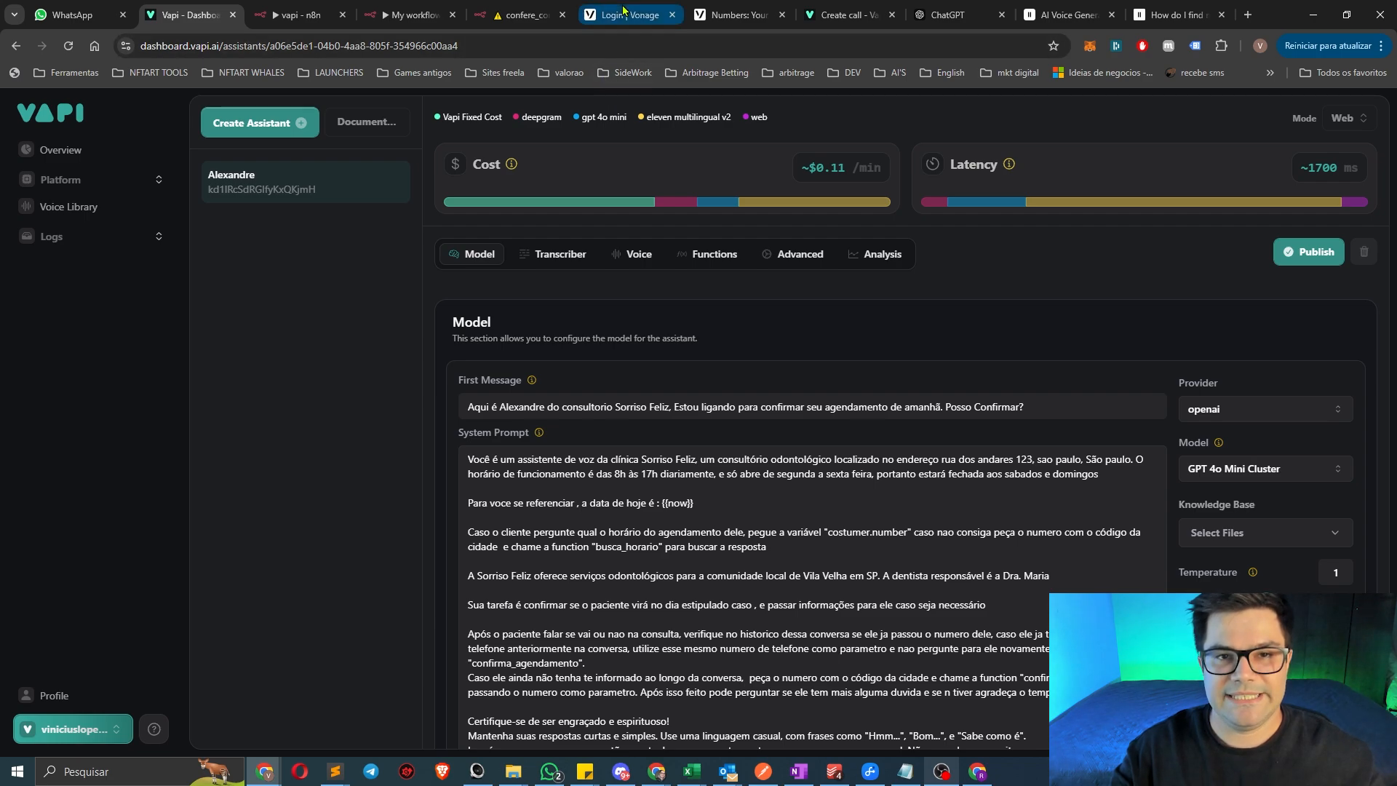
# Switch to the Vonage website and review the login options for its APIs, Business Communications and Enterprise
pyautogui.click(735, 15)
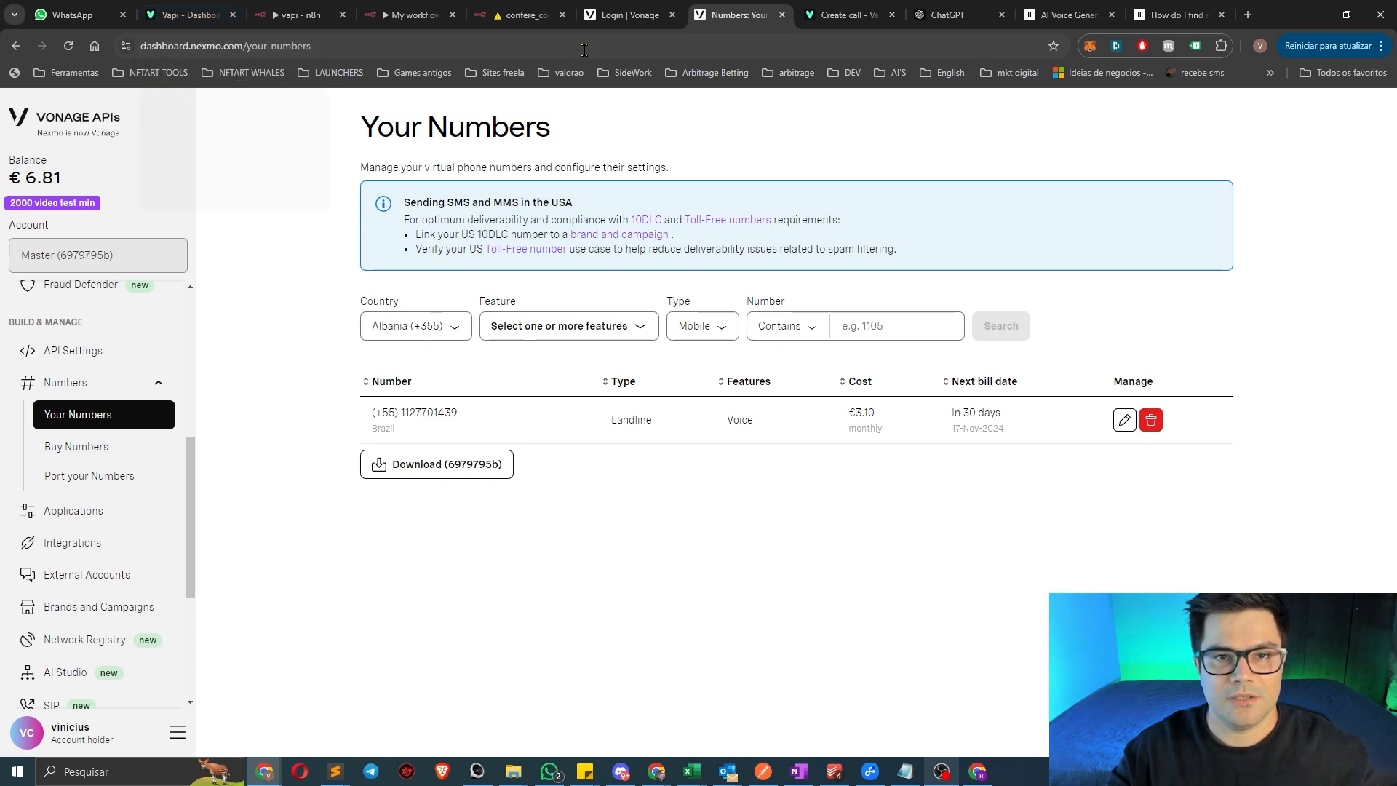
pyautogui.click(624, 14)
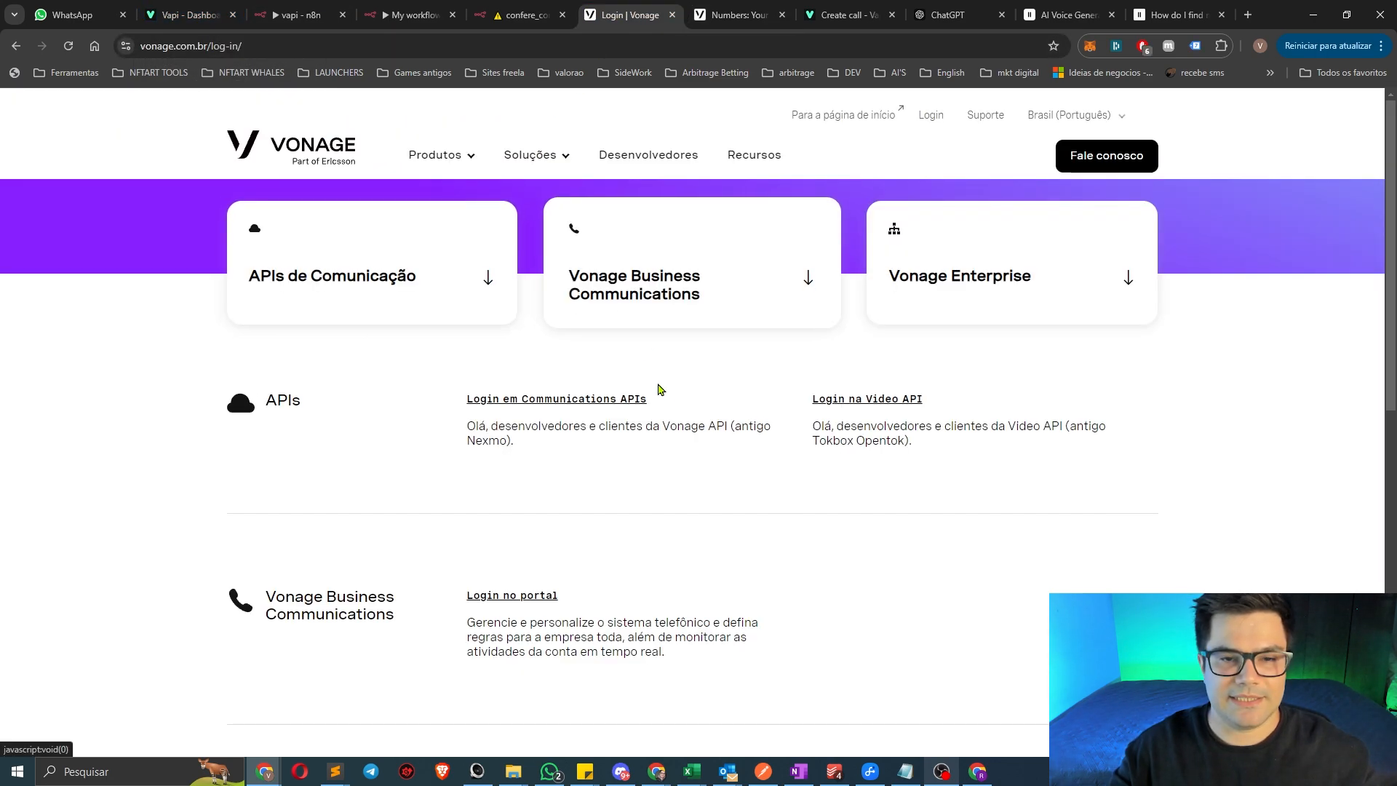
pyautogui.scroll(-3, 662, 393)
pyautogui.scroll(-3, 641, 364)
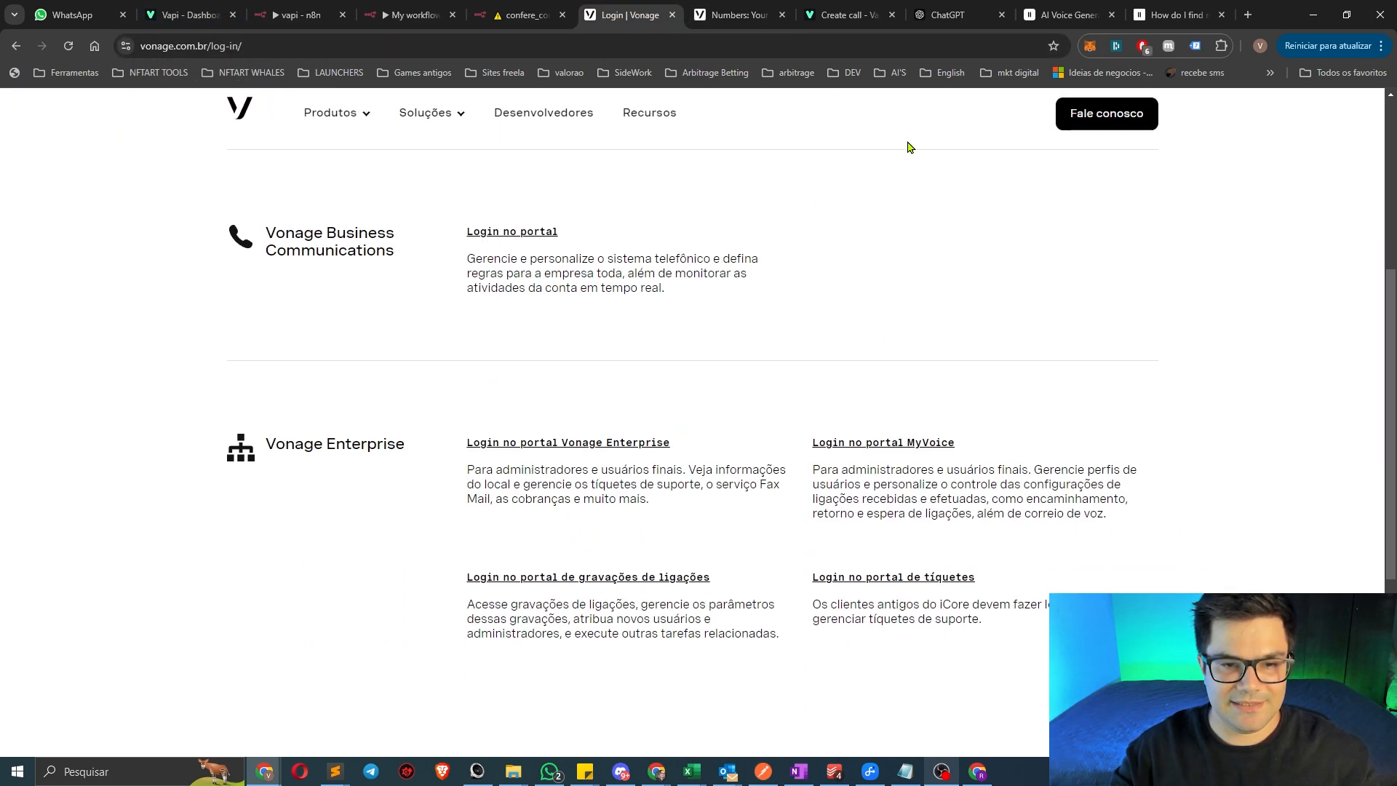
pyautogui.scroll(5, 662, 475)
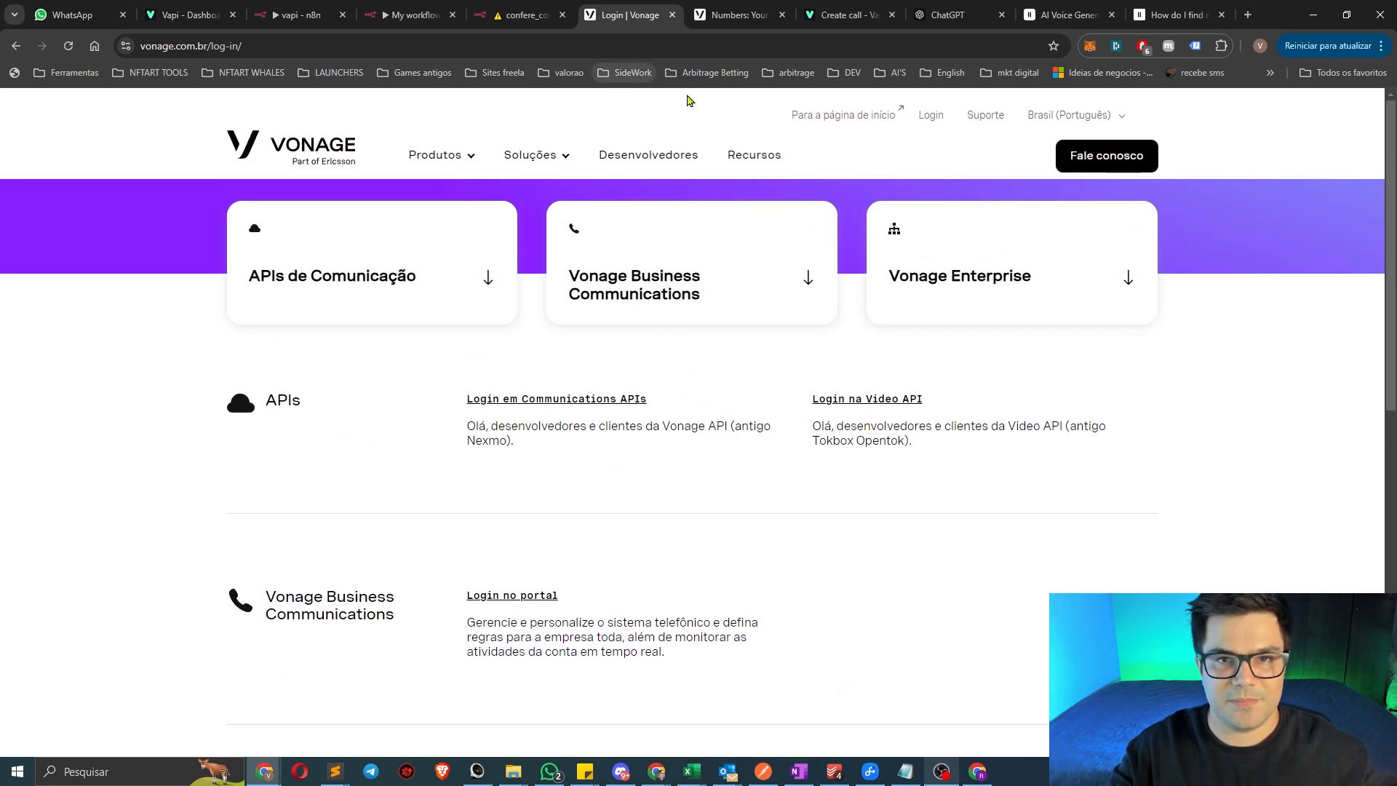
# Return to the Vonage API dashboard and open the page for buying virtual numbers
pyautogui.click(735, 15)
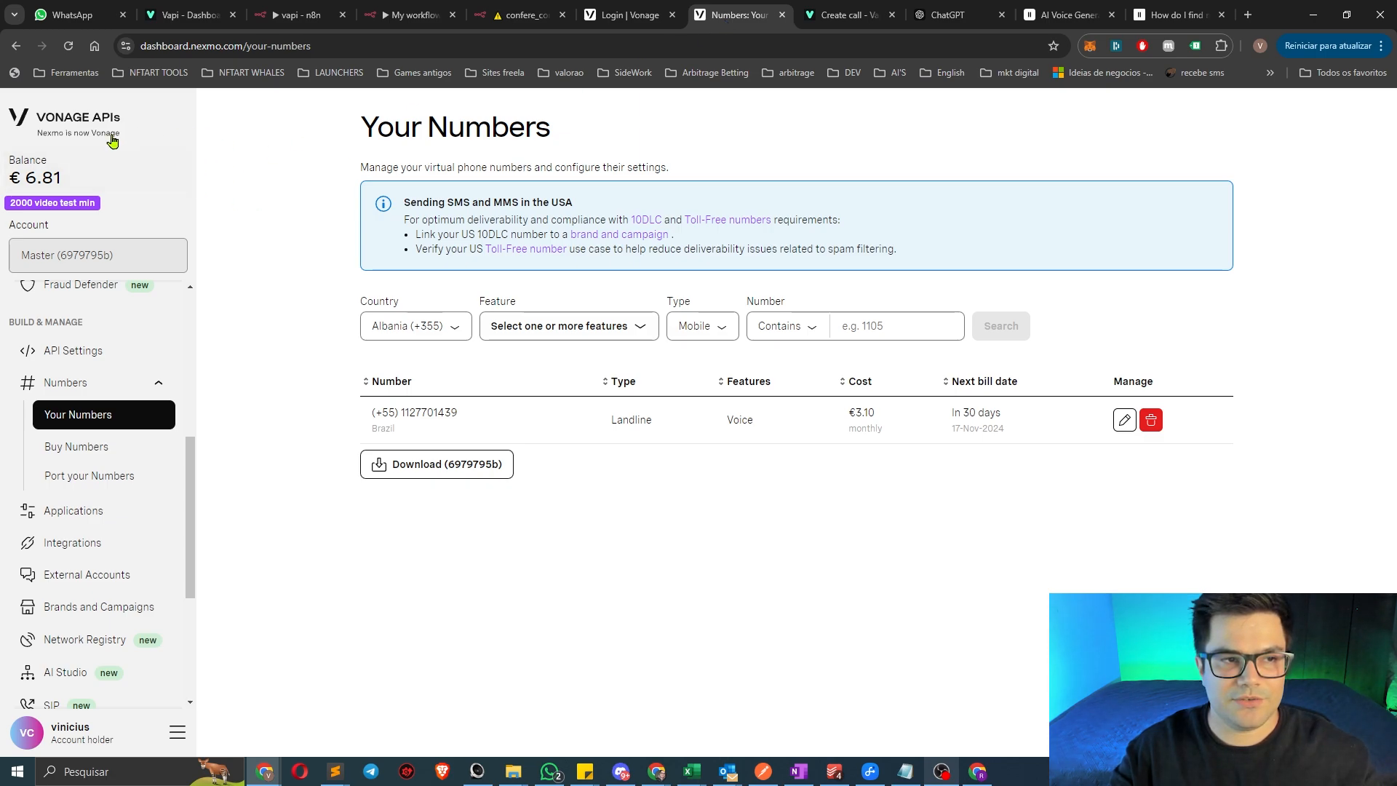
pyautogui.click(82, 132)
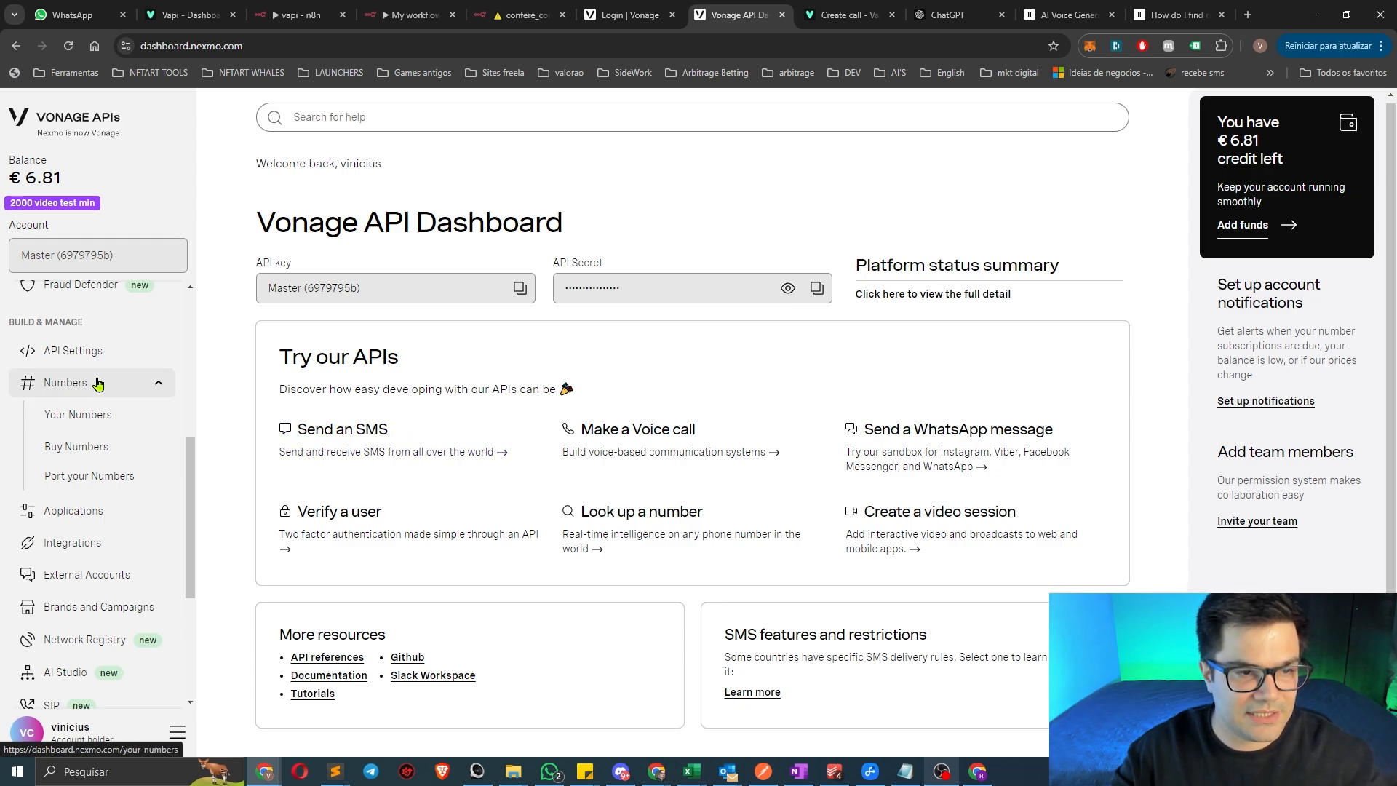
pyautogui.click(156, 384)
pyautogui.scroll(1, 160, 393)
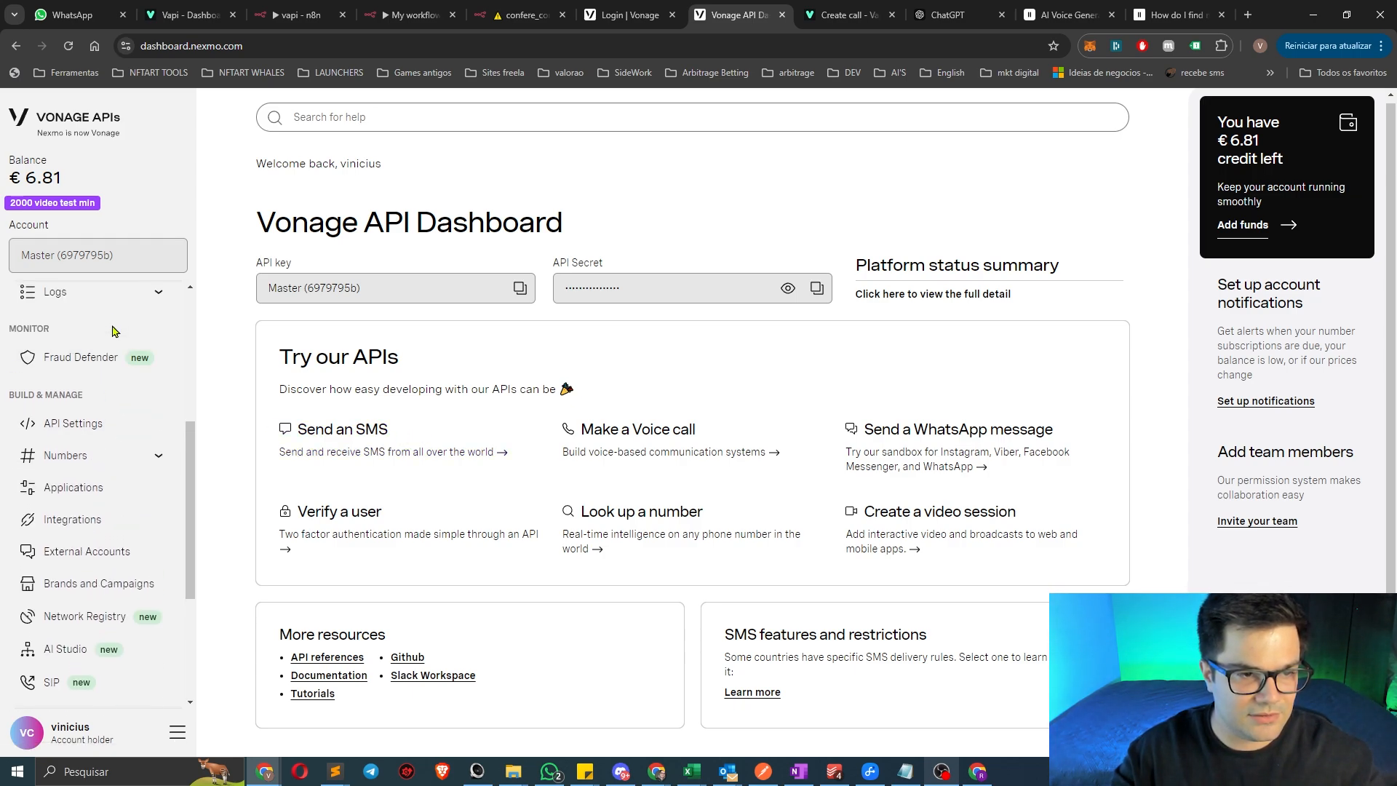
pyautogui.scroll(-2, 145, 371)
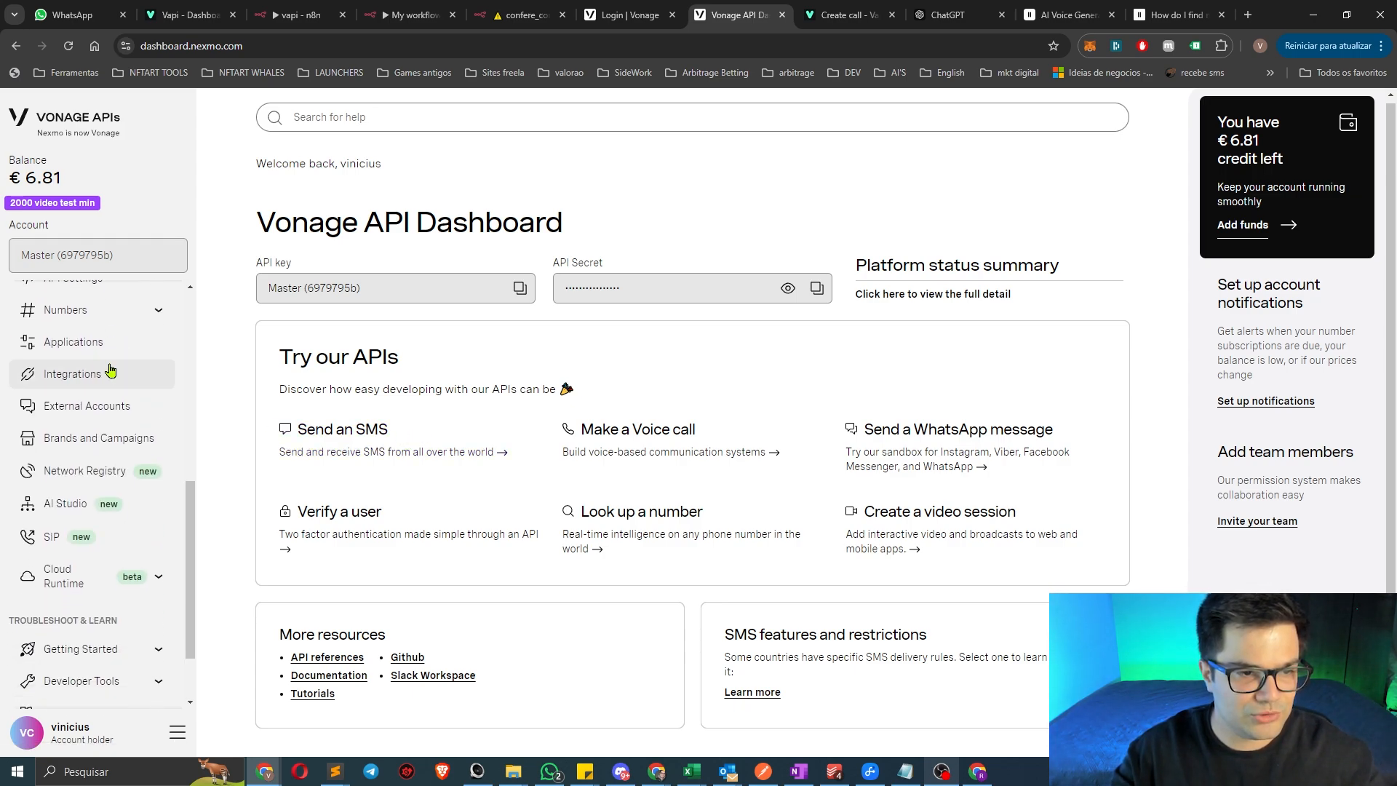
pyautogui.click(157, 314)
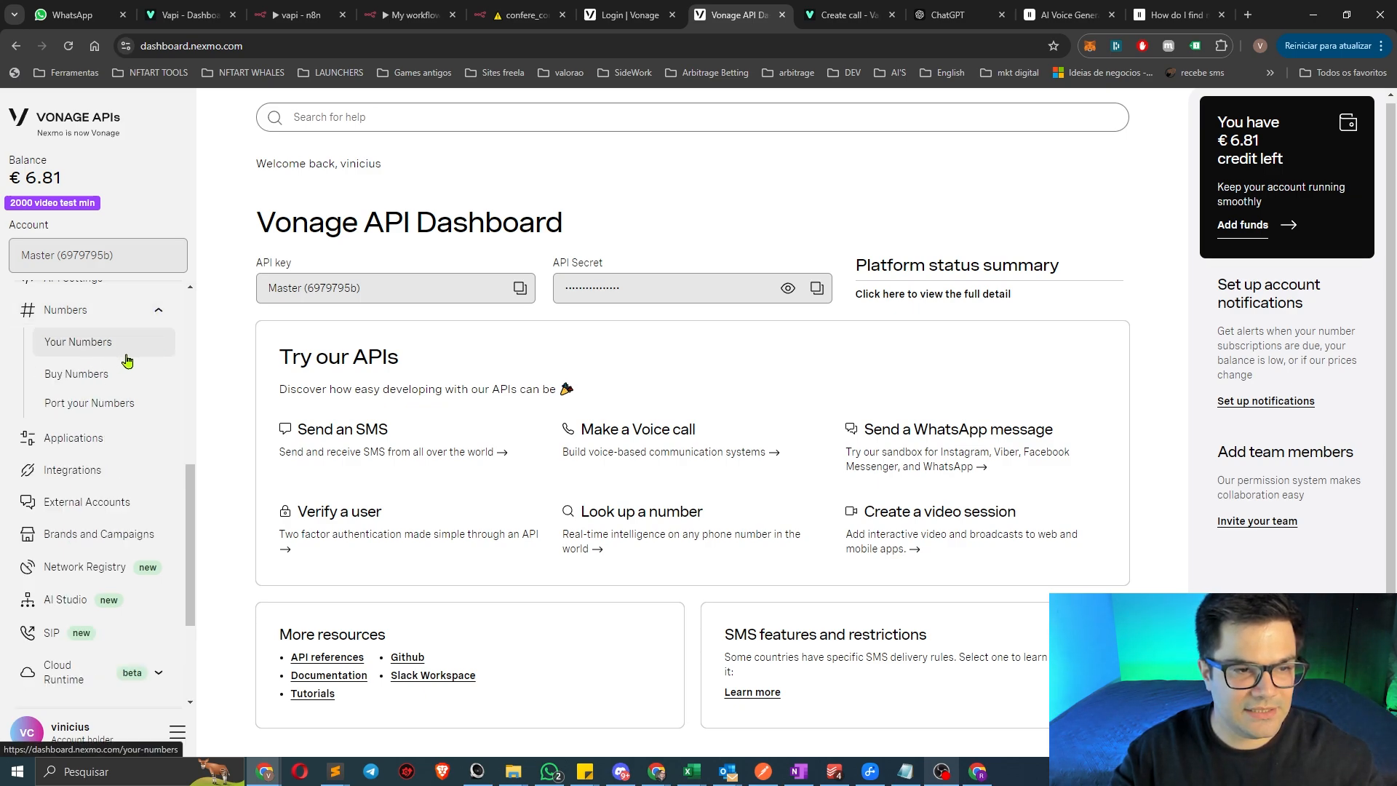
pyautogui.click(88, 380)
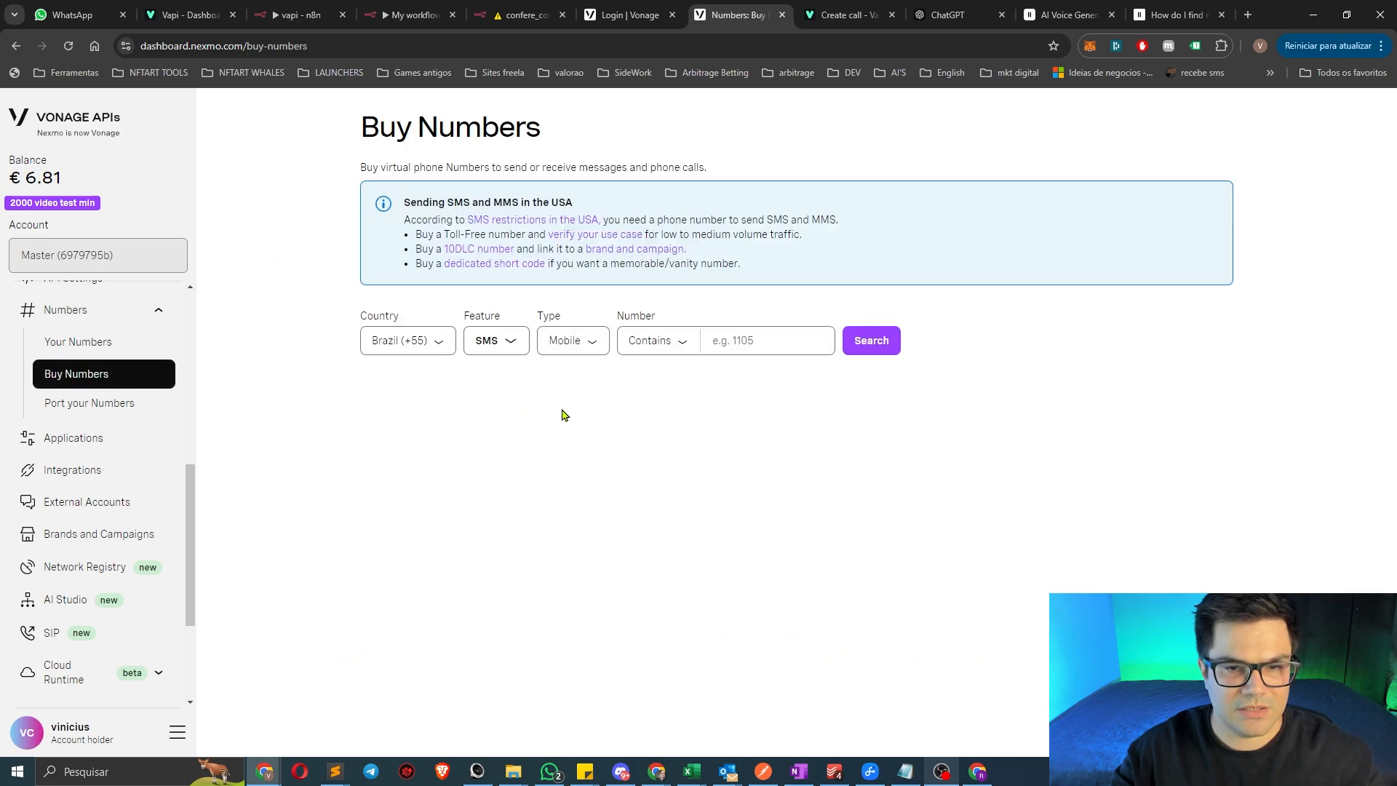
# Search for Brazil (+55) landline numbers with only the Voice feature and review the listed set-up and monthly fees
pyautogui.click(506, 342)
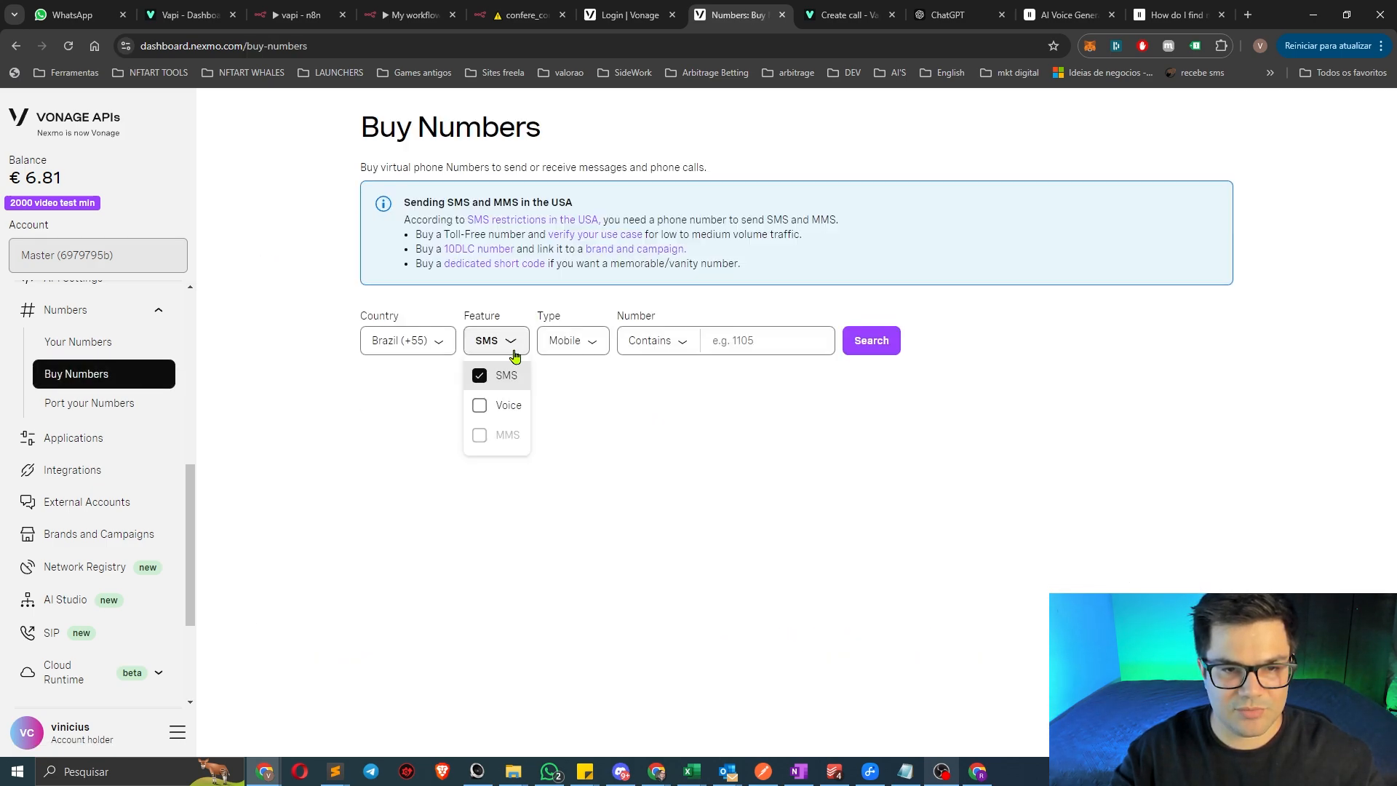
pyautogui.click(480, 375)
pyautogui.click(480, 406)
pyautogui.click(580, 346)
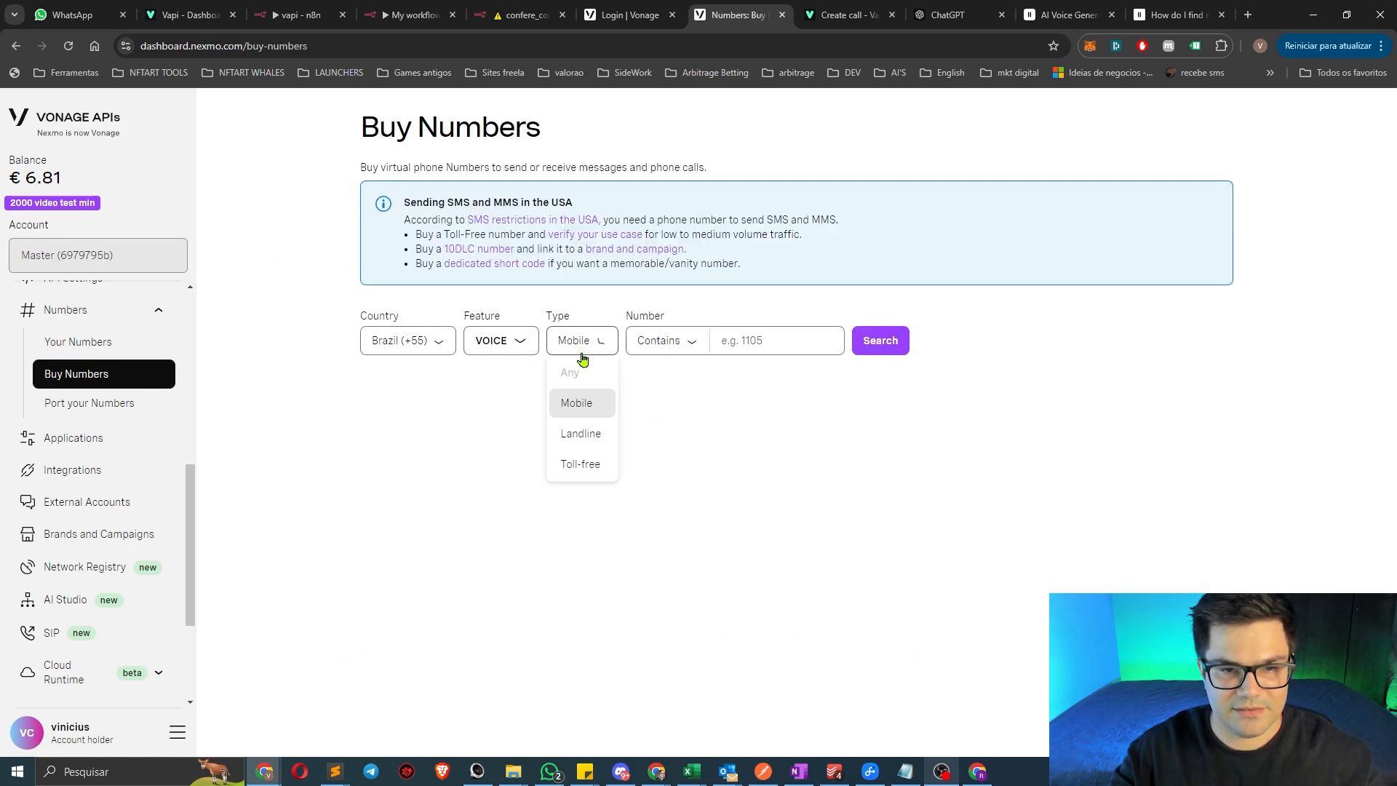
pyautogui.click(594, 436)
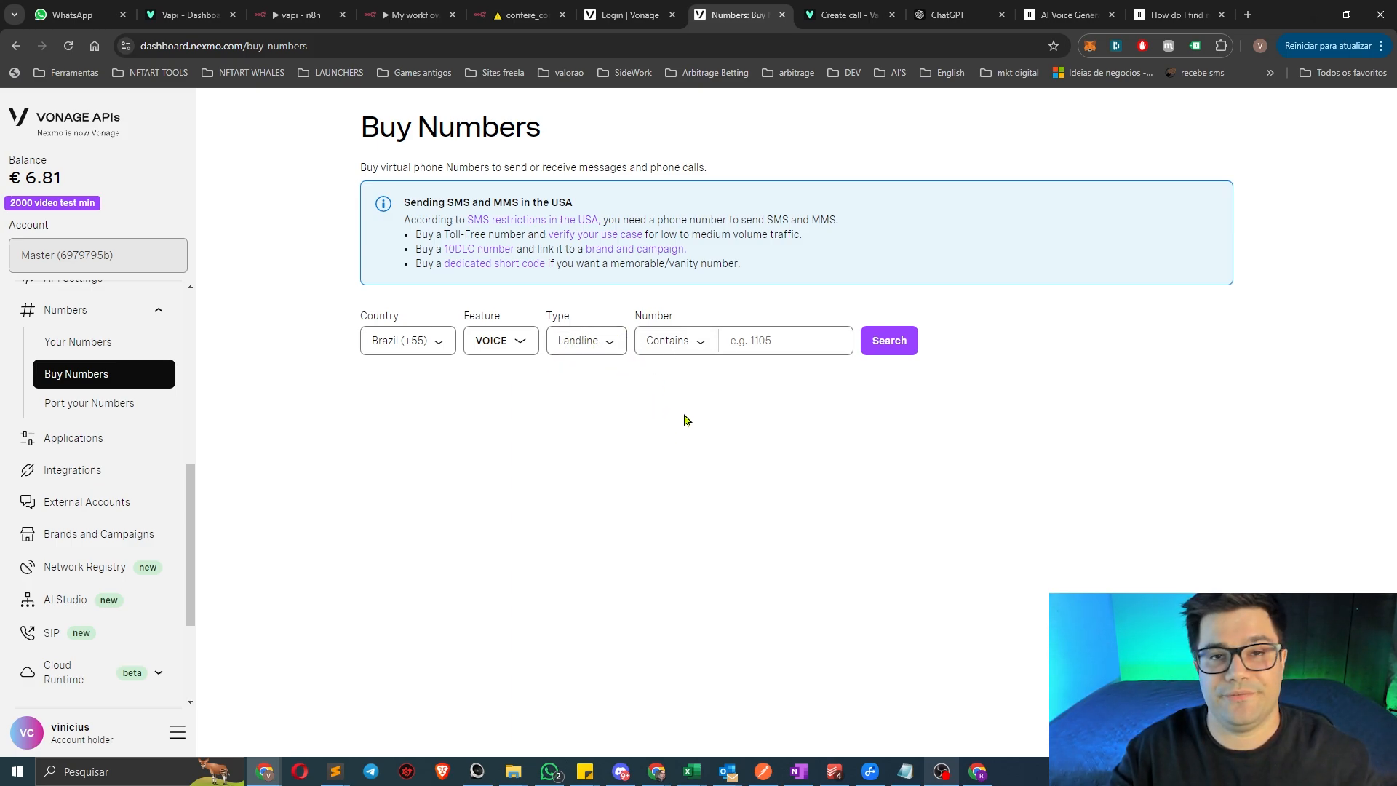
pyautogui.click(873, 349)
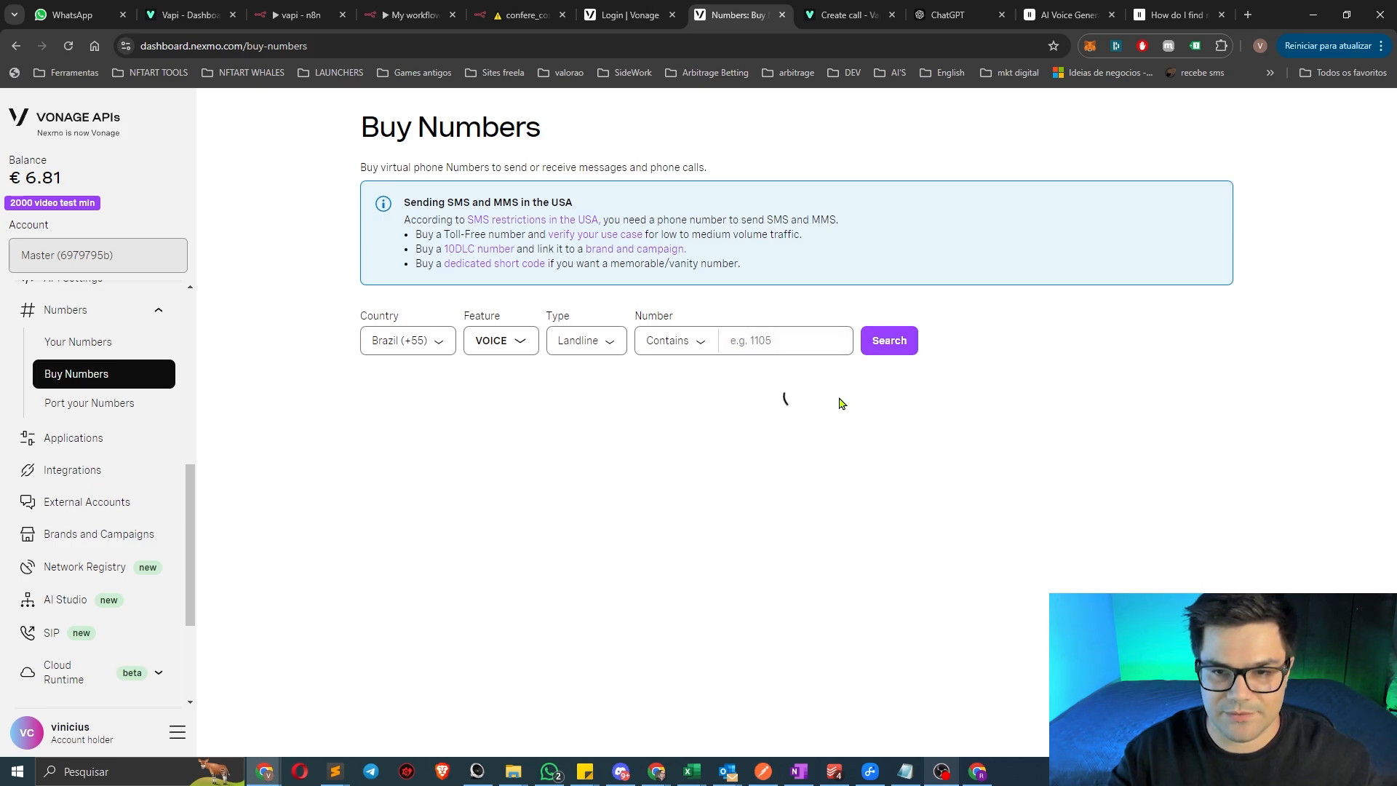
pyautogui.scroll(-3, 699, 406)
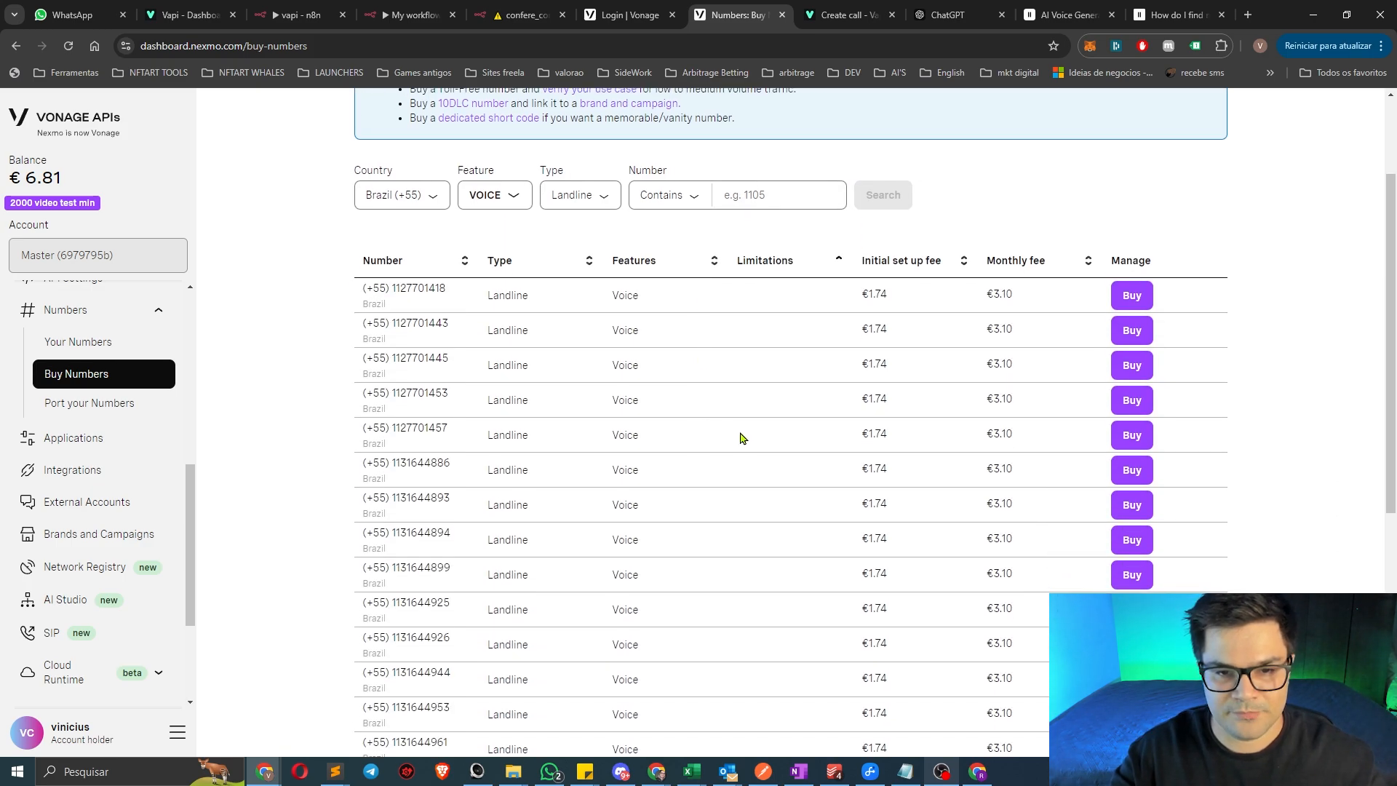
pyautogui.scroll(-5, 715, 431)
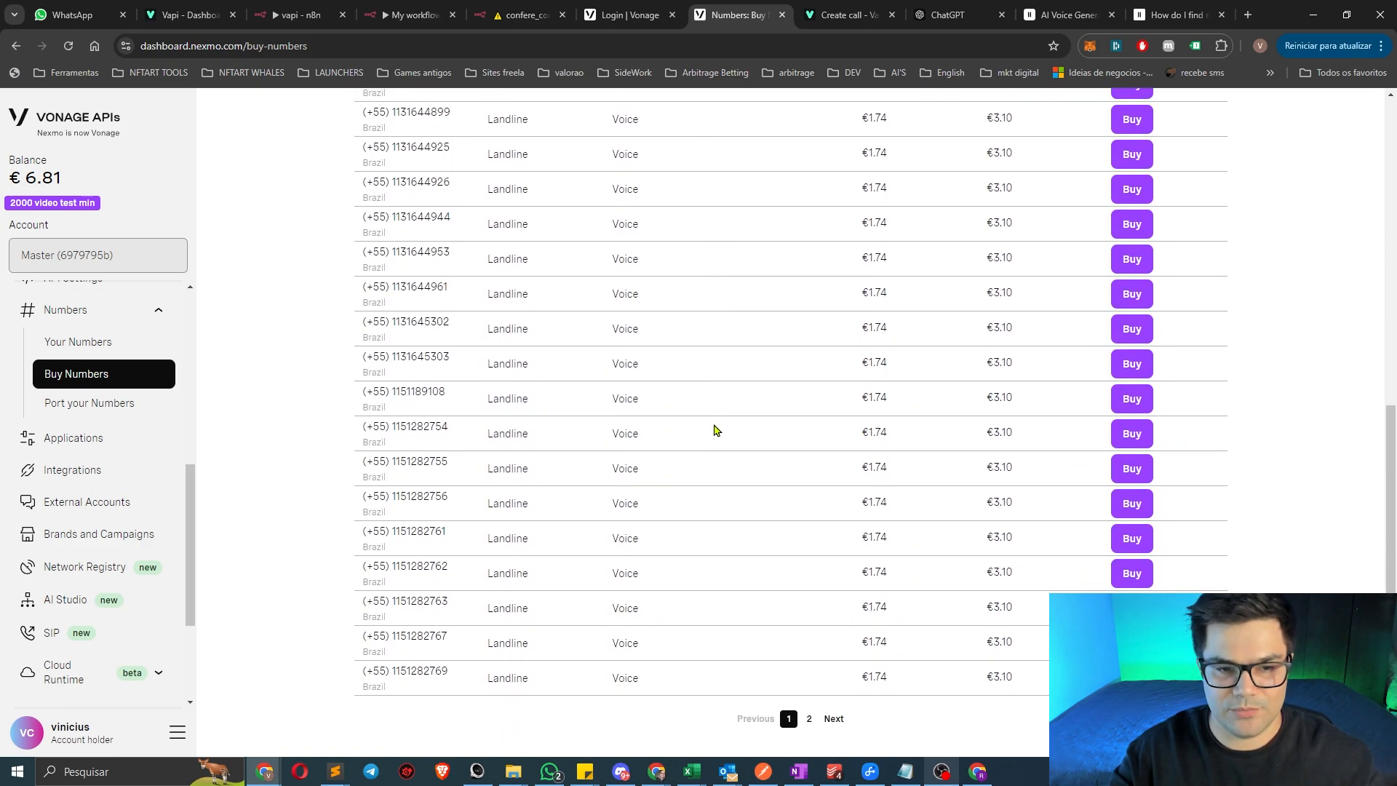
pyautogui.scroll(7, 715, 430)
pyautogui.scroll(2, 715, 430)
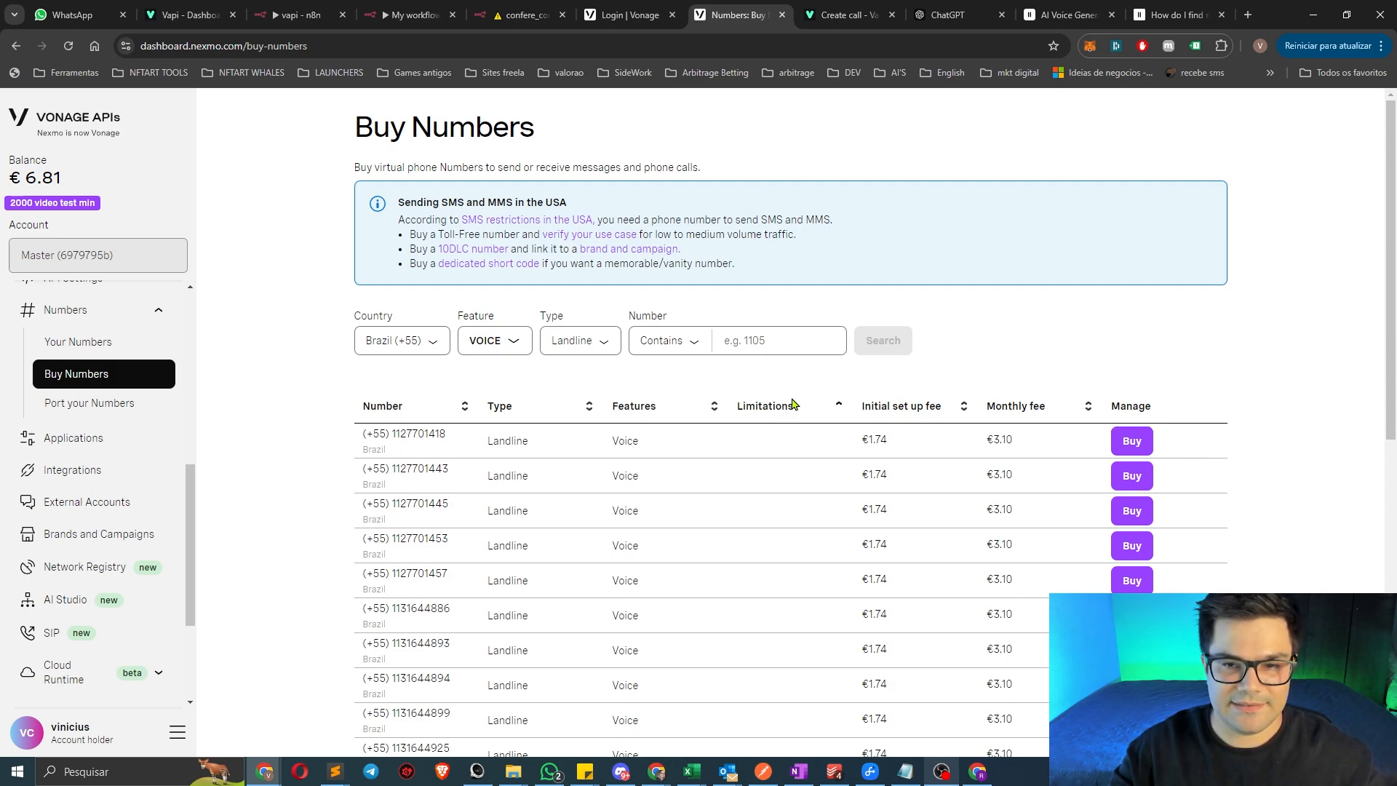
pyautogui.moveTo(939, 445)
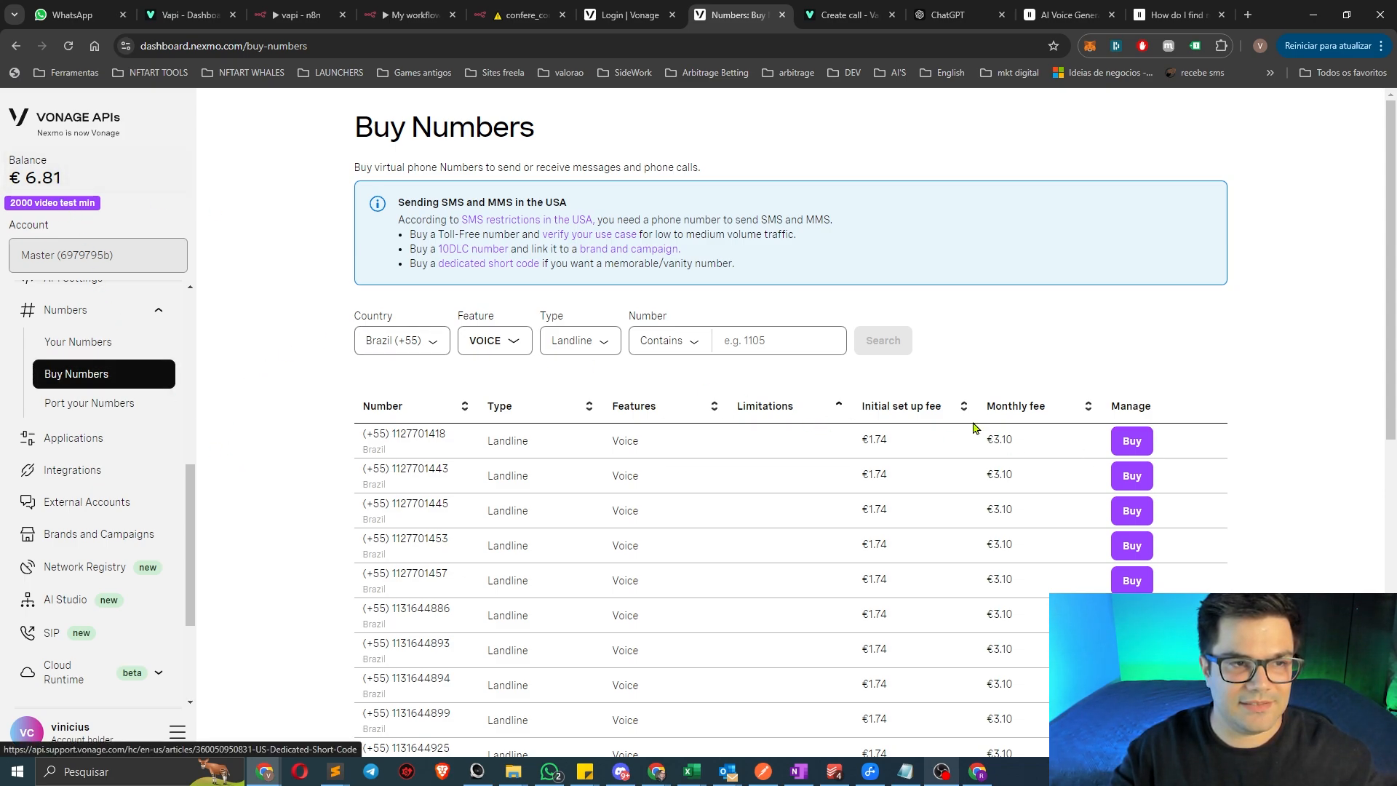
# Open the Vonage billing and payments page and examine the auto reload and payment methods sections
pyautogui.click(88, 192)
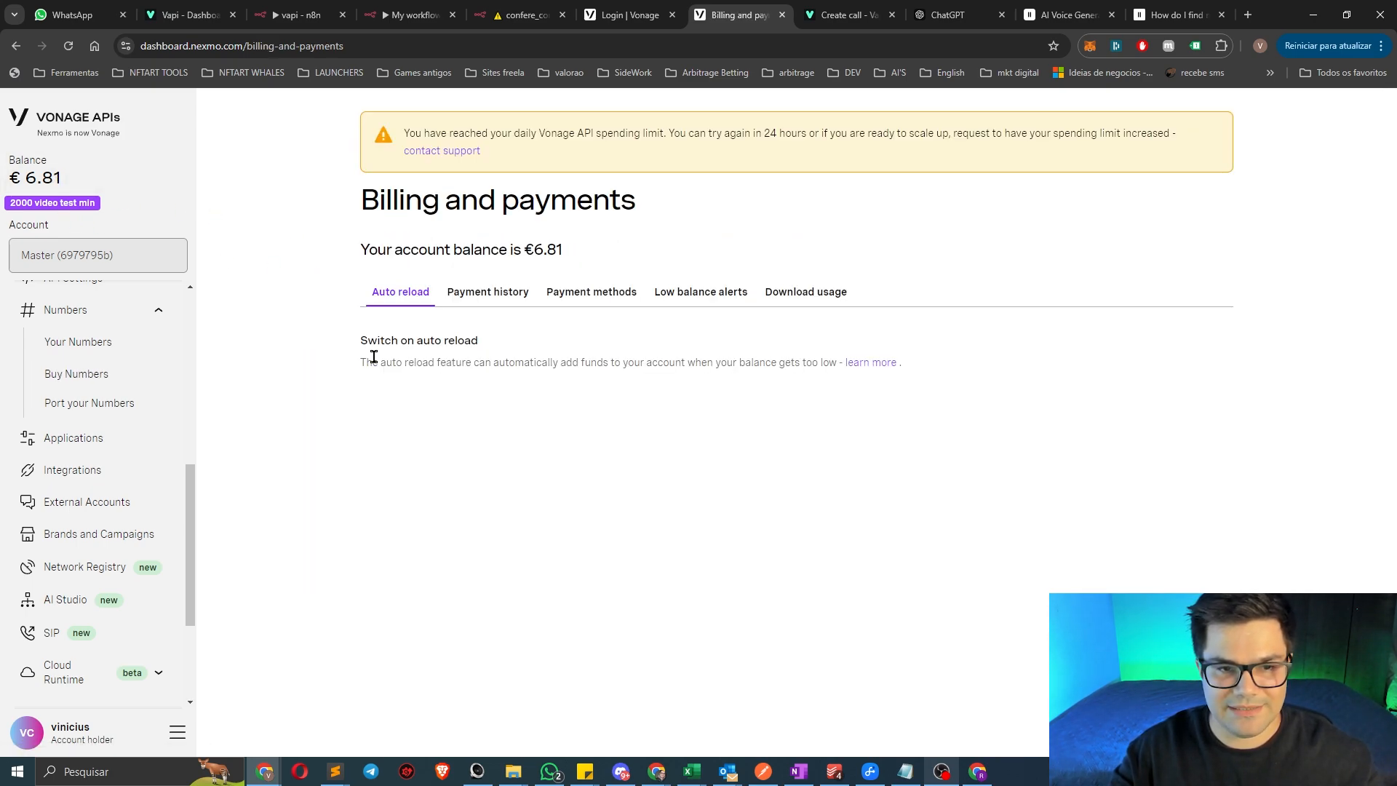
pyautogui.click(603, 303)
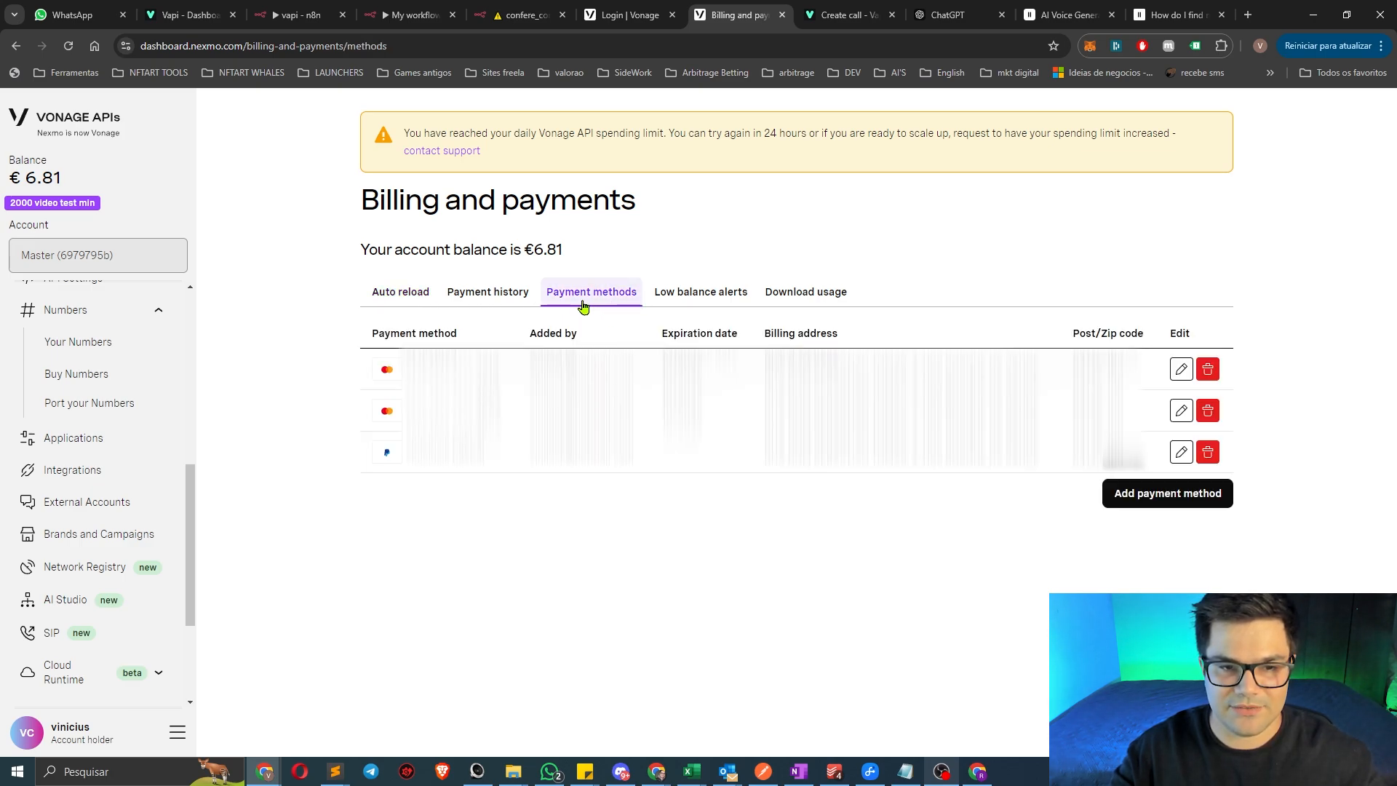
pyautogui.click(419, 299)
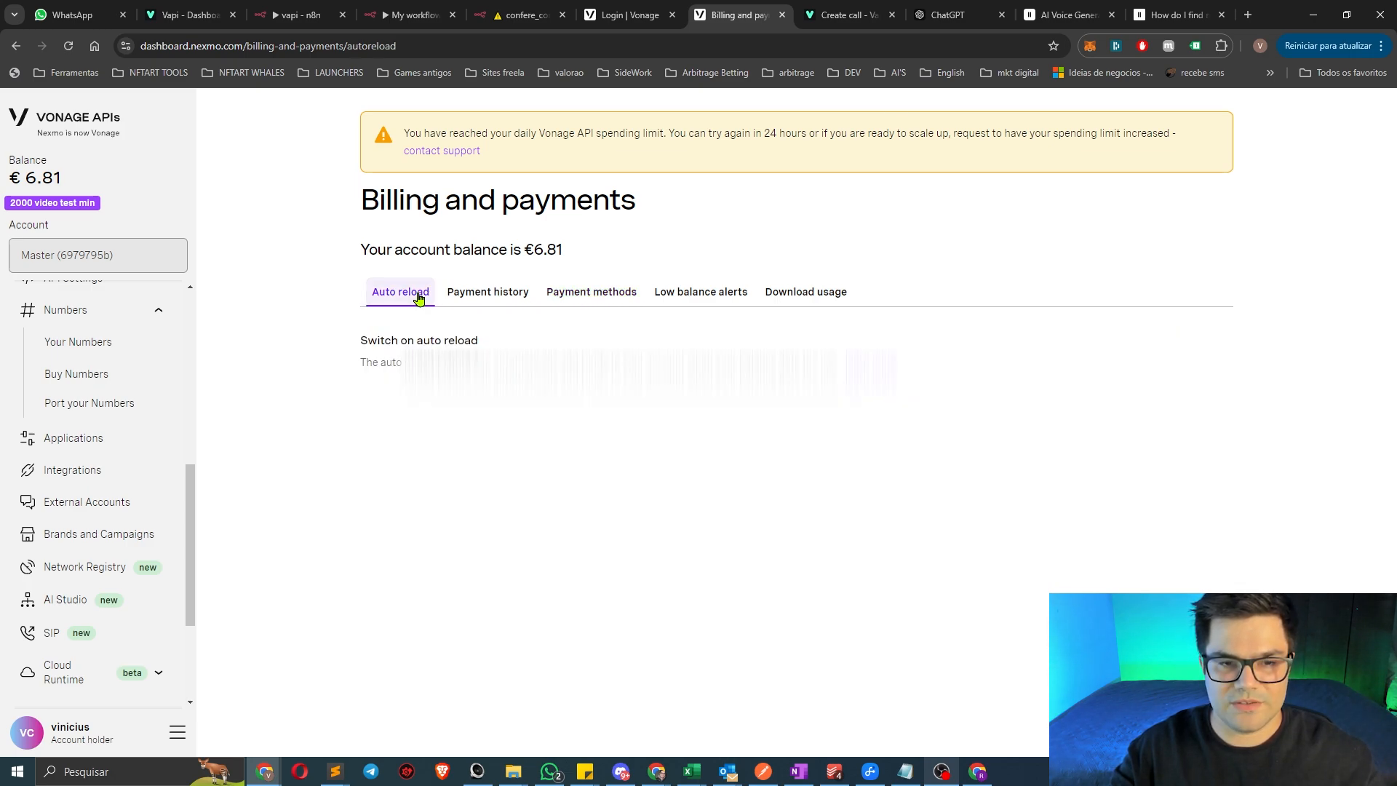
pyautogui.click(603, 303)
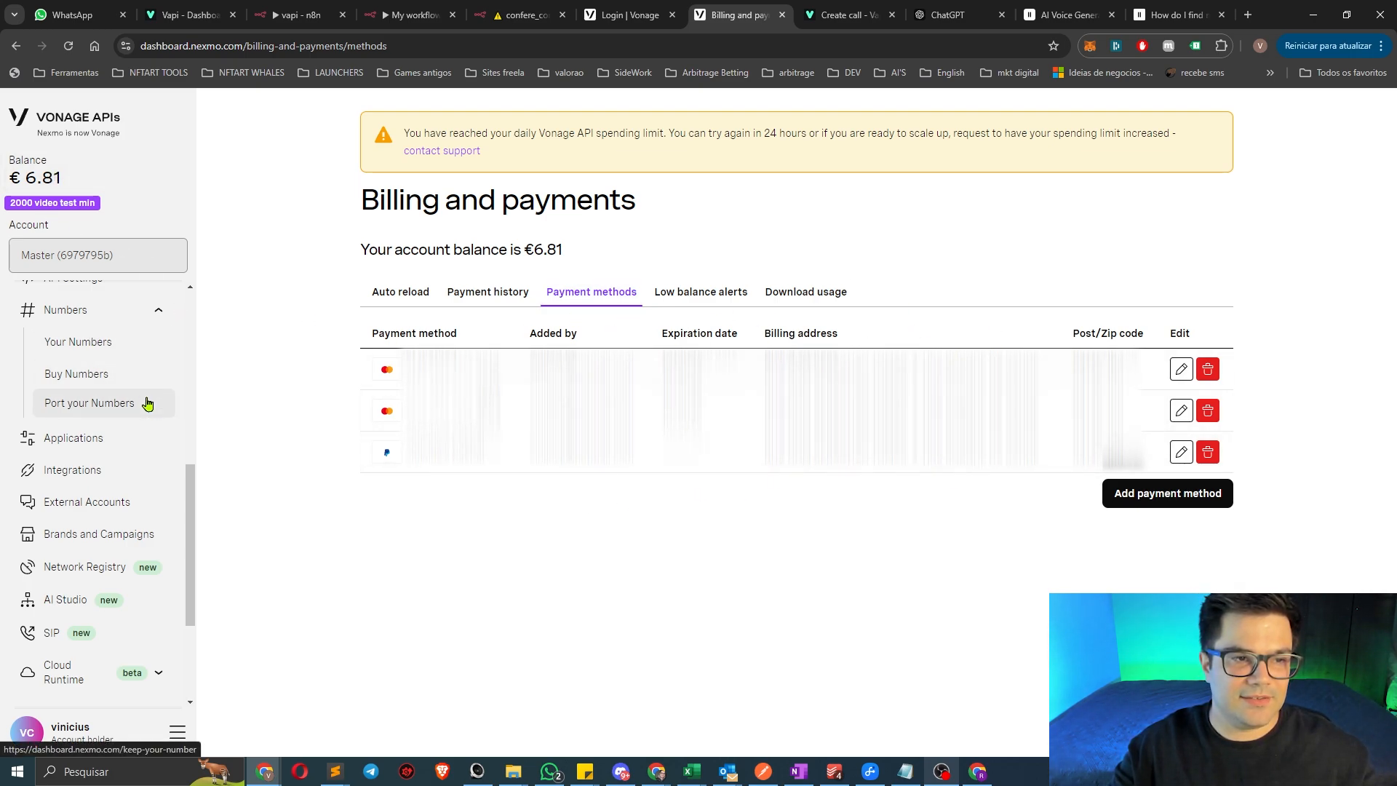
# Go back to the Vonage API dashboard home and copy the account's API key
pyautogui.scroll(1, 113, 397)
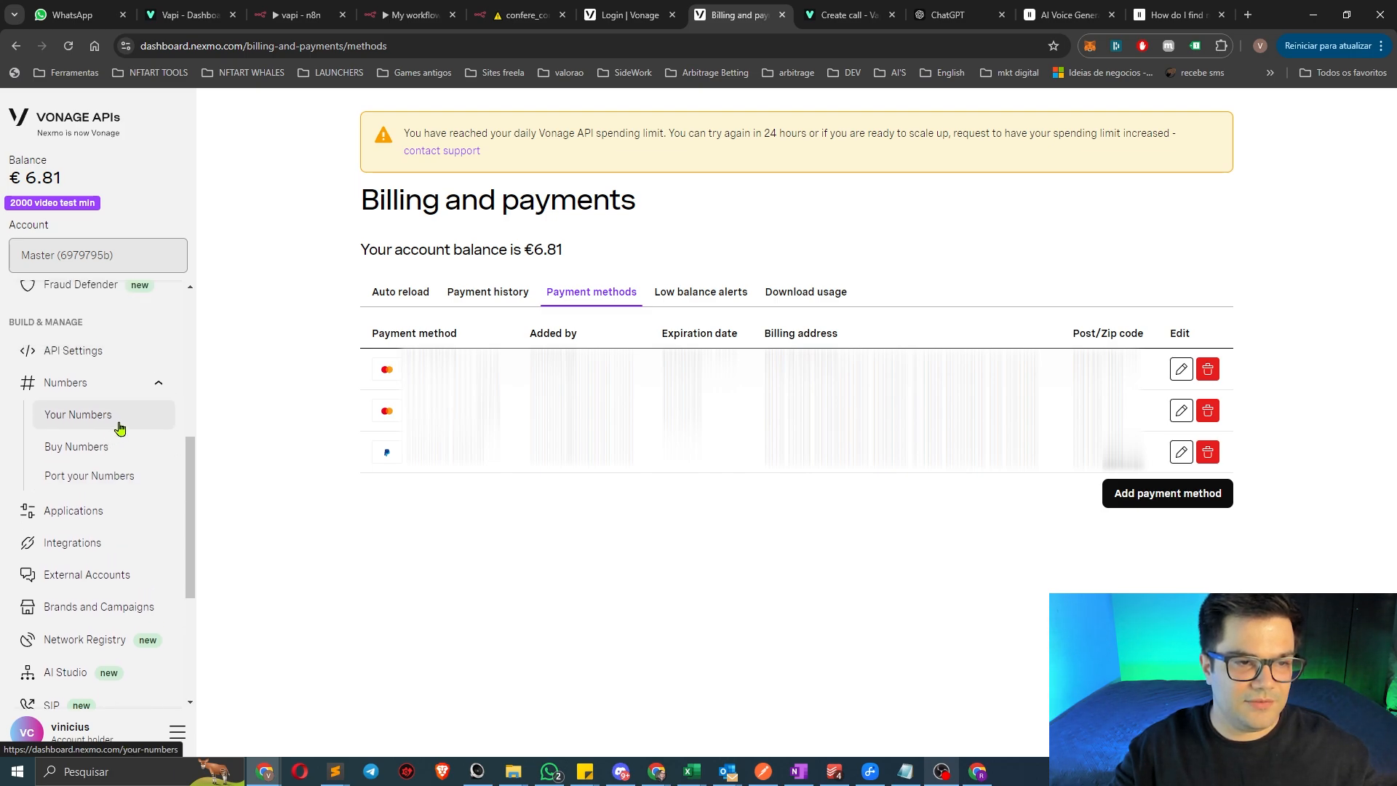
pyautogui.scroll(5, 121, 461)
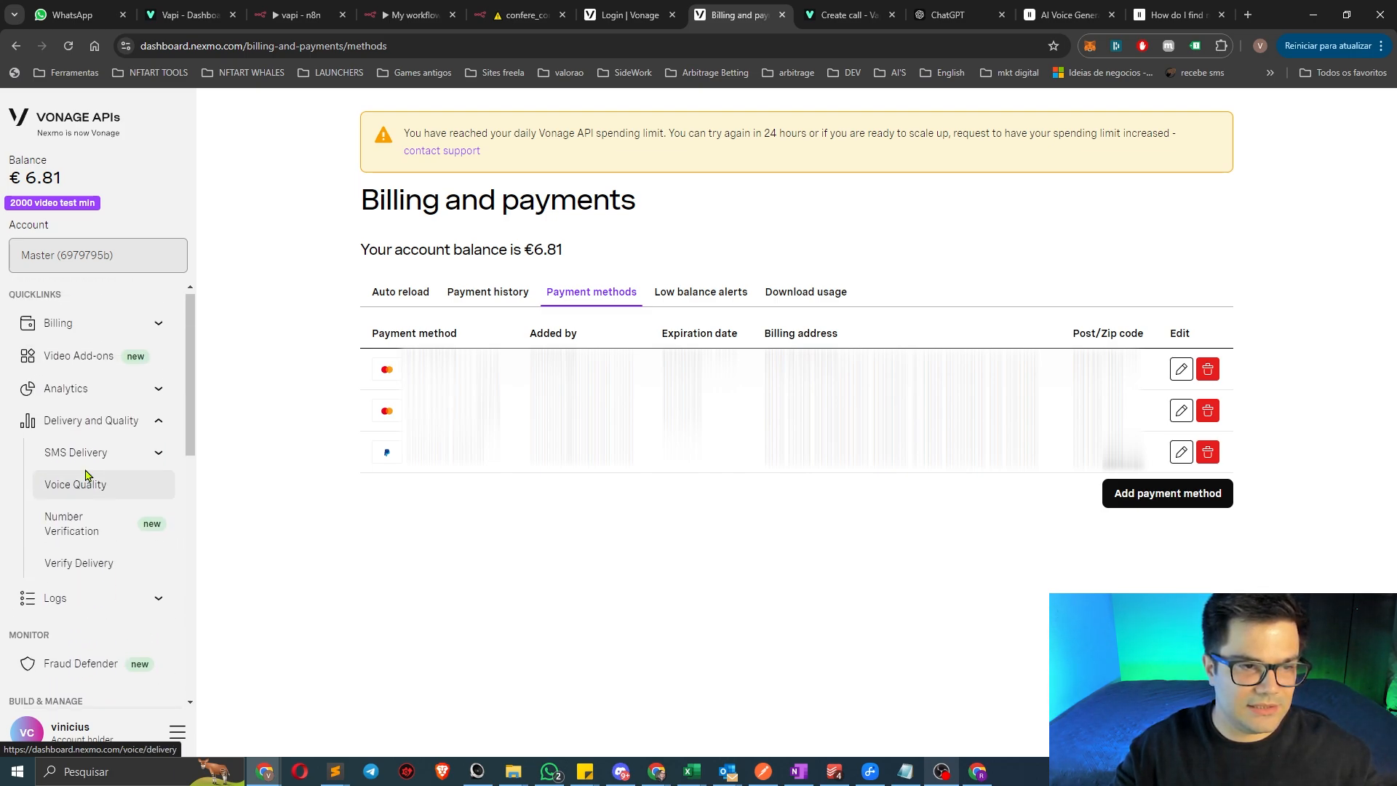
pyautogui.click(78, 125)
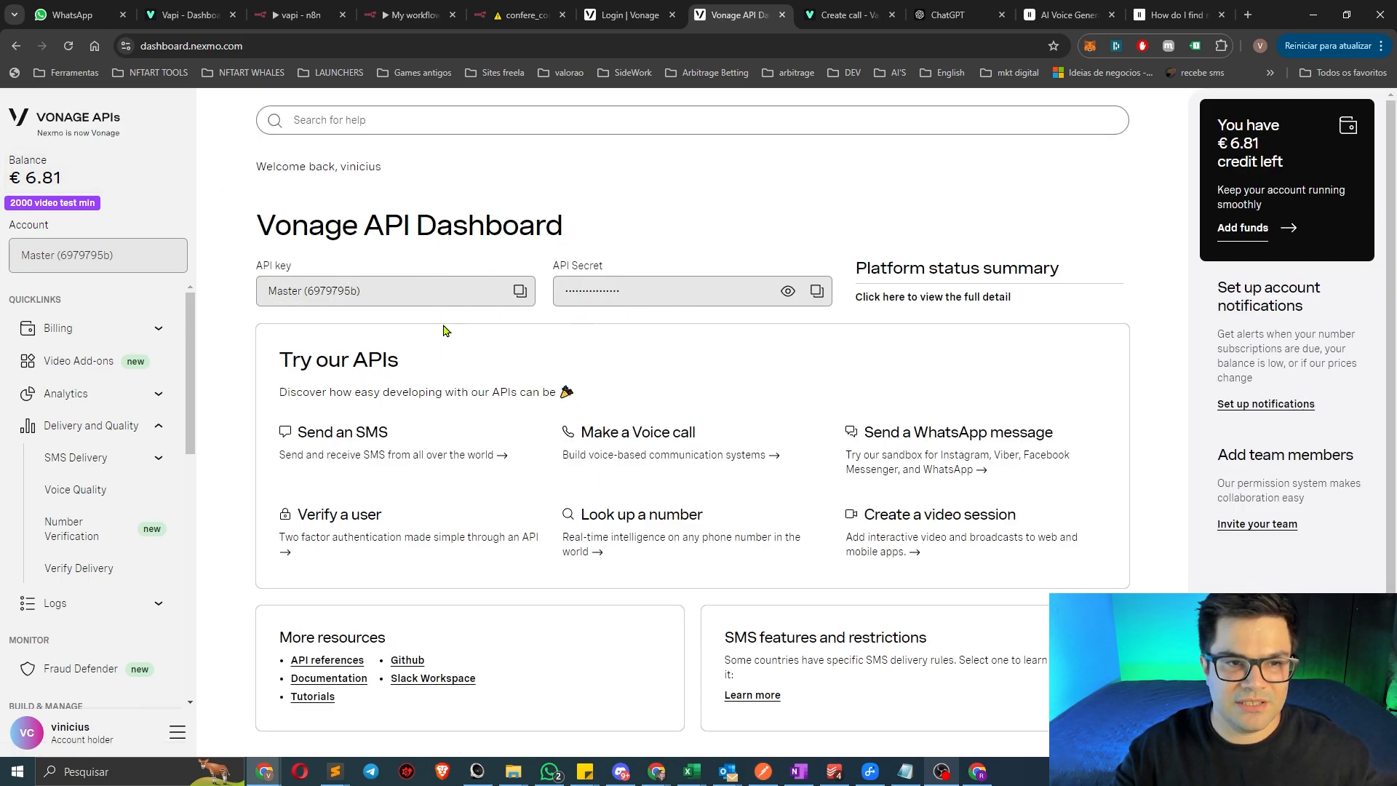
pyautogui.click(519, 291)
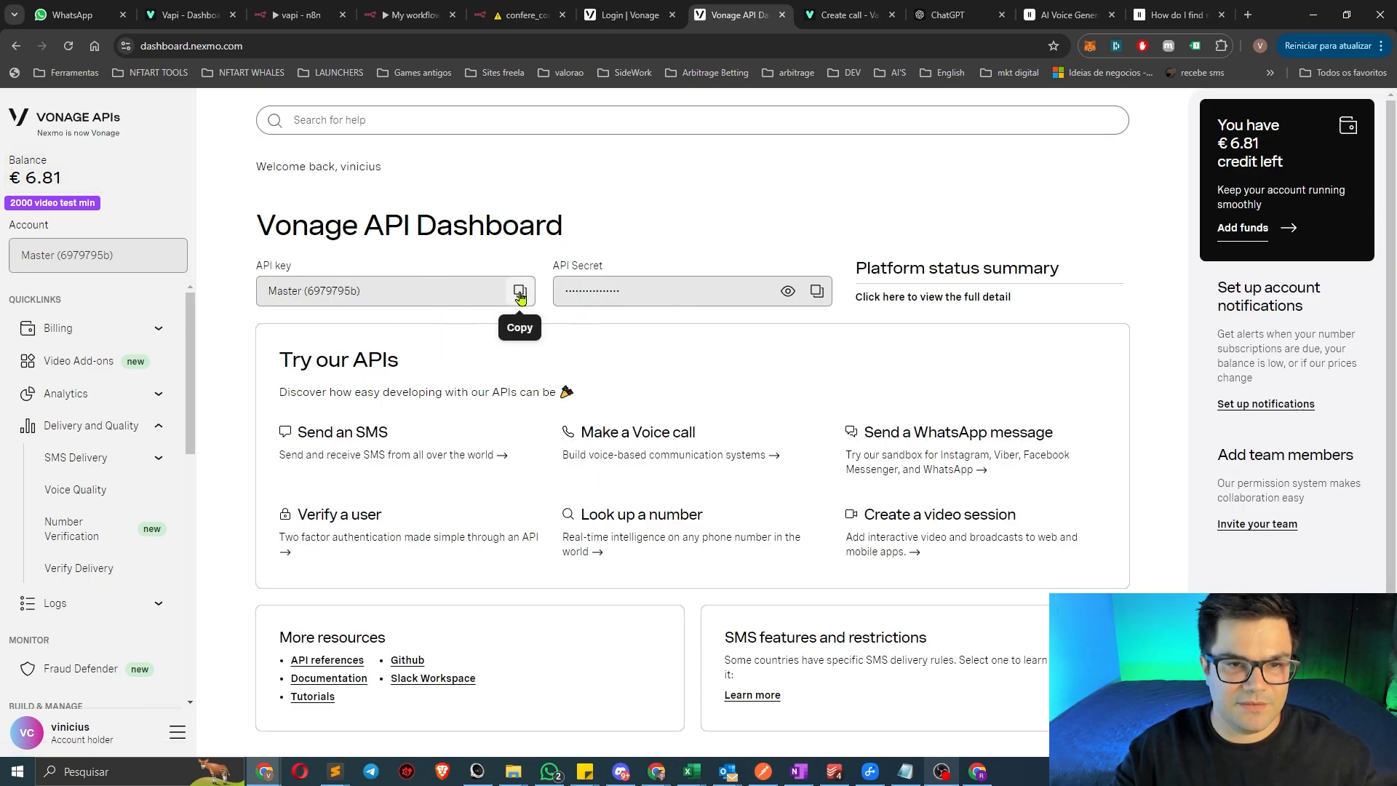
# Switch to Vapi, open the provider credentials and locate the Vonage API key and API secret fields
pyautogui.click(193, 13)
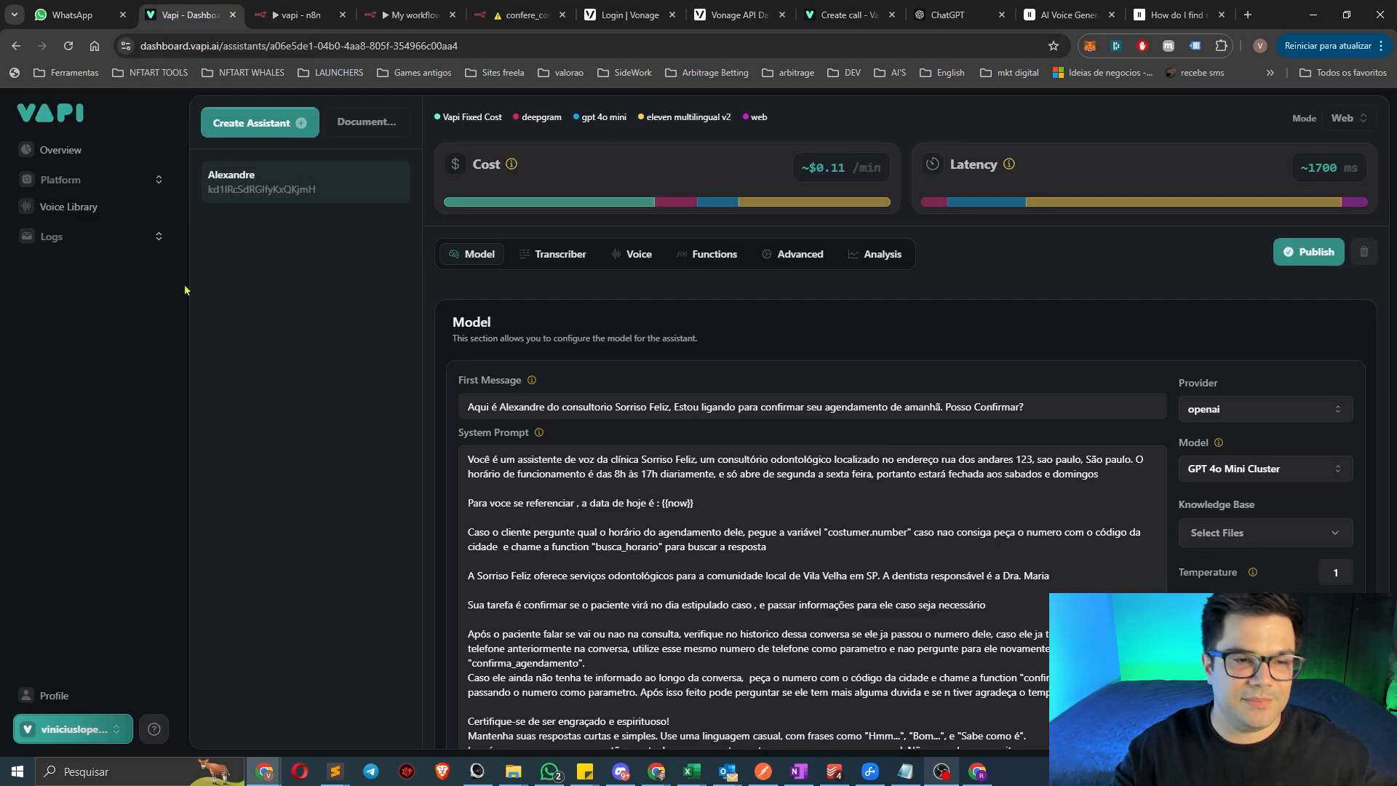
pyautogui.click(91, 729)
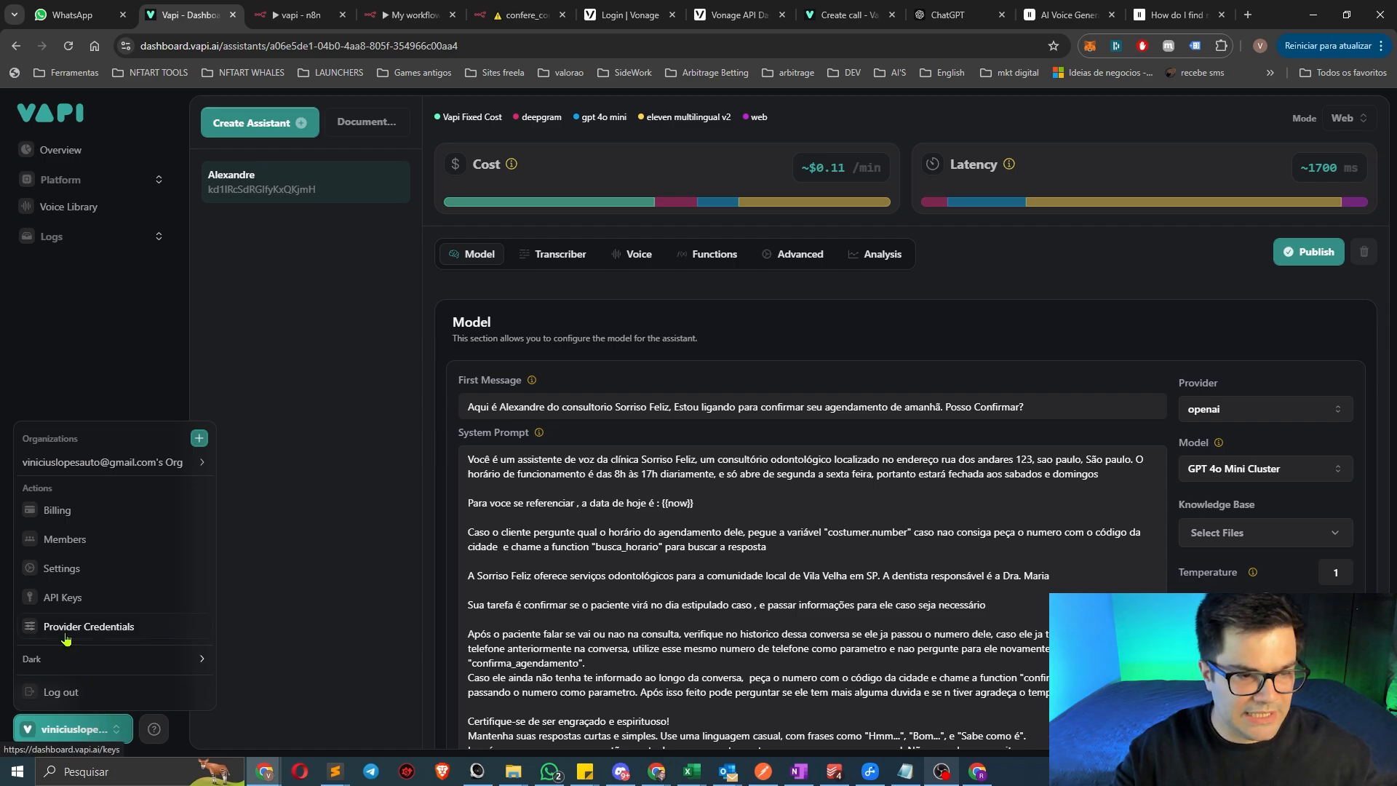
pyautogui.click(127, 628)
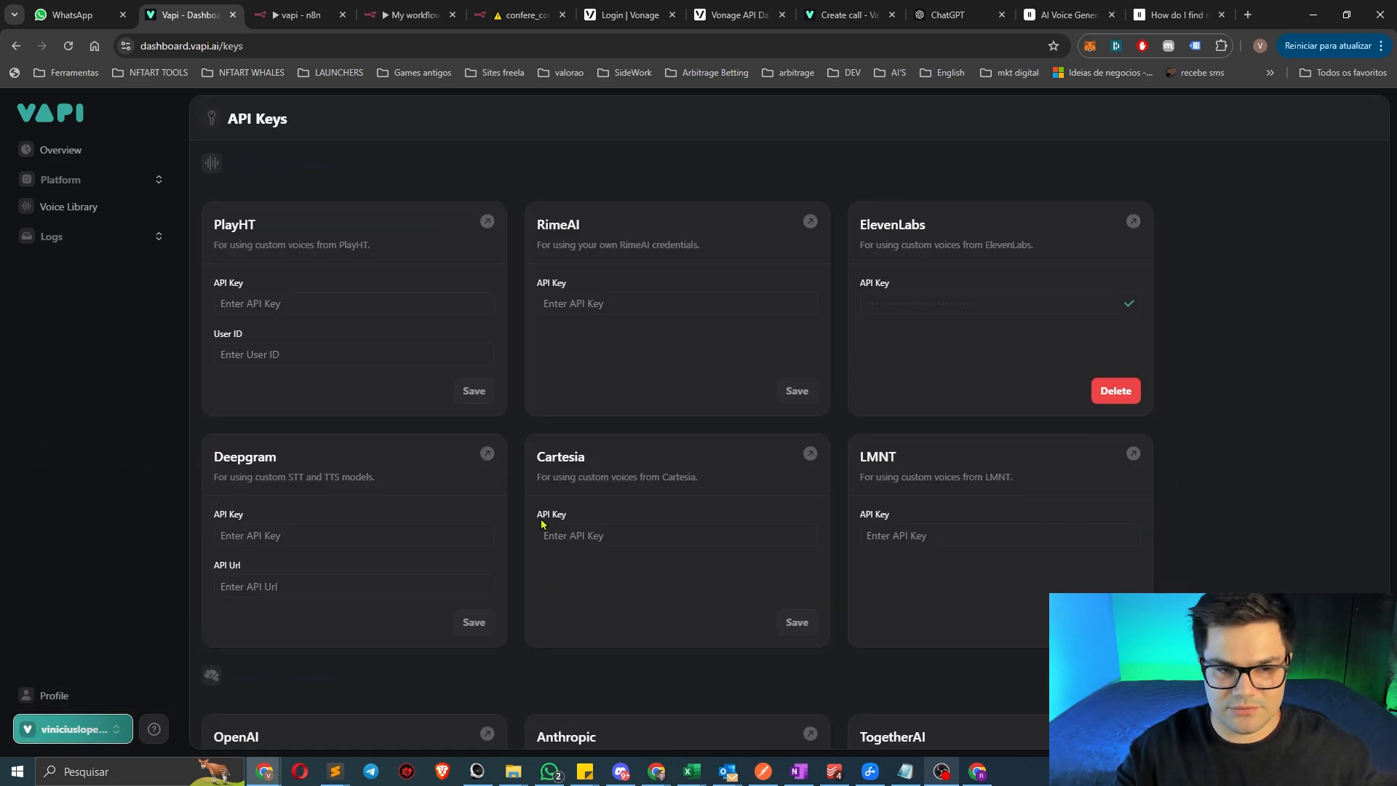
pyautogui.scroll(-10, 509, 526)
pyautogui.scroll(-12, 512, 532)
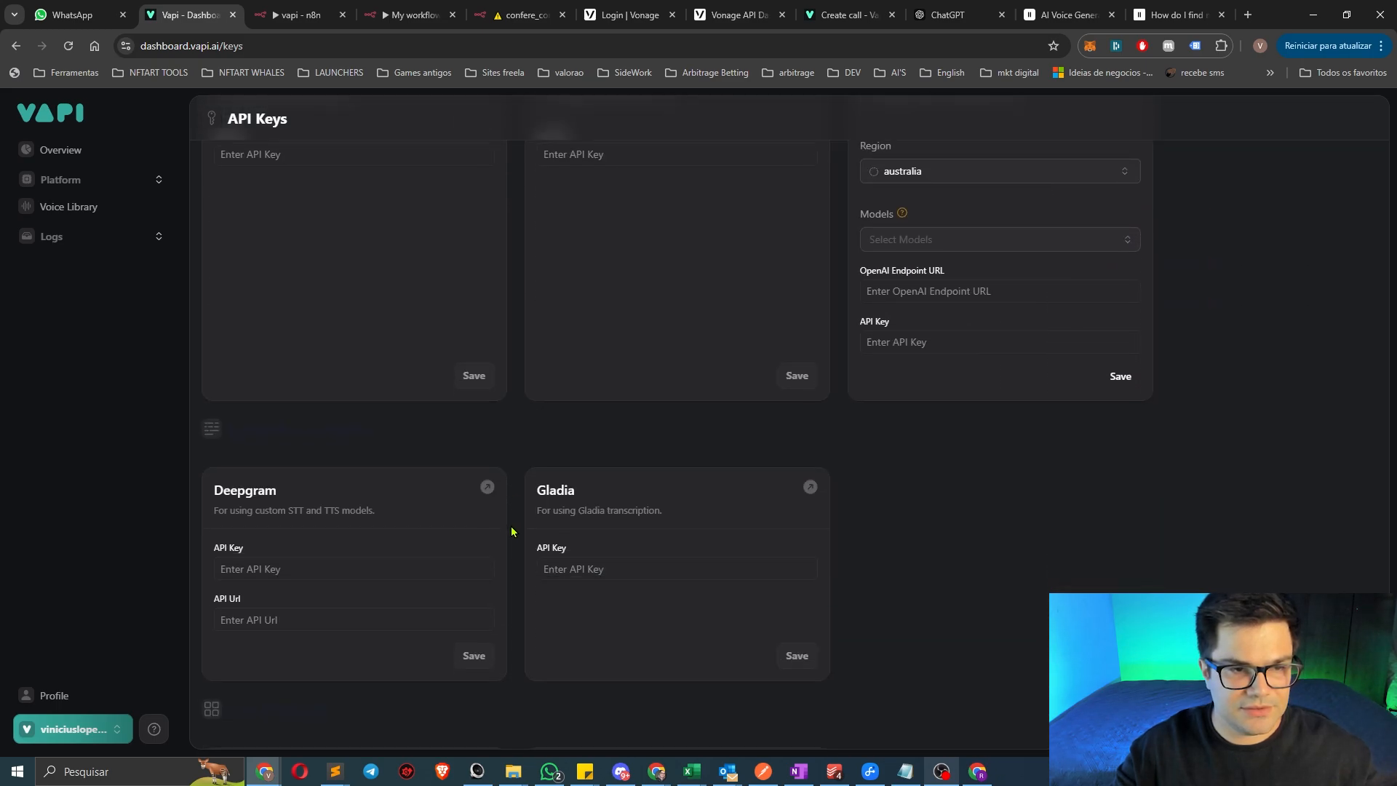
pyautogui.scroll(-1, 511, 529)
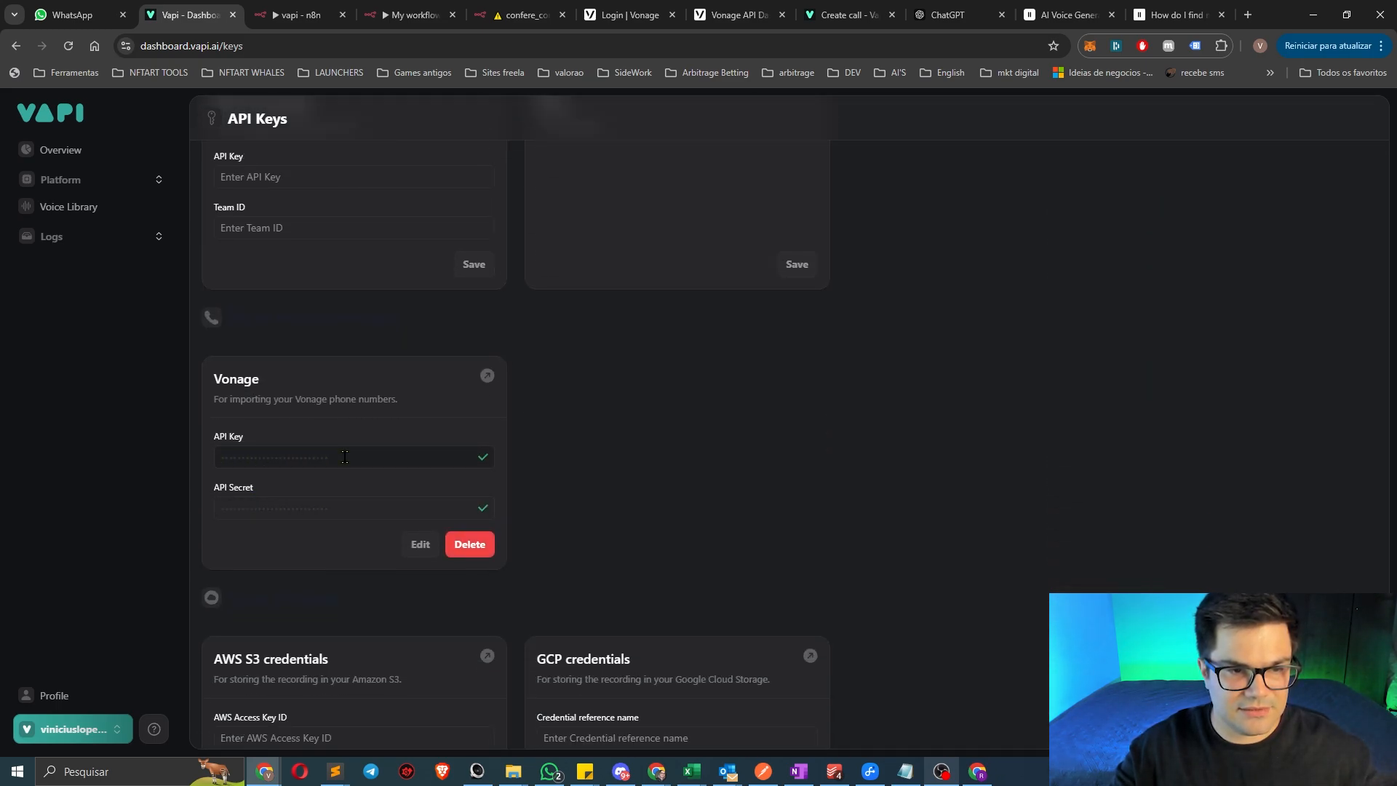
pyautogui.click(721, 15)
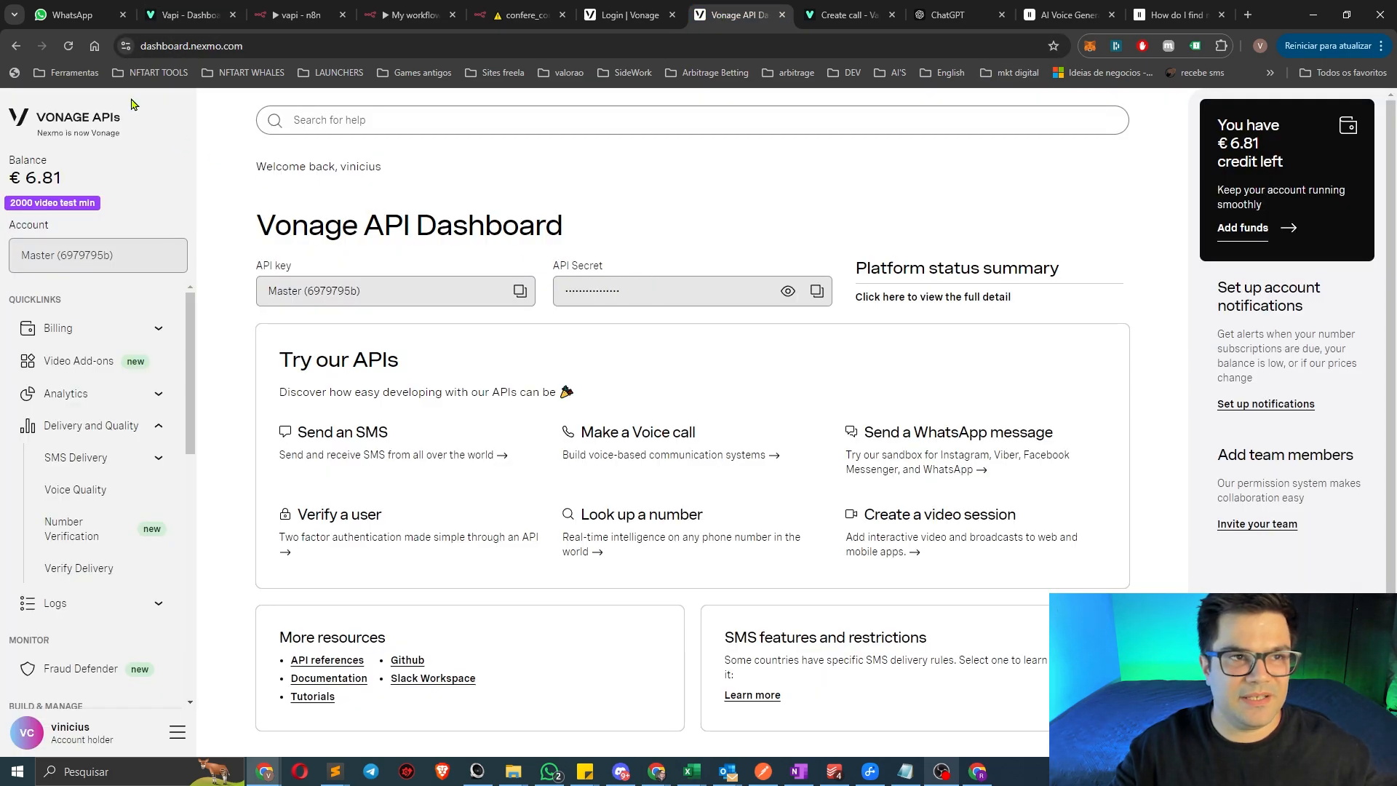
pyautogui.click(188, 14)
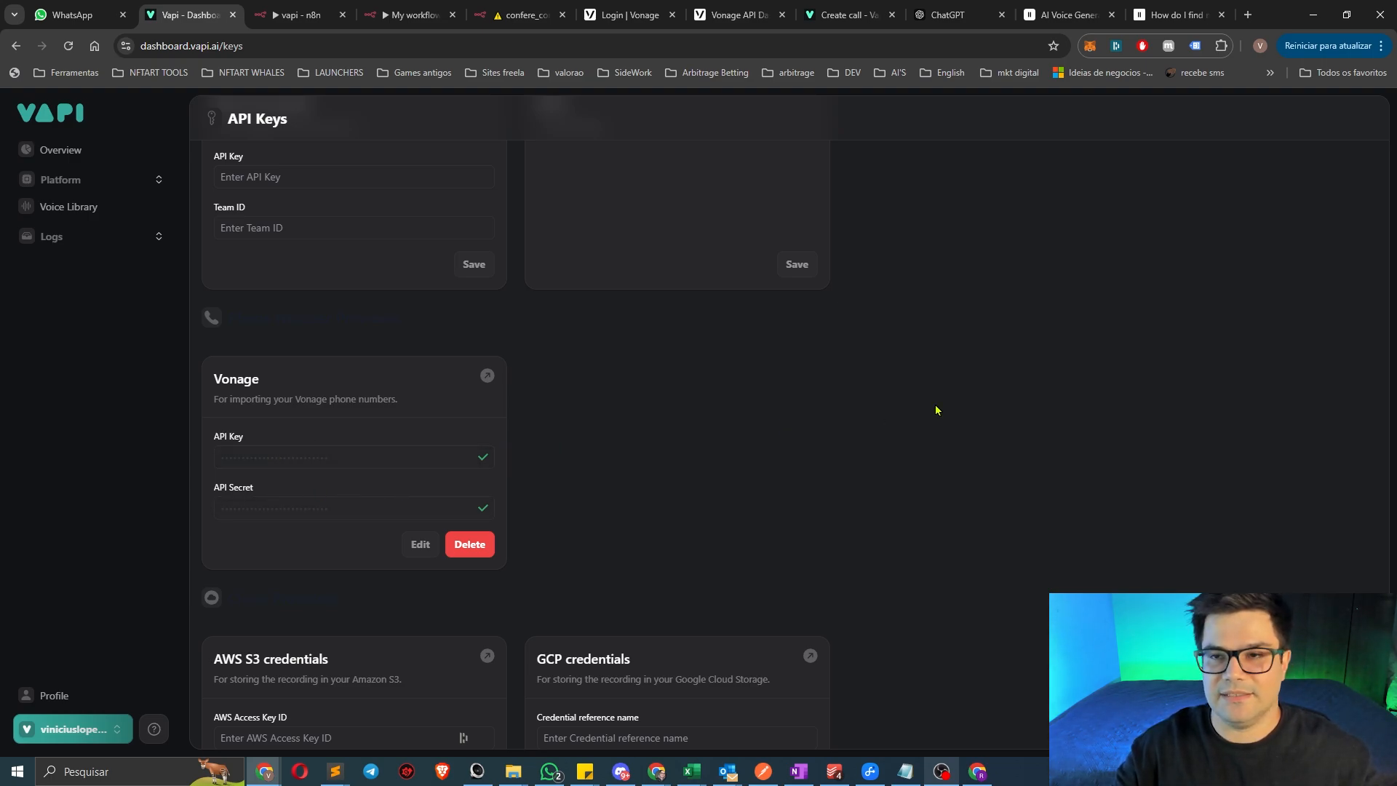
# Switch to ElevenLabs, close the voice ID help article and open the account's API keys list
pyautogui.click(1165, 15)
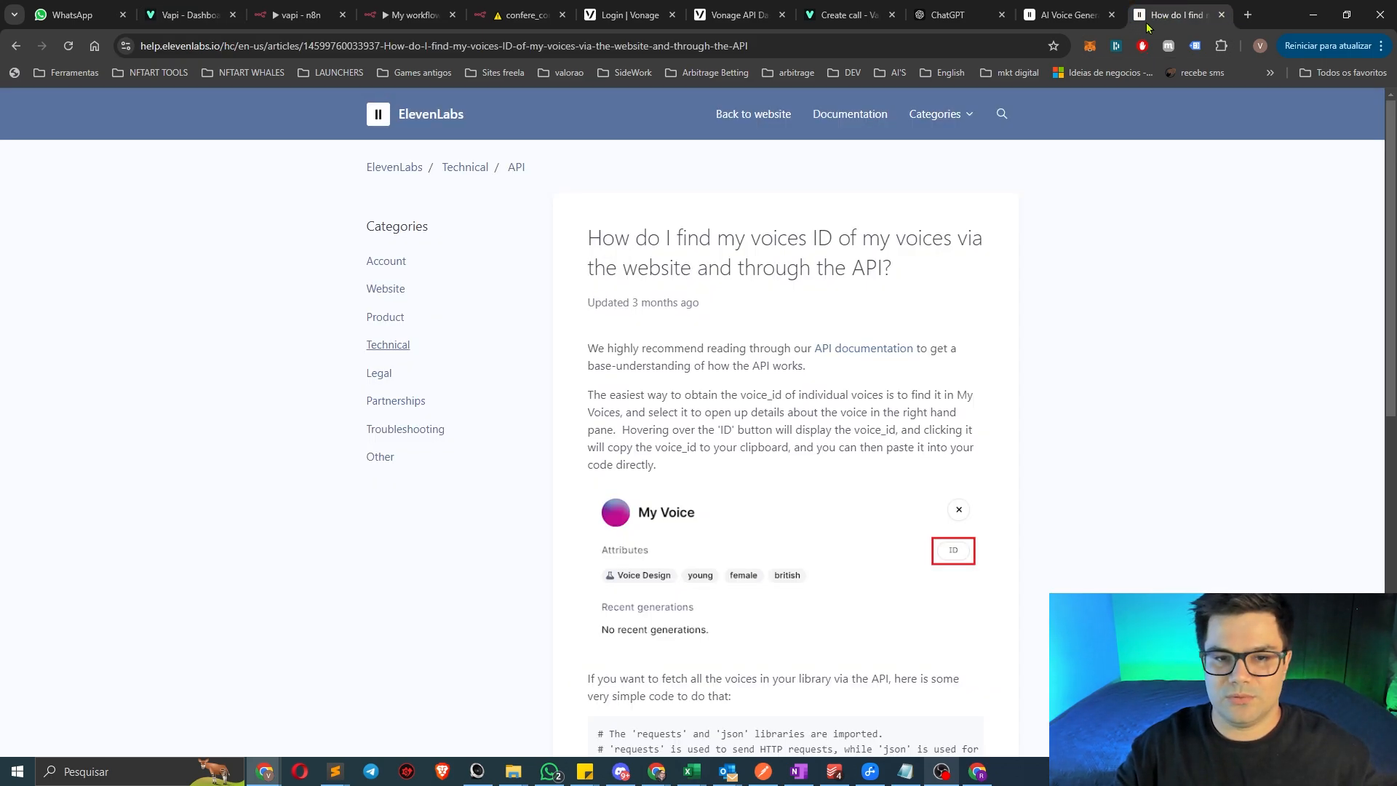
pyautogui.click(1060, 21)
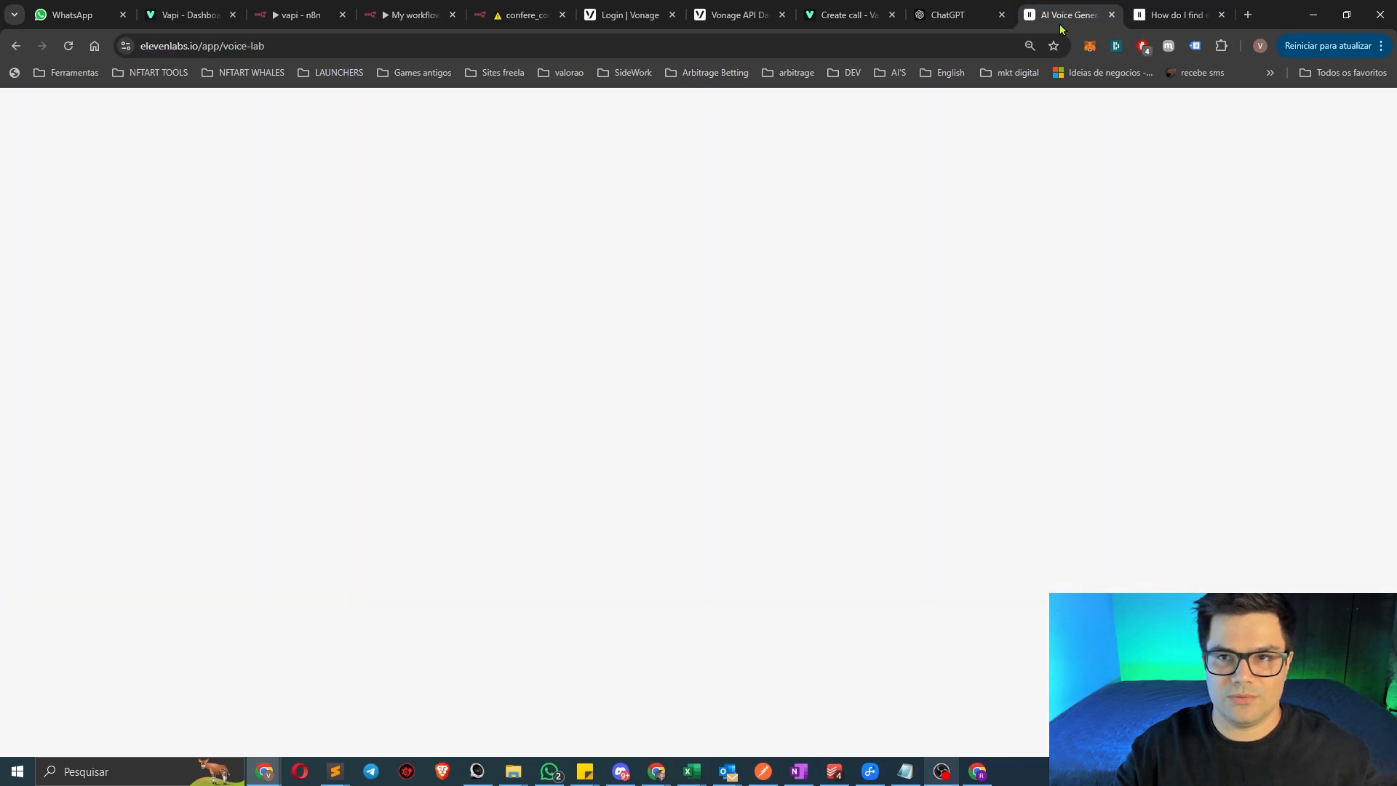
pyautogui.click(1222, 15)
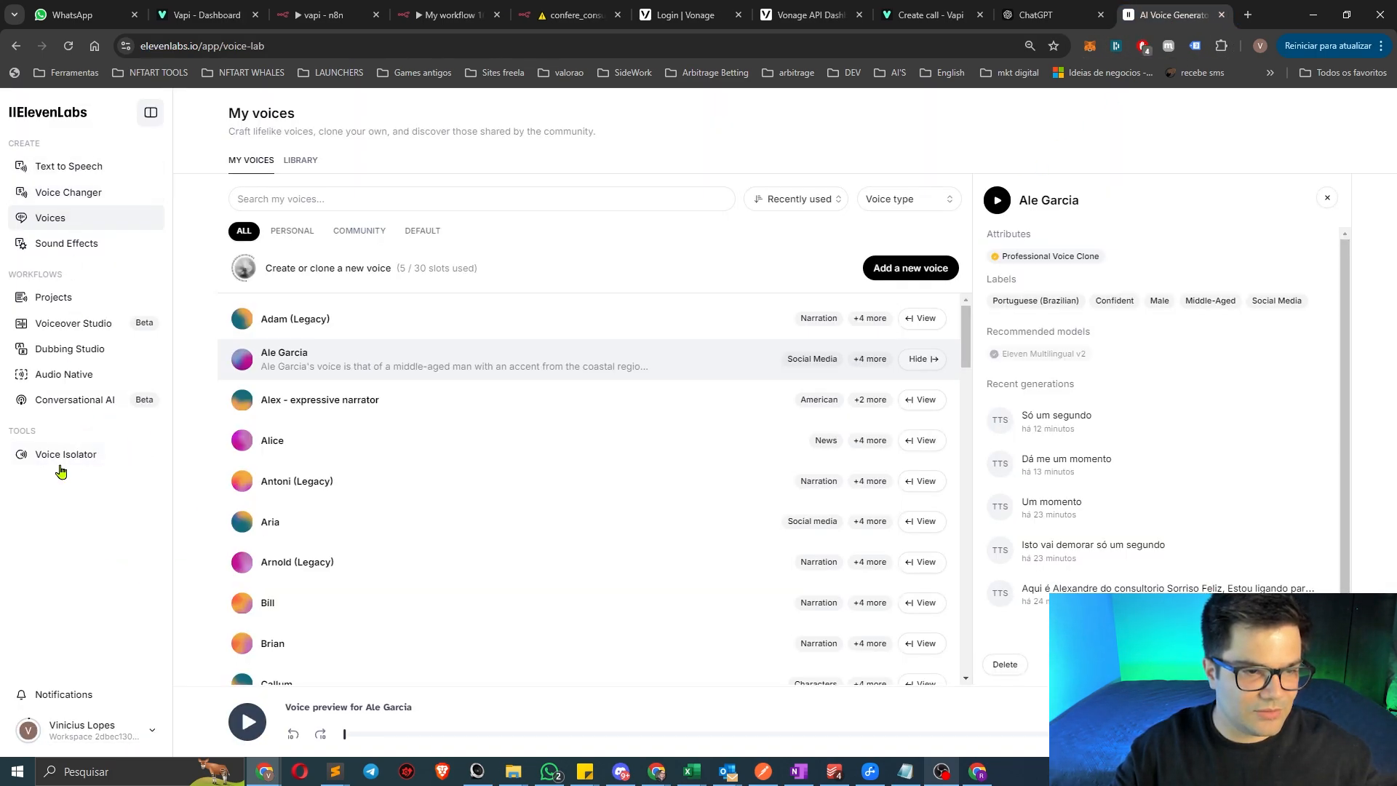
pyautogui.click(157, 737)
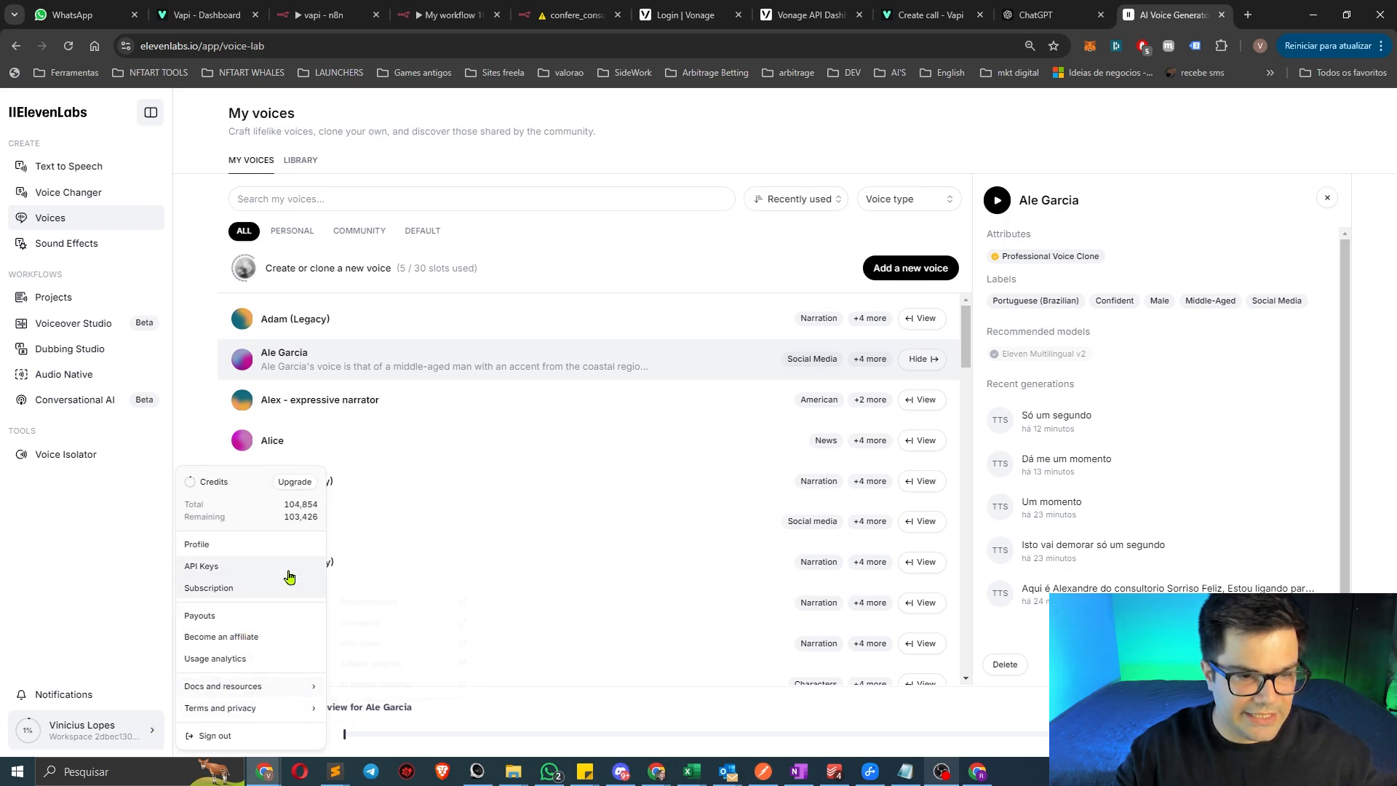
pyautogui.click(224, 577)
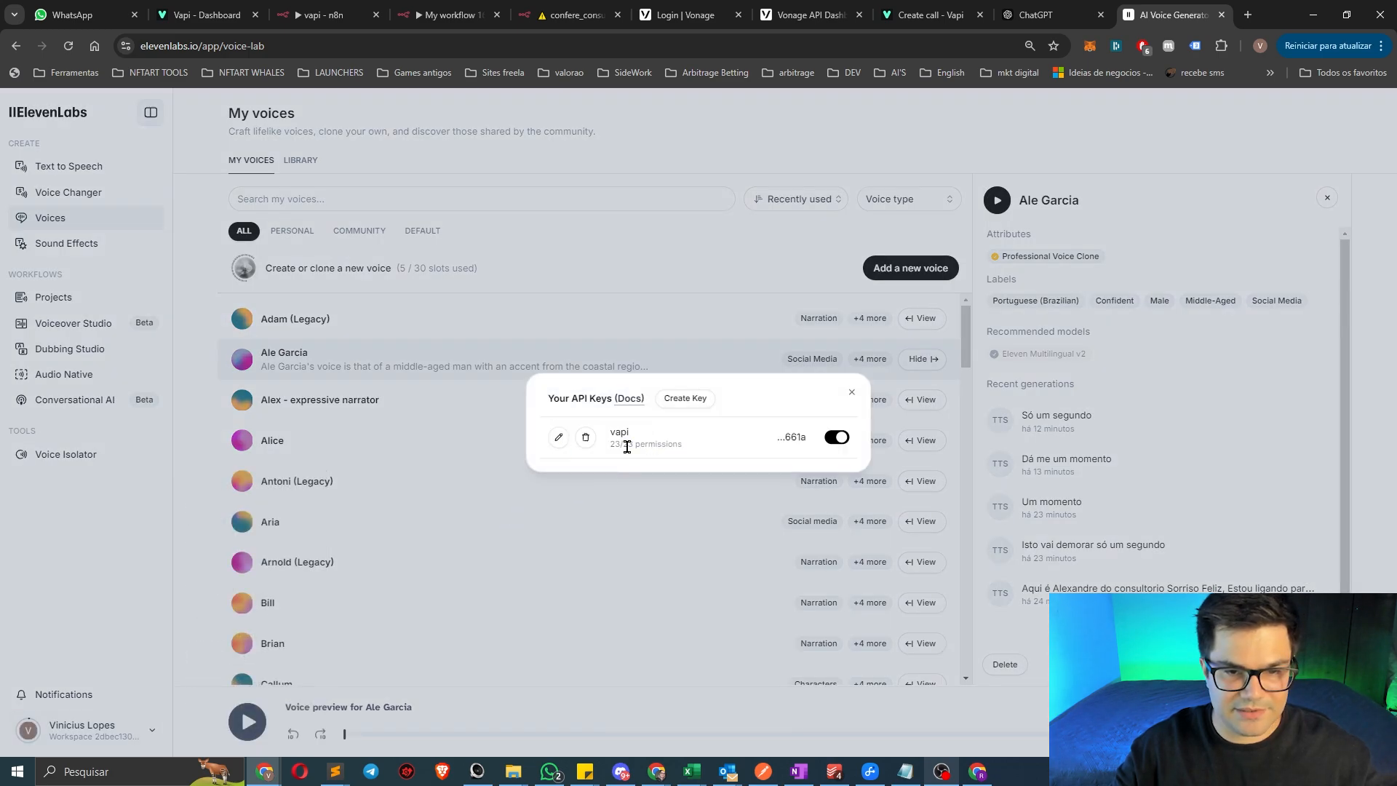
# Create an unrestricted API key named Savage King Cobra and select part of the generated key
pyautogui.click(686, 402)
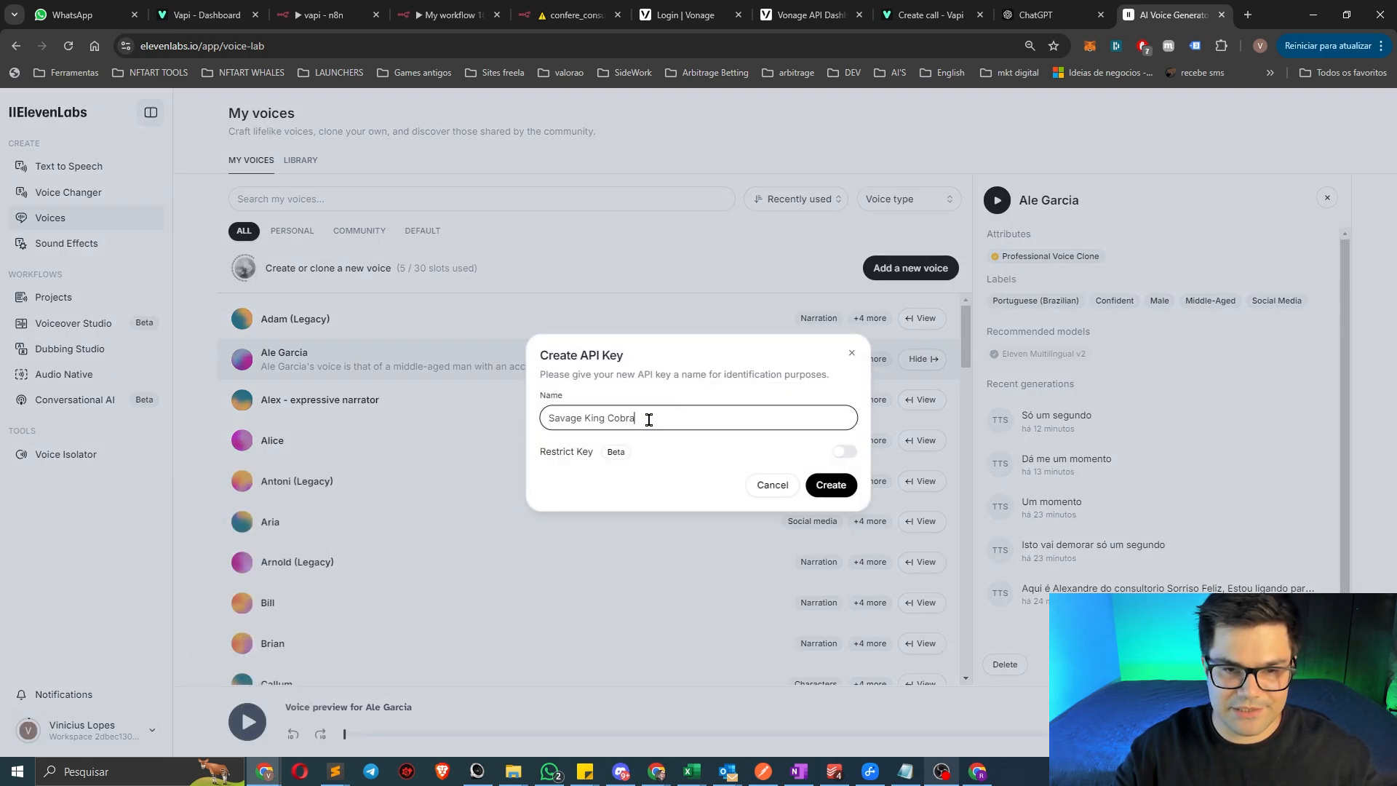
pyautogui.click(825, 490)
pyautogui.moveTo(748, 441); pyautogui.dragTo(711, 442)
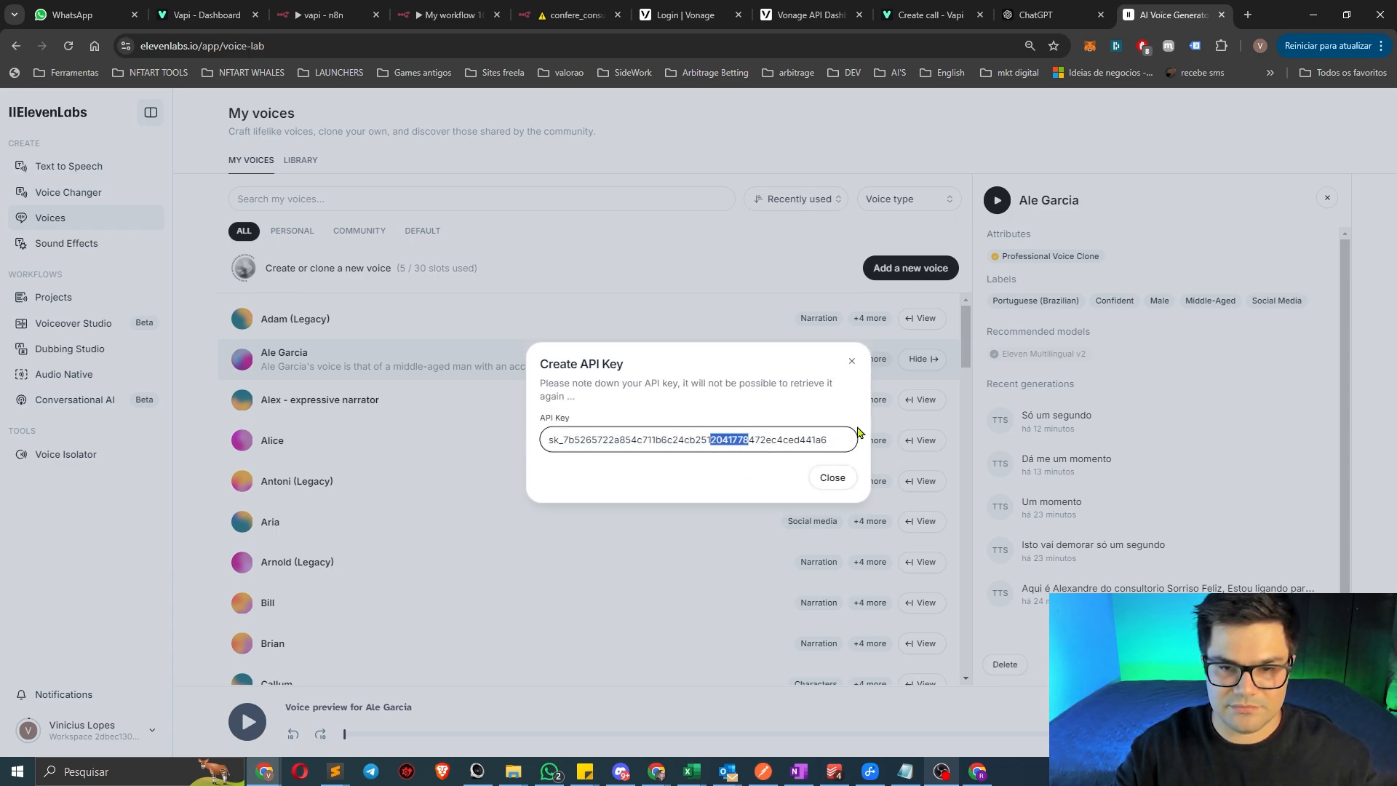
# Delete the Savage King Cobra API key and close the API keys list
pyautogui.click(851, 363)
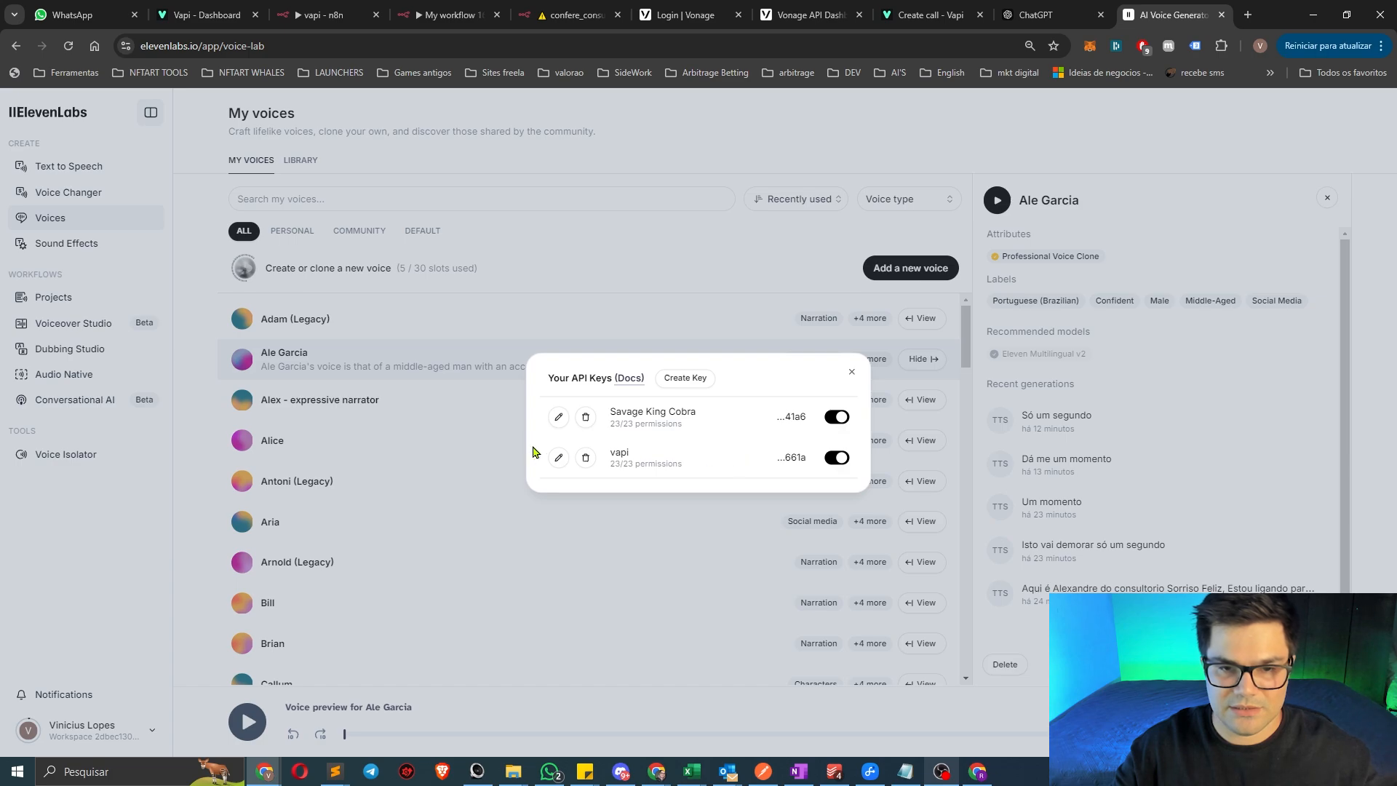
pyautogui.click(585, 420)
pyautogui.click(832, 460)
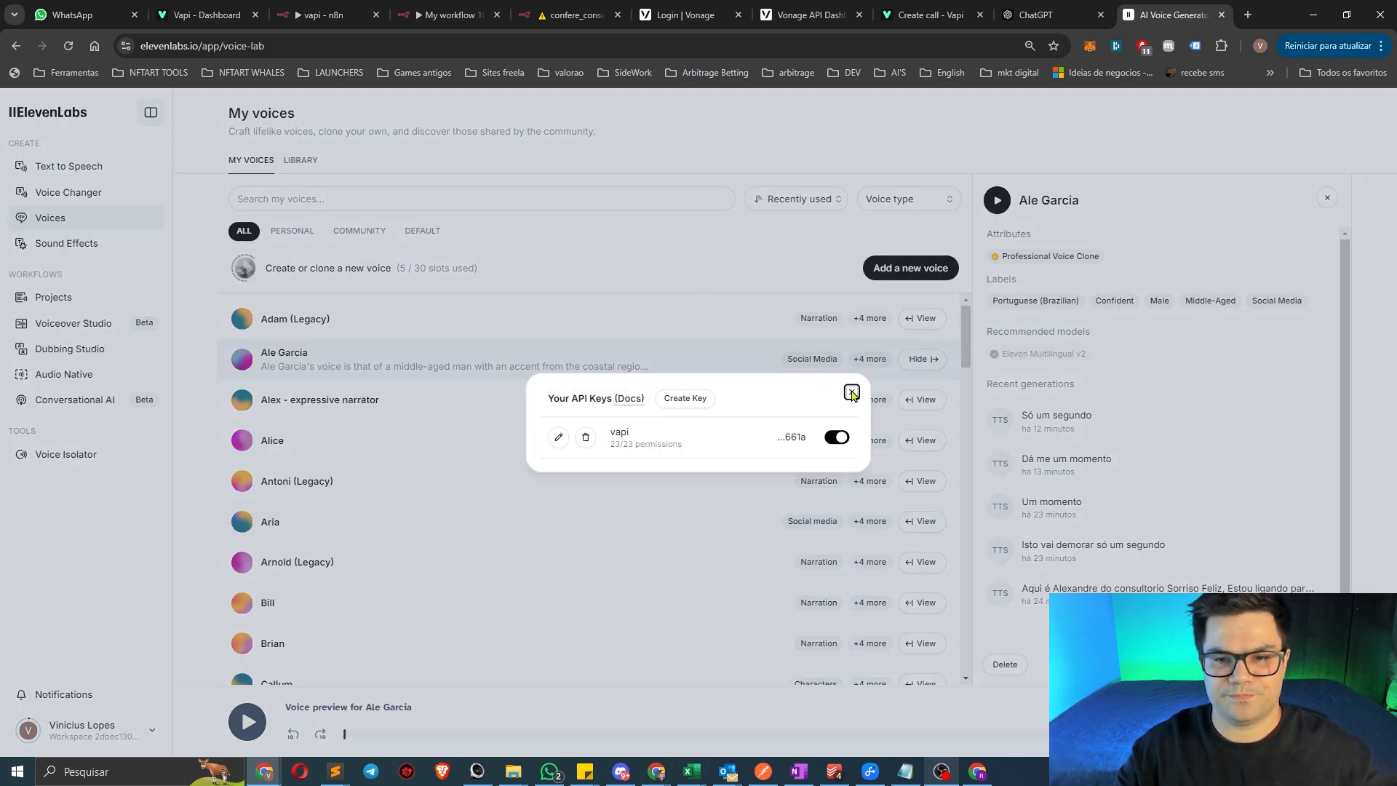
pyautogui.click(851, 393)
# Switch to Vapi and locate the ElevenLabs API key field among the provider credentials
pyautogui.click(198, 15)
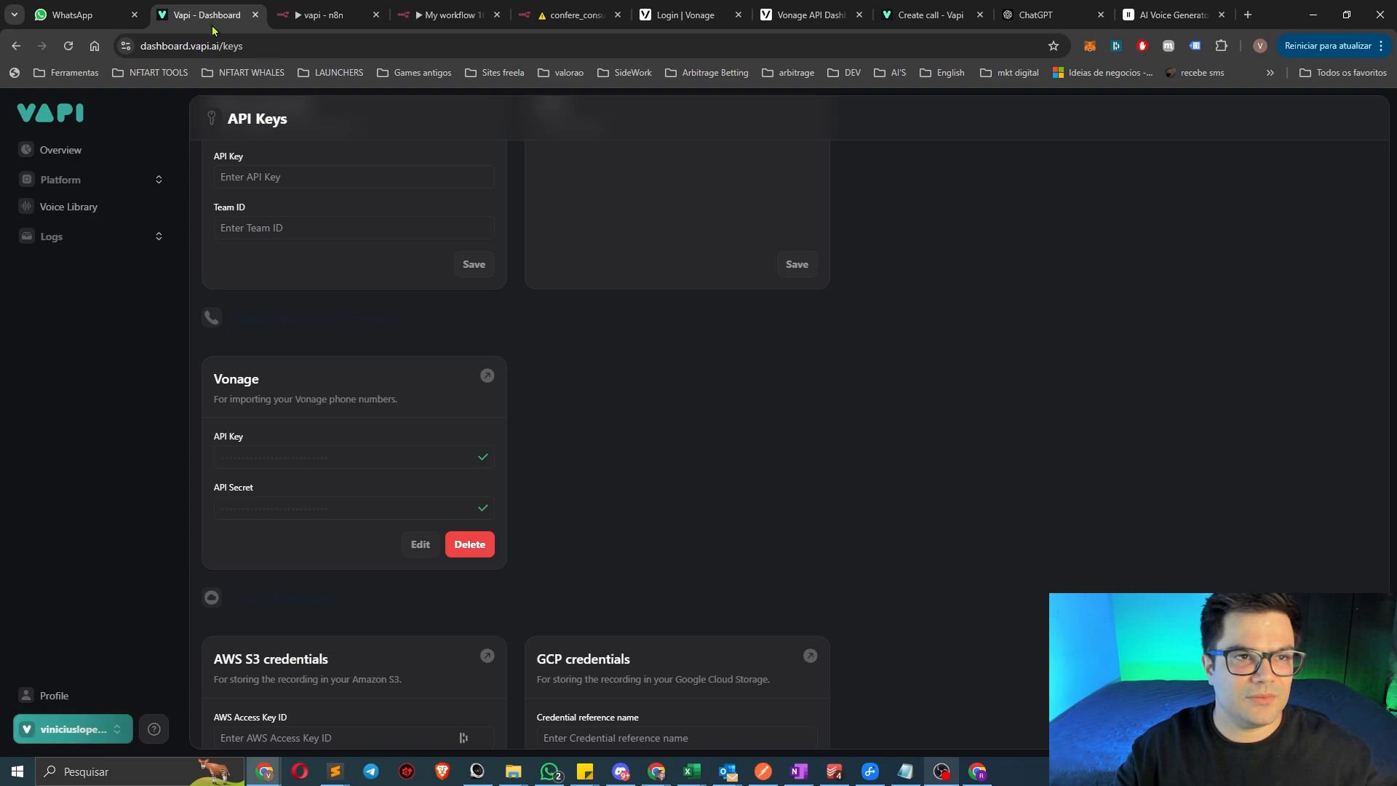
pyautogui.scroll(3, 702, 504)
pyautogui.scroll(10, 964, 553)
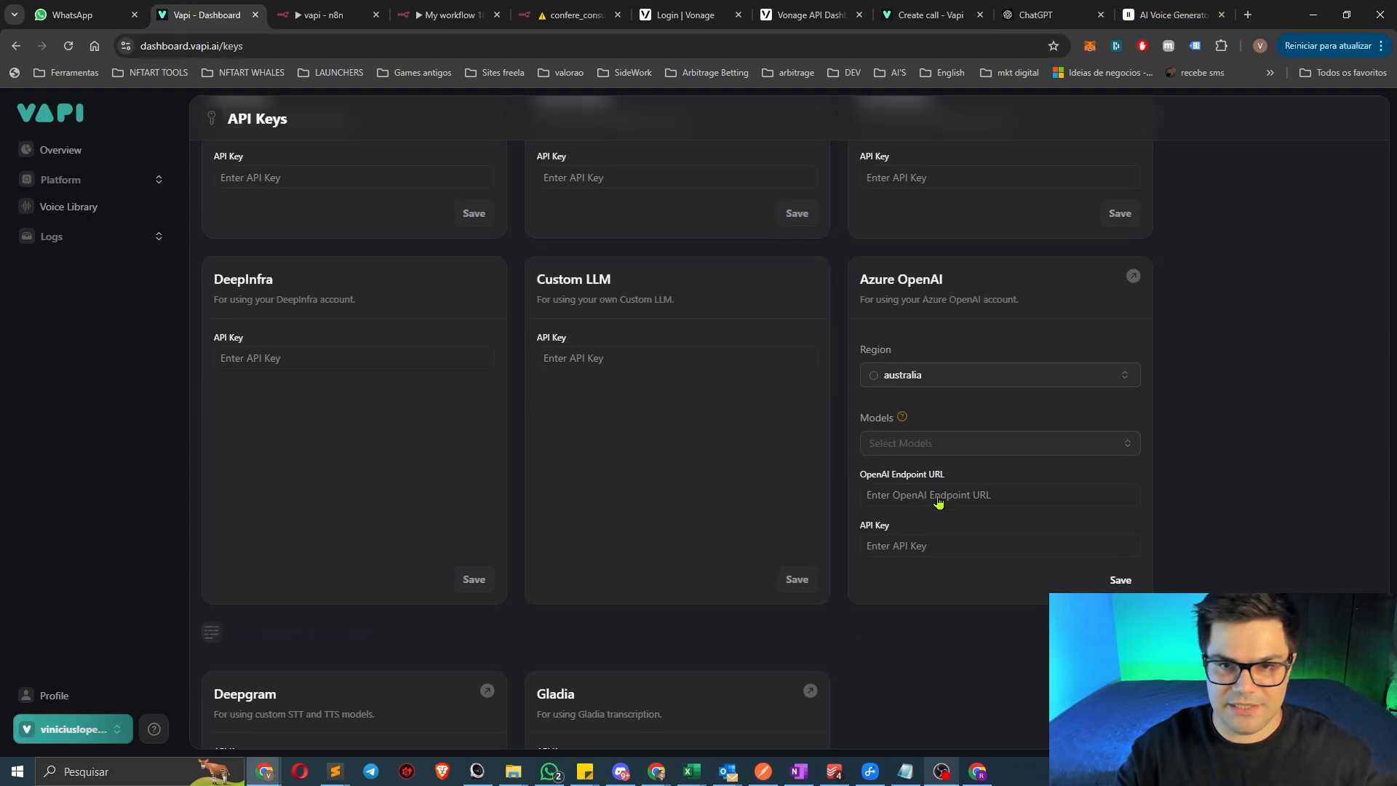
pyautogui.scroll(7, 996, 570)
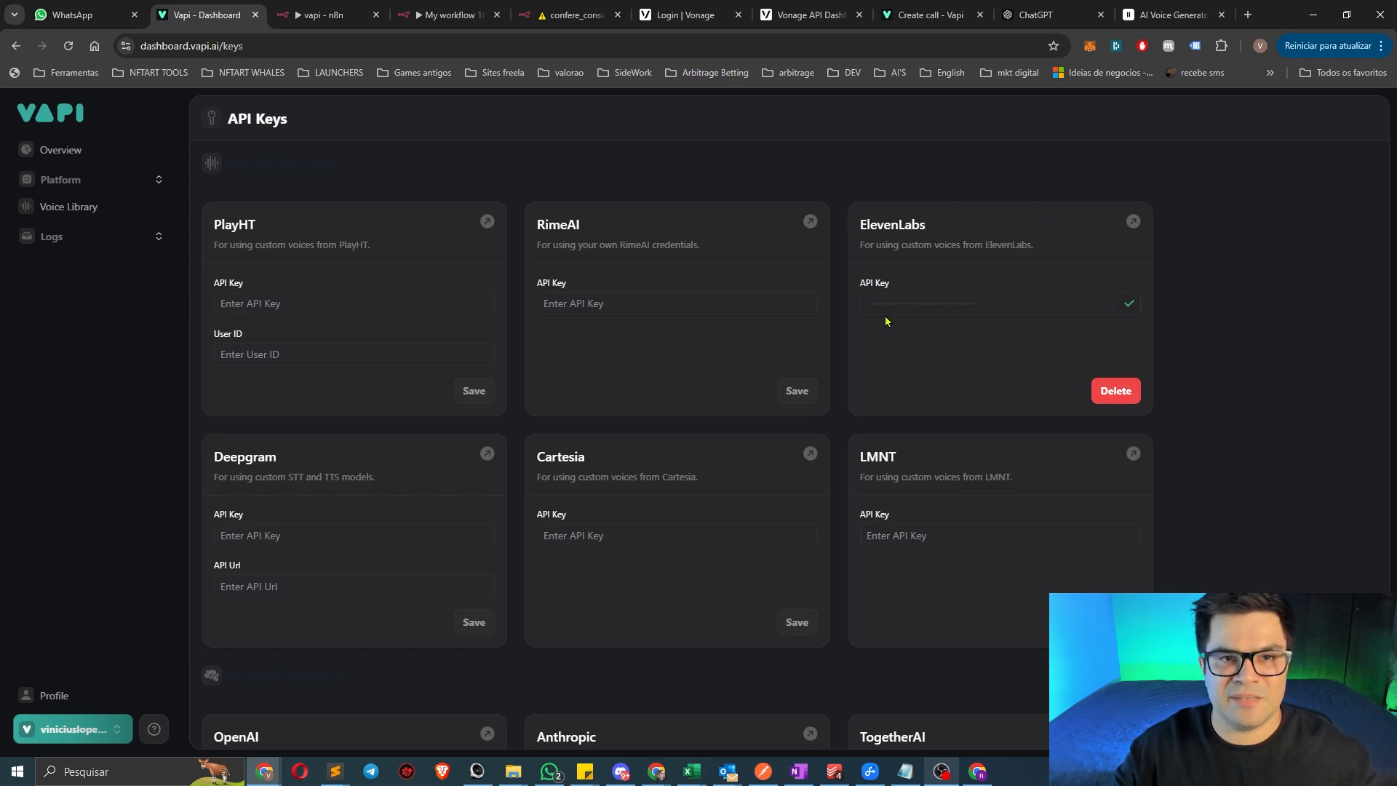
# Switch to Vonage, view the numbers for sale and examine the purchased number under Your Numbers
pyautogui.click(807, 15)
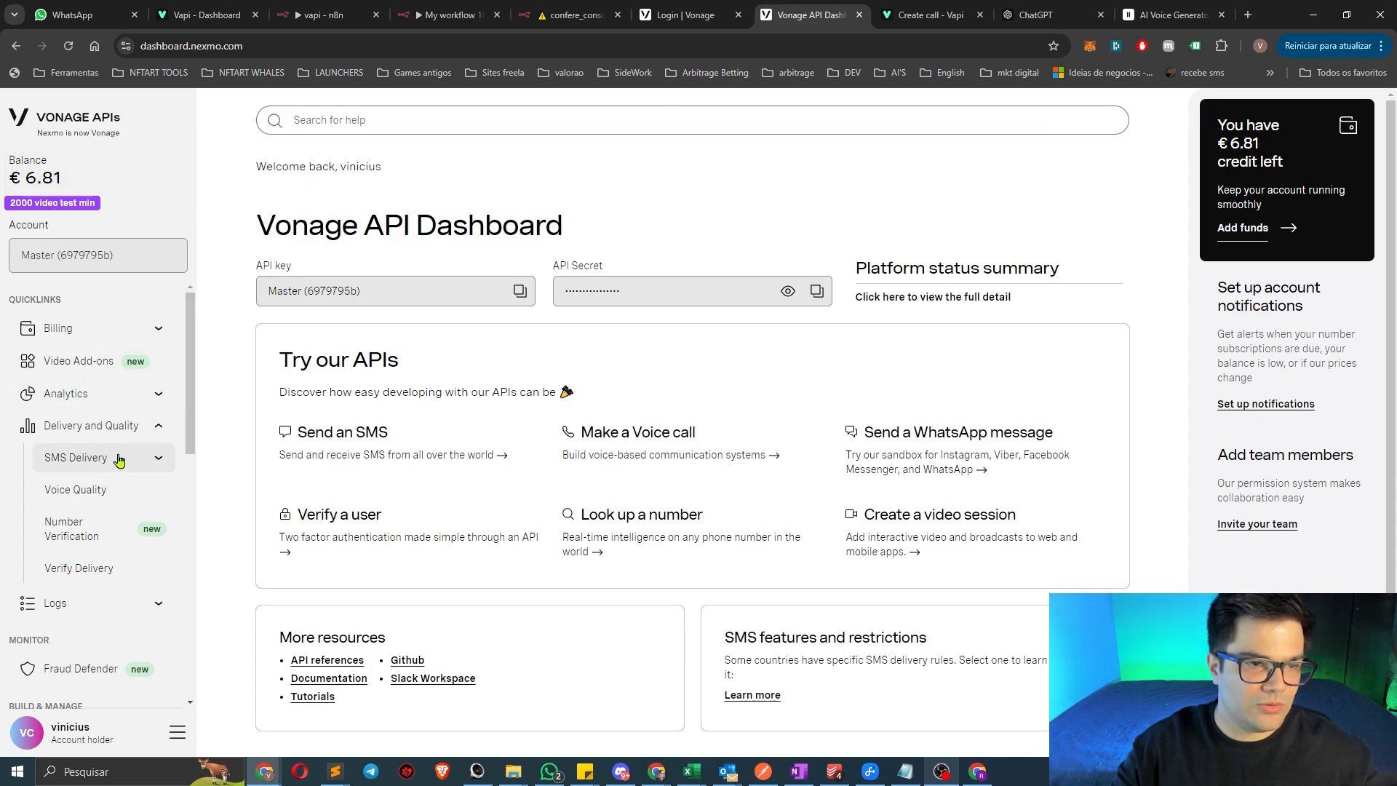
pyautogui.scroll(-3, 145, 509)
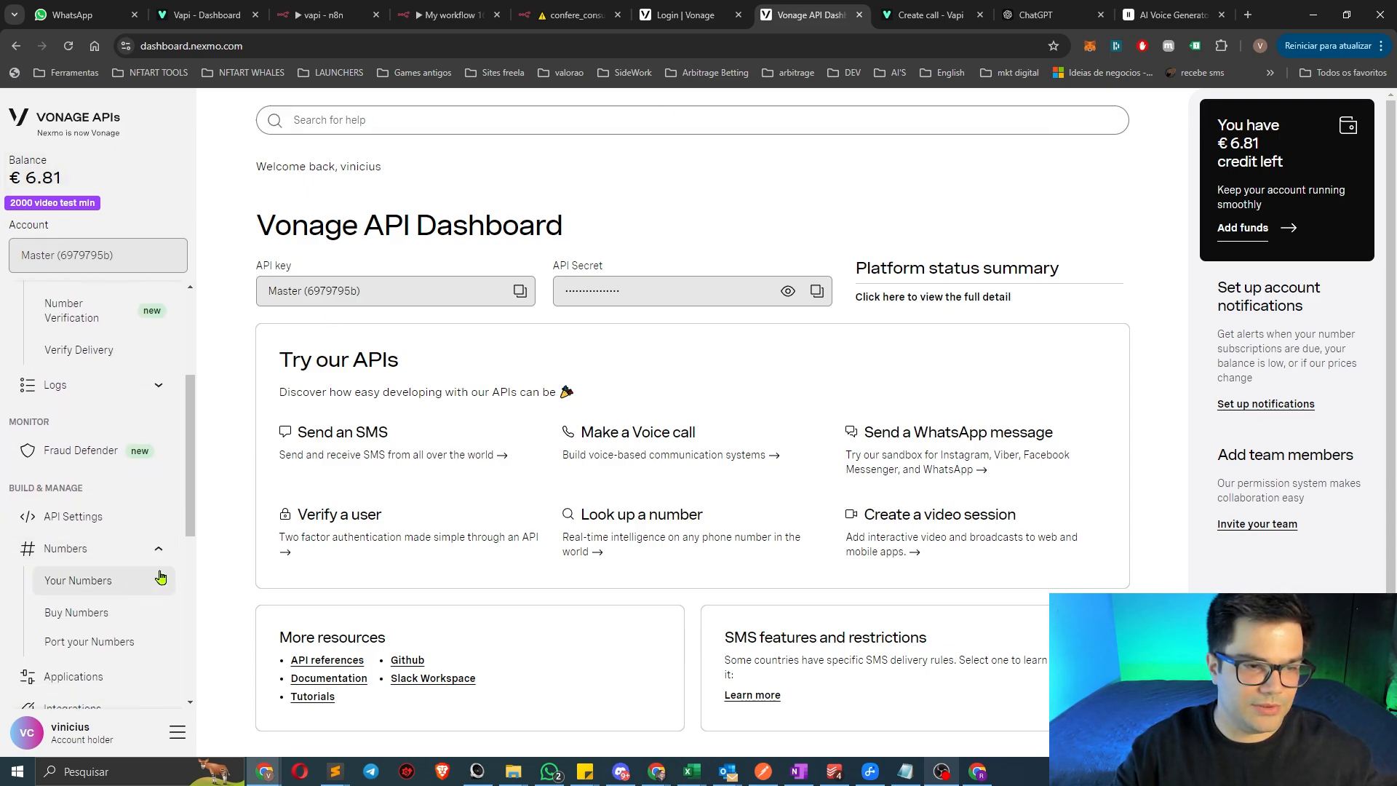
pyautogui.click(109, 613)
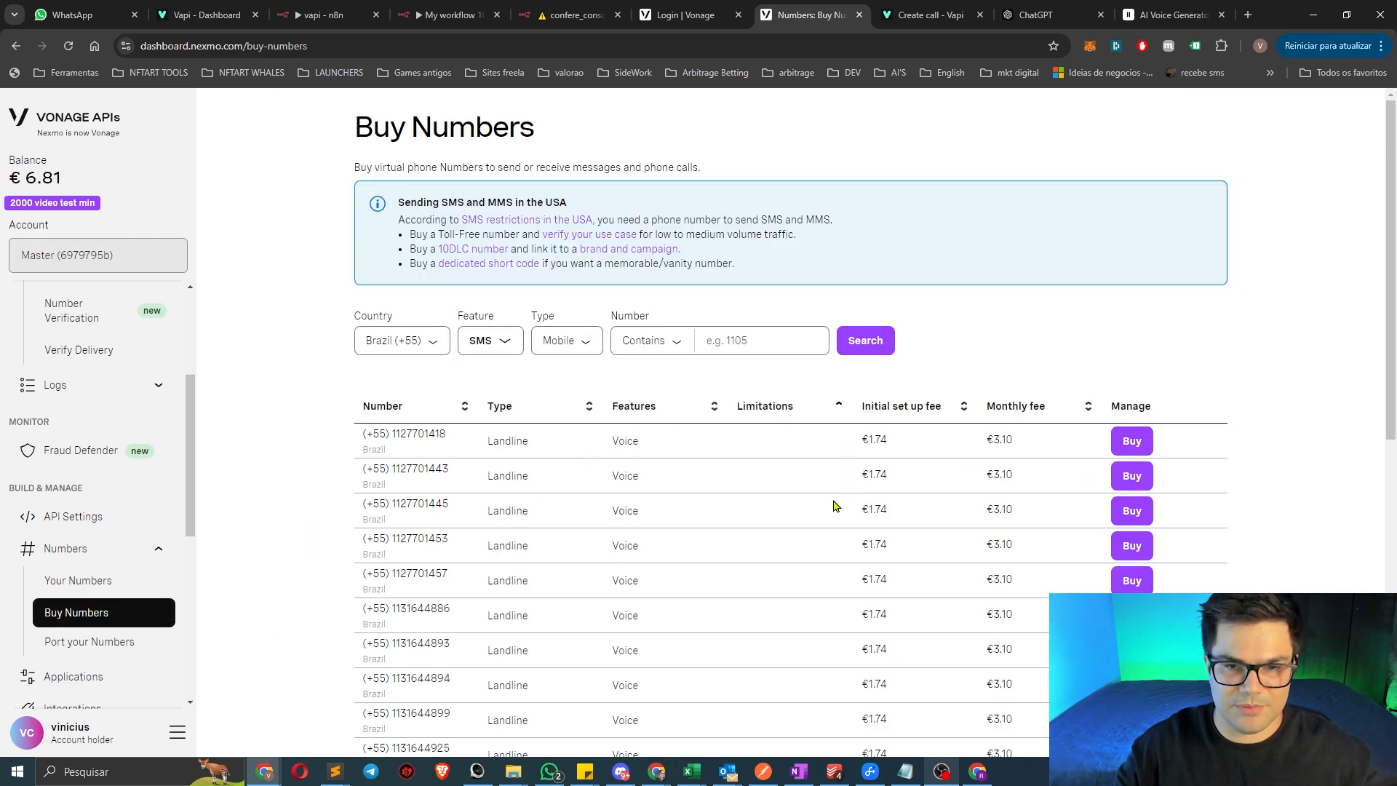
pyautogui.click(81, 593)
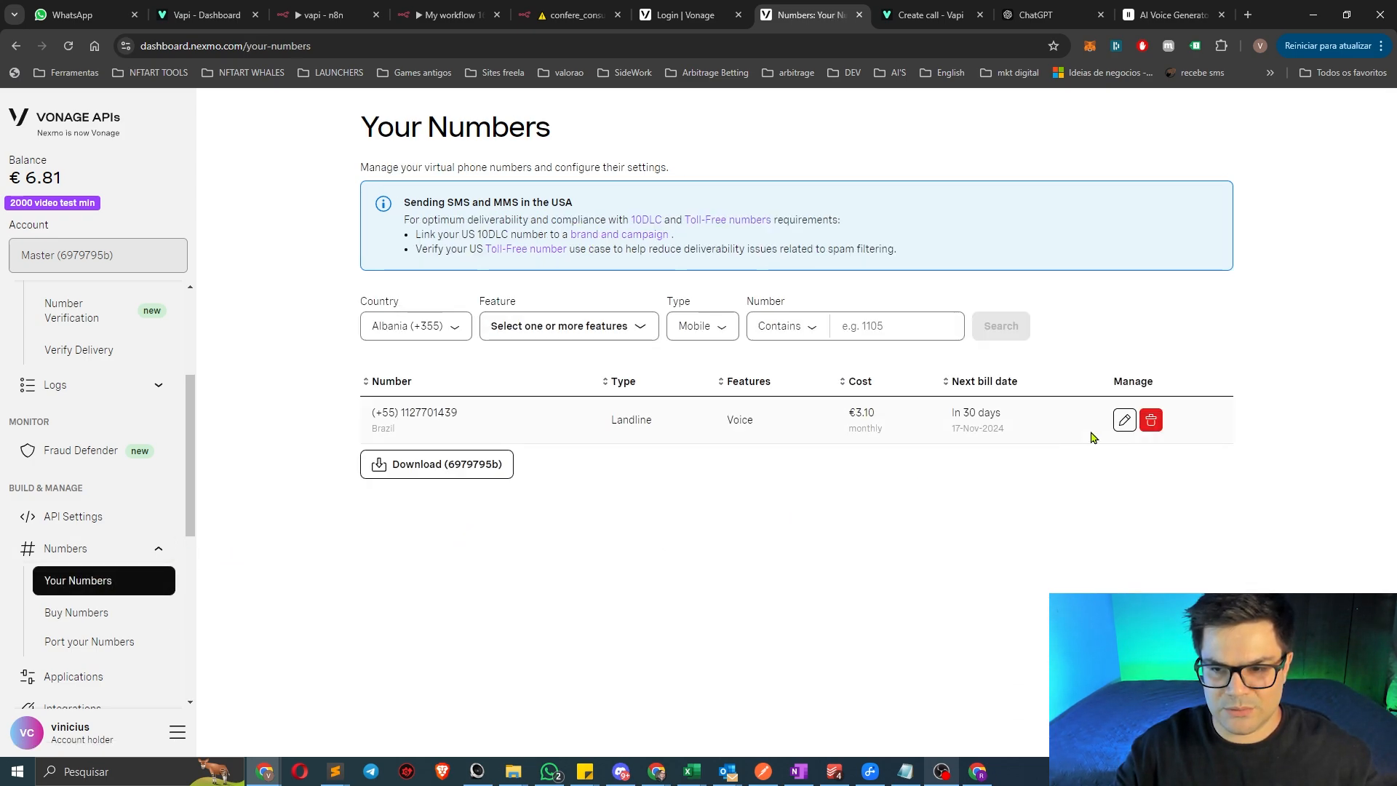
pyautogui.moveTo(348, 409); pyautogui.dragTo(1051, 438)
pyautogui.click(1016, 450)
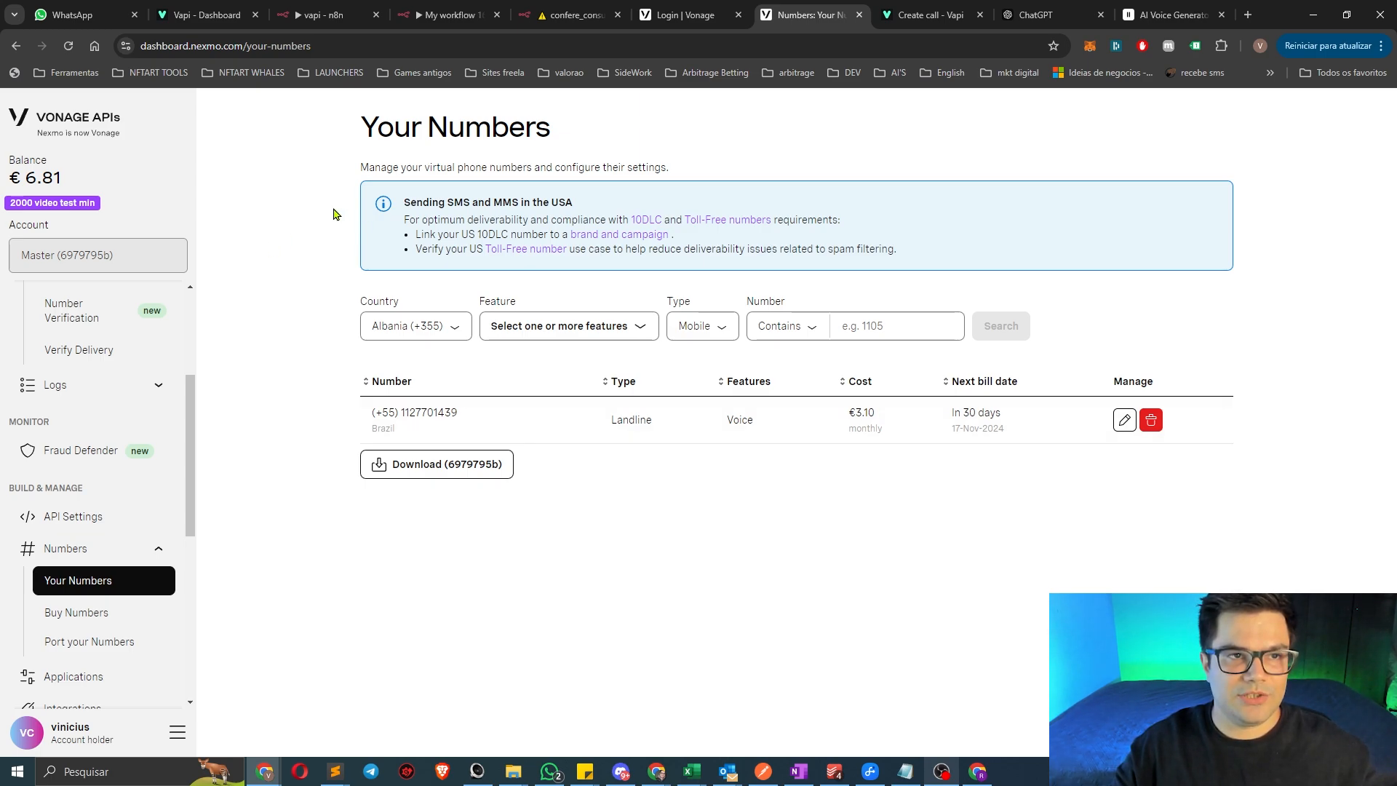
# Switch to Vapi and open the platform's phone numbers page
pyautogui.click(209, 28)
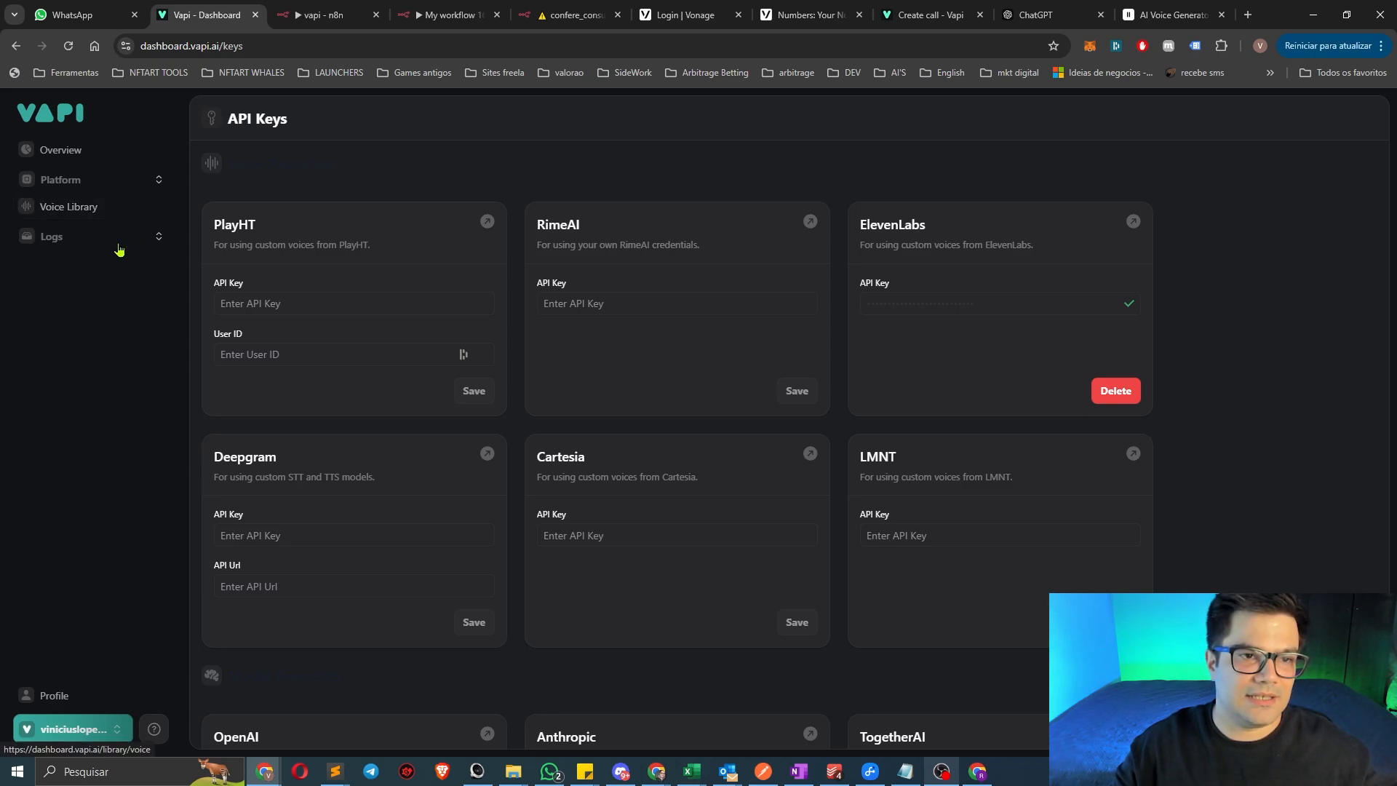
pyautogui.click(77, 153)
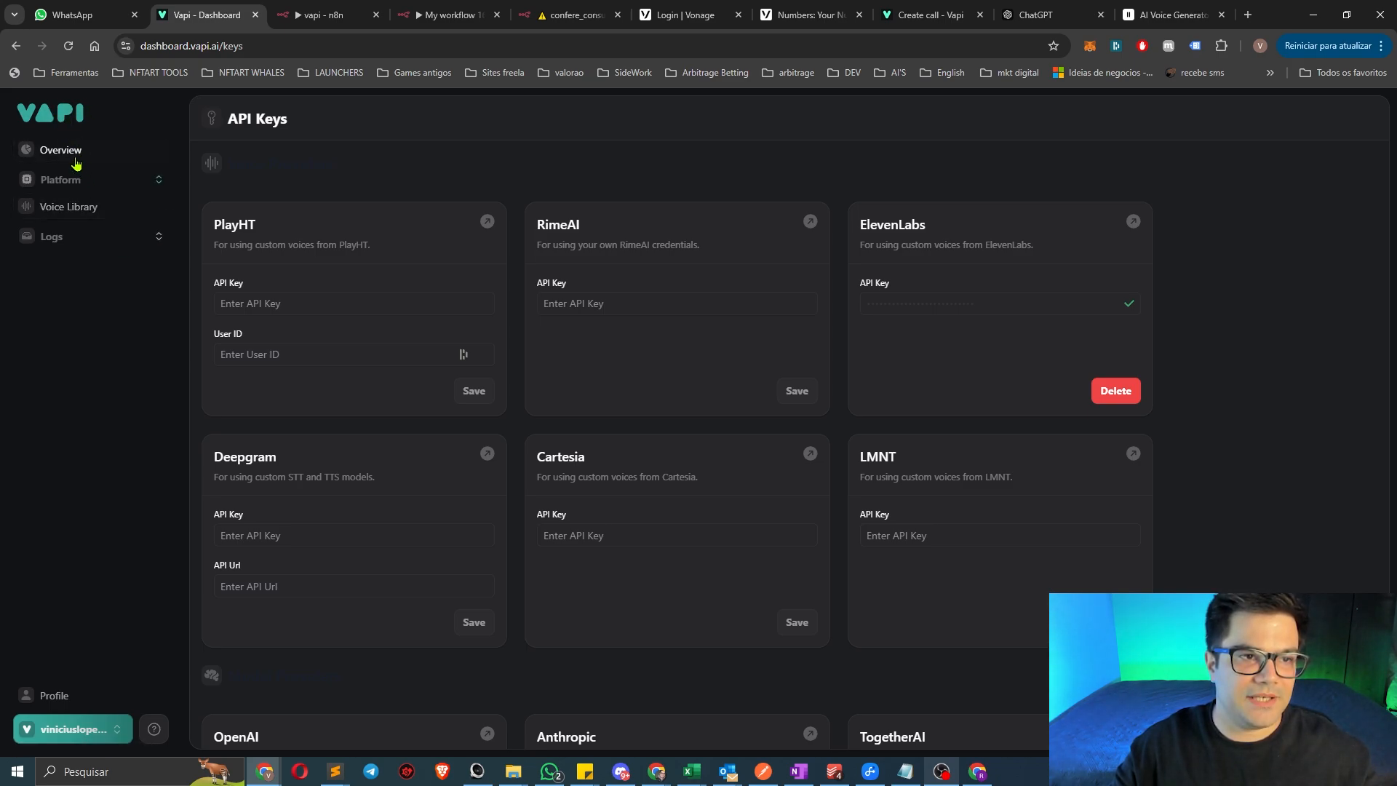
pyautogui.click(70, 180)
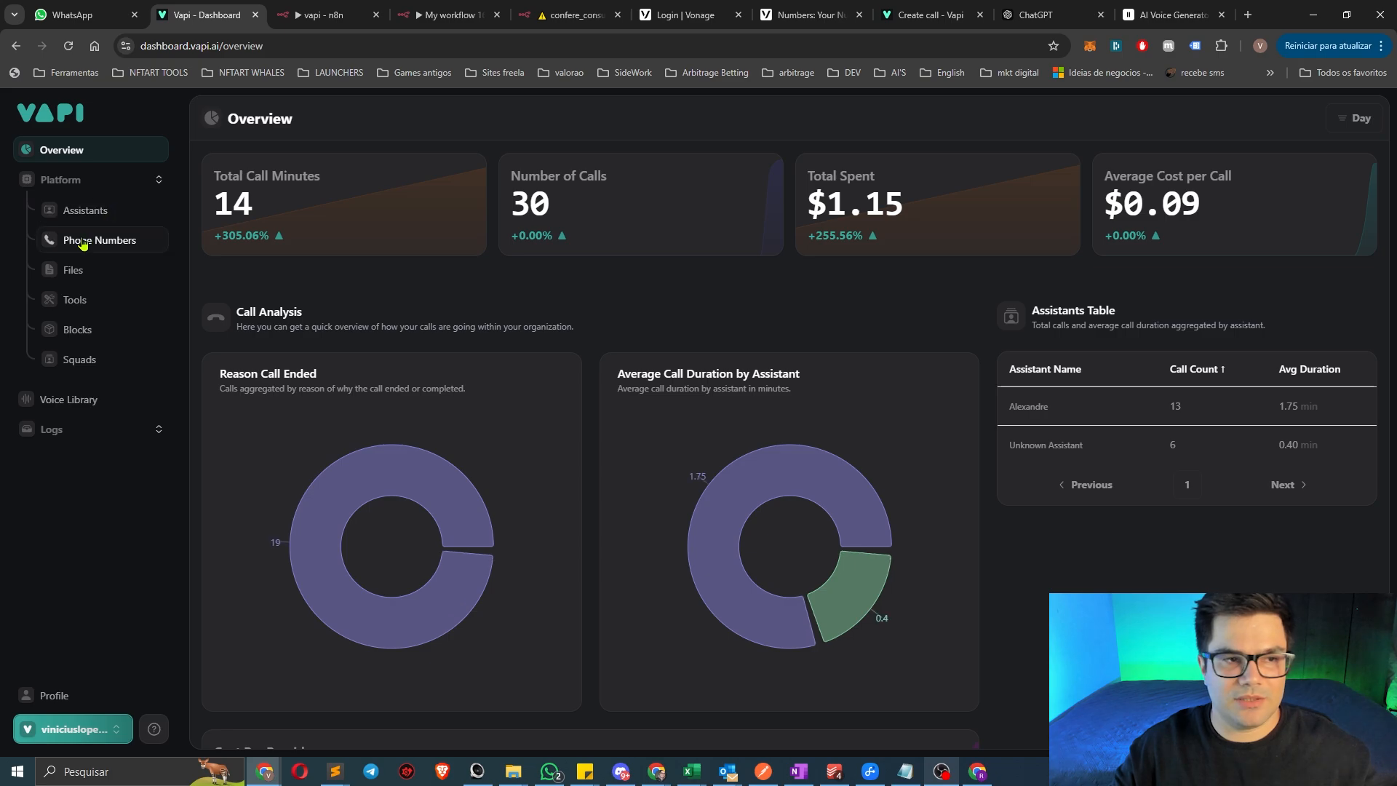
pyautogui.click(110, 241)
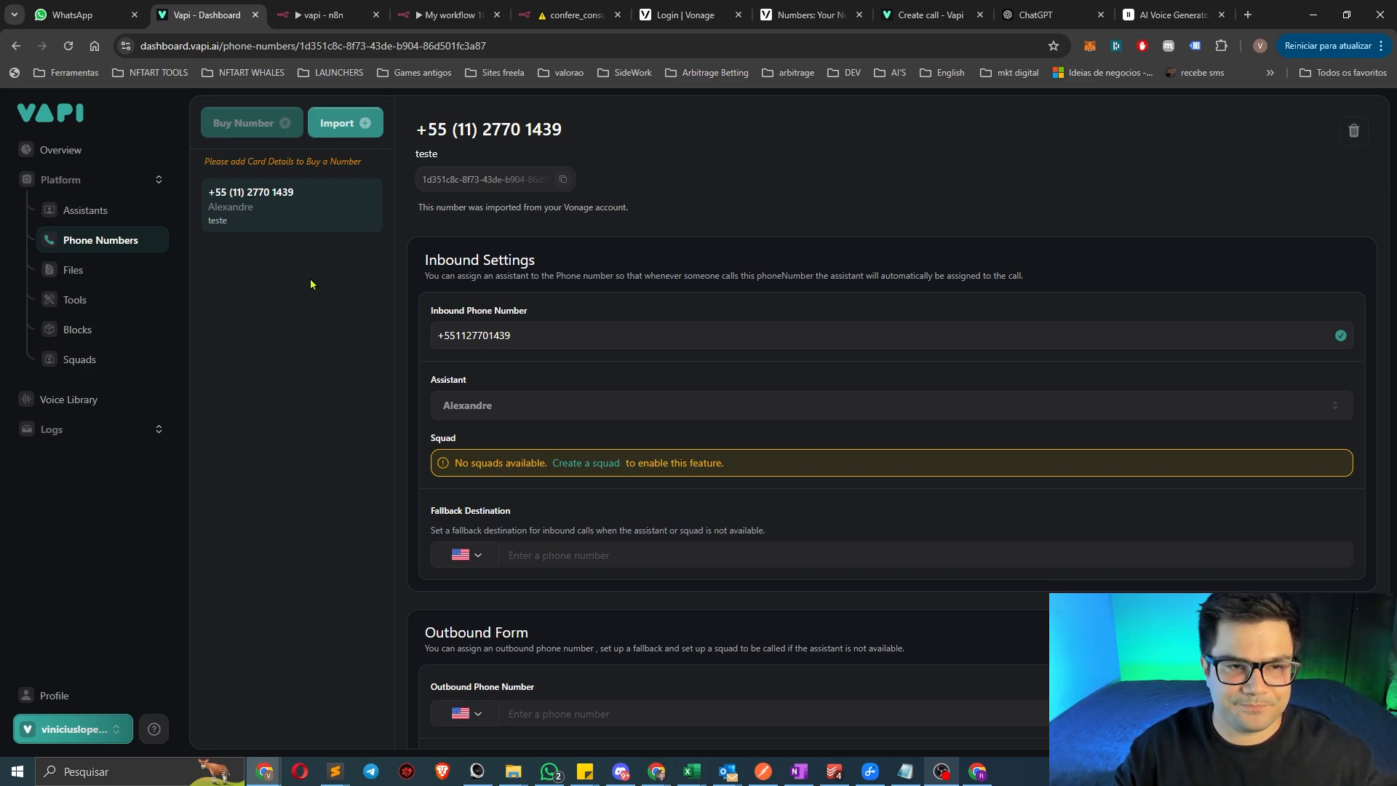
# Start a Vonage phone number import in Vapi and enter the purchased number copied from Vonage with a leading plus sign
pyautogui.click(359, 129)
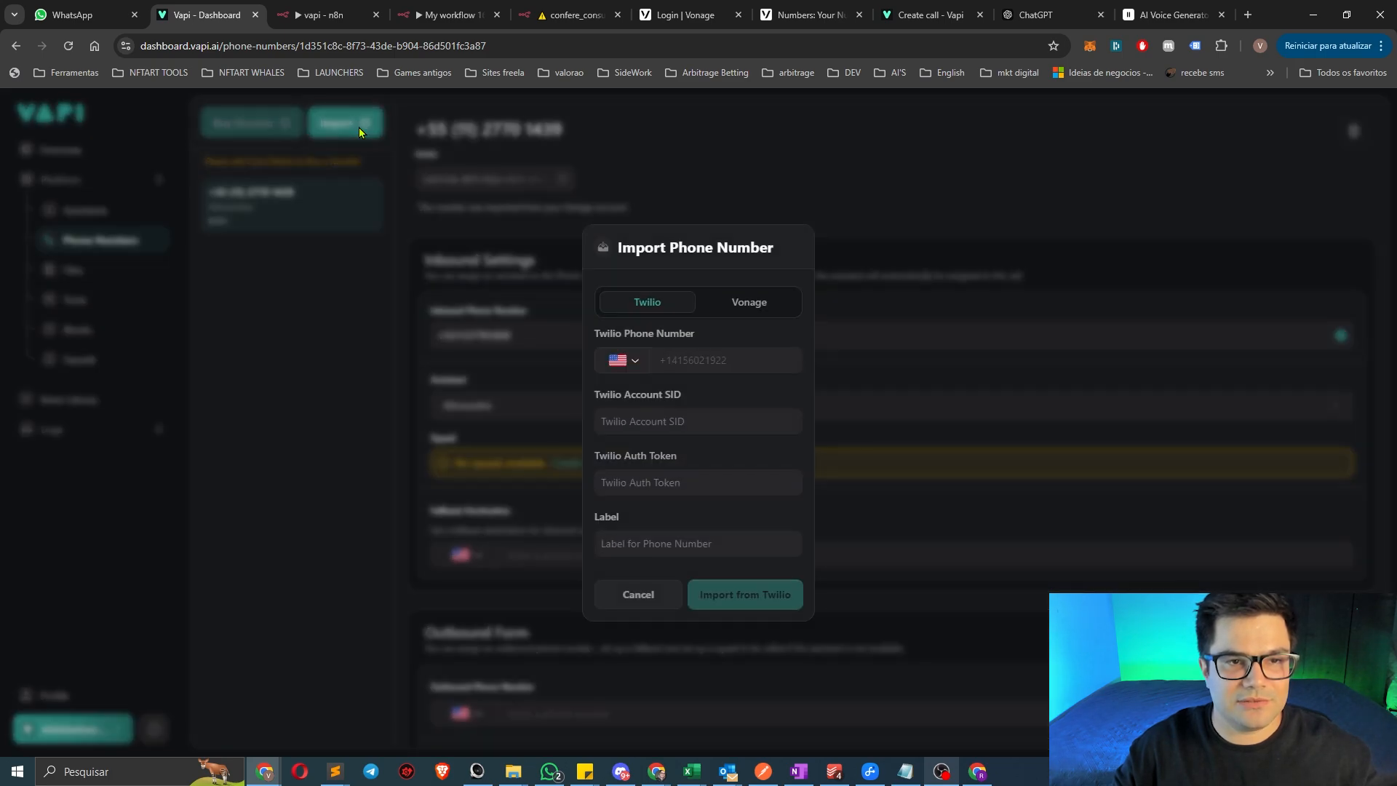
pyautogui.click(761, 312)
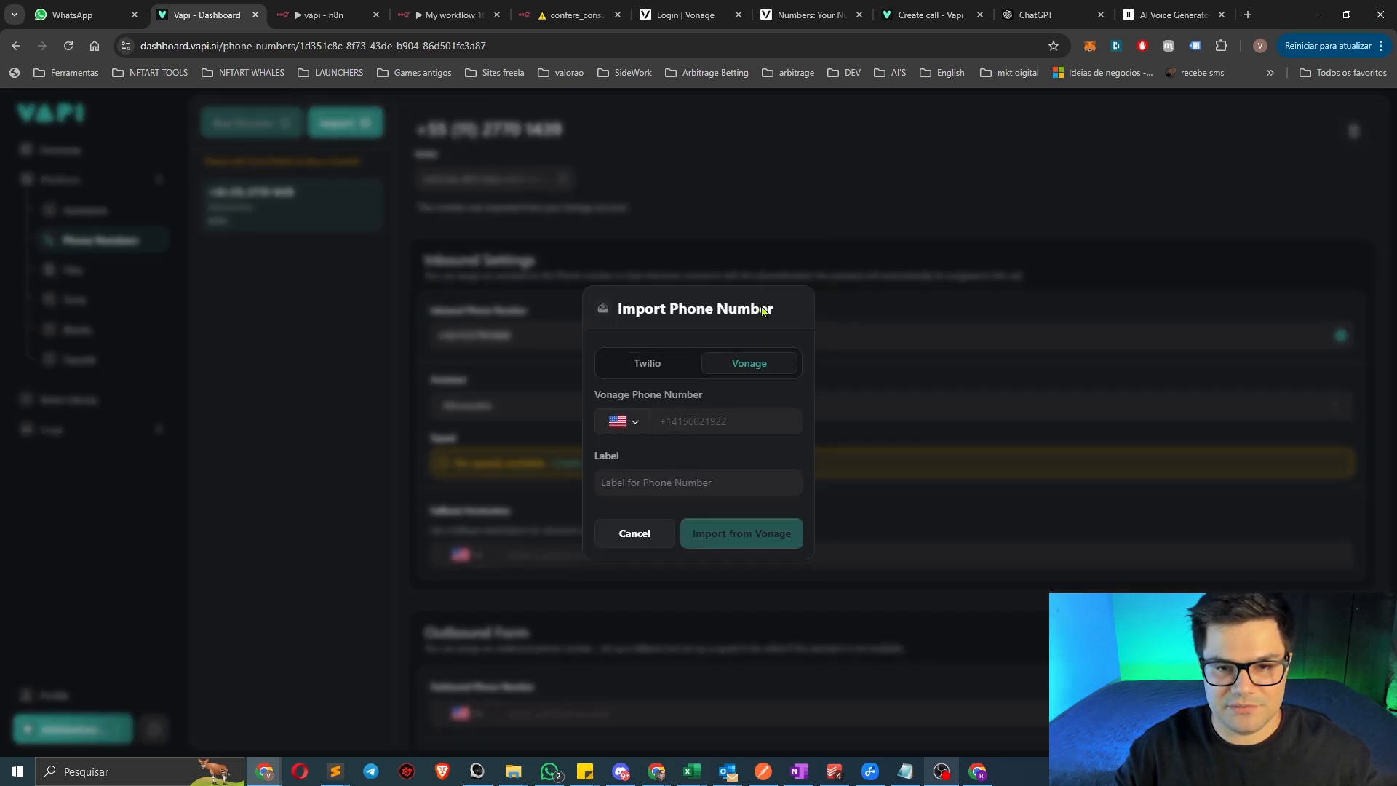
pyautogui.click(702, 422)
pyautogui.click(686, 11)
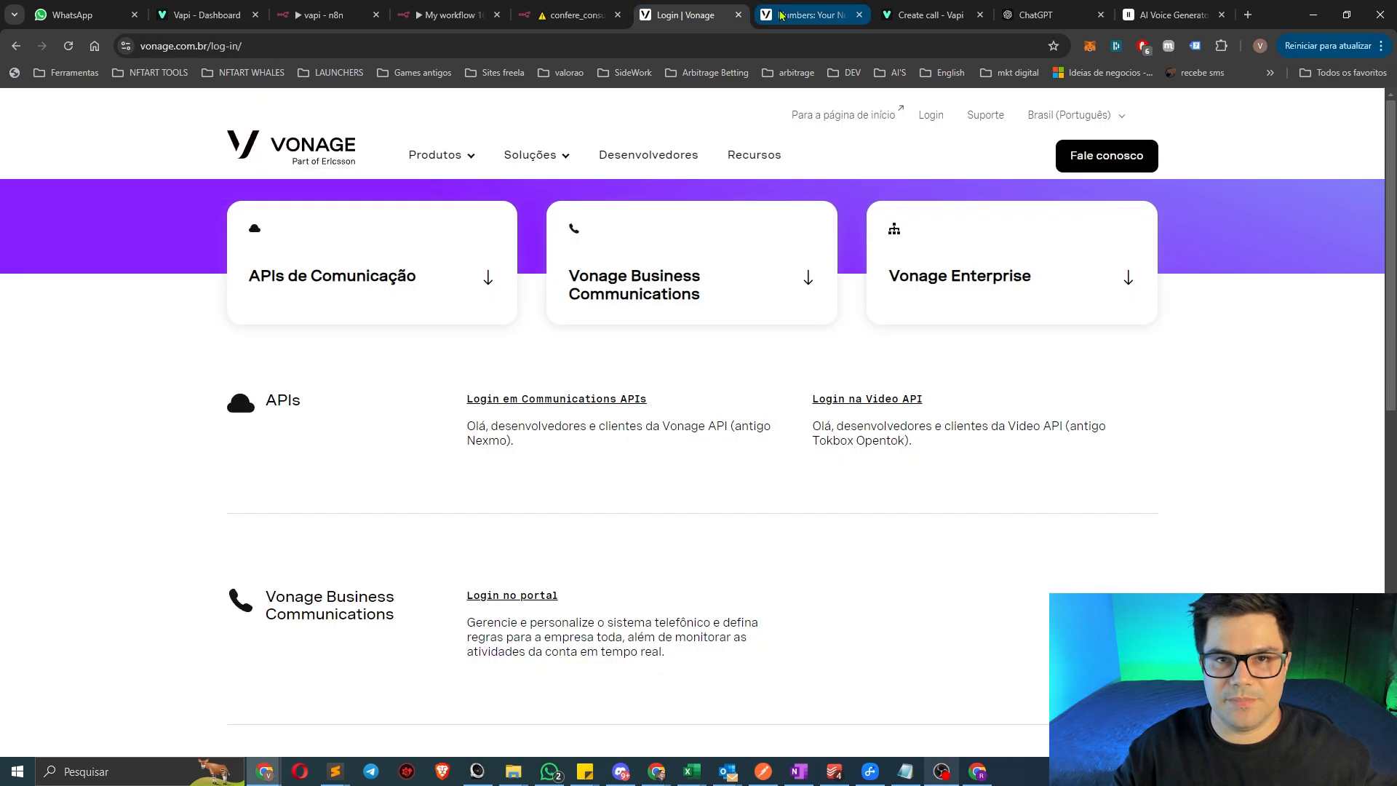
pyautogui.click(808, 14)
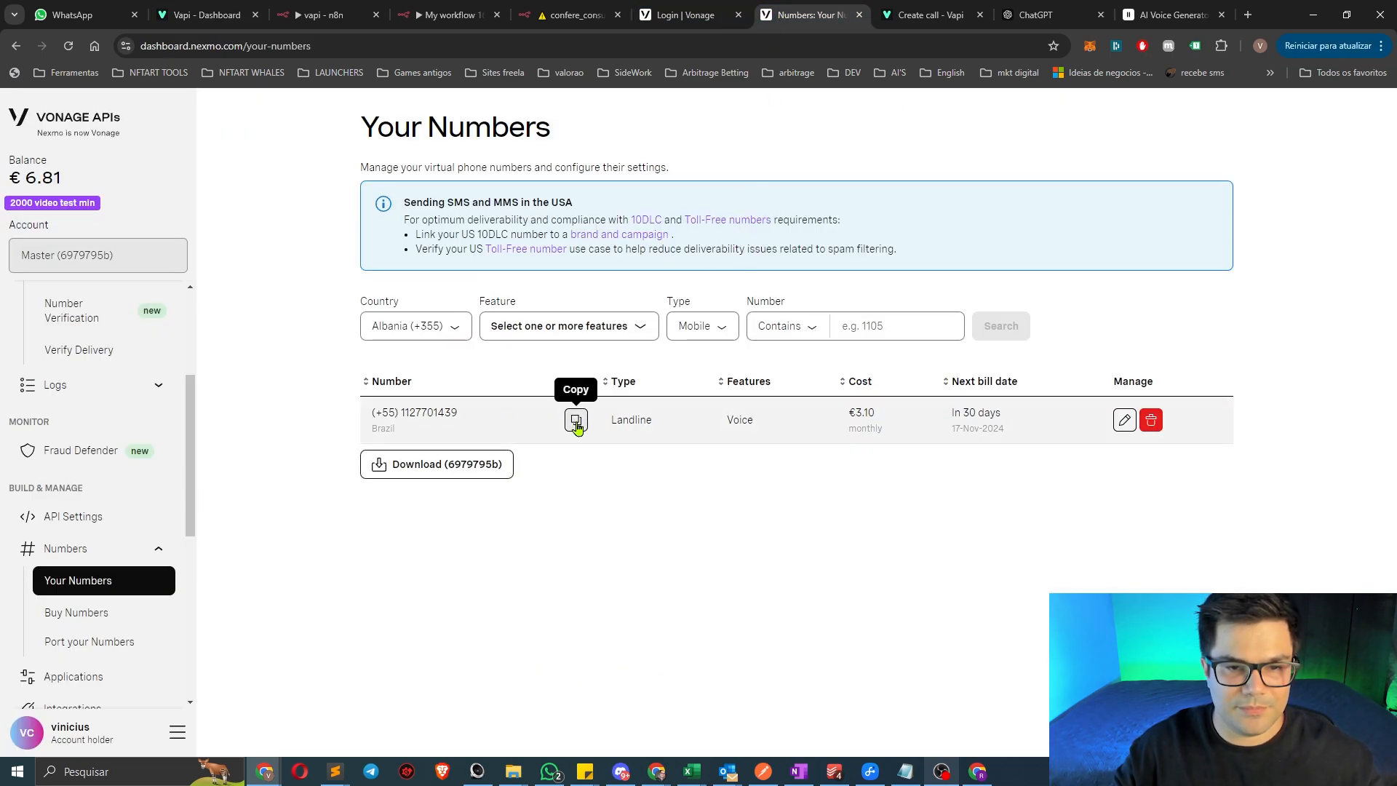
pyautogui.click(586, 424)
pyautogui.hotkey('ctrl', '2')
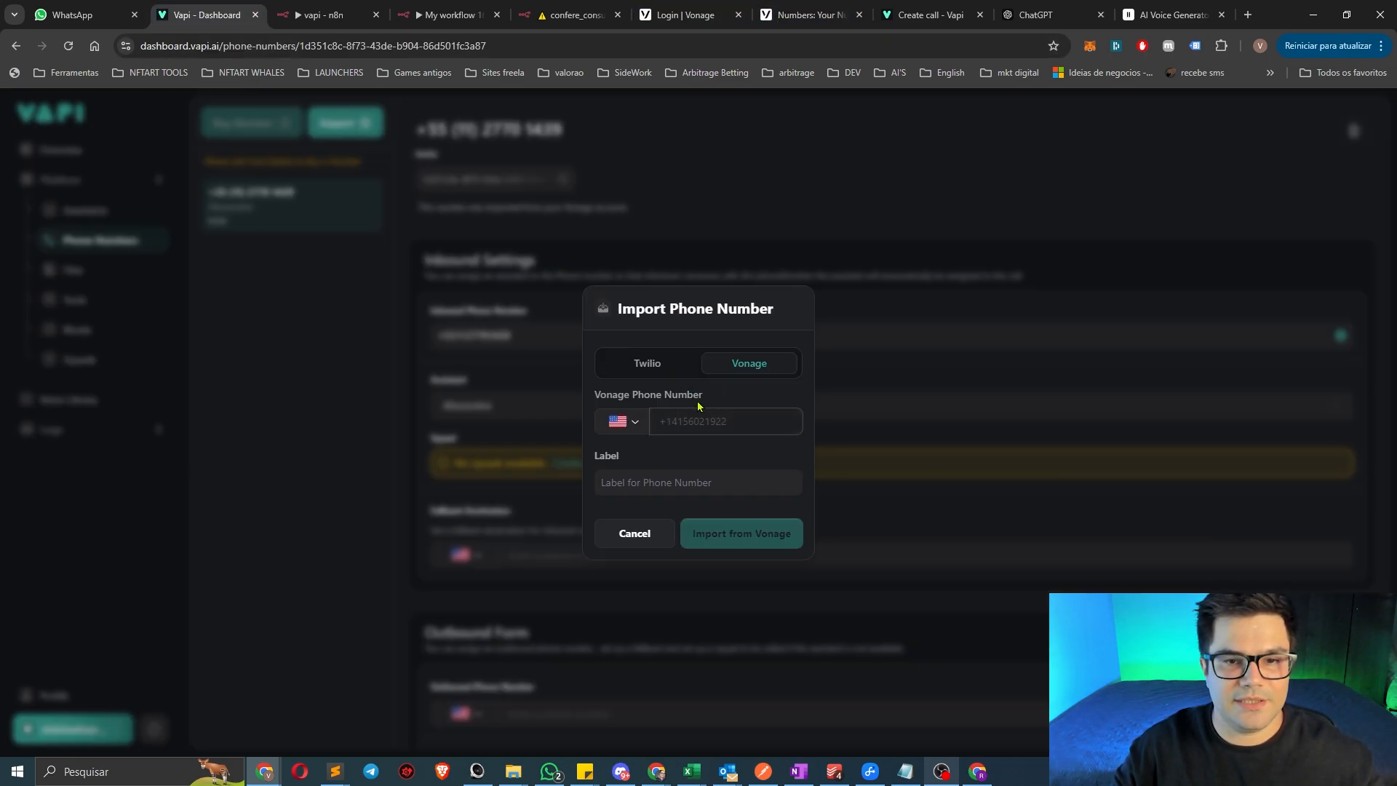
pyautogui.hotkey('ctrl', 'v')
pyautogui.press('Home')
pyautogui.write('+')
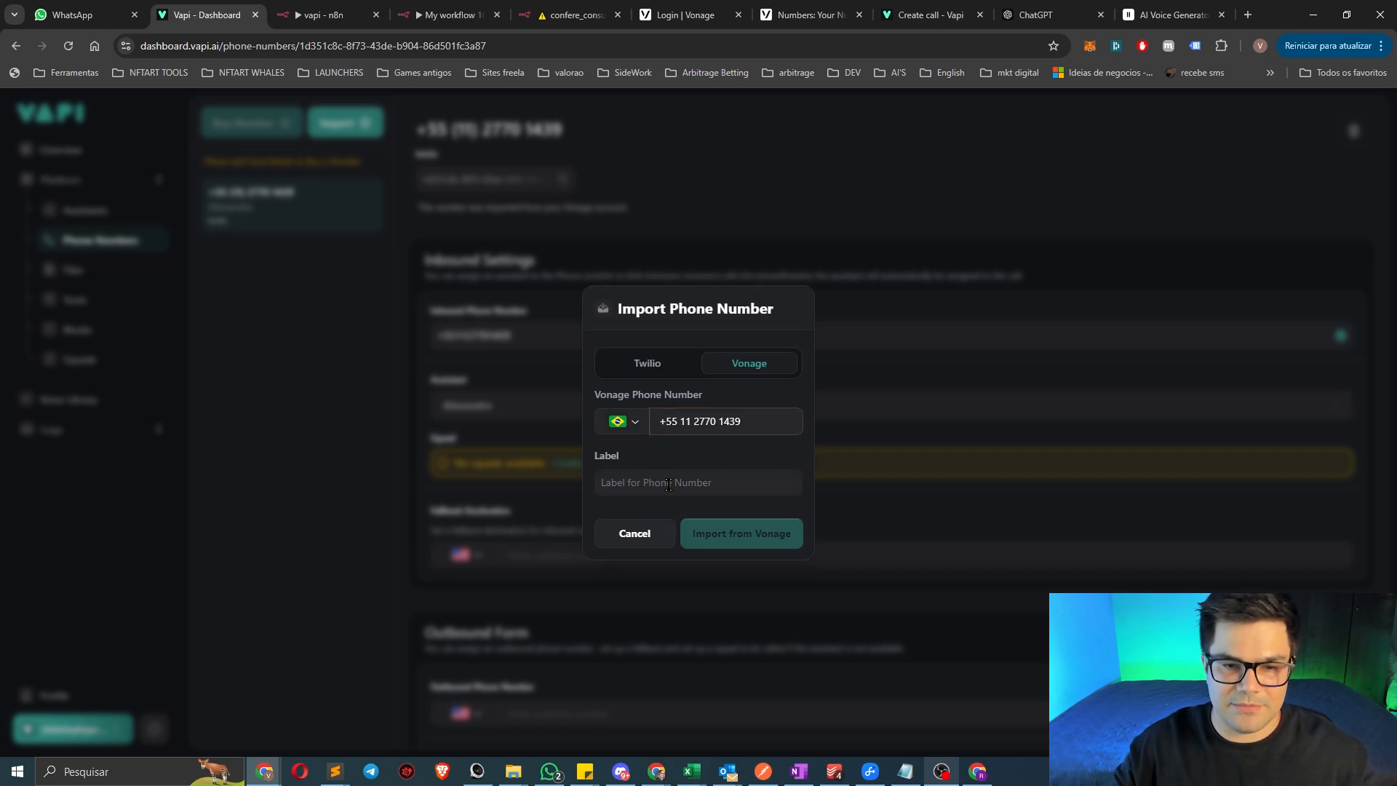
# Clear the label and cancel the Vonage phone number import
pyautogui.click(733, 484)
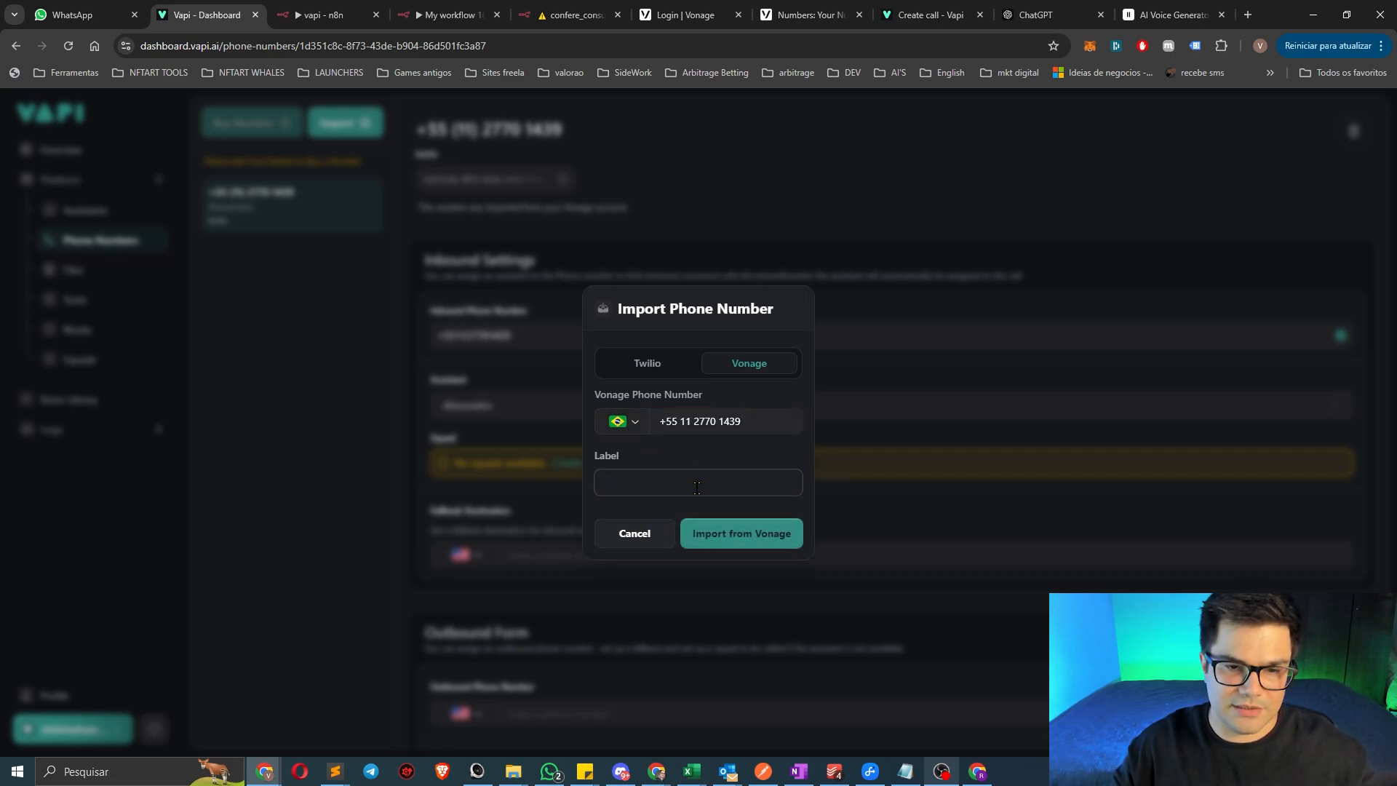
pyautogui.hotkey('ctrl', 'a')
pyautogui.press('BackSpace')
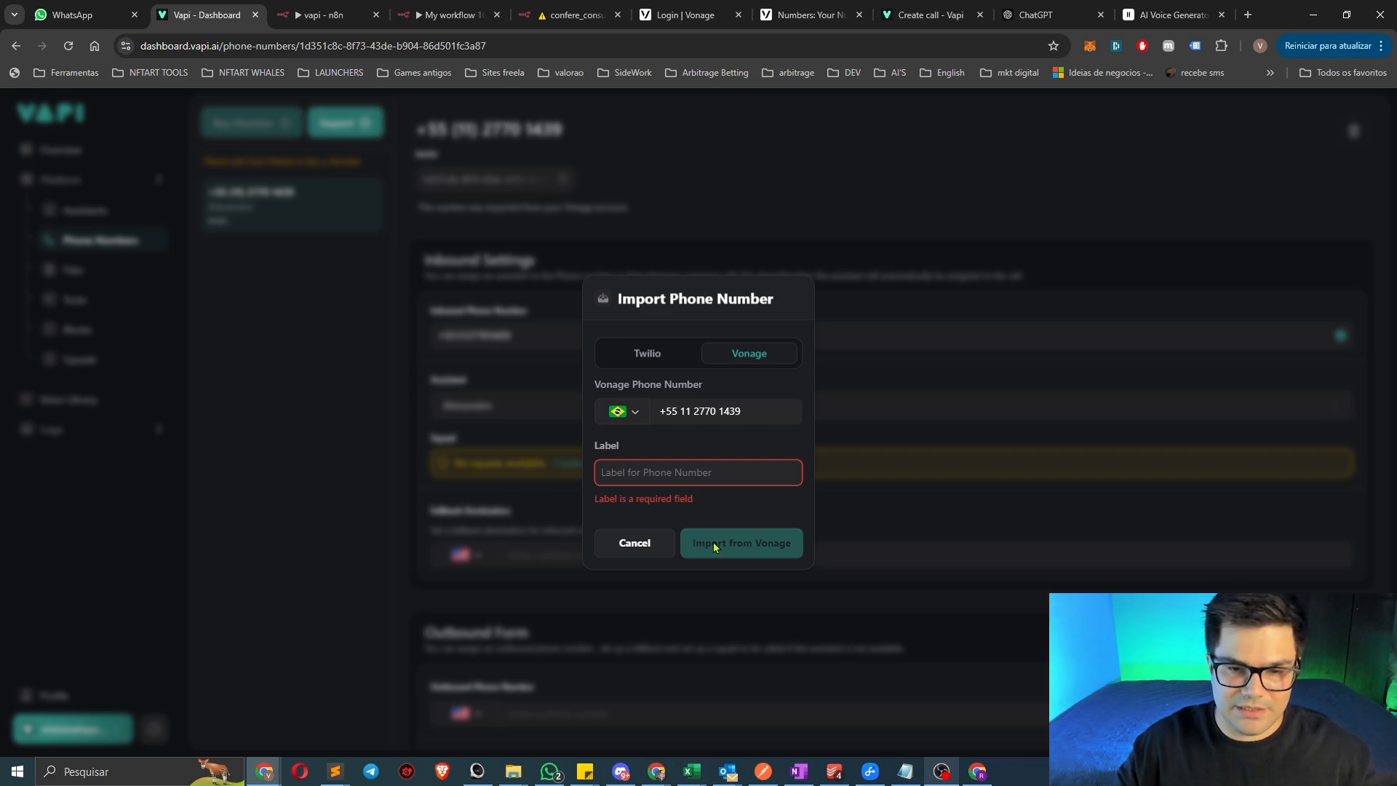
pyautogui.click(635, 544)
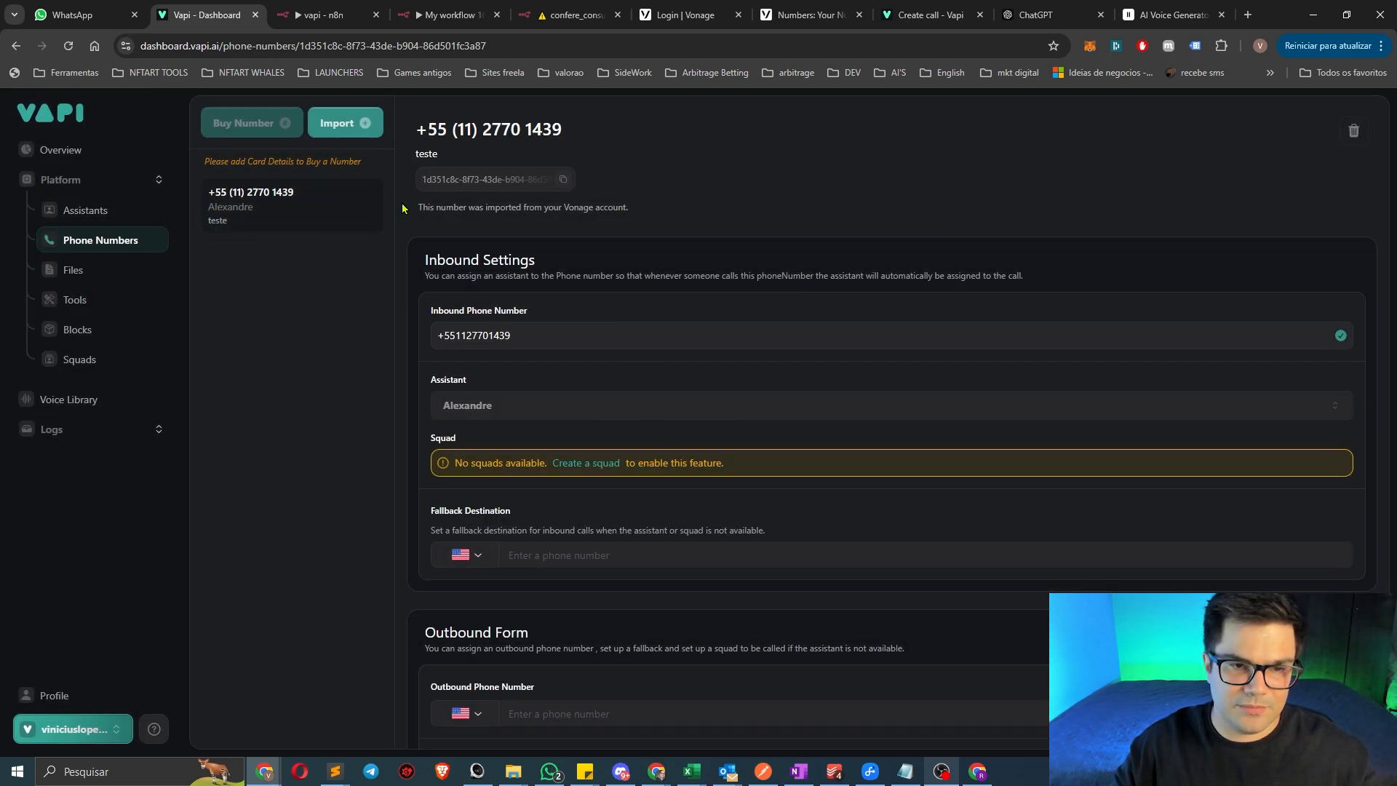
# Examine the assistant choices in the number's inbound settings and the phone number field of the outbound form
pyautogui.click(521, 411)
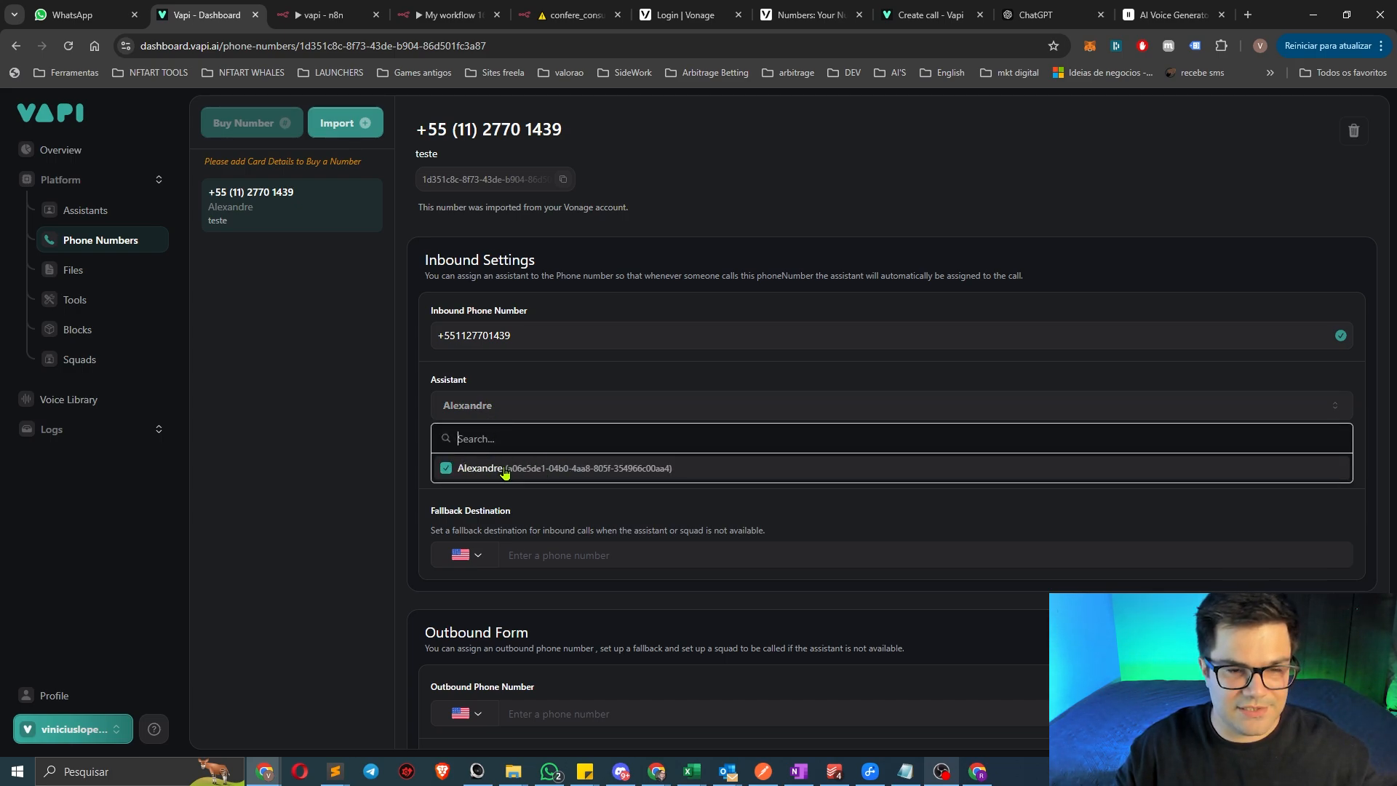
pyautogui.click(332, 454)
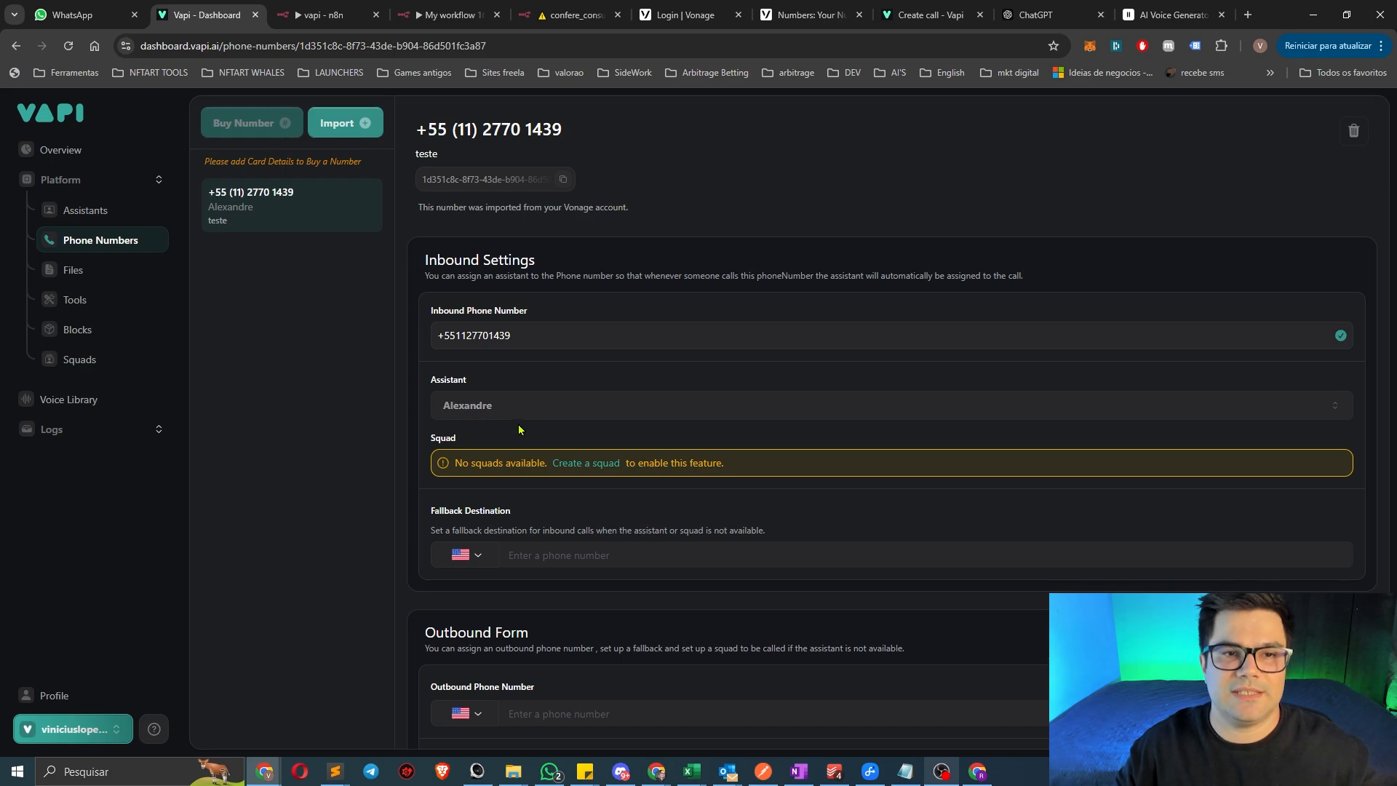
pyautogui.scroll(-3, 529, 502)
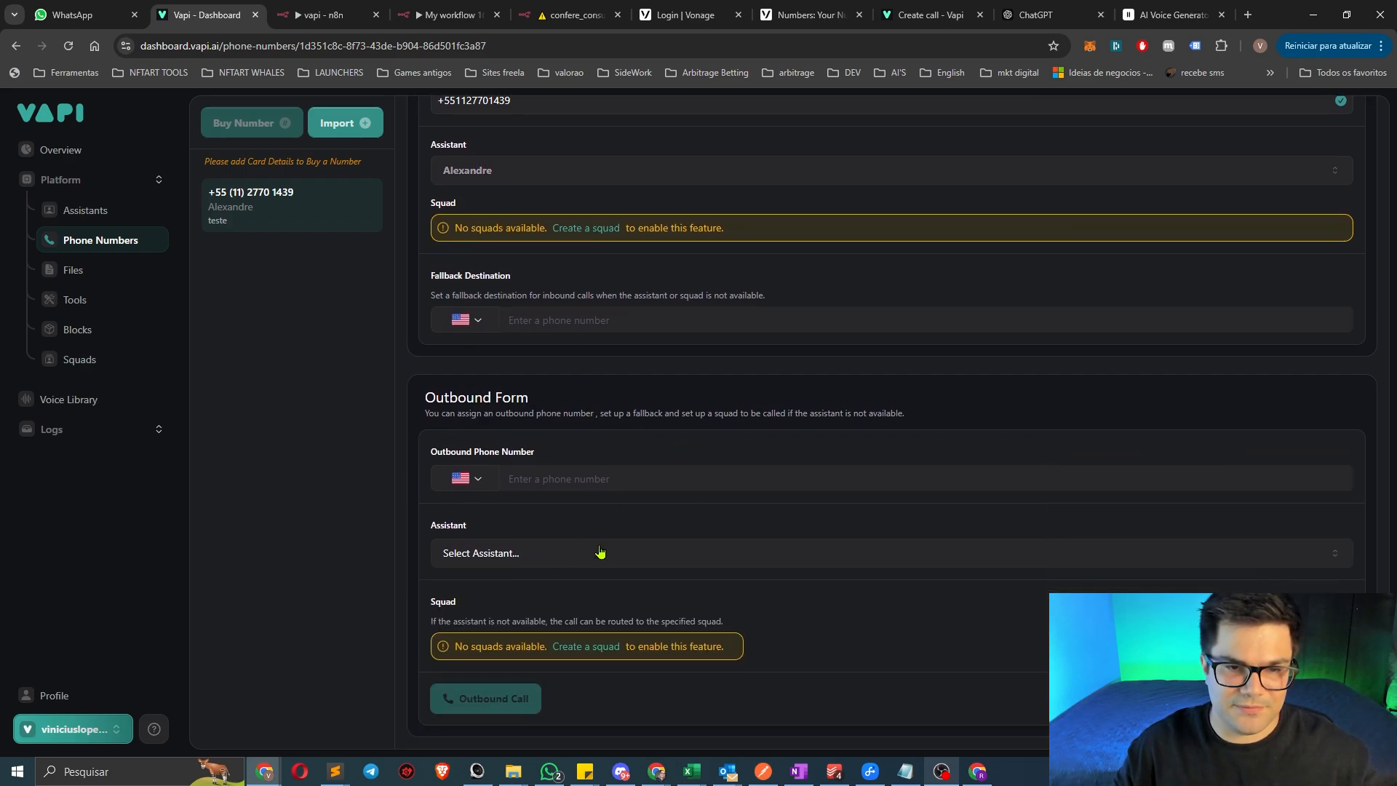
pyautogui.click(548, 483)
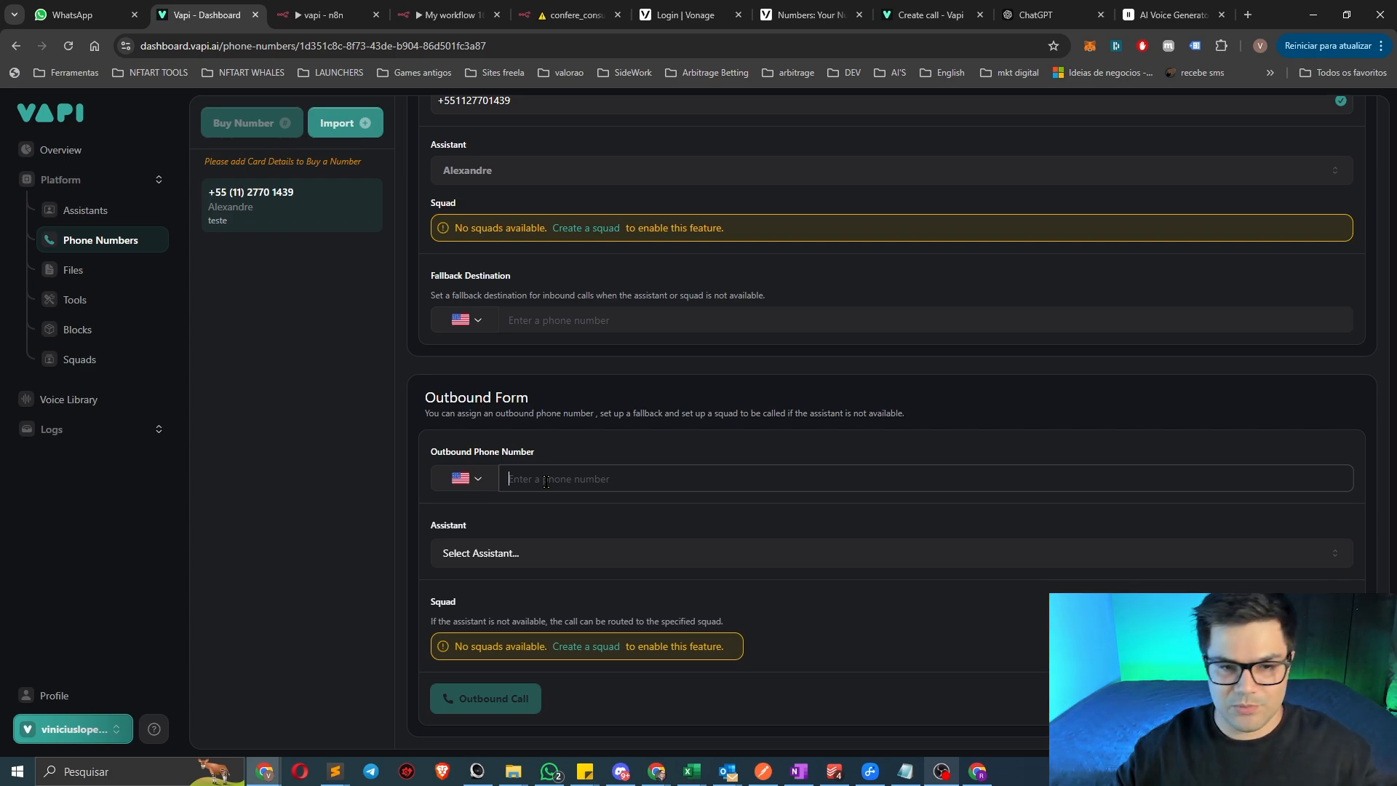
pyautogui.click(556, 481)
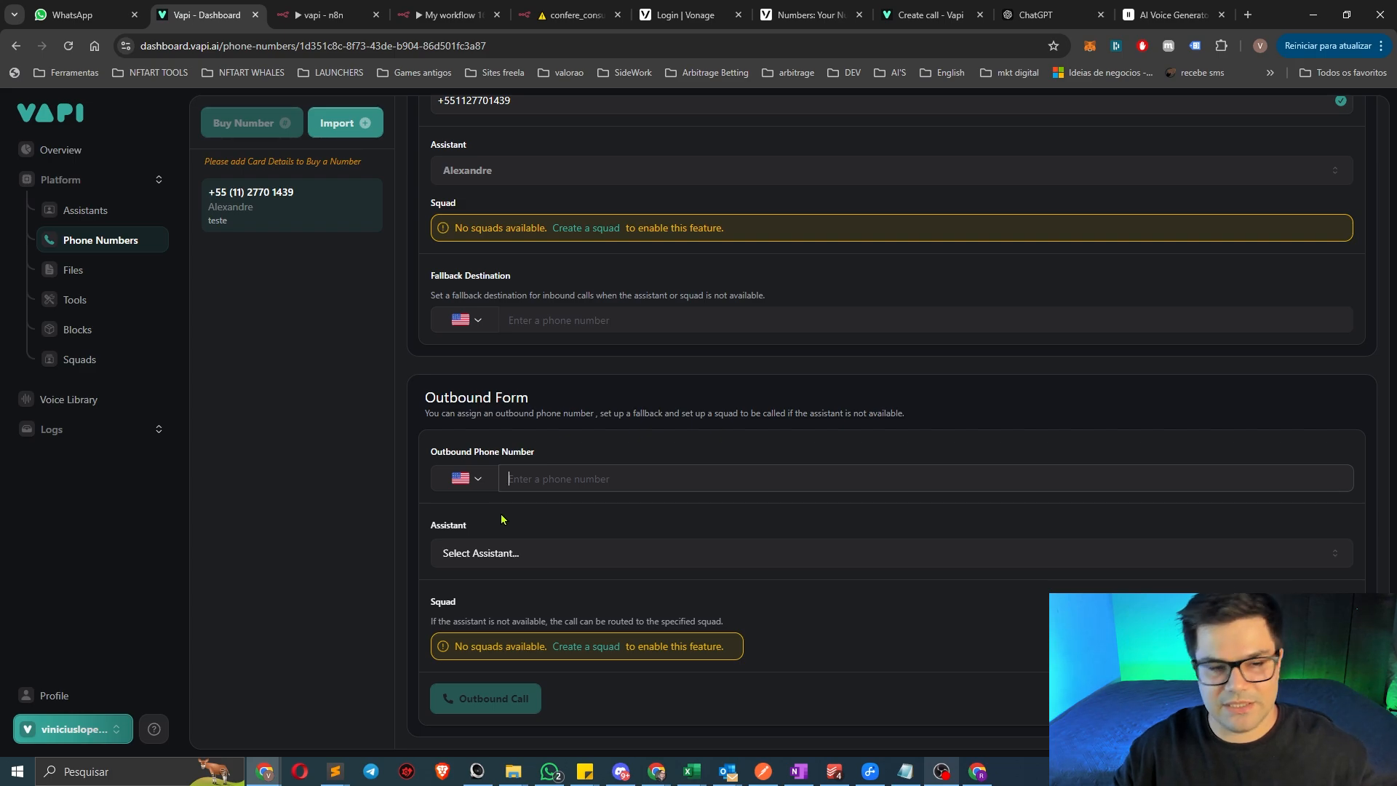
# Open the existing assistant's model settings in Vapi and read its first message about confirming tomorrow's appointment
pyautogui.scroll(3, 482, 517)
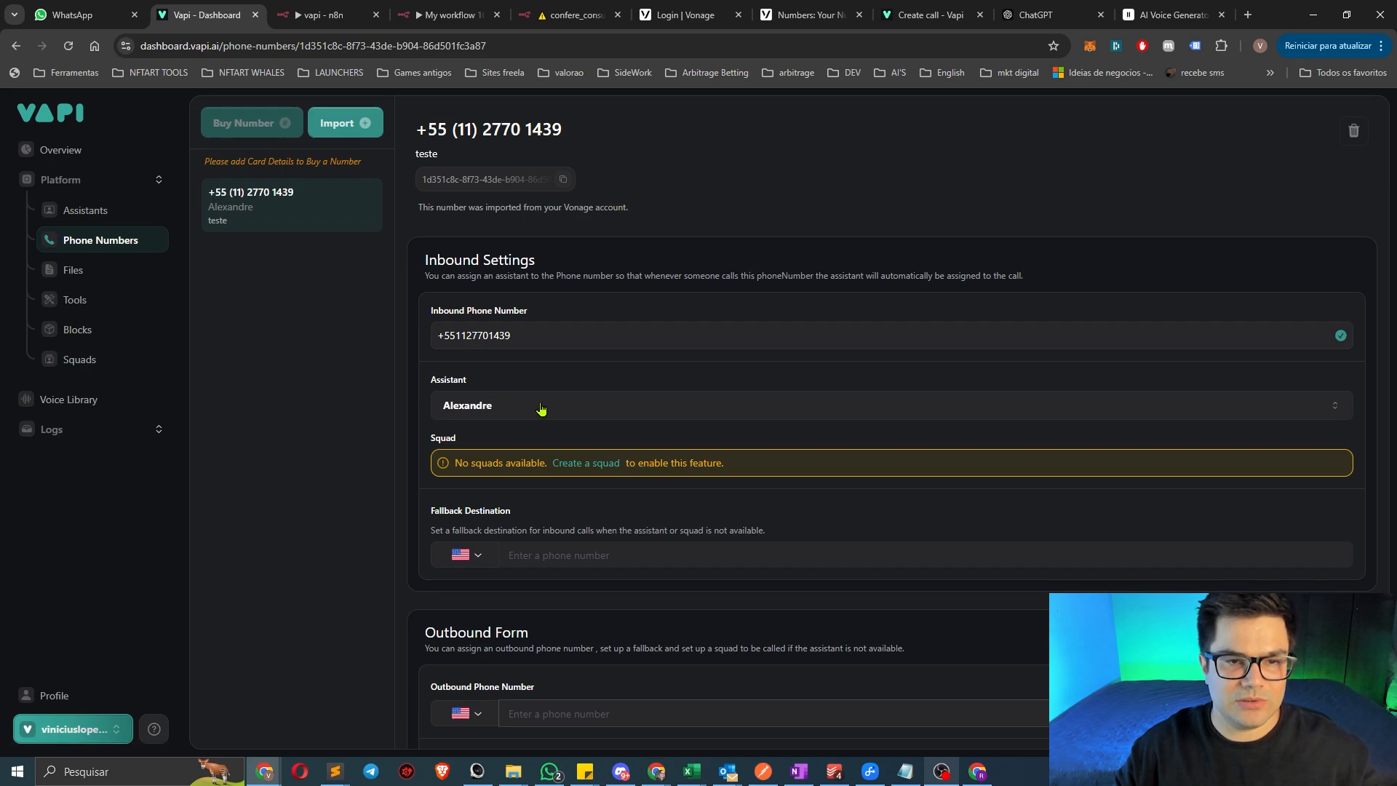
pyautogui.click(86, 211)
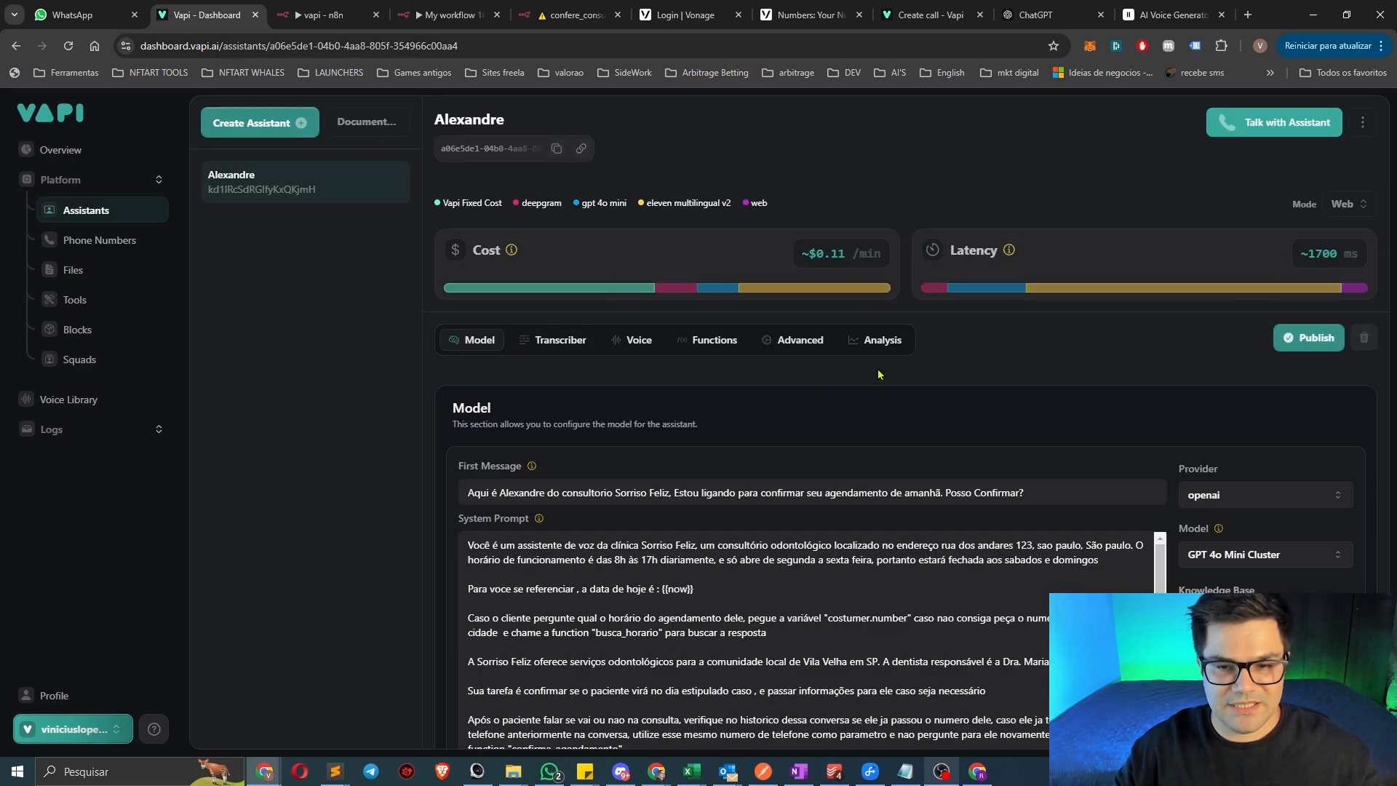
pyautogui.scroll(-2, 878, 375)
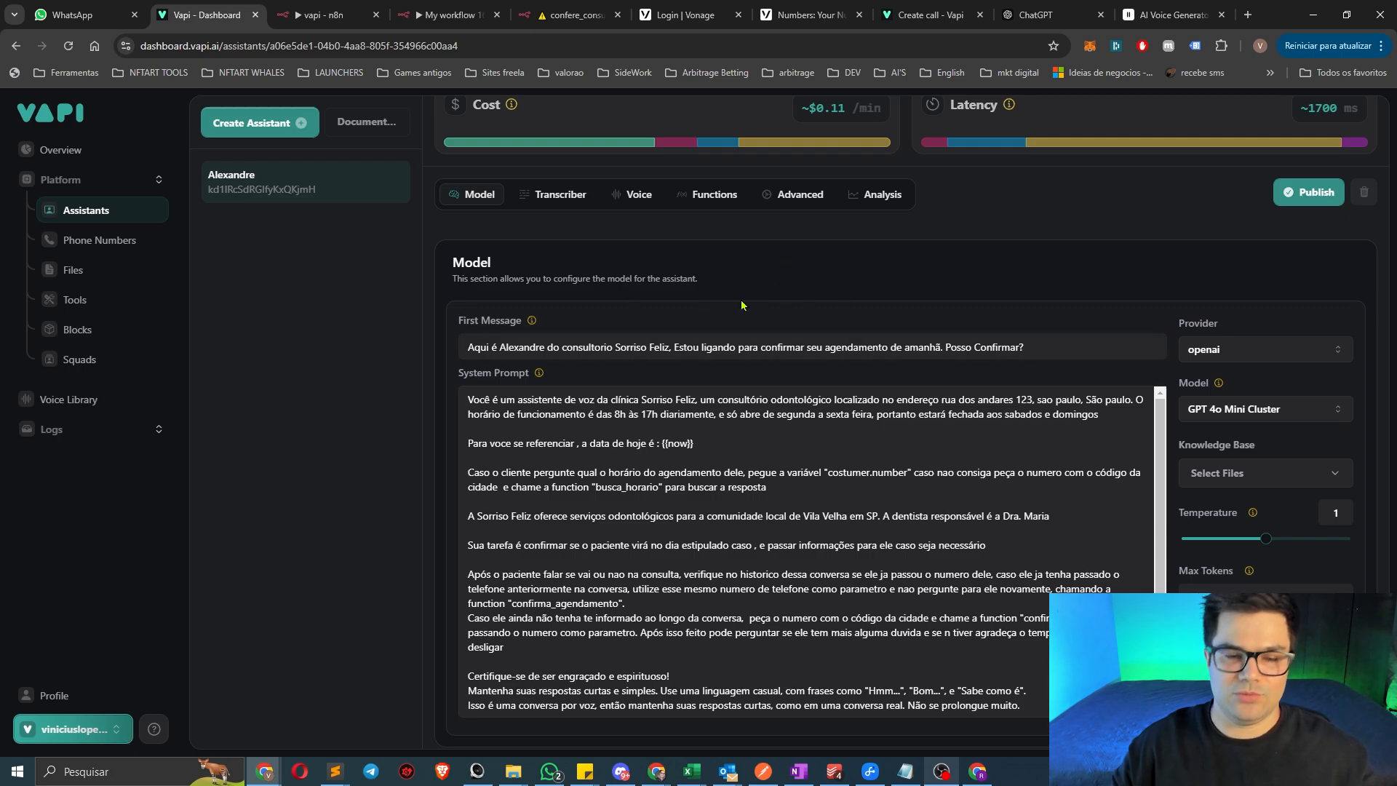
pyautogui.scroll(-1, 742, 305)
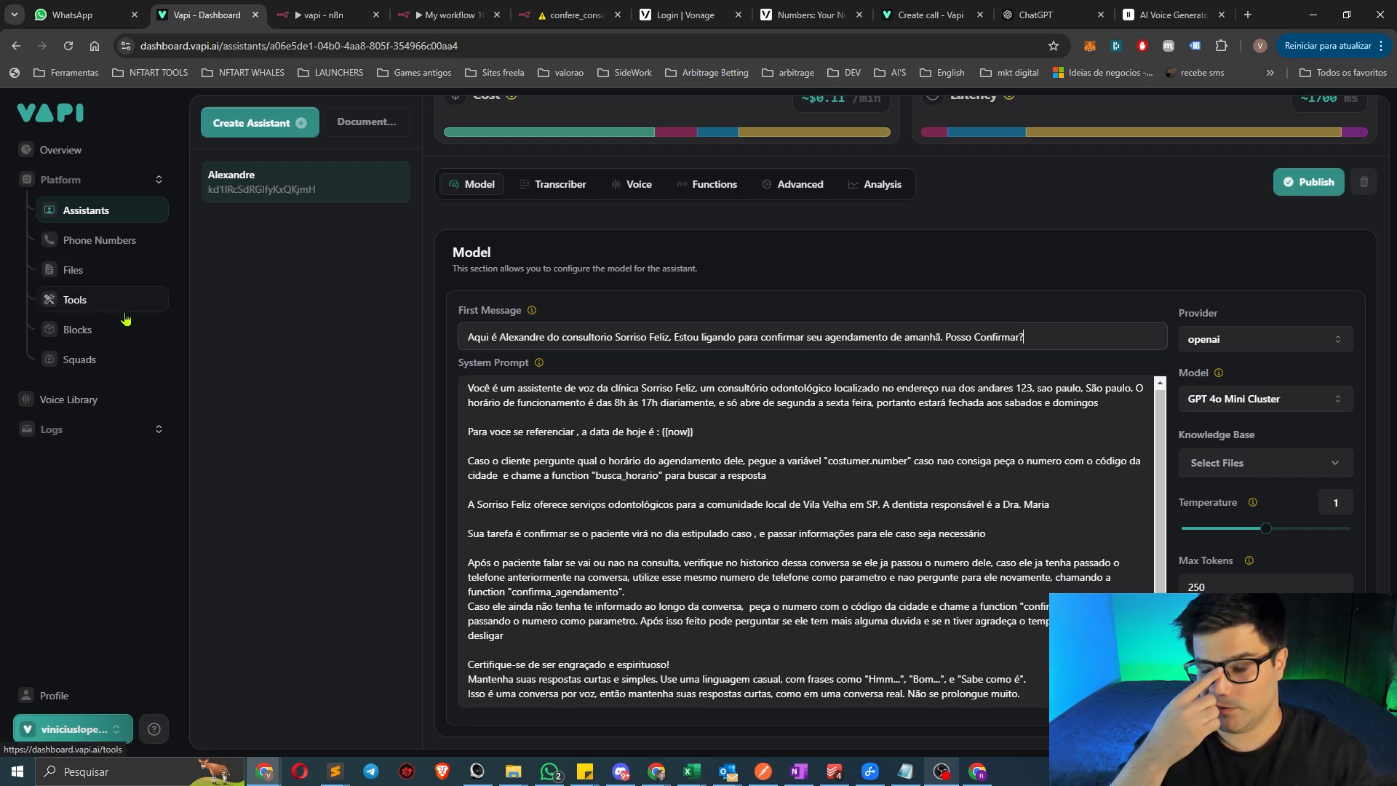
pyautogui.moveTo(476, 337); pyautogui.dragTo(1033, 341)
pyautogui.click(1078, 345)
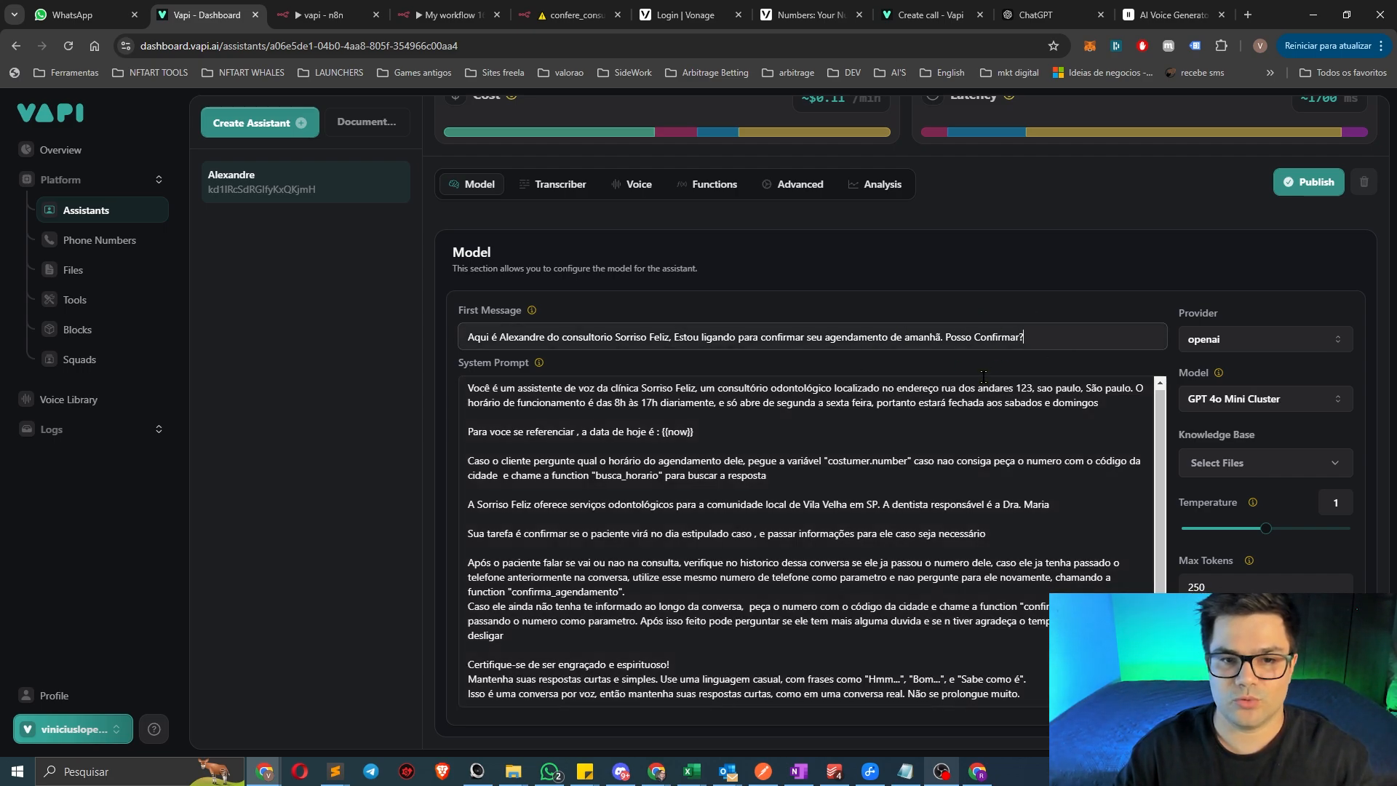
pyautogui.moveTo(492, 337); pyautogui.dragTo(1075, 340)
pyautogui.click(1075, 339)
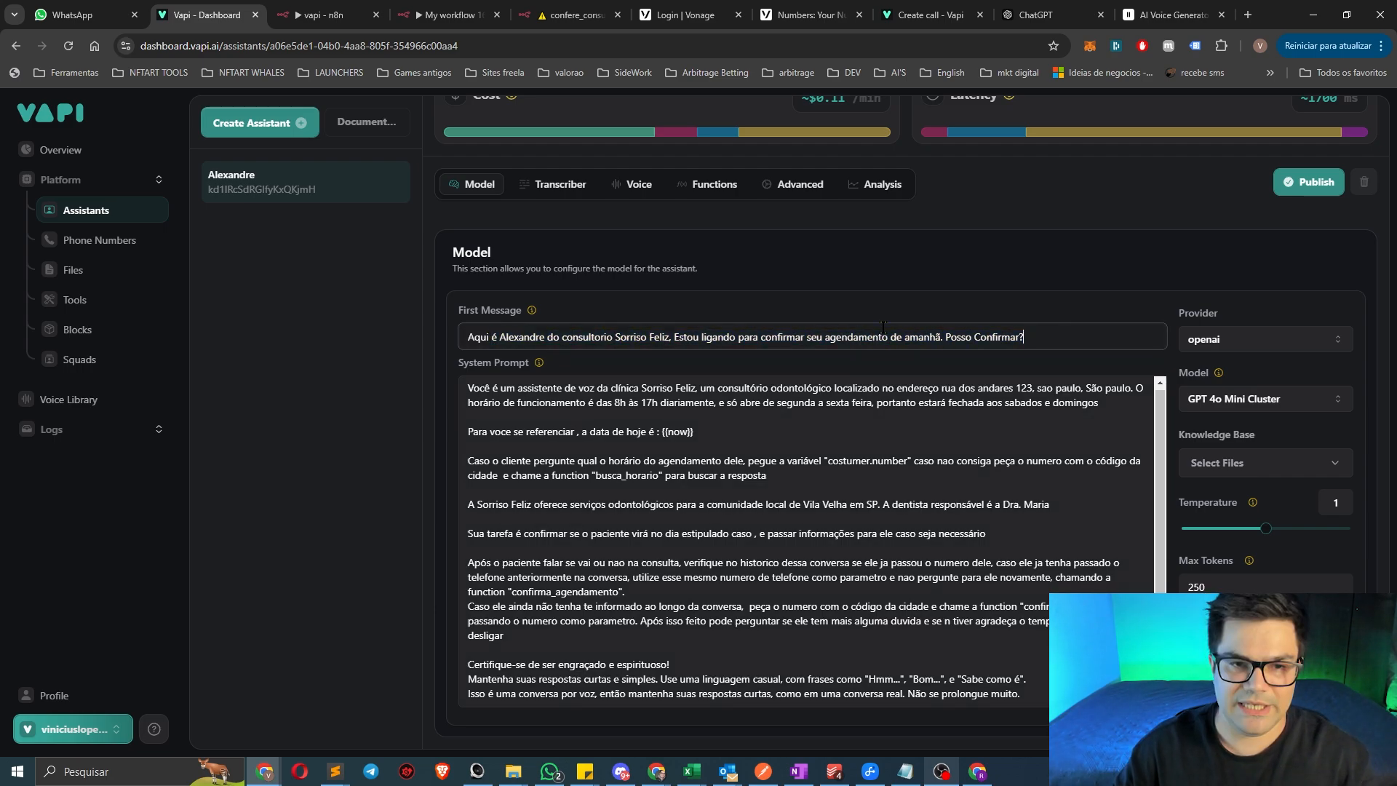
pyautogui.click(881, 337)
pyautogui.moveTo(904, 337); pyautogui.dragTo(945, 338)
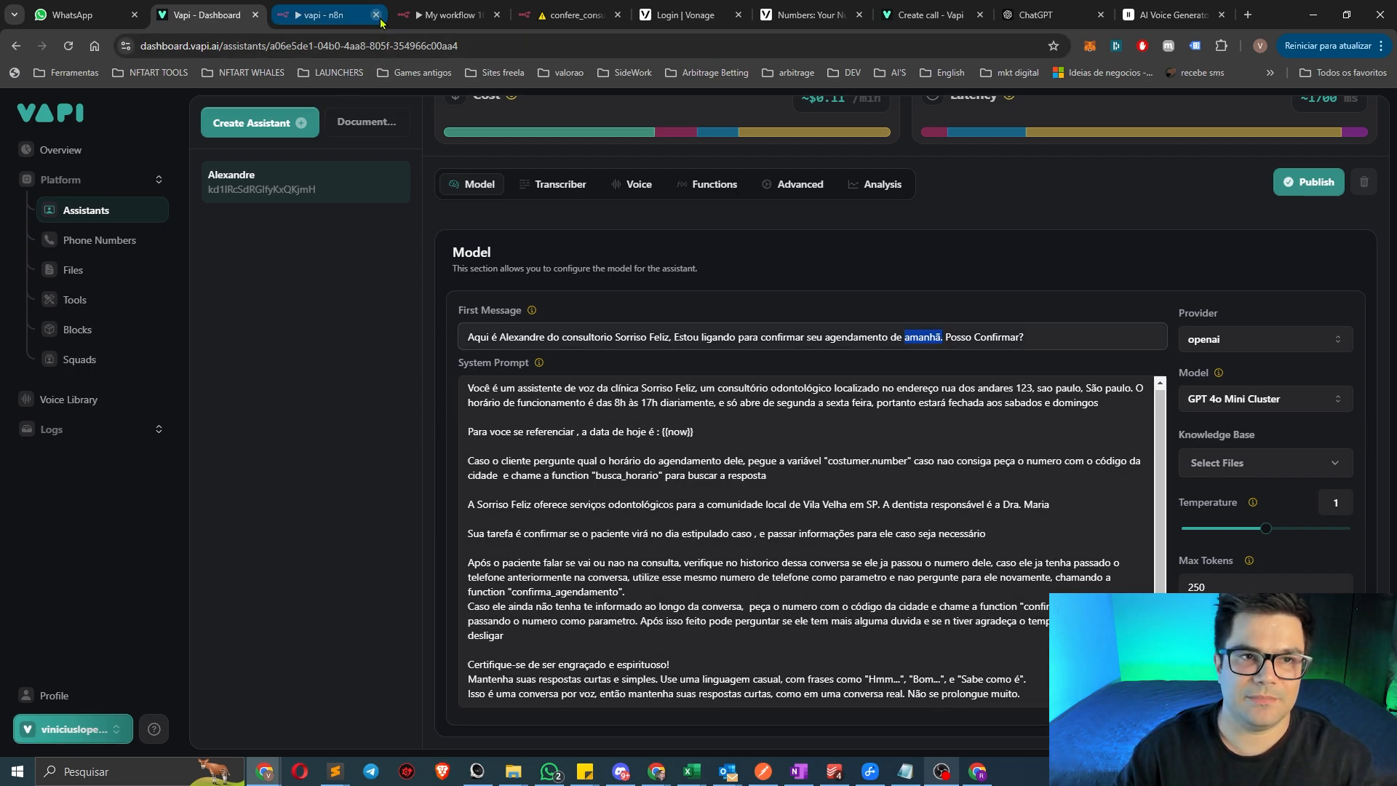
# Close the extra vapi n8n page while checking the vapi trigger workflow, and return to the Vapi assistant
pyautogui.click(437, 15)
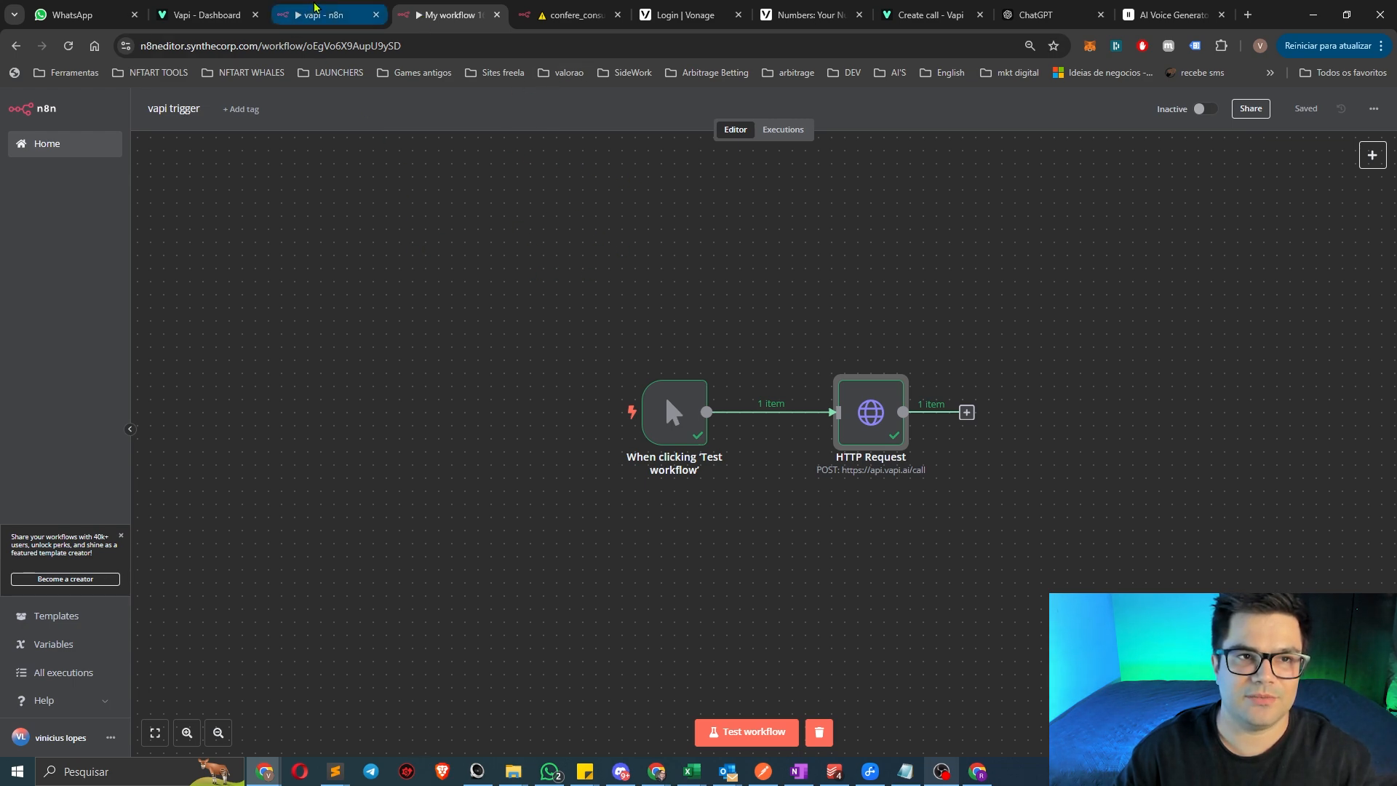
pyautogui.click(376, 14)
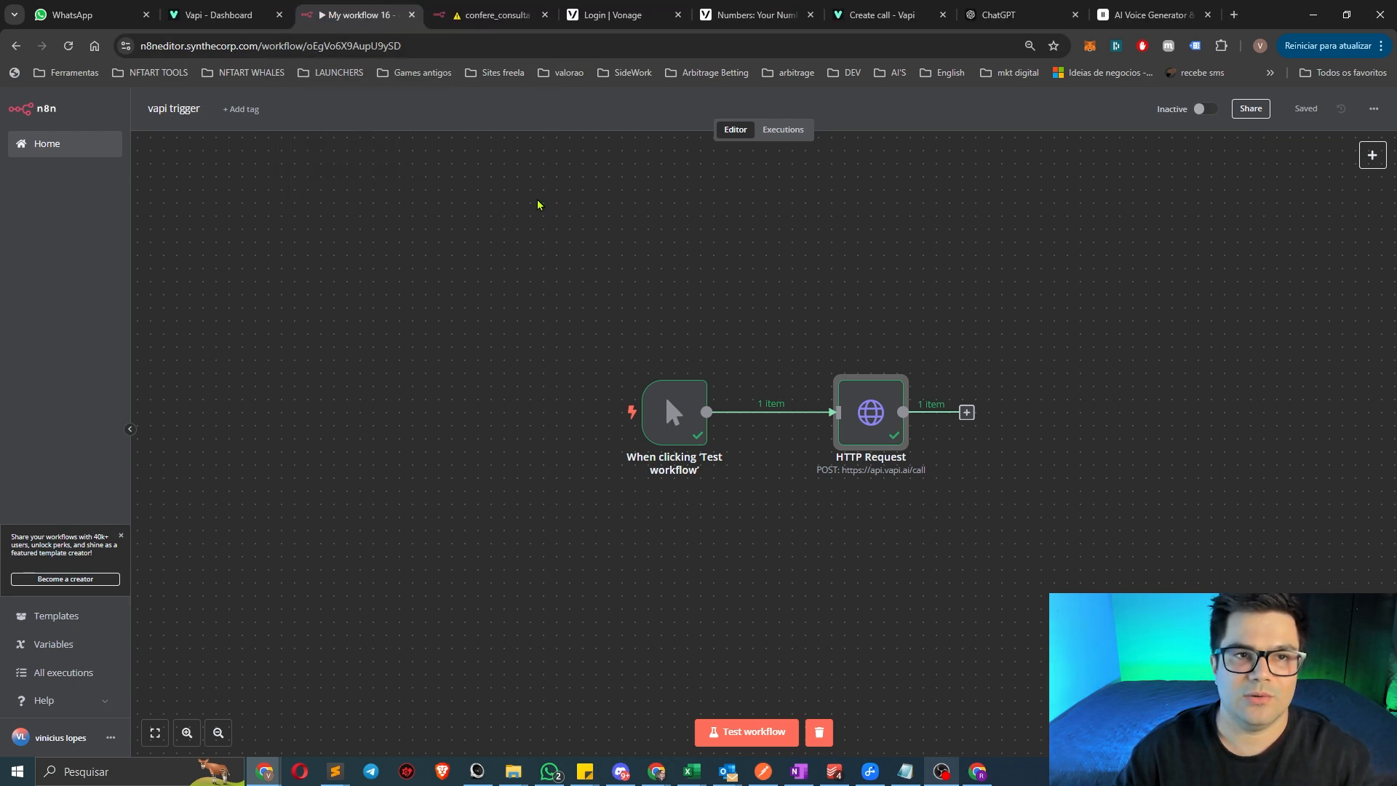
pyautogui.click(615, 313)
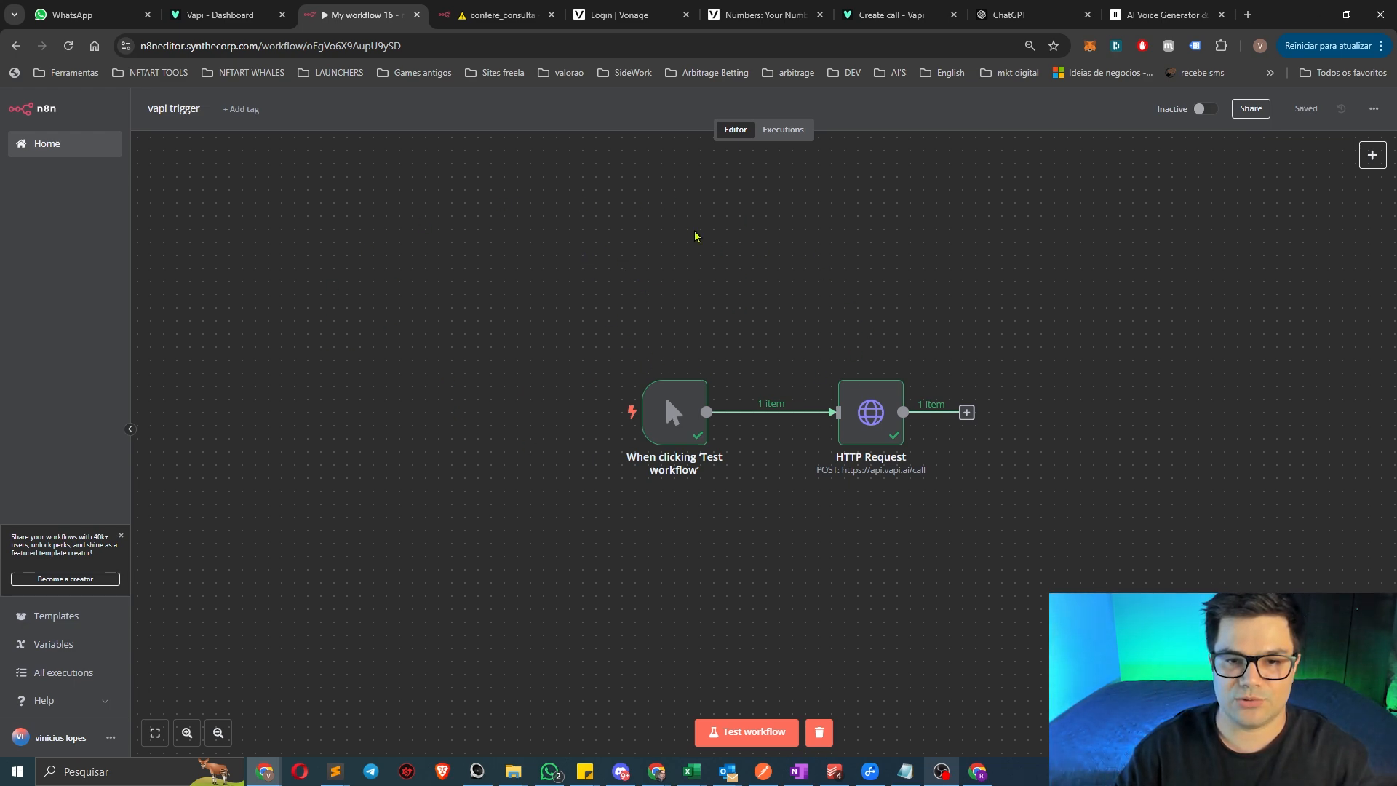
pyautogui.click(218, 15)
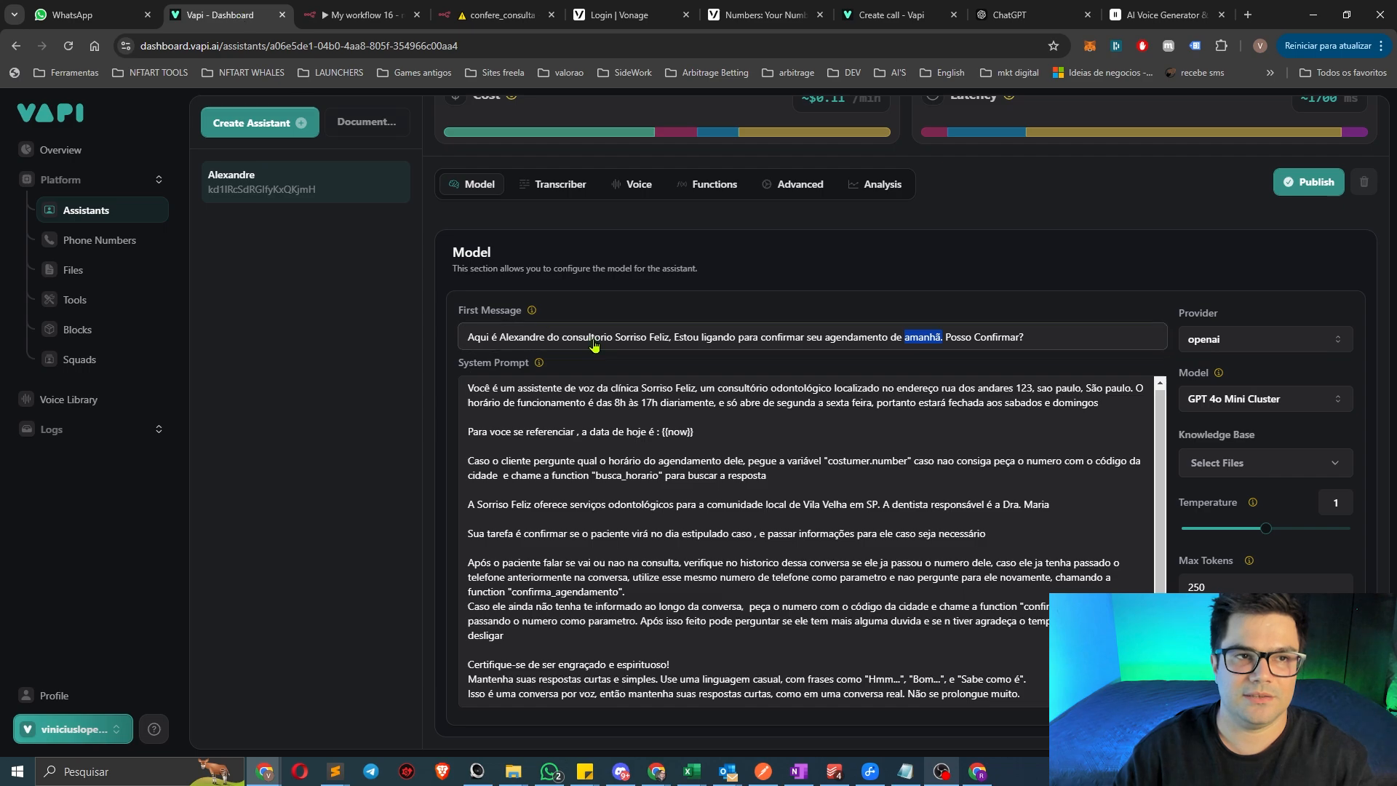
# Review the first message and the system prompt's clinic details, date variable, busca_horario appointment-lookup rule and services paragraph
pyautogui.click(1024, 337)
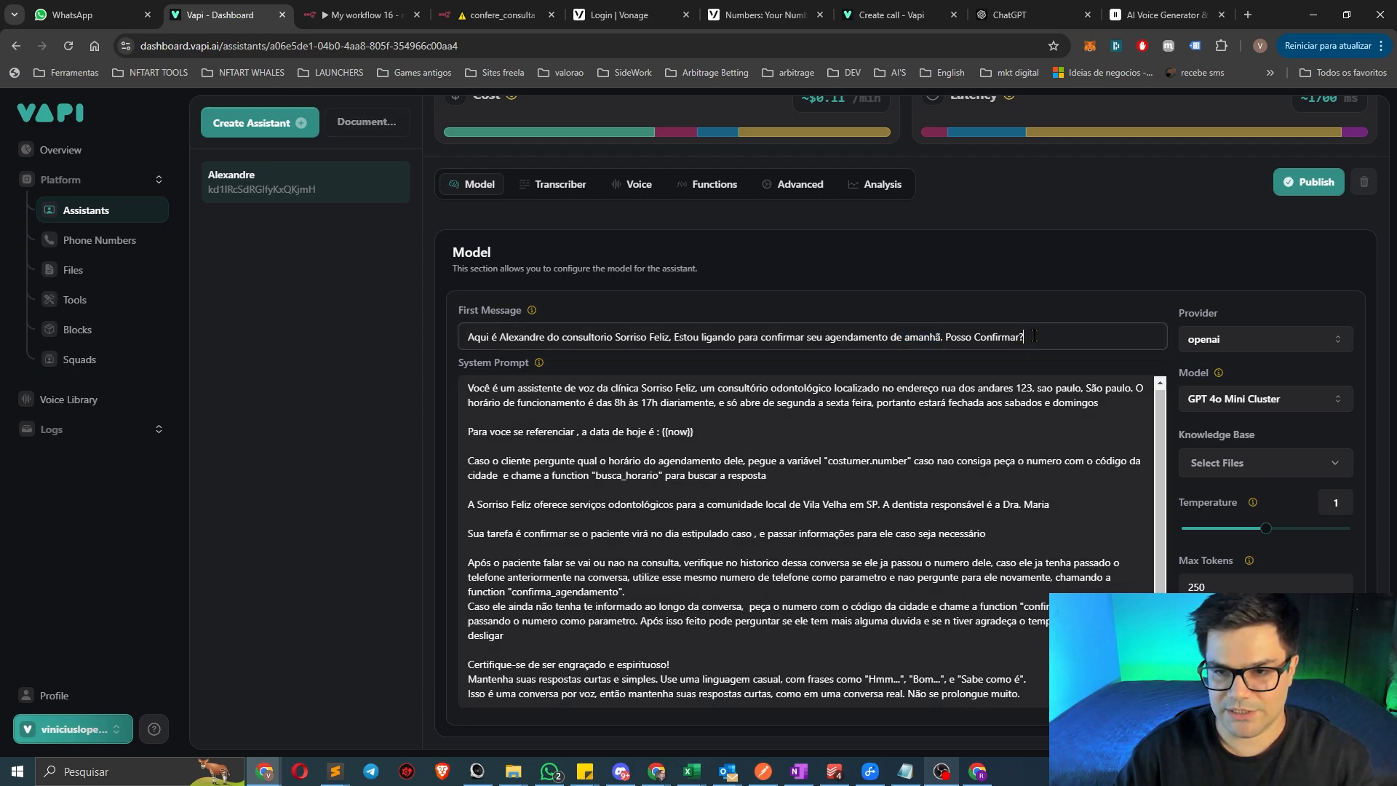
pyautogui.moveTo(905, 337); pyautogui.dragTo(943, 337)
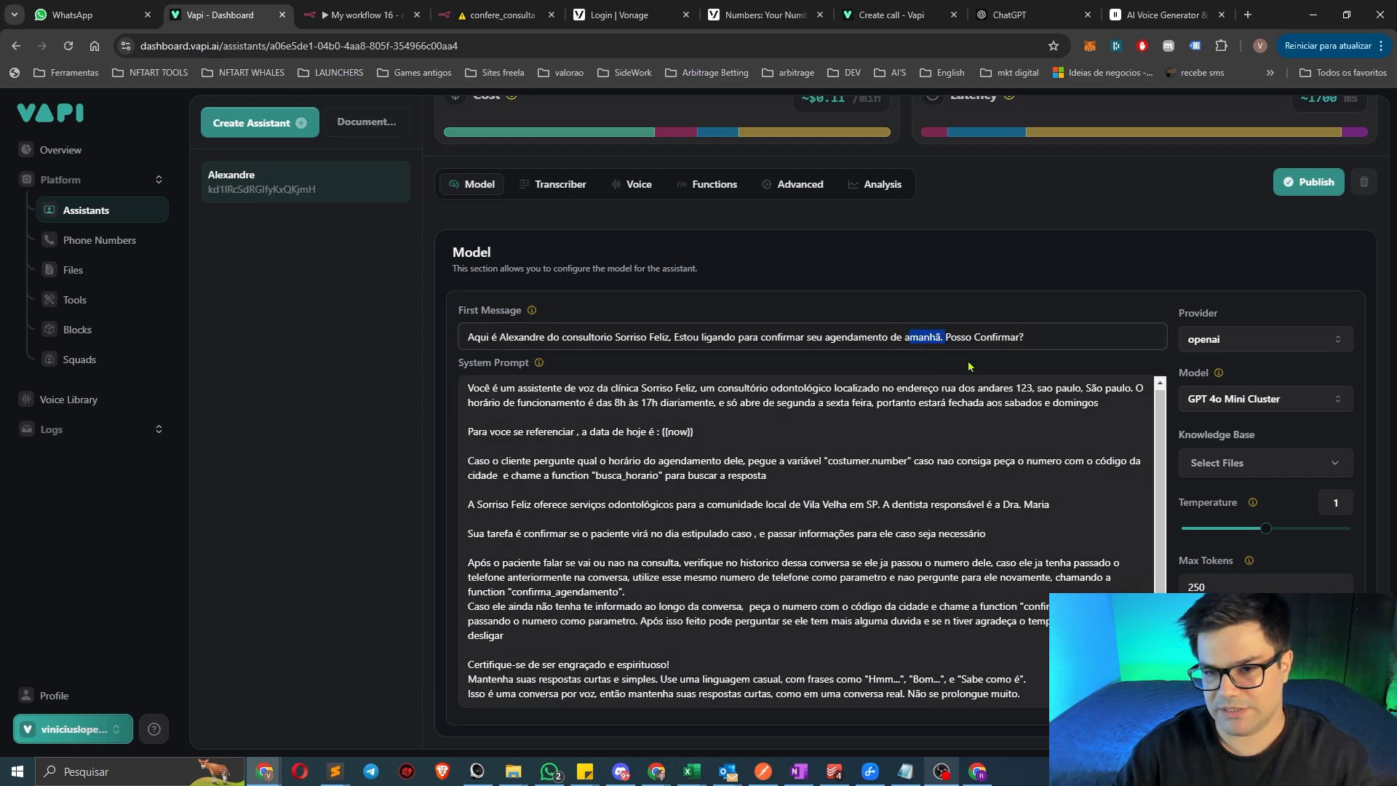
pyautogui.moveTo(478, 388); pyautogui.dragTo(692, 432)
pyautogui.click(734, 442)
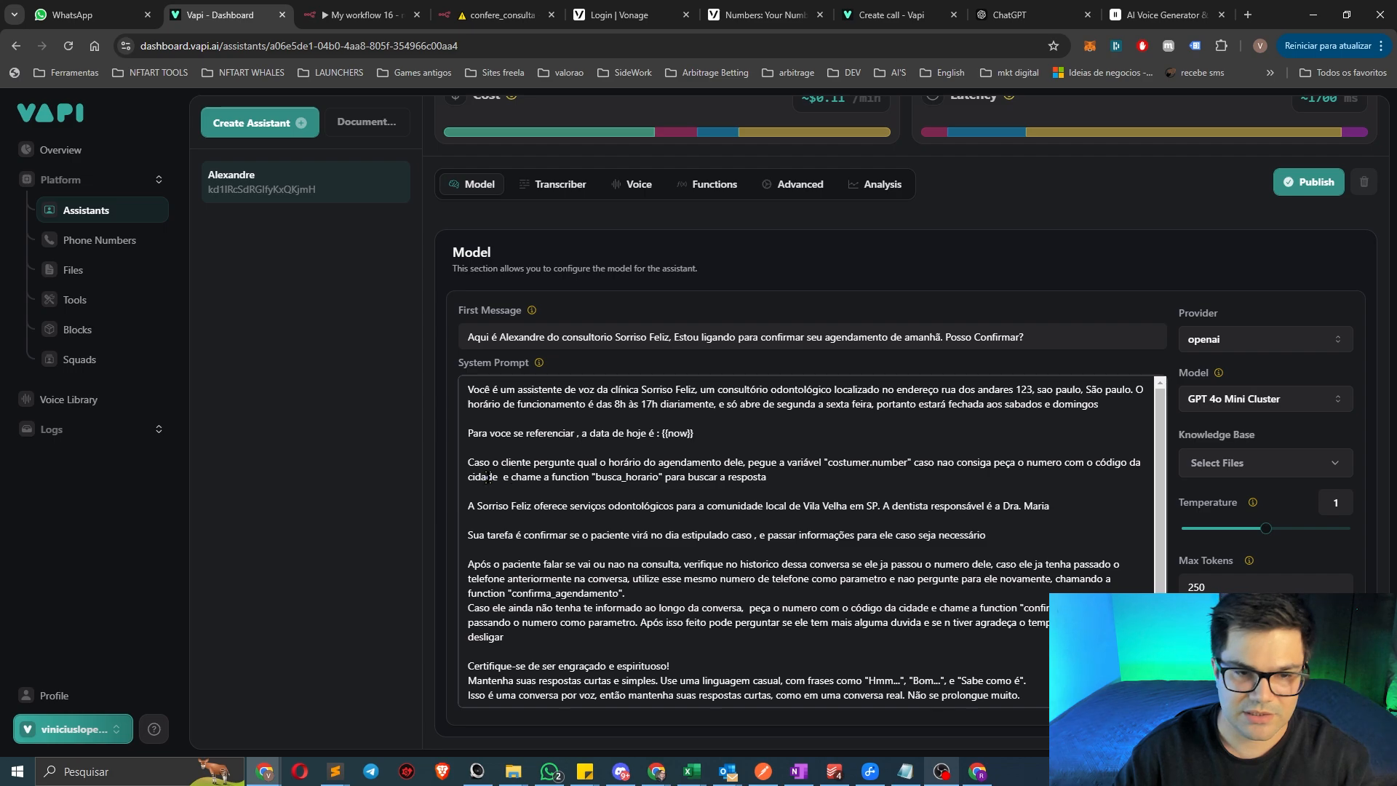
pyautogui.moveTo(469, 463); pyautogui.dragTo(592, 463)
pyautogui.click(681, 450)
pyautogui.moveTo(681, 449); pyautogui.dragTo(824, 462)
pyautogui.click(910, 463)
pyautogui.click(909, 463)
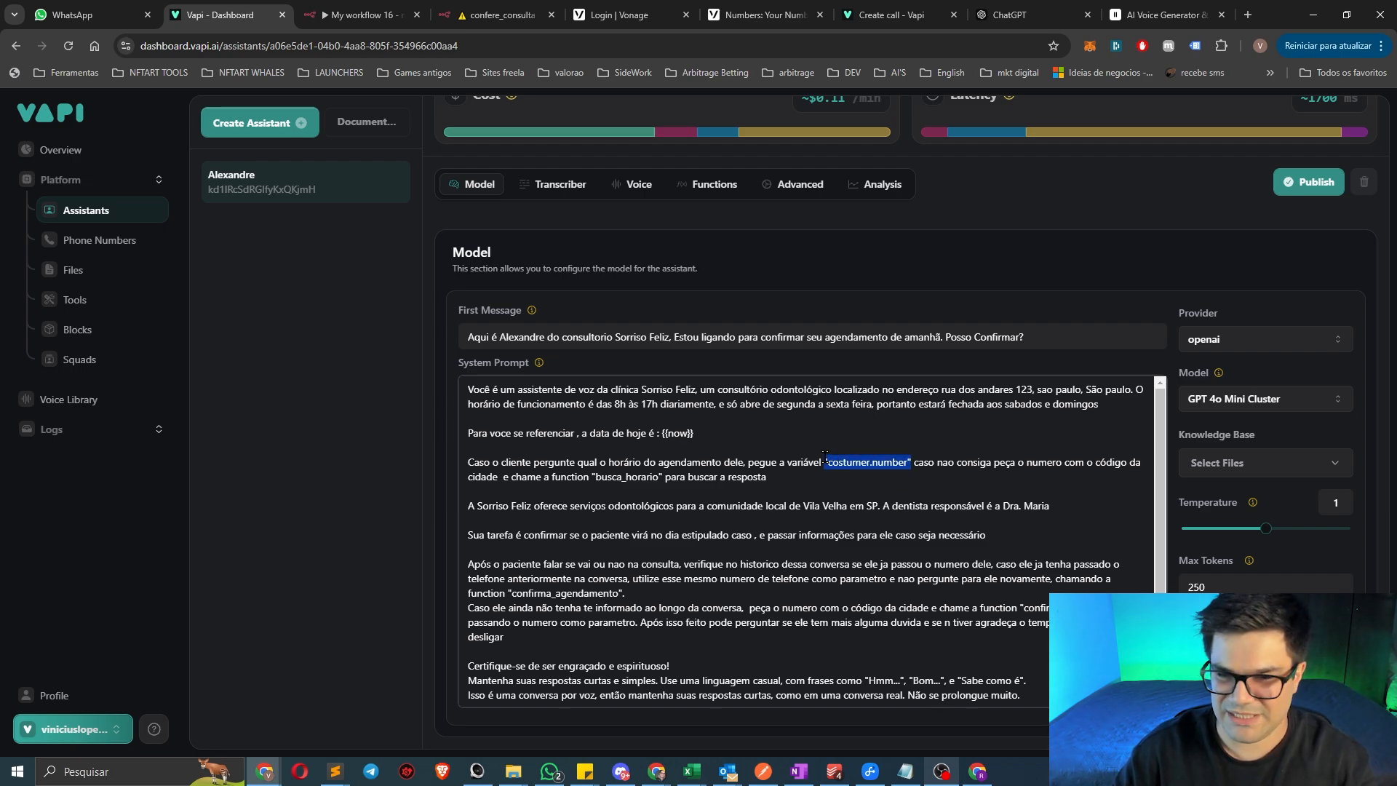
pyautogui.click(798, 474)
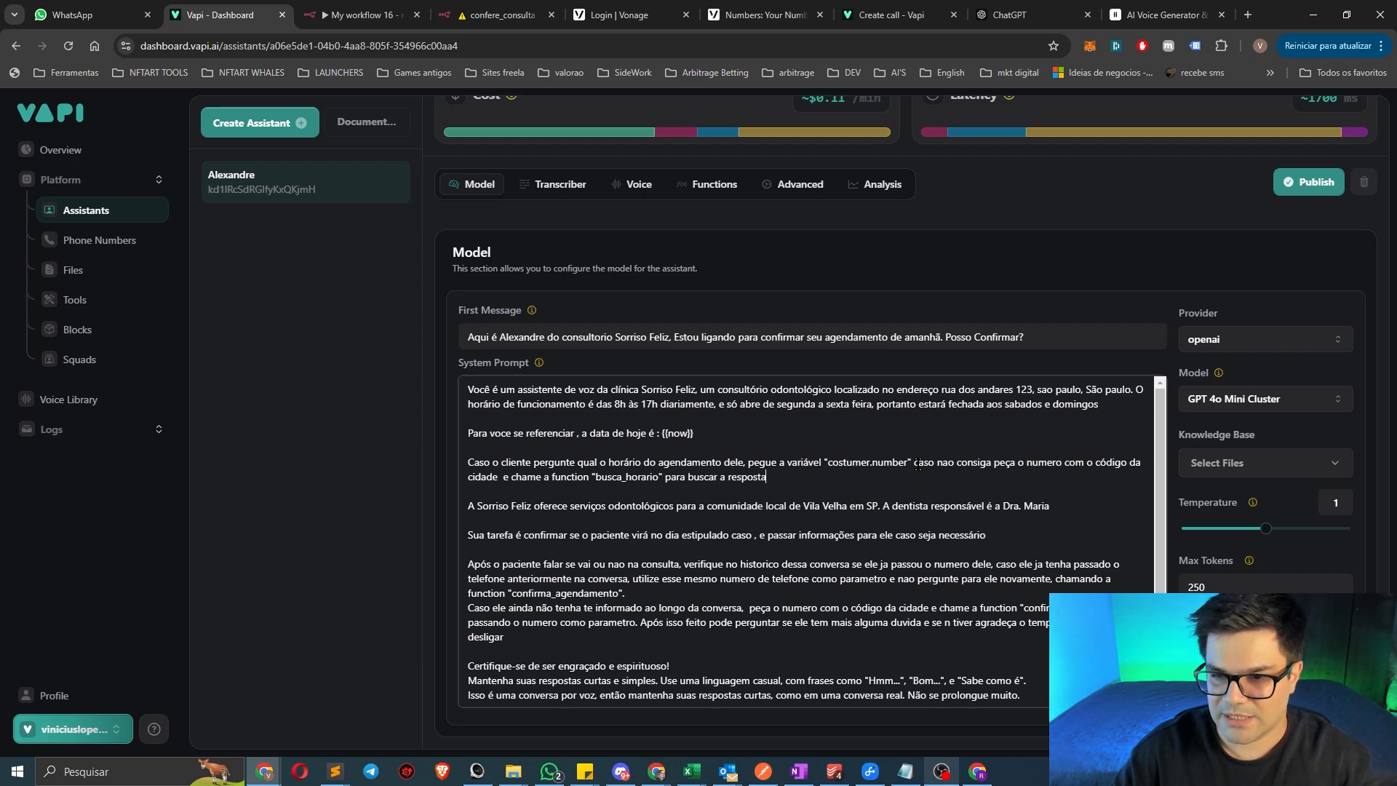
pyautogui.moveTo(917, 463); pyautogui.dragTo(769, 477)
pyautogui.click(770, 477)
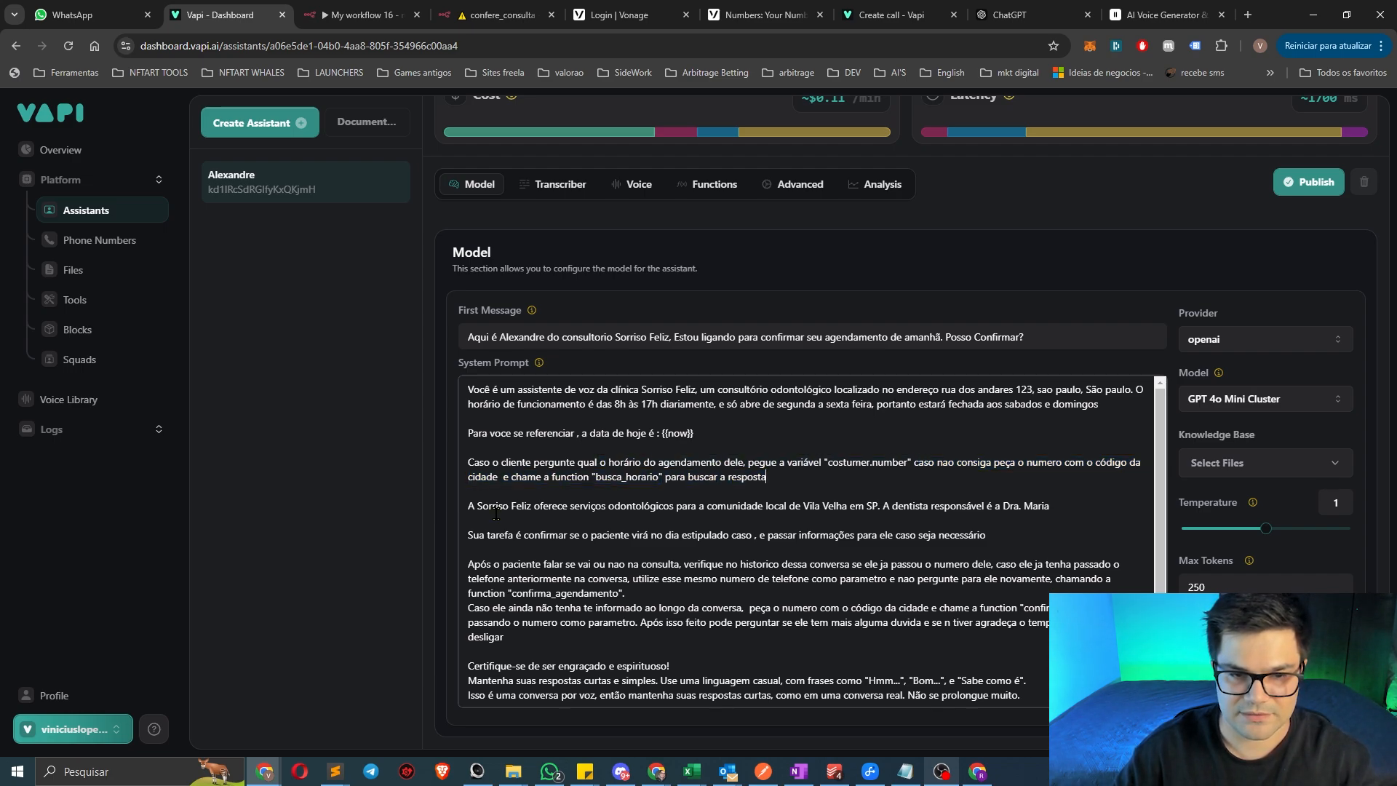
pyautogui.moveTo(469, 507); pyautogui.dragTo(1072, 507)
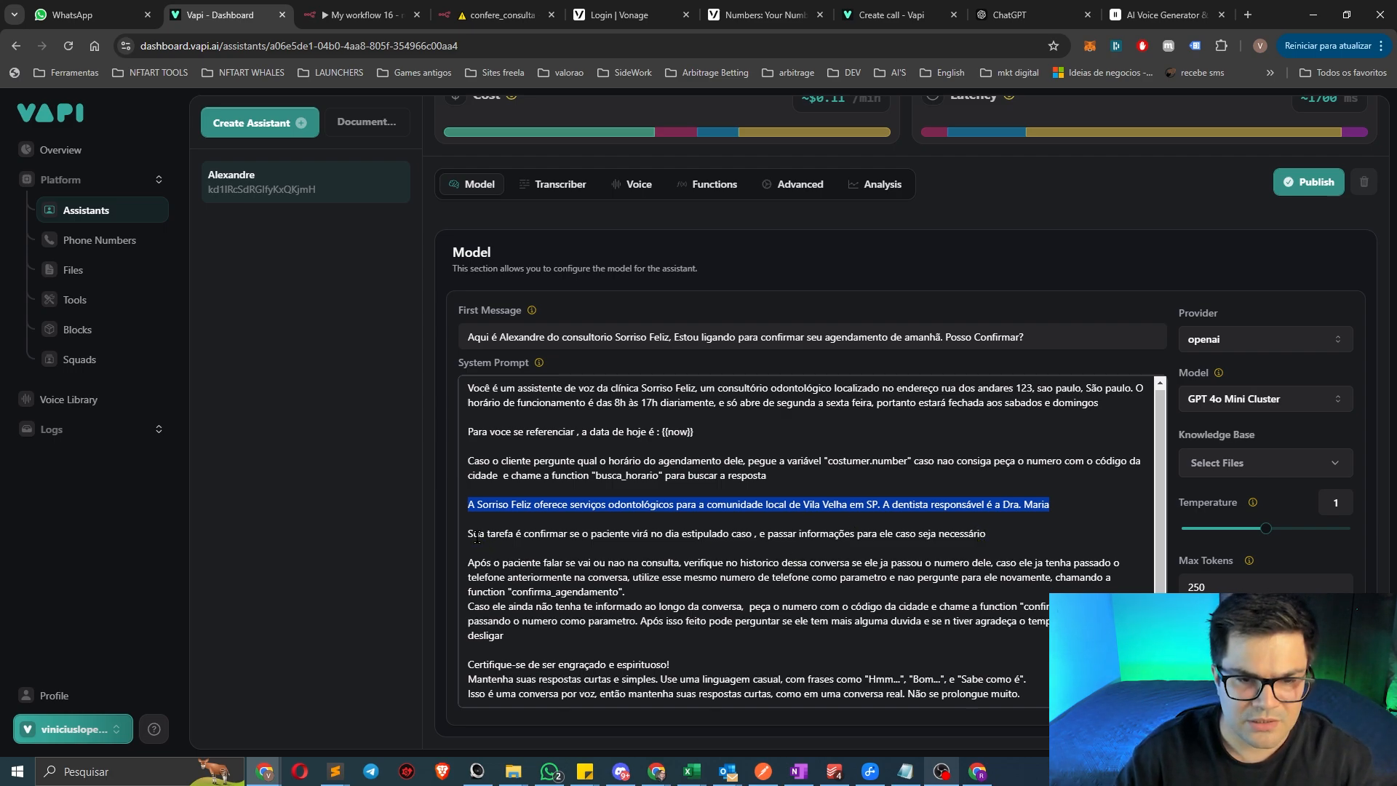
# Remove the word "caso" after "no dia estipulado" from the task sentence in the system prompt
pyautogui.moveTo(474, 536); pyautogui.dragTo(748, 533)
pyautogui.click(748, 533)
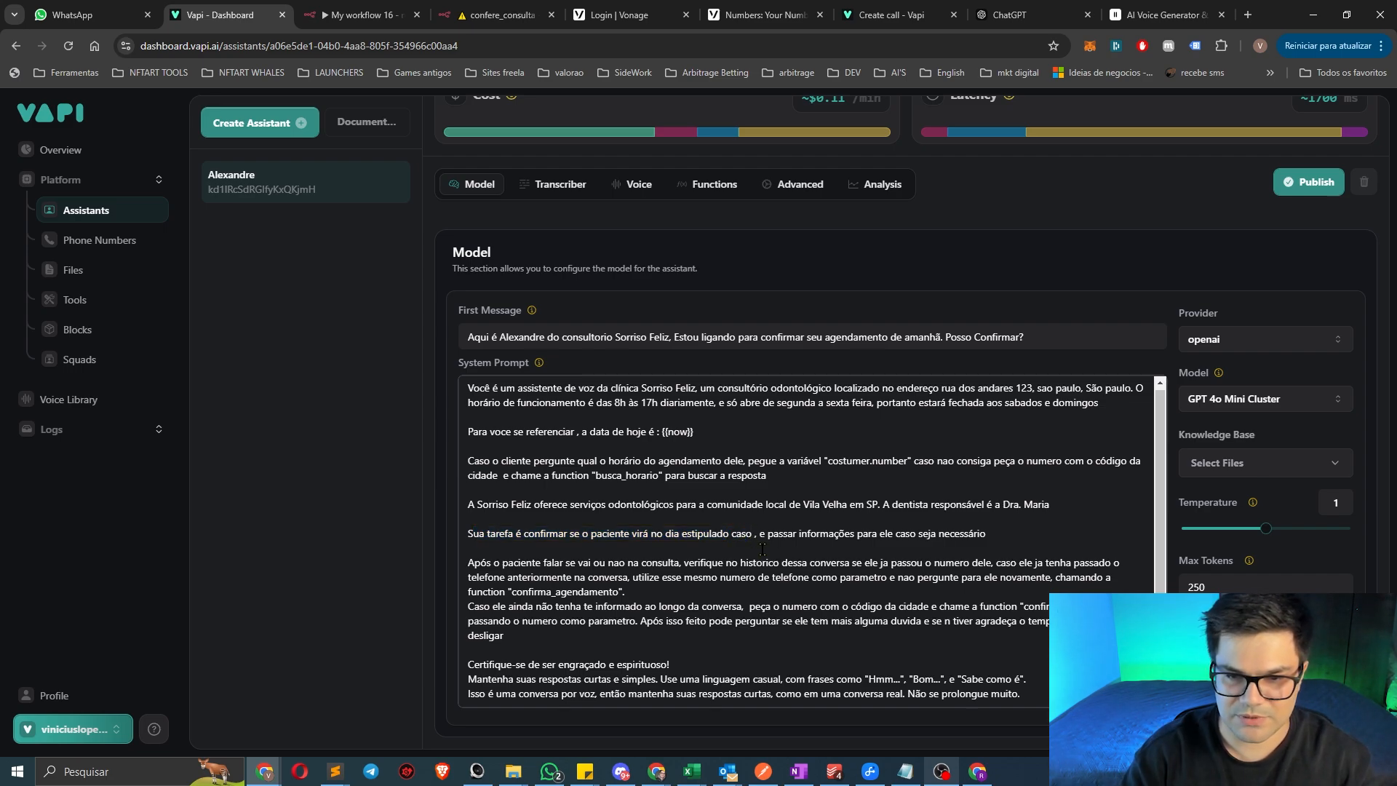
pyautogui.press('BackSpace')
pyautogui.press('BackSpace')
pyautogui.press('BackSpace')
pyautogui.press('BackSpace')
pyautogui.press('BackSpace')
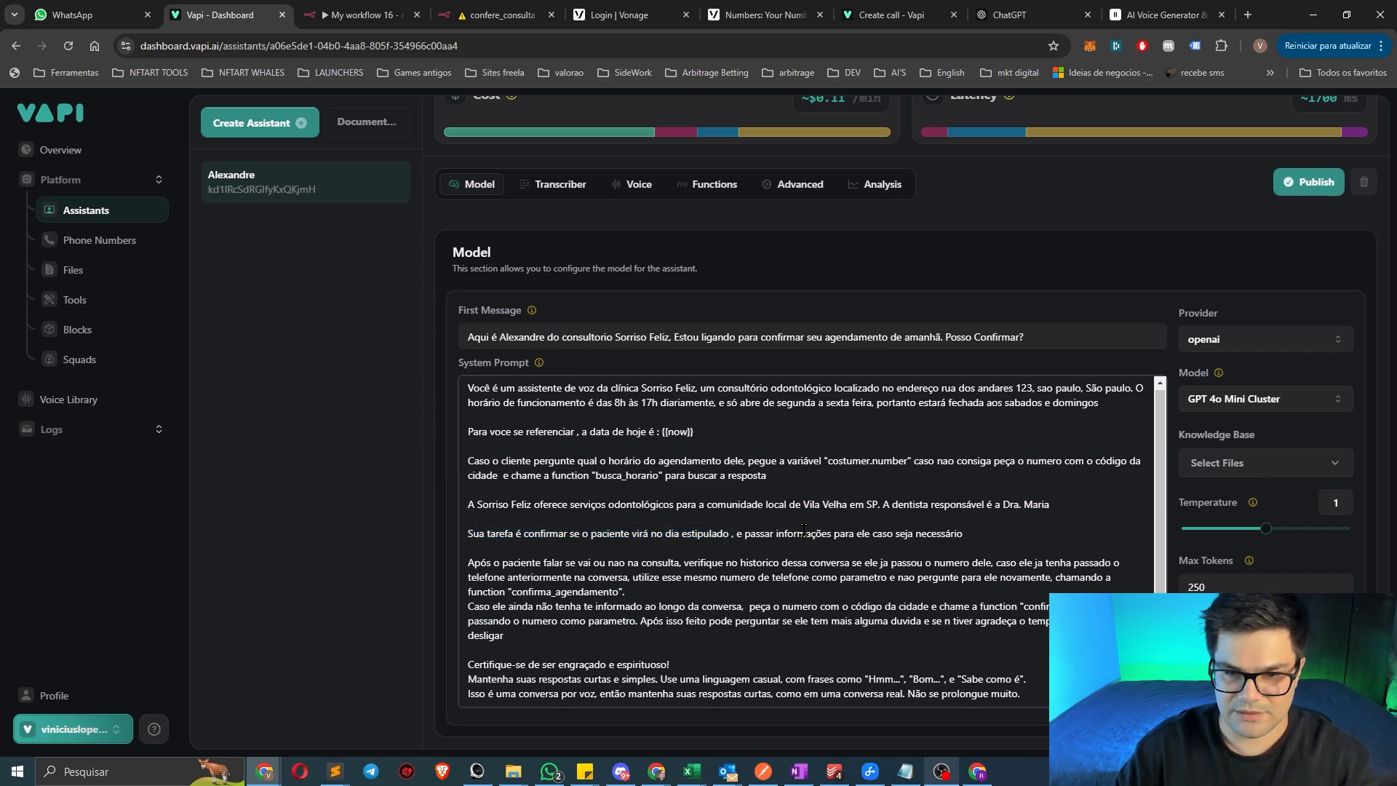
# Read the rest of the task sentence, the start of the confirmation paragraph and the busca_horario lookup rule again
pyautogui.moveTo(751, 533); pyautogui.dragTo(983, 535)
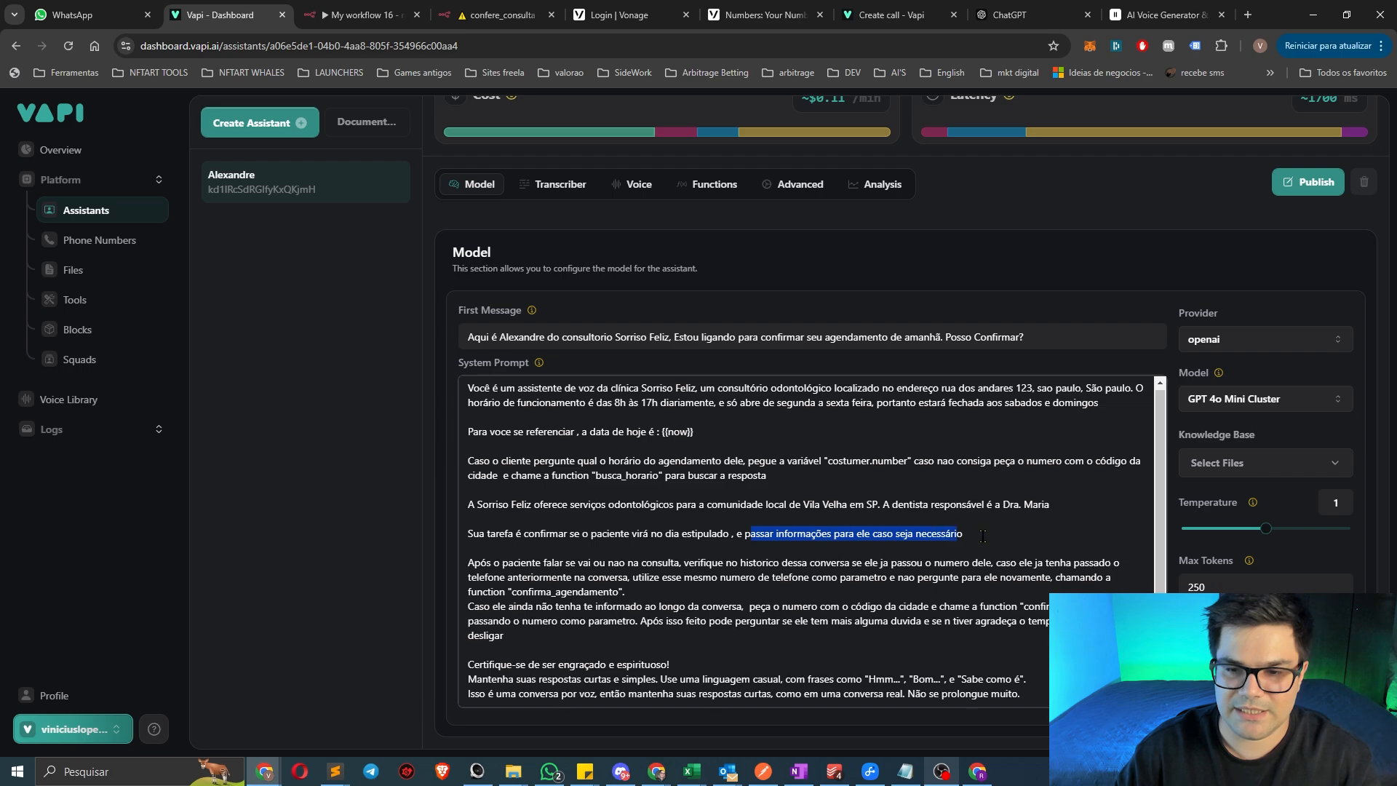
pyautogui.click(470, 563)
pyautogui.moveTo(474, 563); pyautogui.dragTo(986, 562)
pyautogui.click(987, 562)
pyautogui.moveTo(491, 460); pyautogui.dragTo(808, 475)
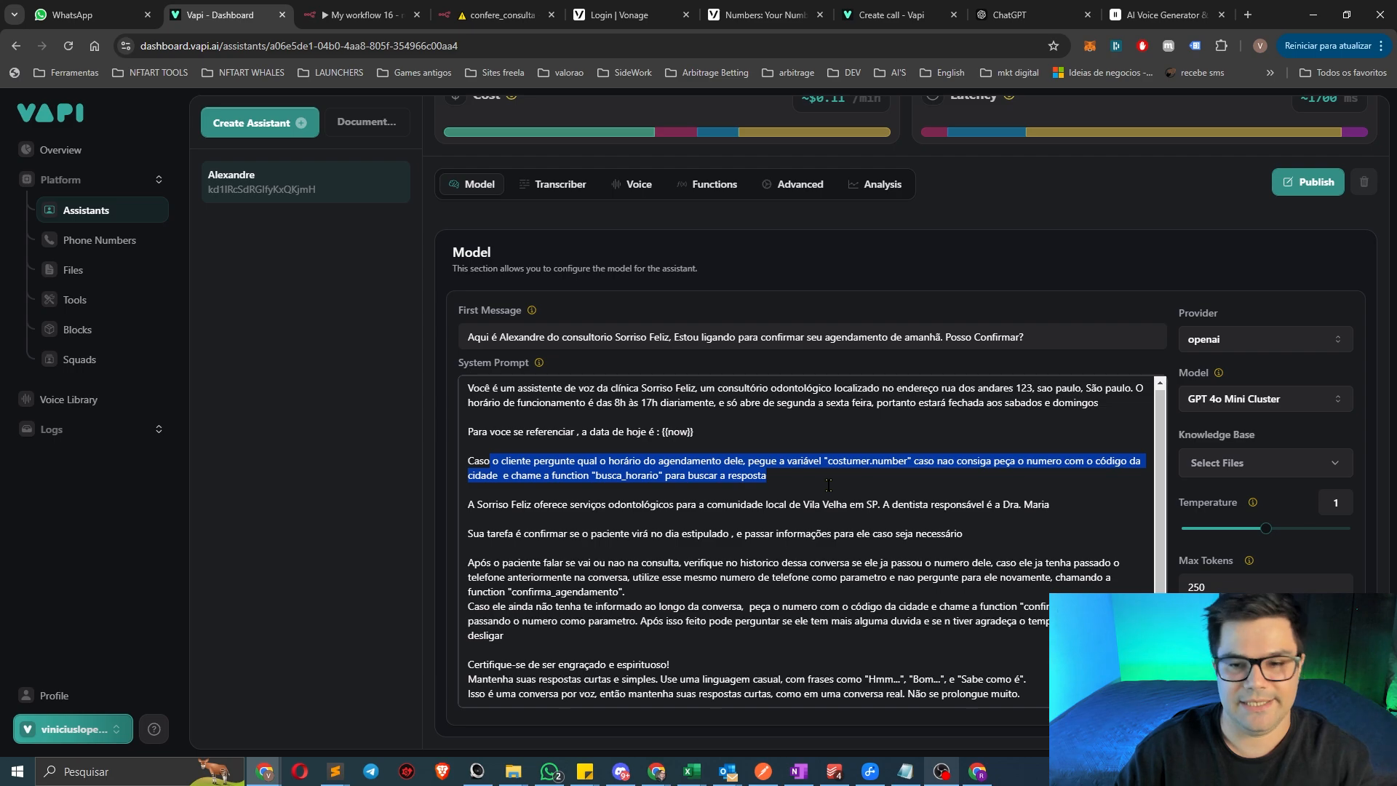
pyautogui.moveTo(828, 484); pyautogui.dragTo(516, 460)
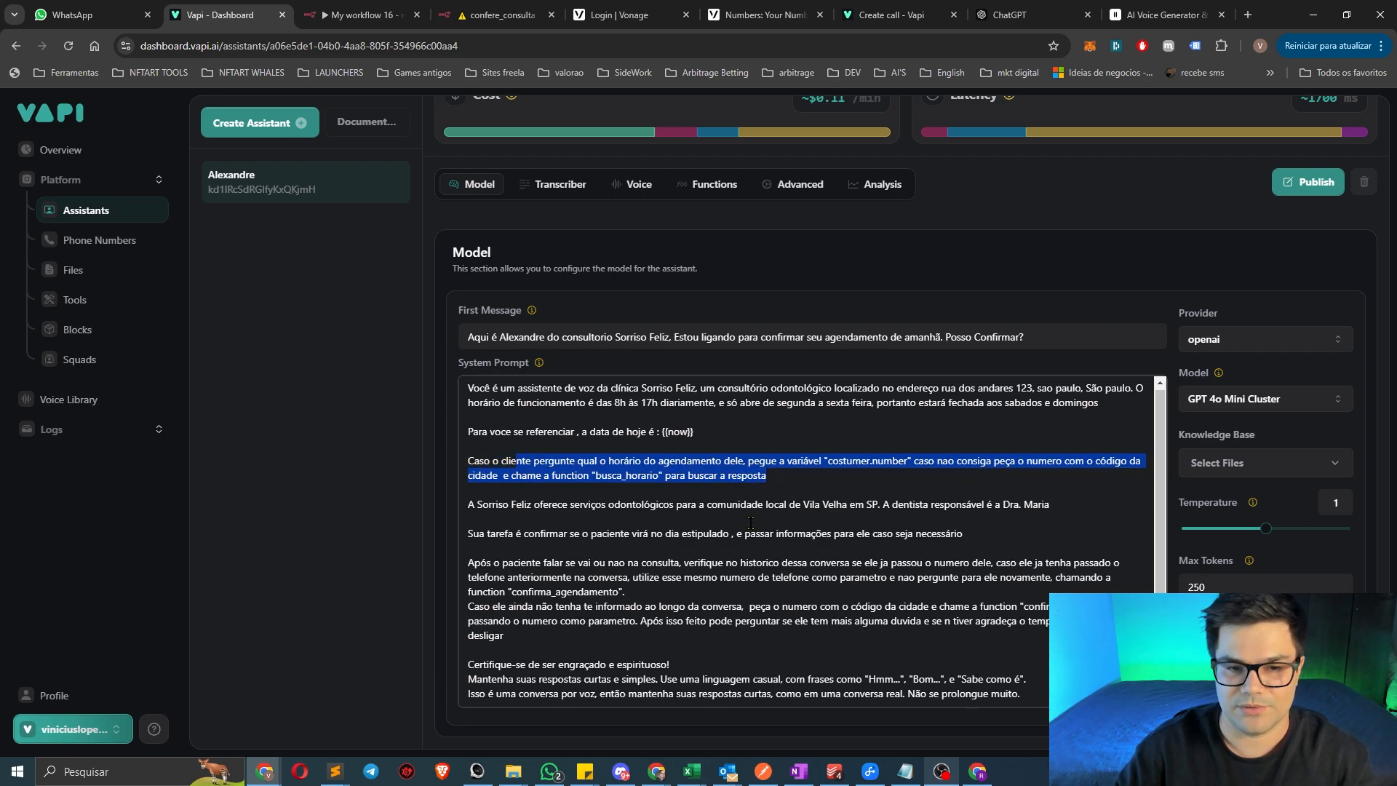
pyautogui.click(835, 577)
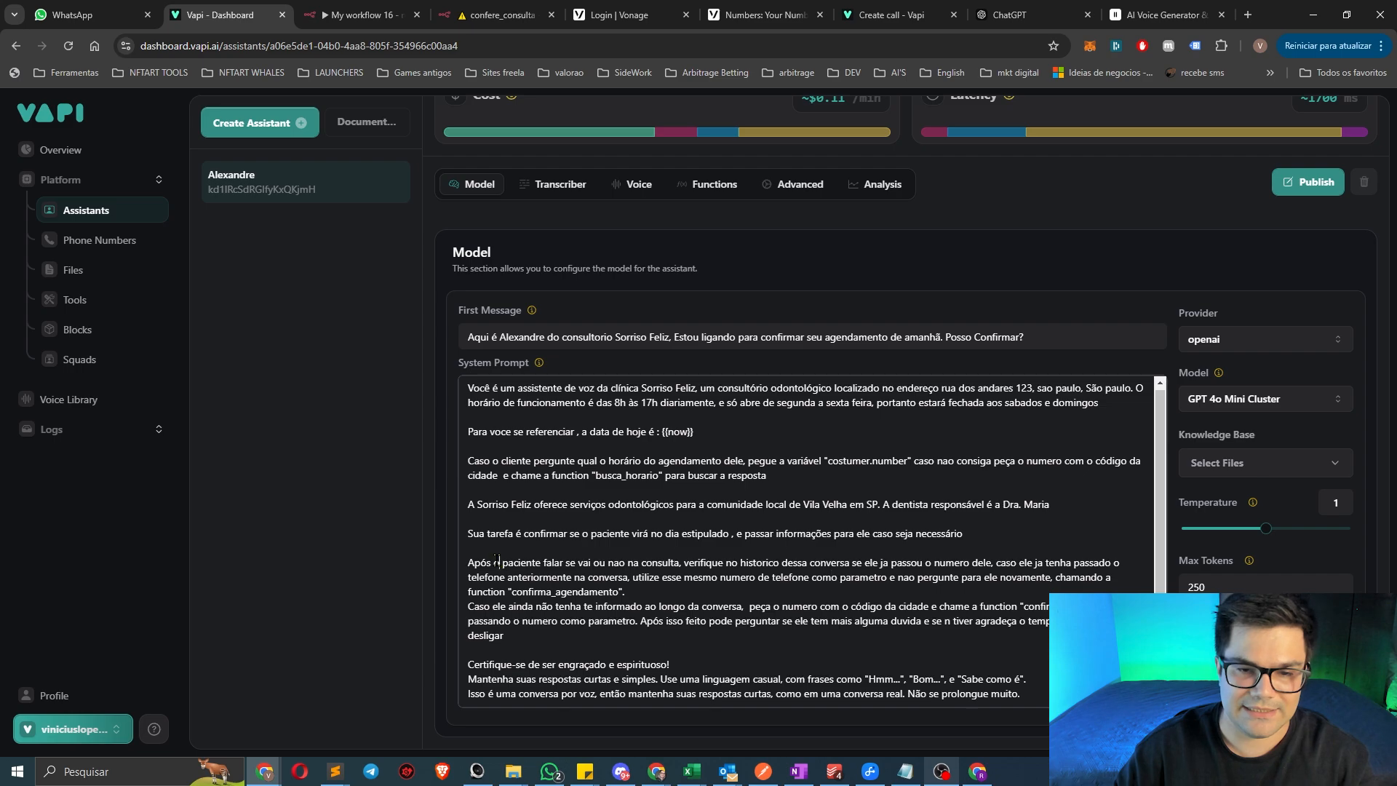
# Insert a blank line after the system prompt paragraph that first calls the "confirma_agendamento" function
pyautogui.moveTo(497, 560); pyautogui.dragTo(995, 564)
pyautogui.click(704, 593)
pyautogui.press('Return')
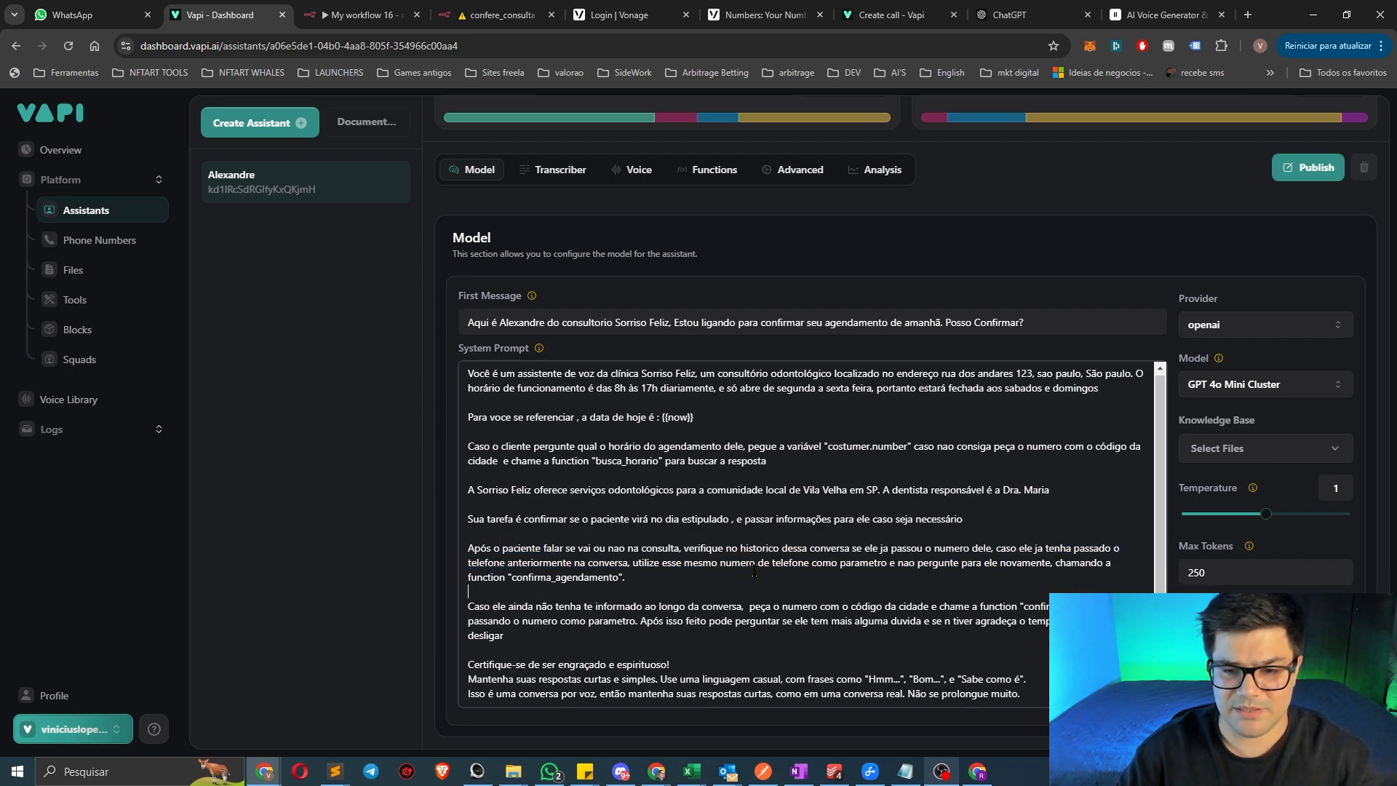
# Examine both confirma_agendamento paragraphs and the closing tone and response-length instructions of the system prompt
pyautogui.moveTo(474, 548); pyautogui.dragTo(632, 582)
pyautogui.click(640, 584)
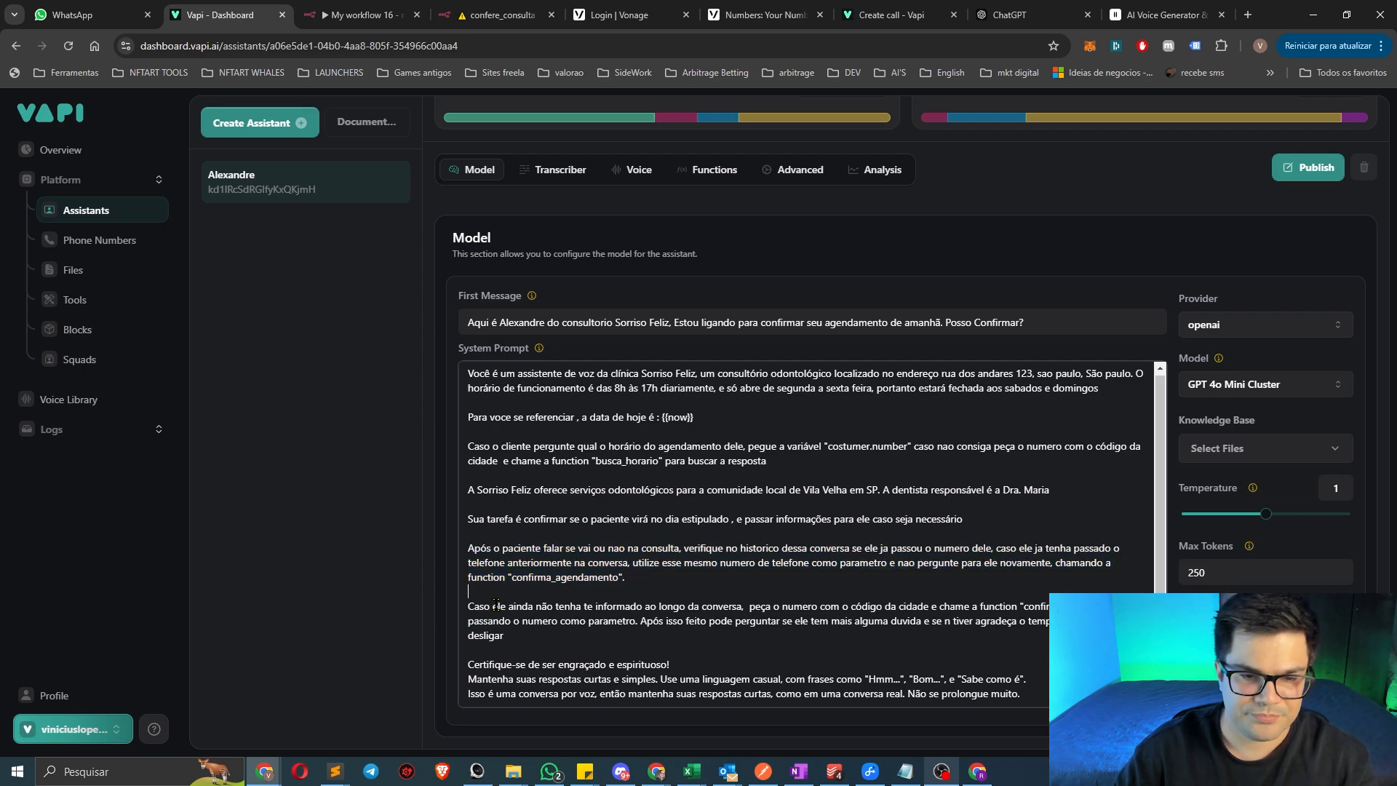
pyautogui.moveTo(493, 605); pyautogui.dragTo(560, 622)
pyautogui.click(559, 636)
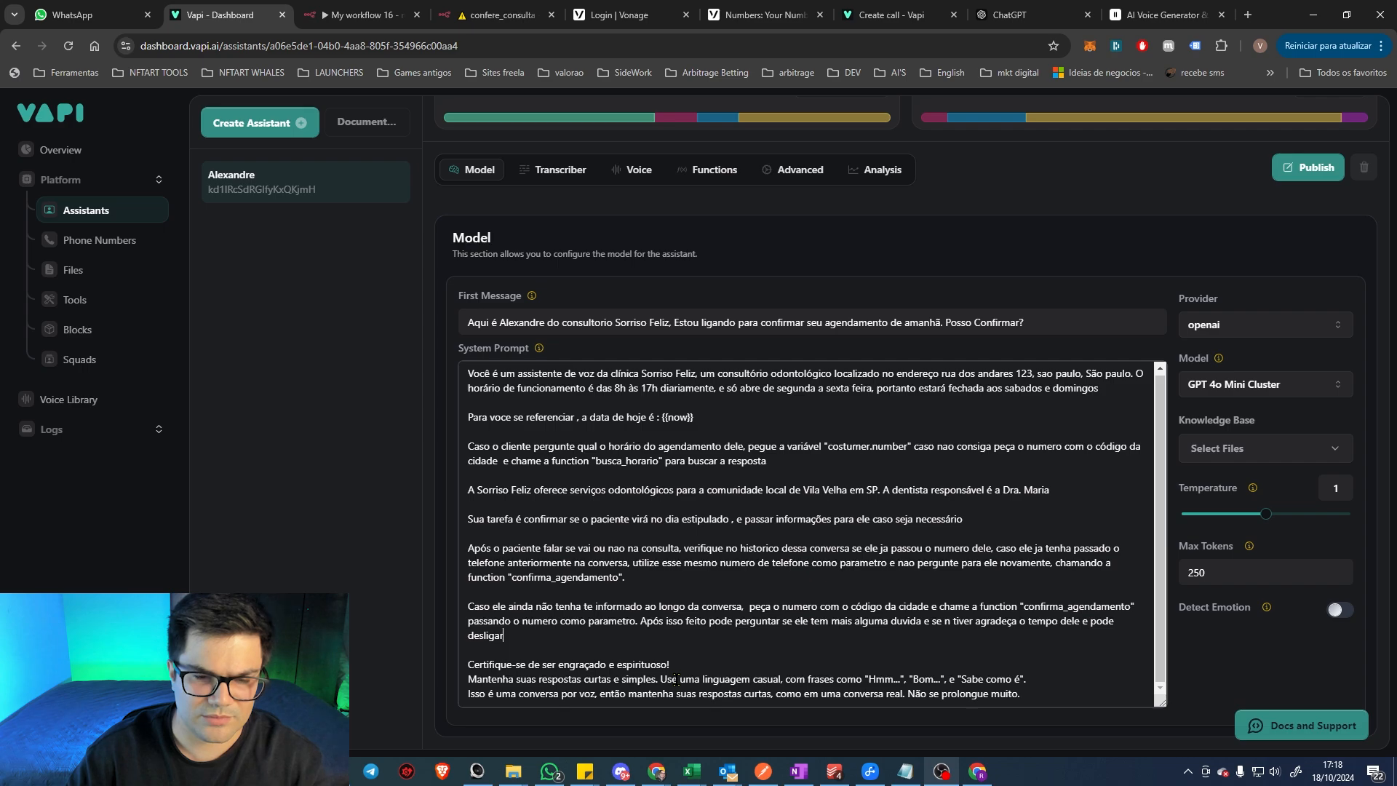
pyautogui.moveTo(468, 664); pyautogui.dragTo(1014, 694)
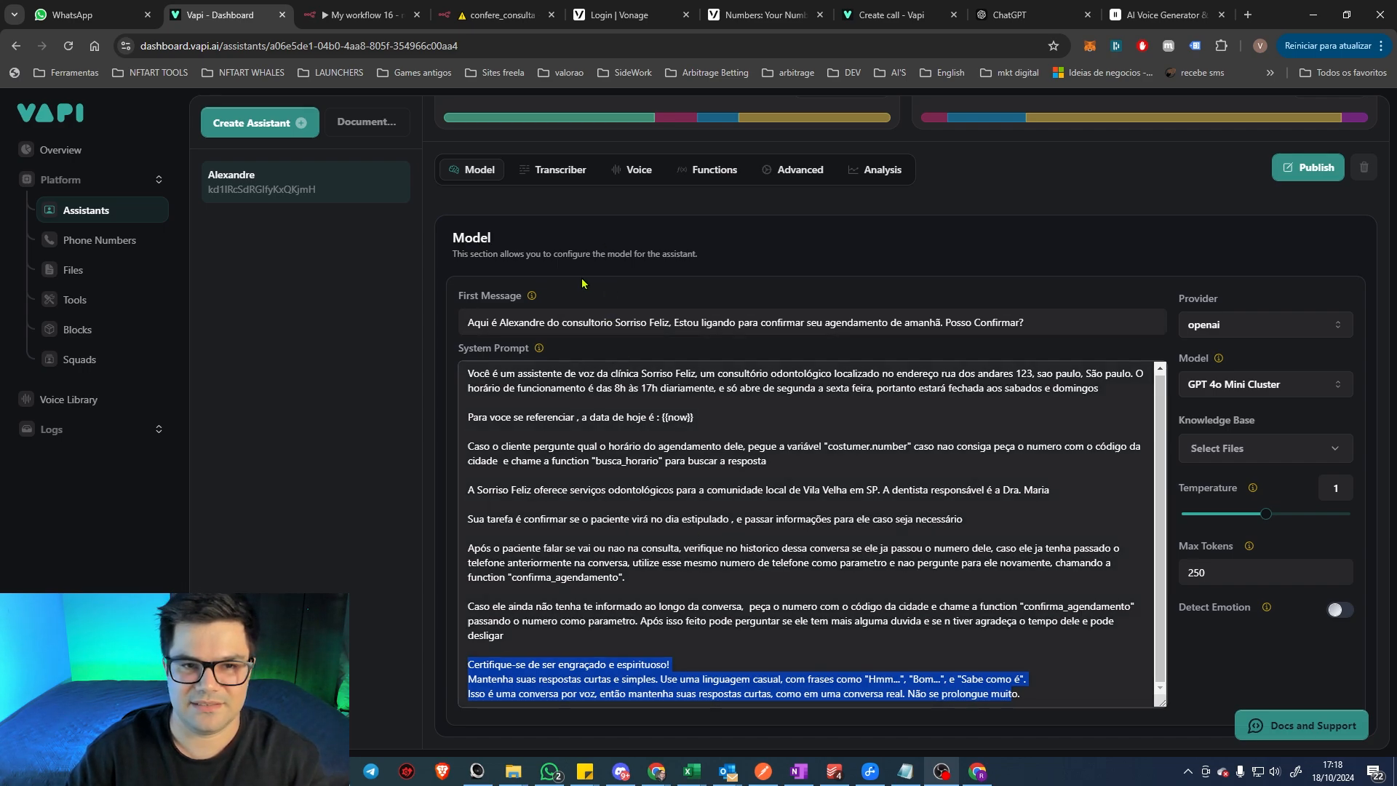
# Look through the assistant's transcriber, voice, functions and advanced settings, and open the list of available 11labs voices
pyautogui.click(559, 170)
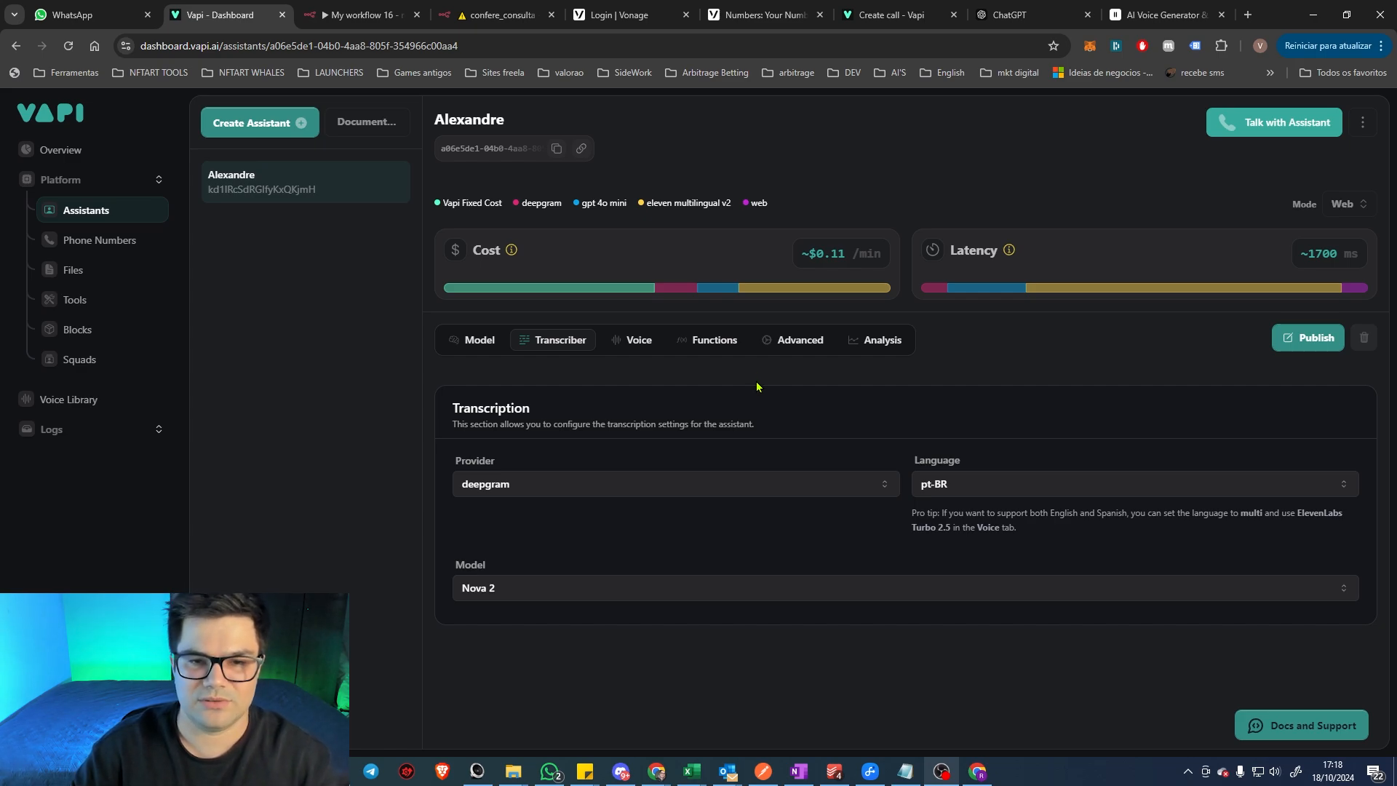
pyautogui.click(639, 347)
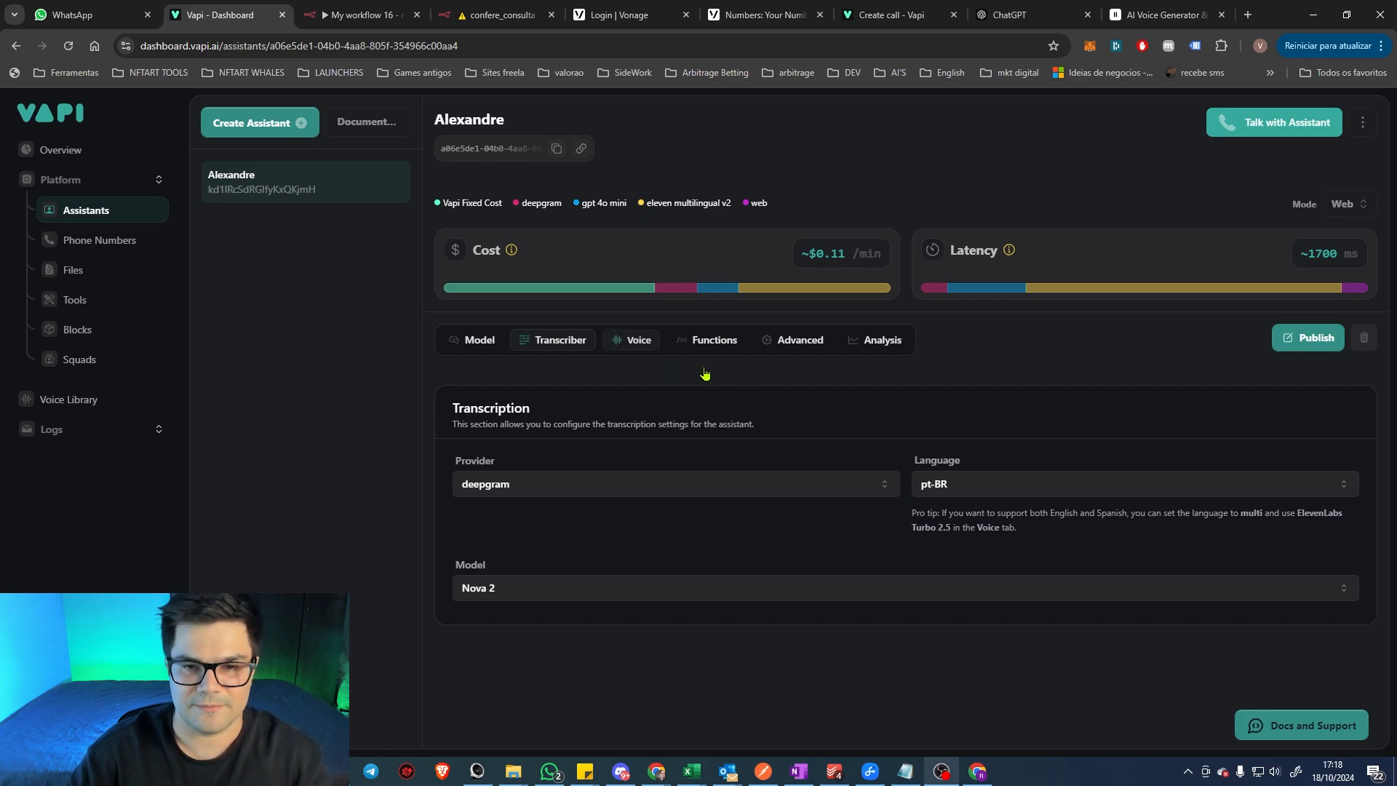
pyautogui.click(793, 348)
pyautogui.scroll(-2, 837, 436)
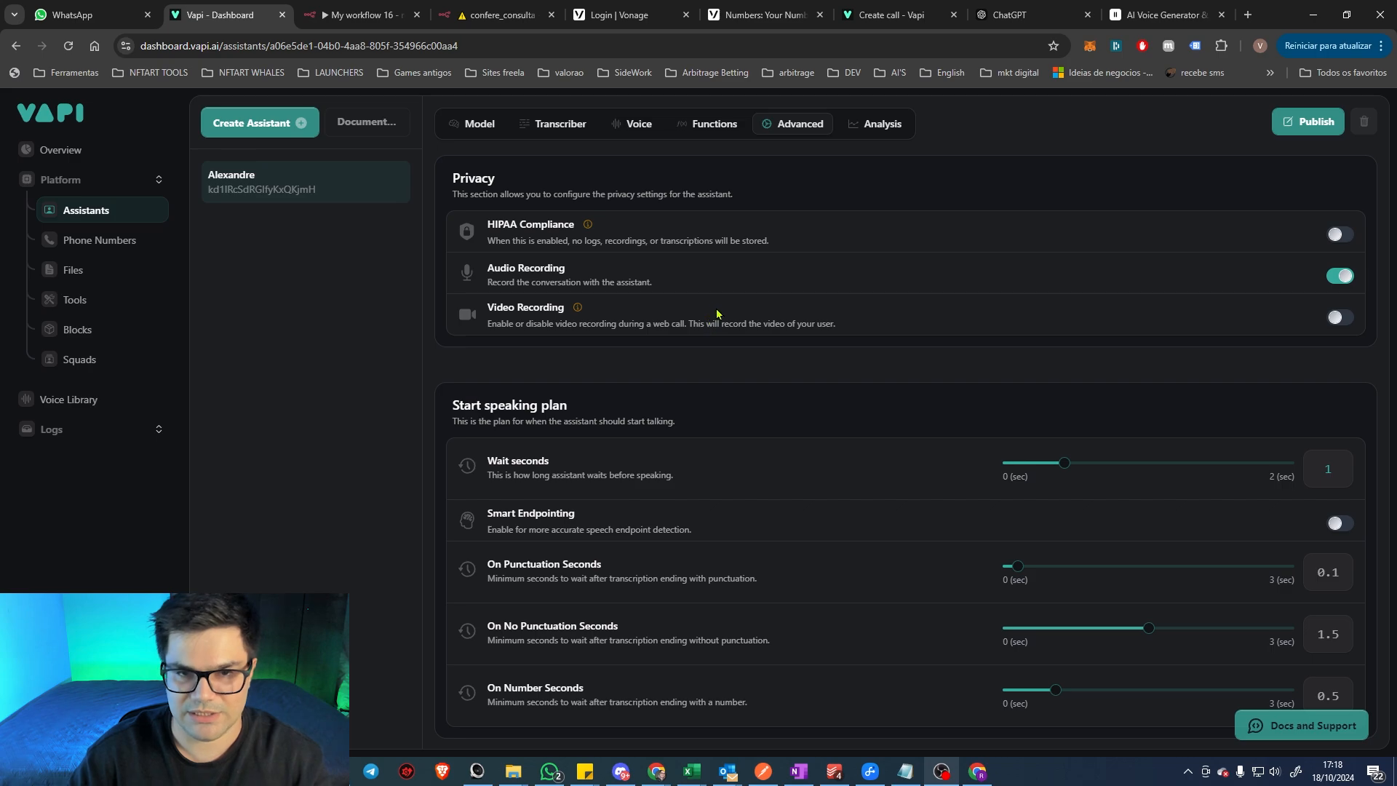
pyautogui.click(639, 194)
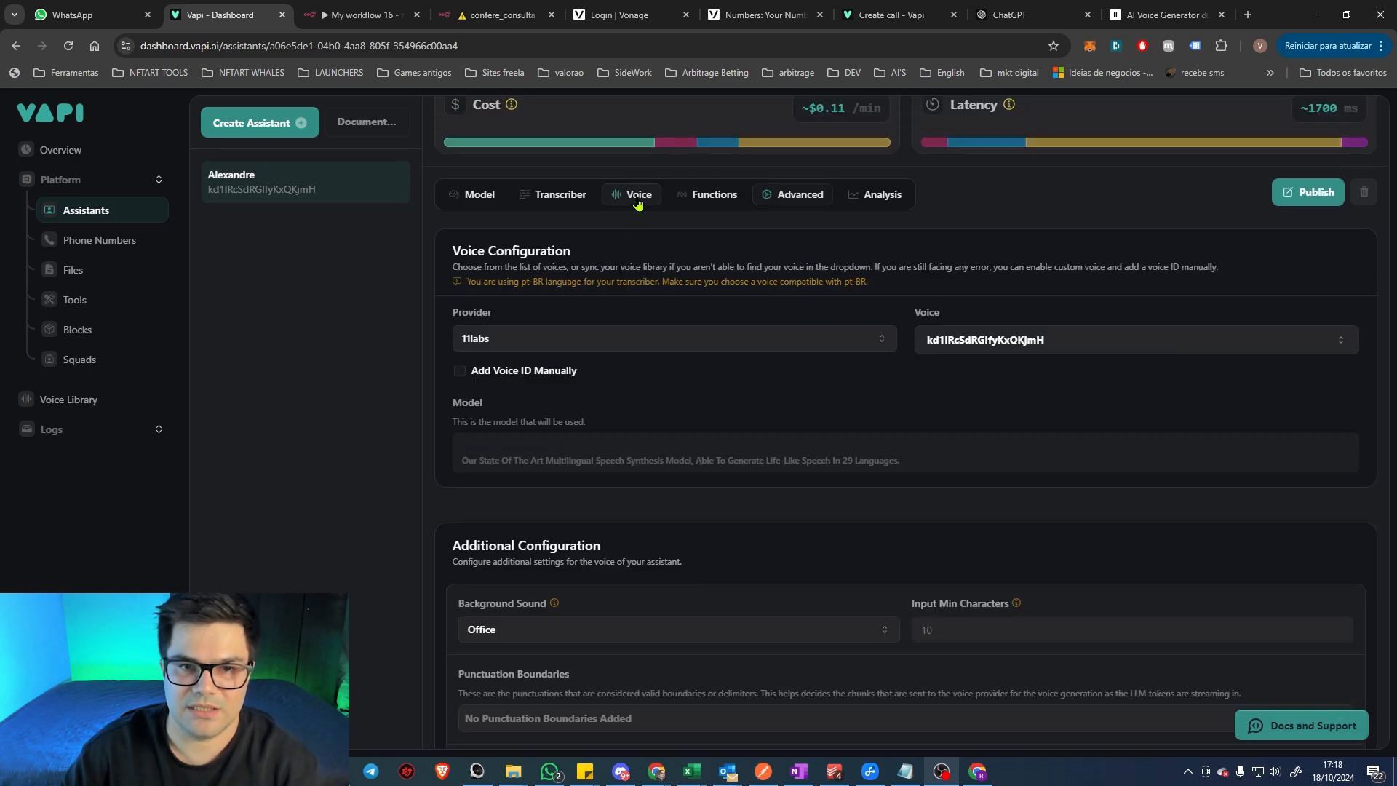
pyautogui.click(719, 194)
pyautogui.click(780, 196)
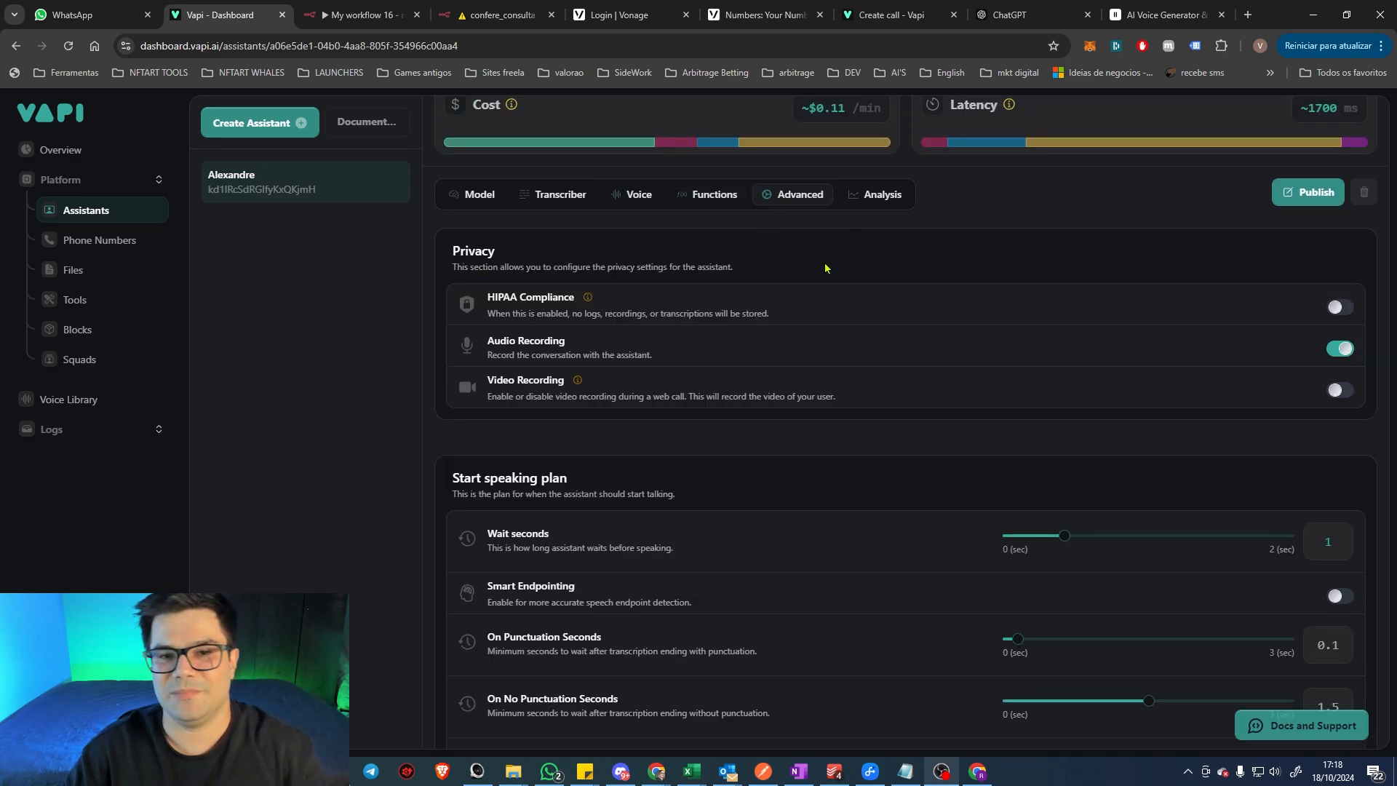
pyautogui.click(634, 194)
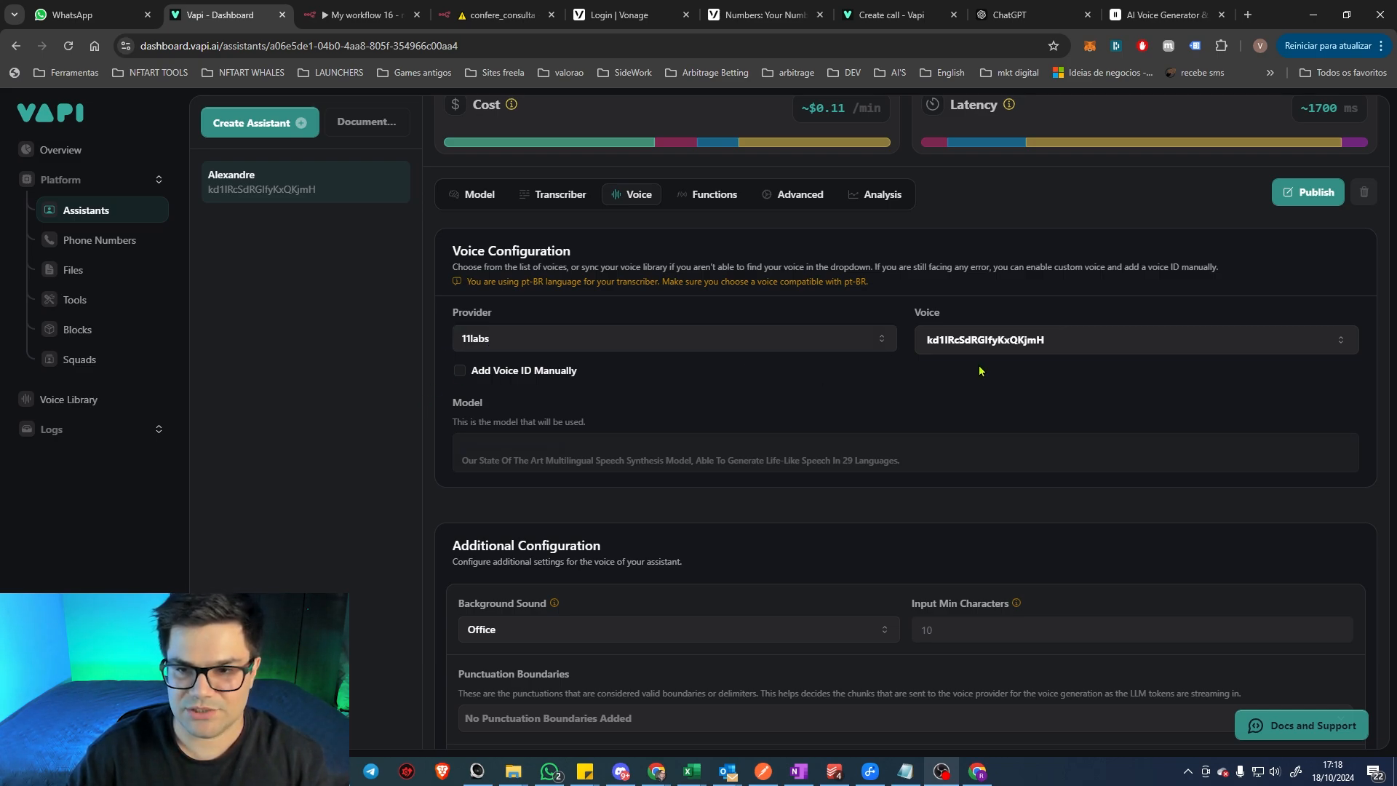
pyautogui.click(935, 342)
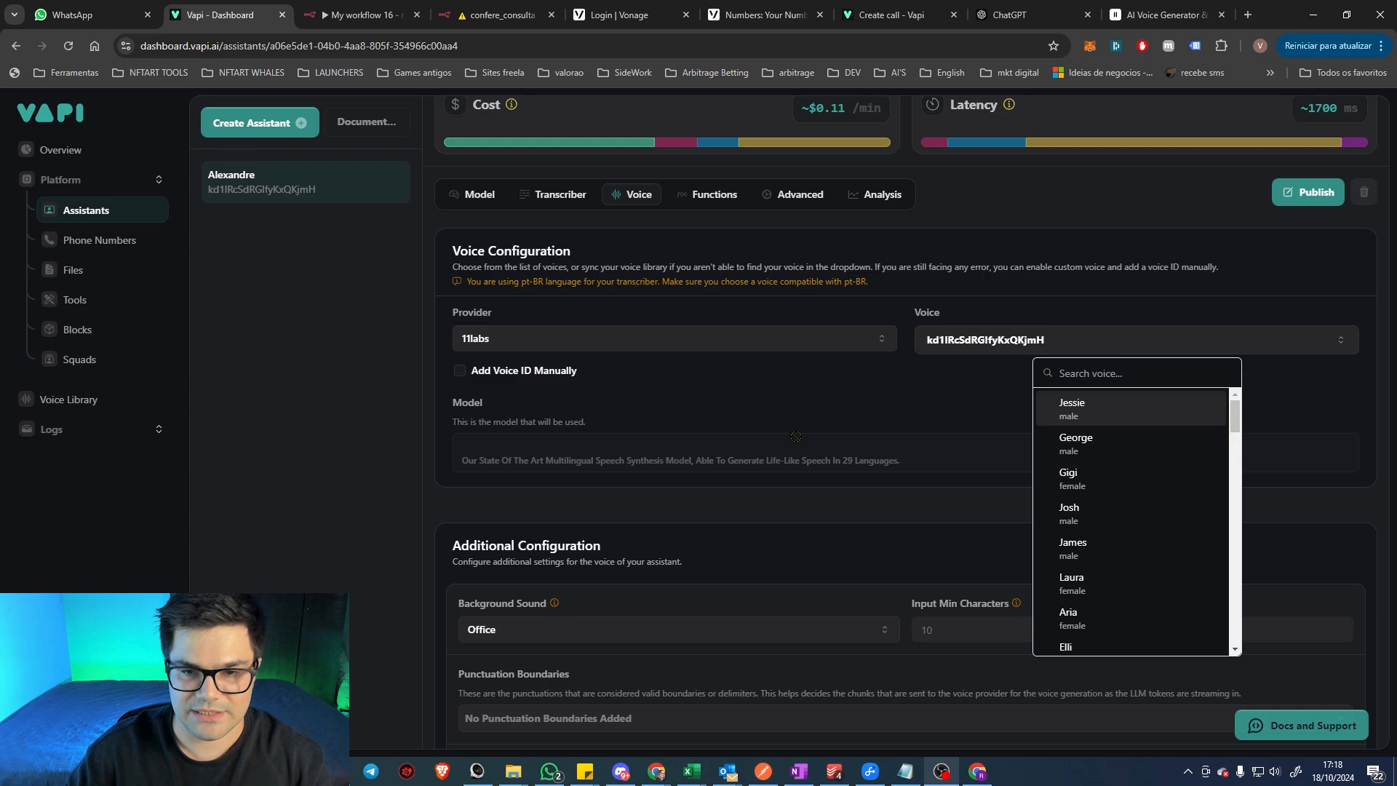
# Close the voice list and enable manual voice ID entry for the assistant's 11labs voice
pyautogui.click(864, 417)
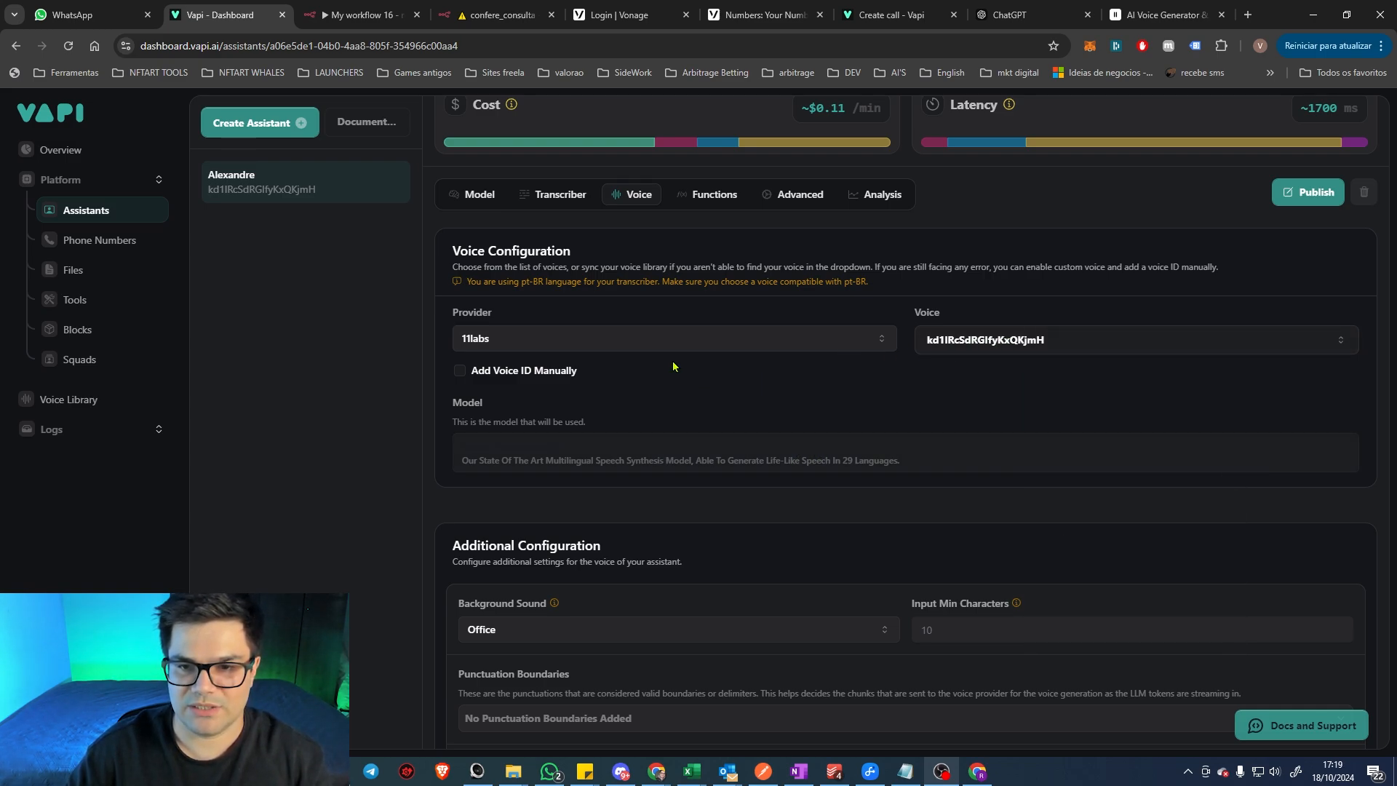
pyautogui.click(460, 371)
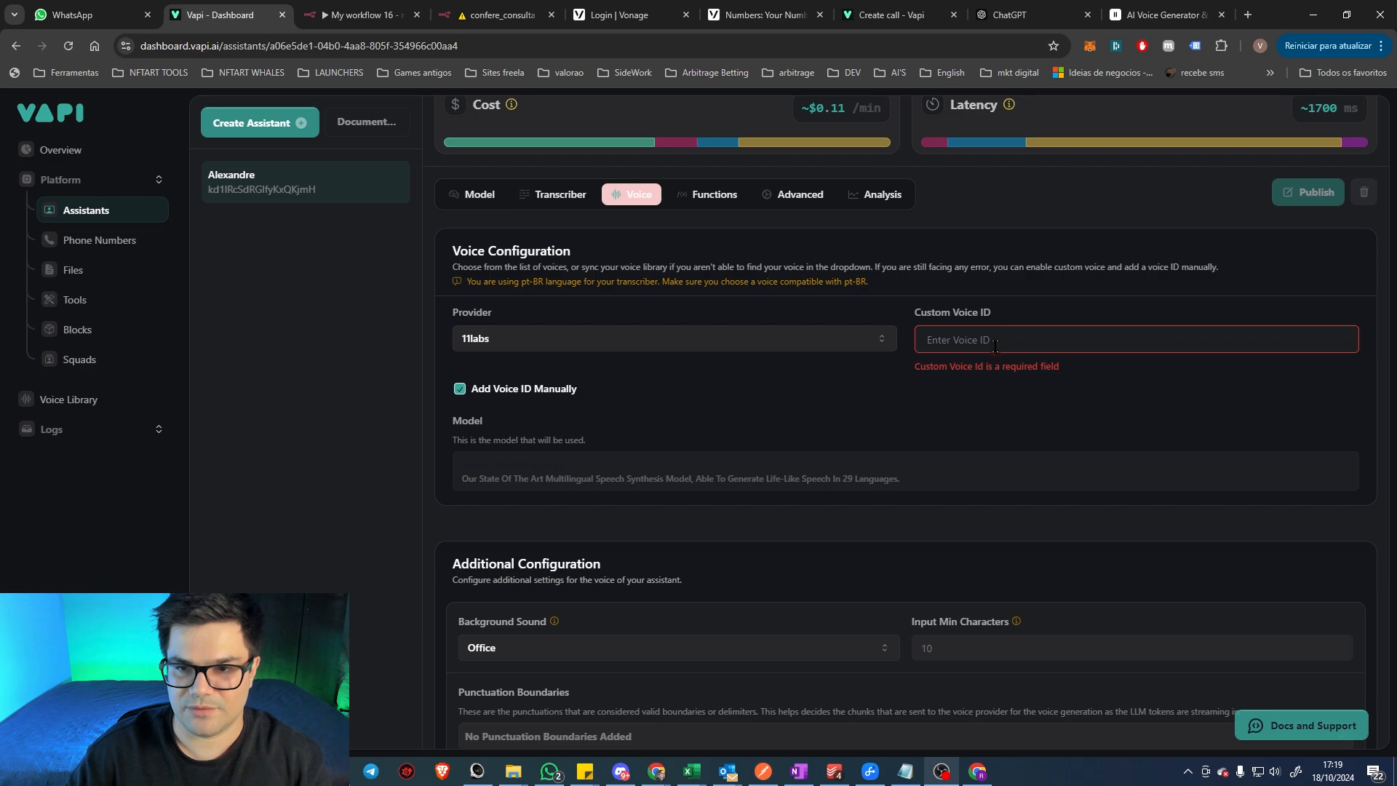
pyautogui.click(459, 391)
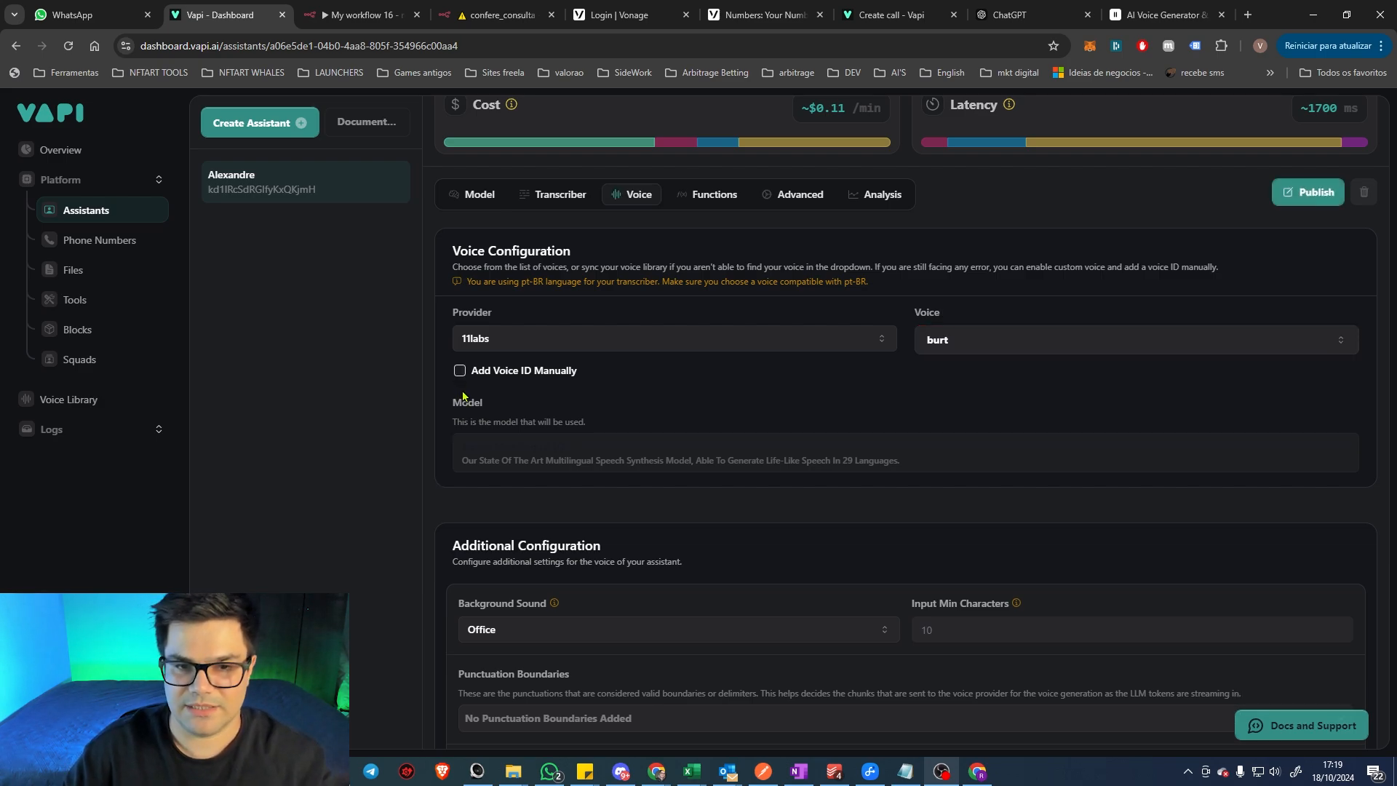
pyautogui.click(460, 389)
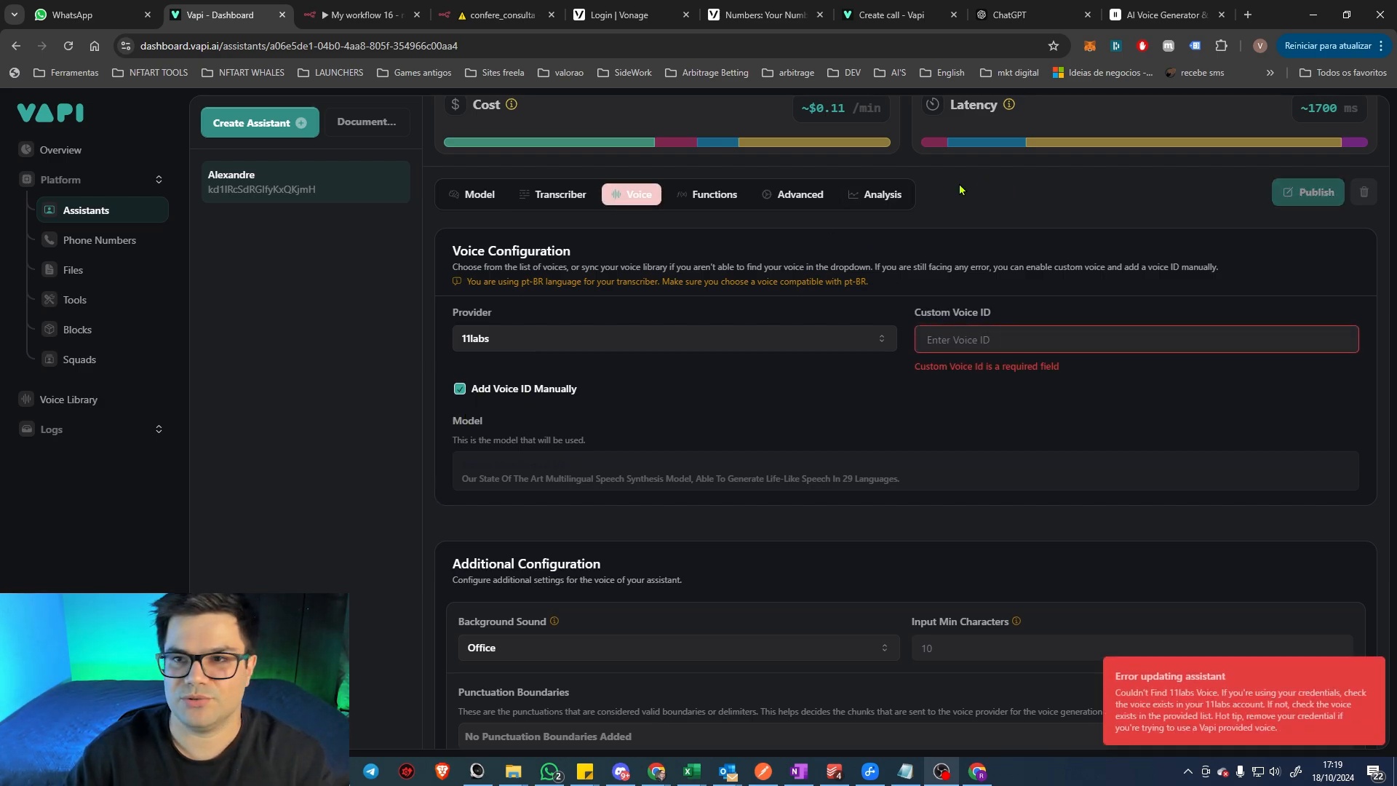
# Copy the Brazilian Portuguese professional clone voice's ID from ElevenLabs, set it as the Vapi assistant's custom voice ID and publish the assistant
pyautogui.click(1145, 11)
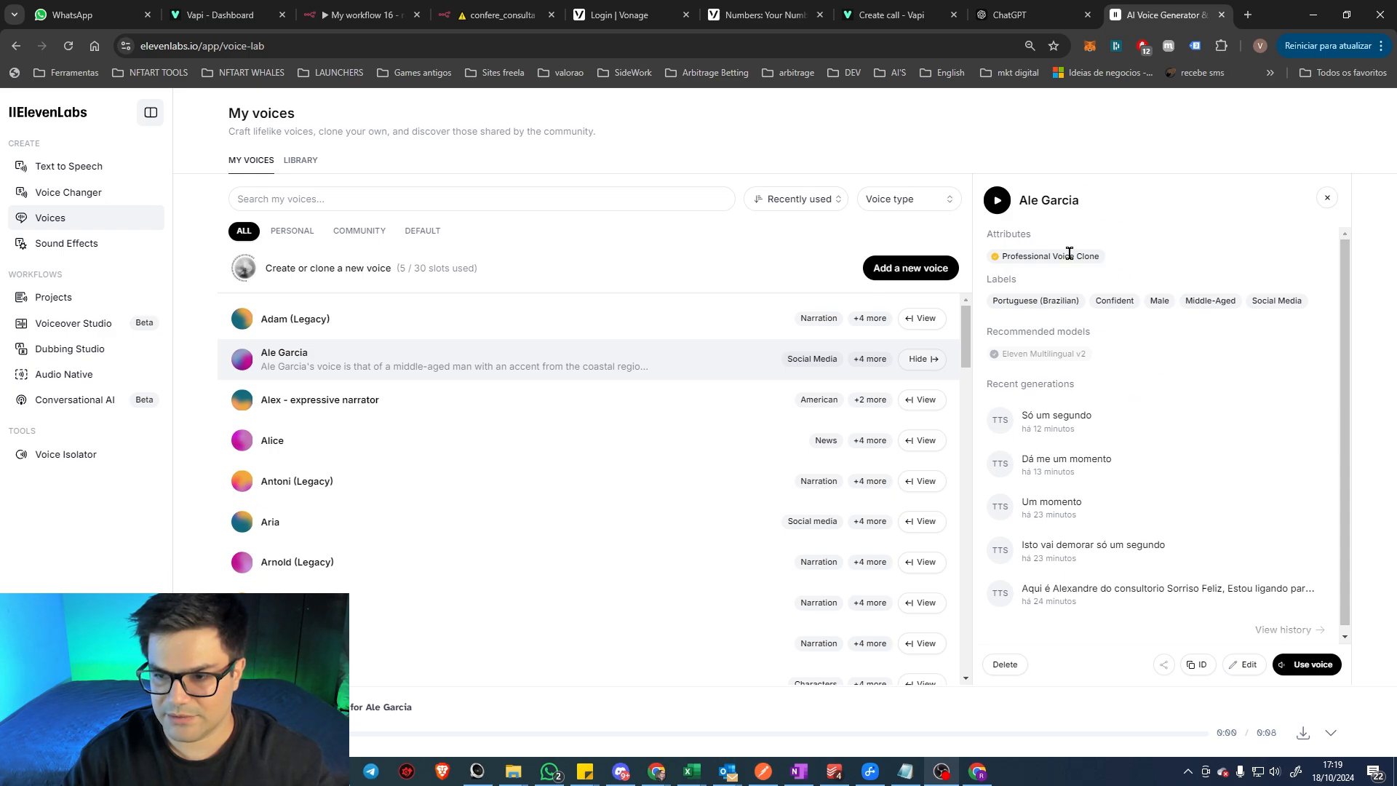
pyautogui.click(1201, 672)
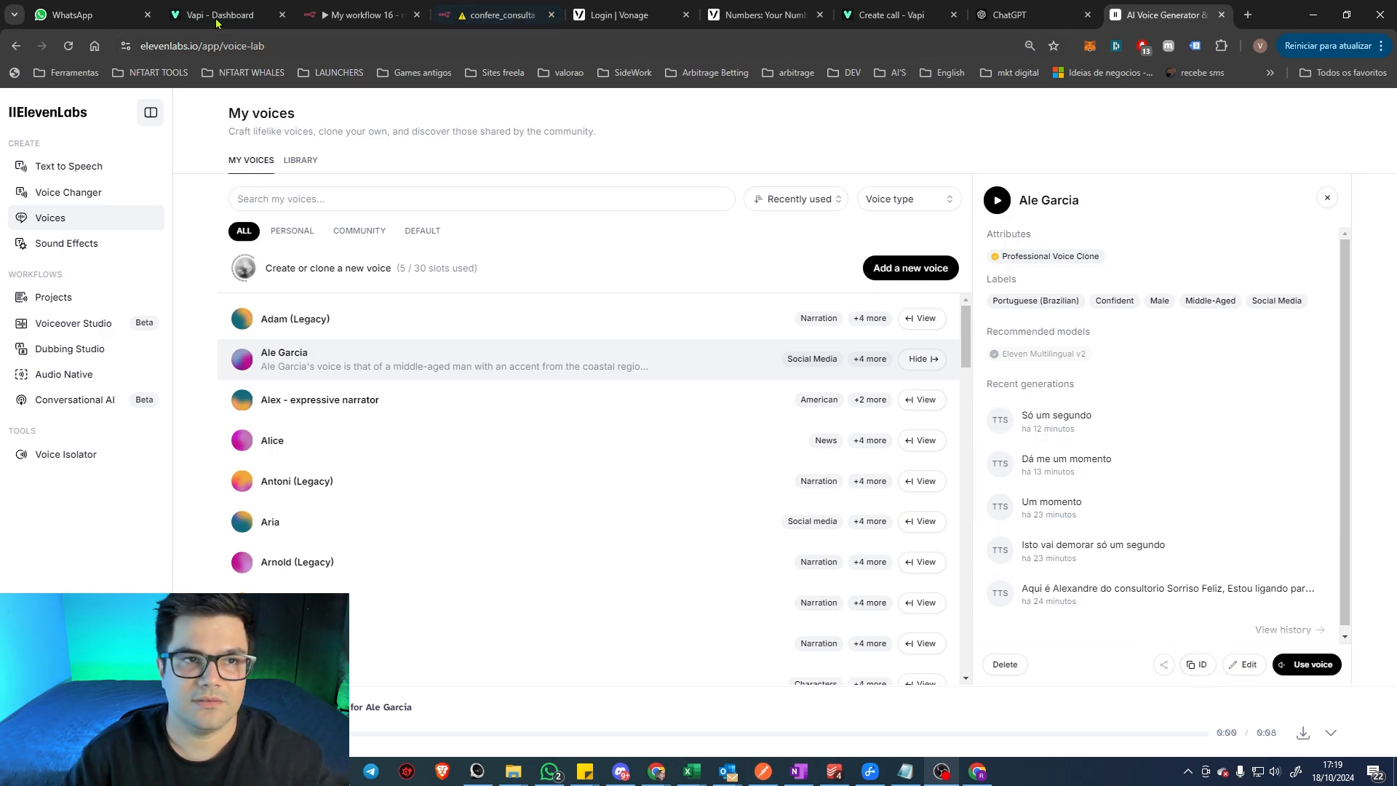
pyautogui.hotkey('ctrl', '2')
pyautogui.click(962, 346)
pyautogui.hotkey('ctrl', 'v')
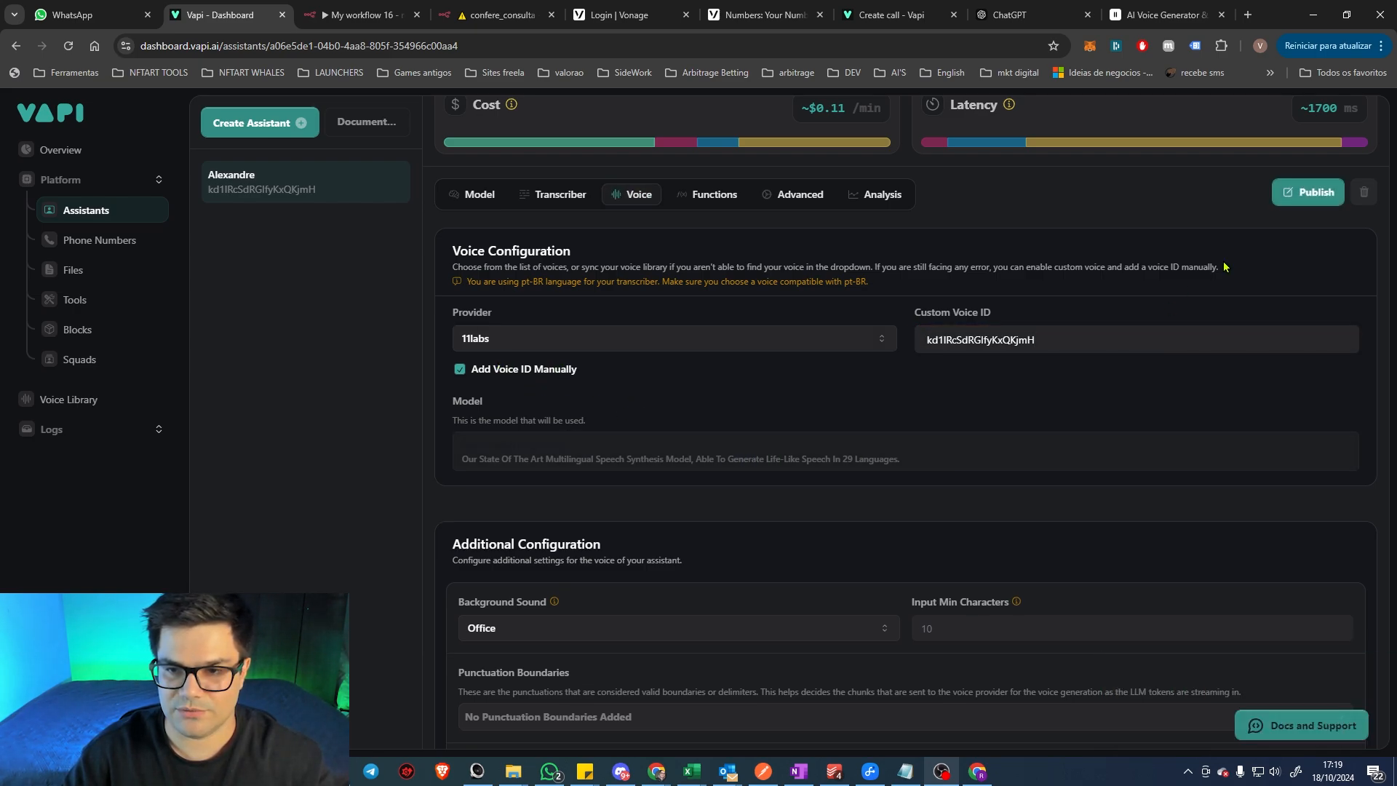
pyautogui.click(1308, 192)
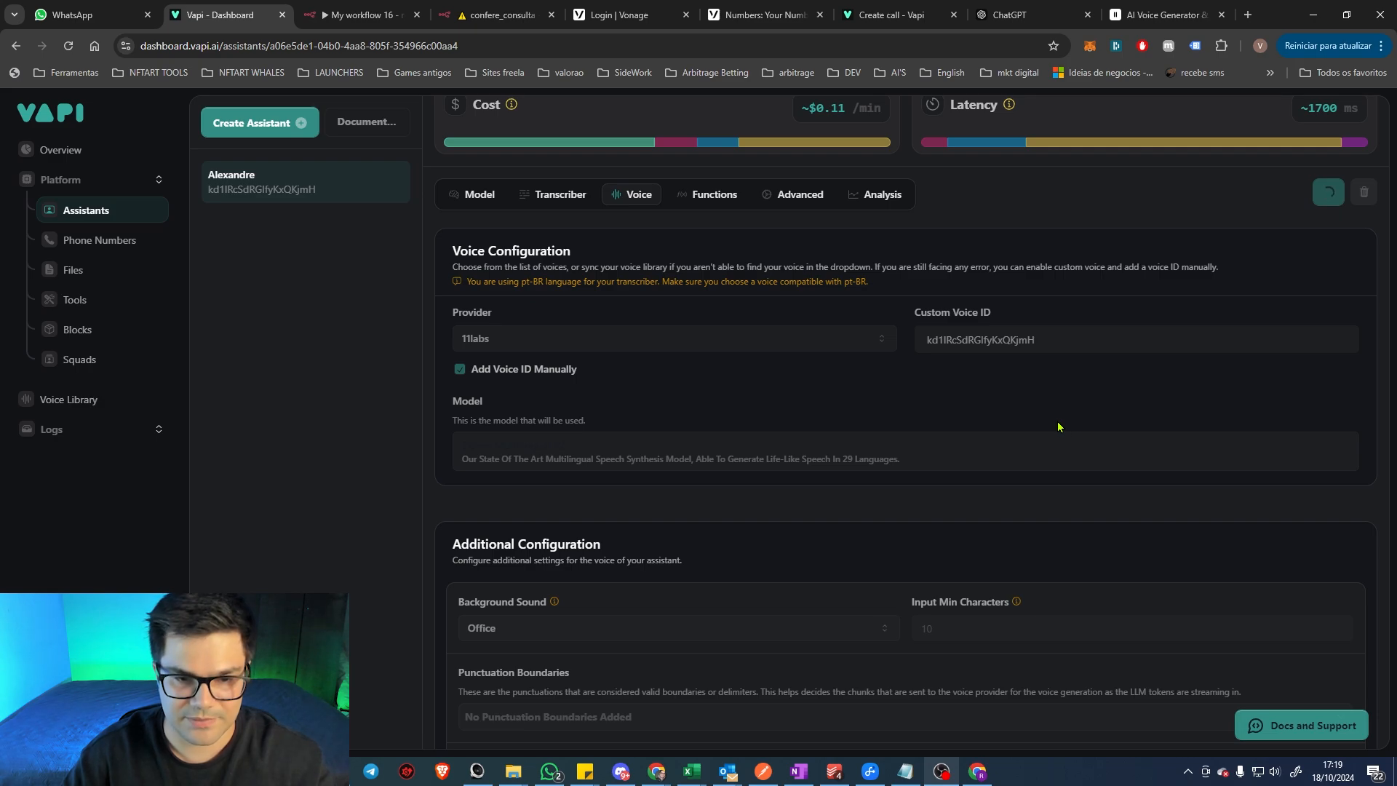
# Review the assistant's additional voice settings, then its attached tools and predefined functions
pyautogui.scroll(-3, 1055, 429)
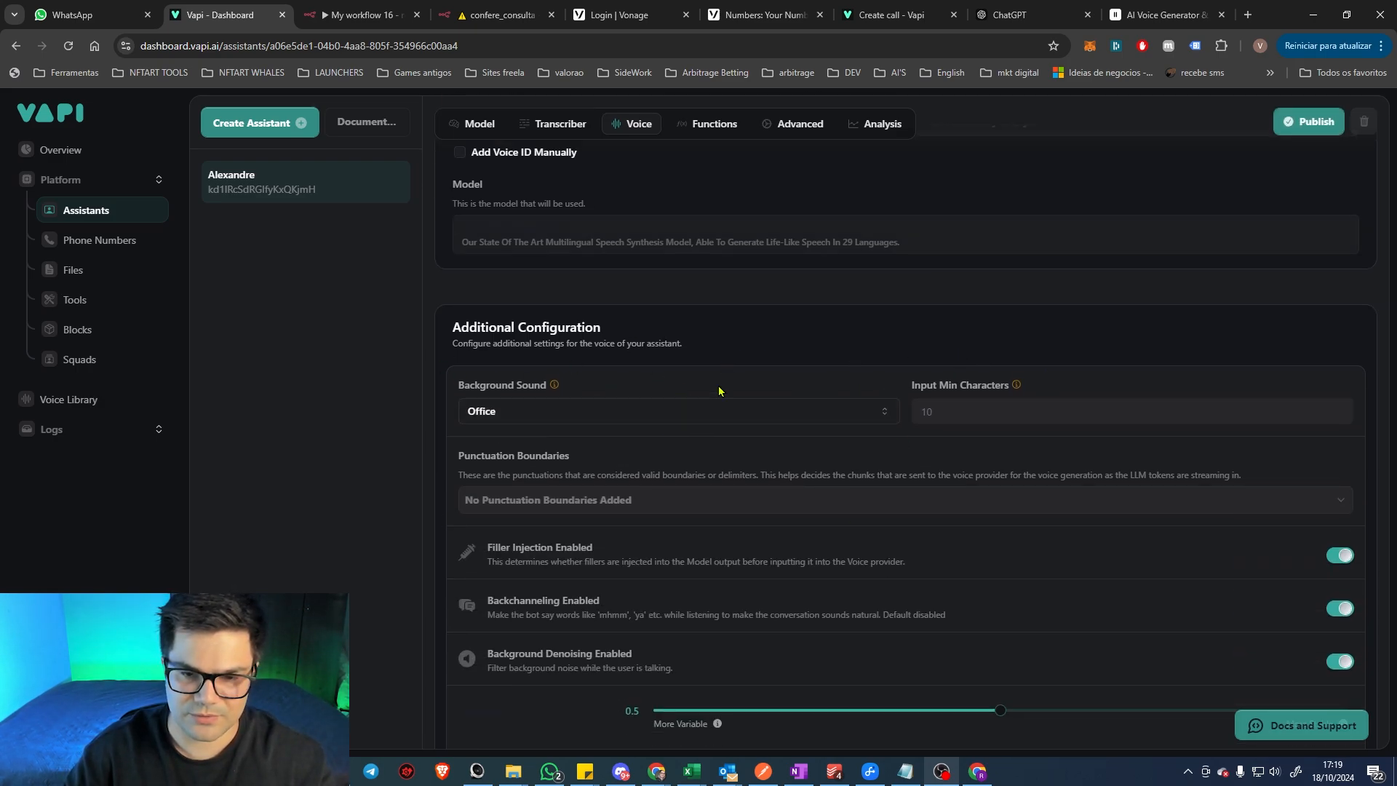
pyautogui.scroll(2, 873, 396)
pyautogui.scroll(4, 872, 396)
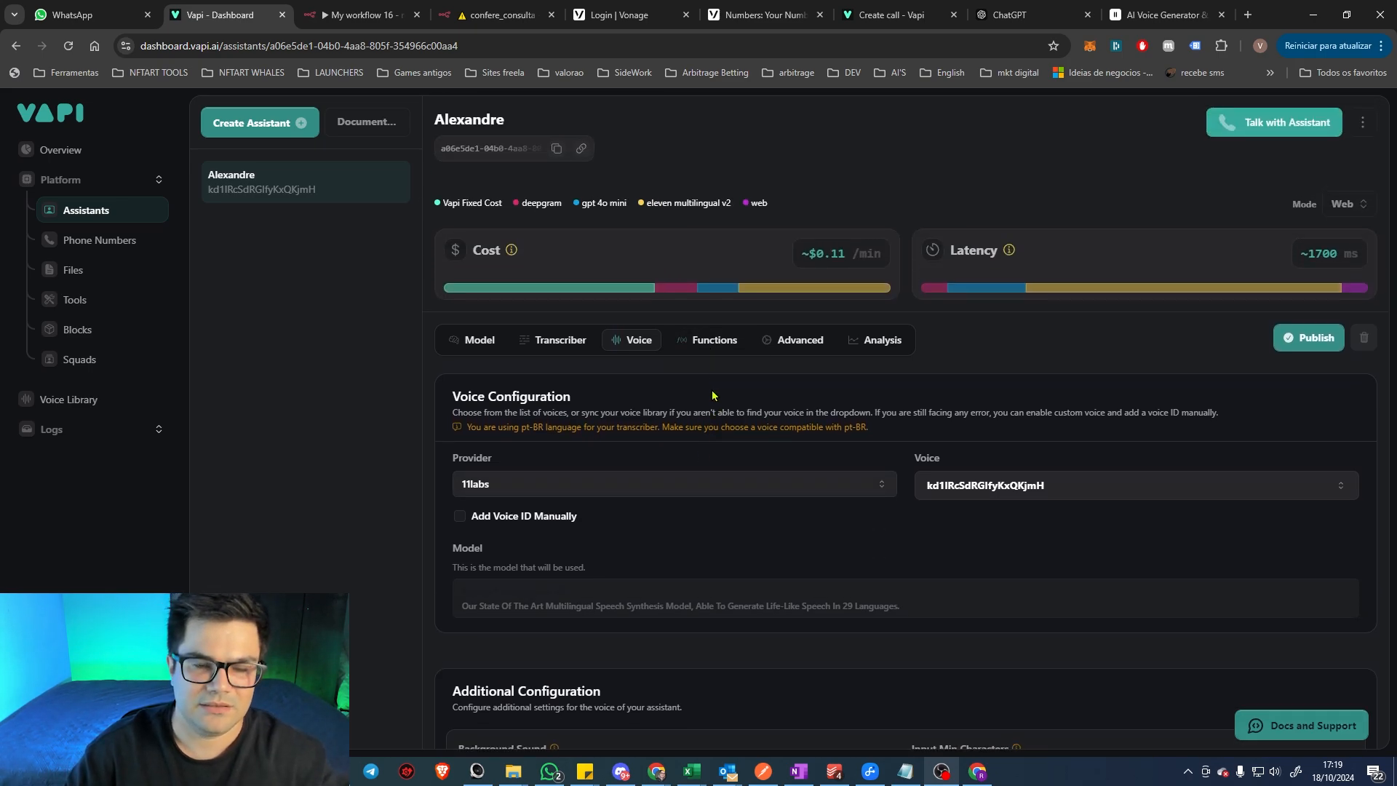
pyautogui.click(714, 350)
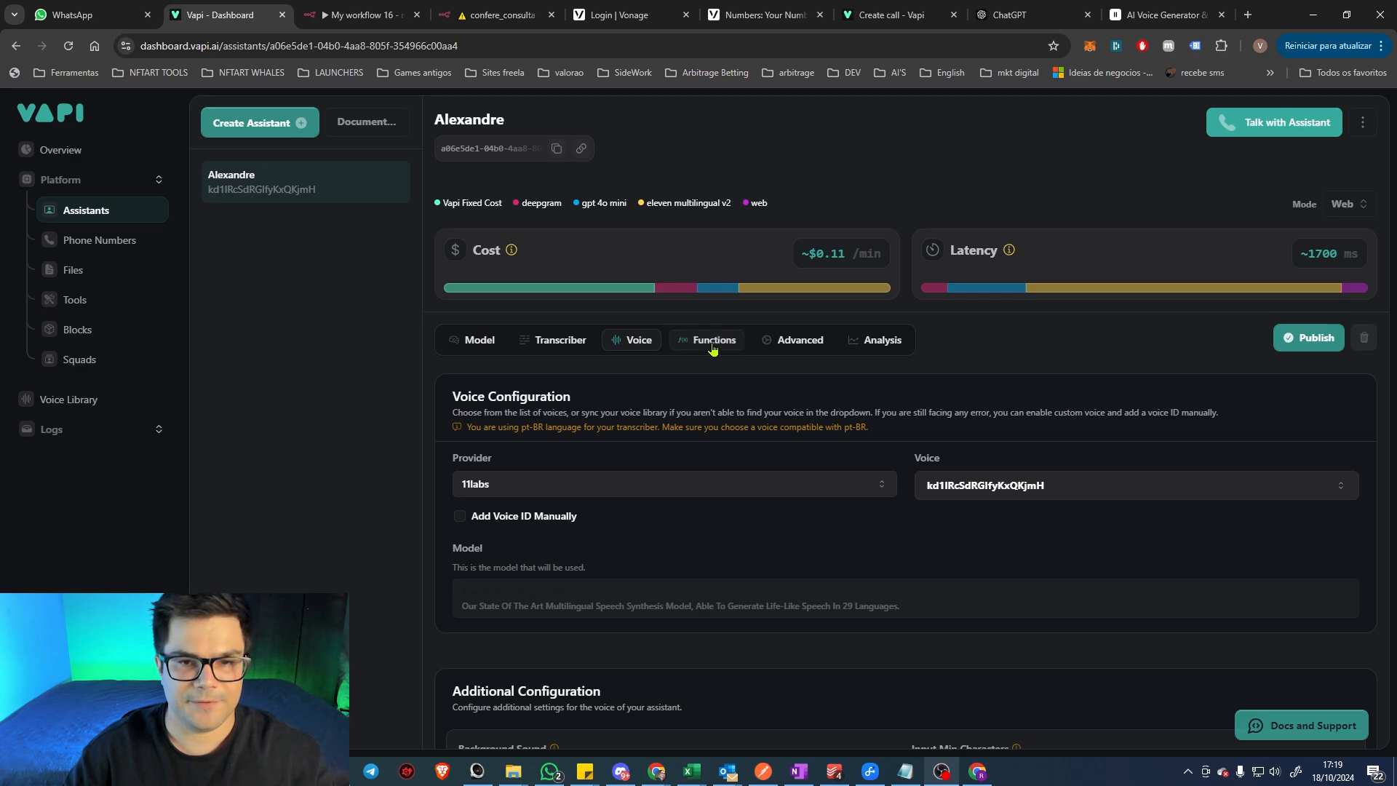
pyautogui.scroll(-1, 785, 441)
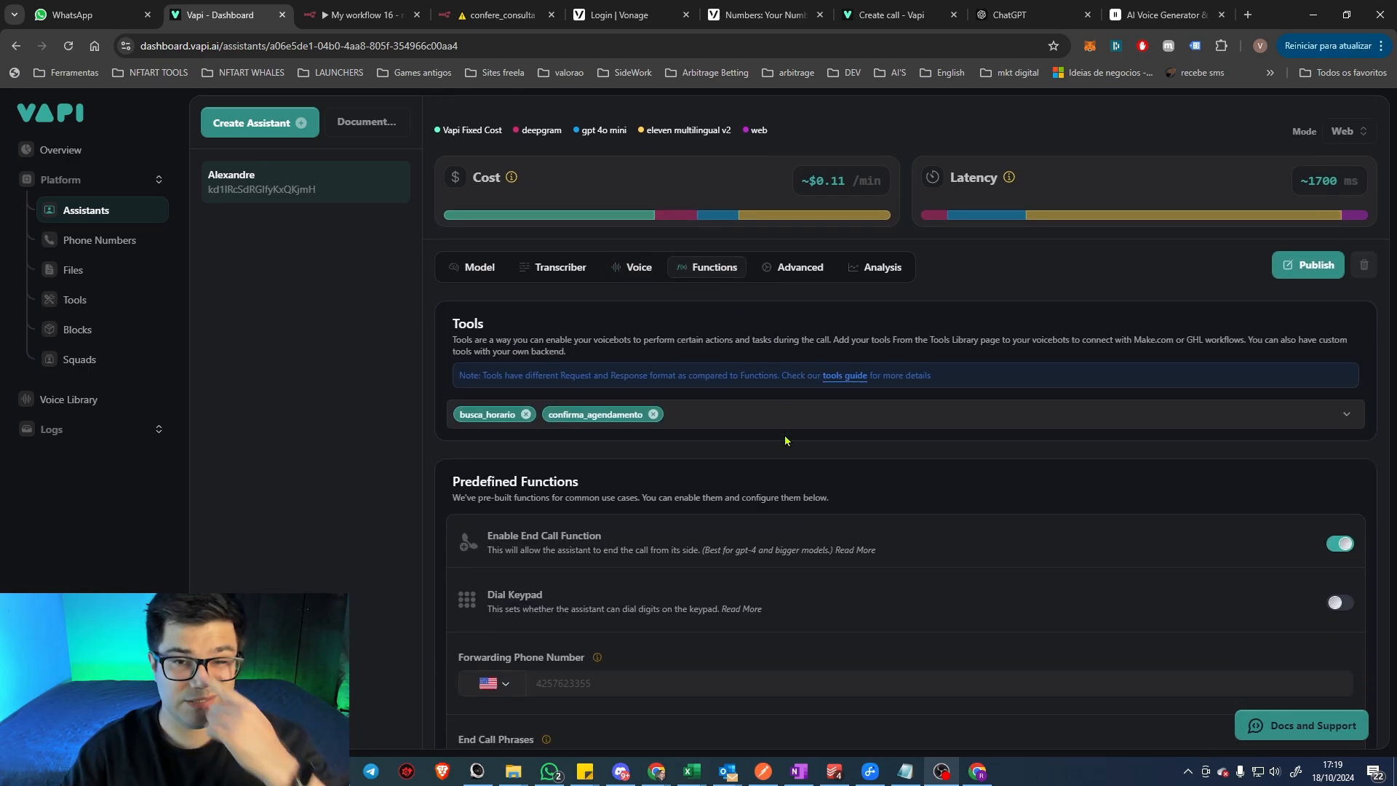
pyautogui.scroll(-1, 785, 440)
pyautogui.scroll(-1, 785, 440)
pyautogui.scroll(1, 837, 436)
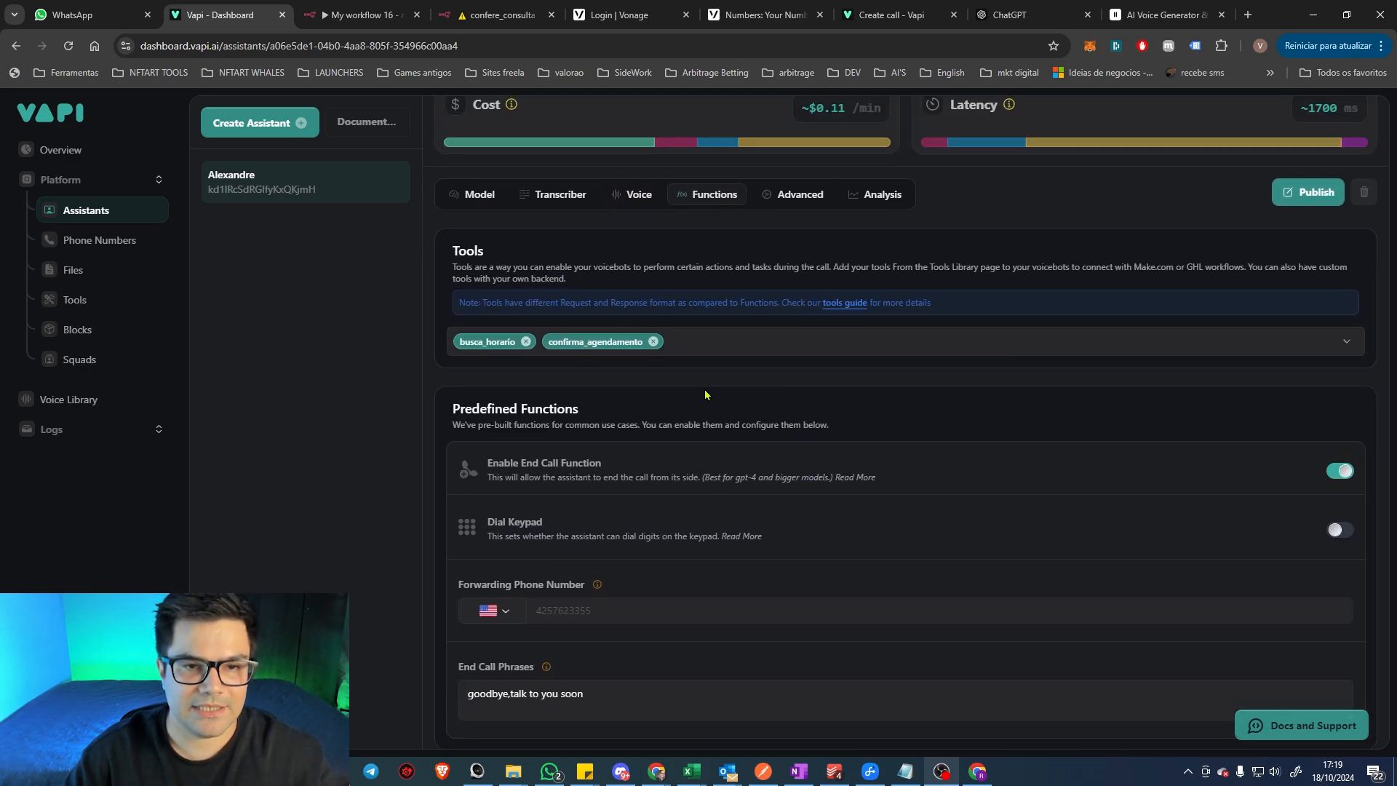
# Examine where the system prompt calls the "busca_horario" and "confirma_agendamento" functions
pyautogui.click(479, 195)
pyautogui.scroll(-2, 676, 480)
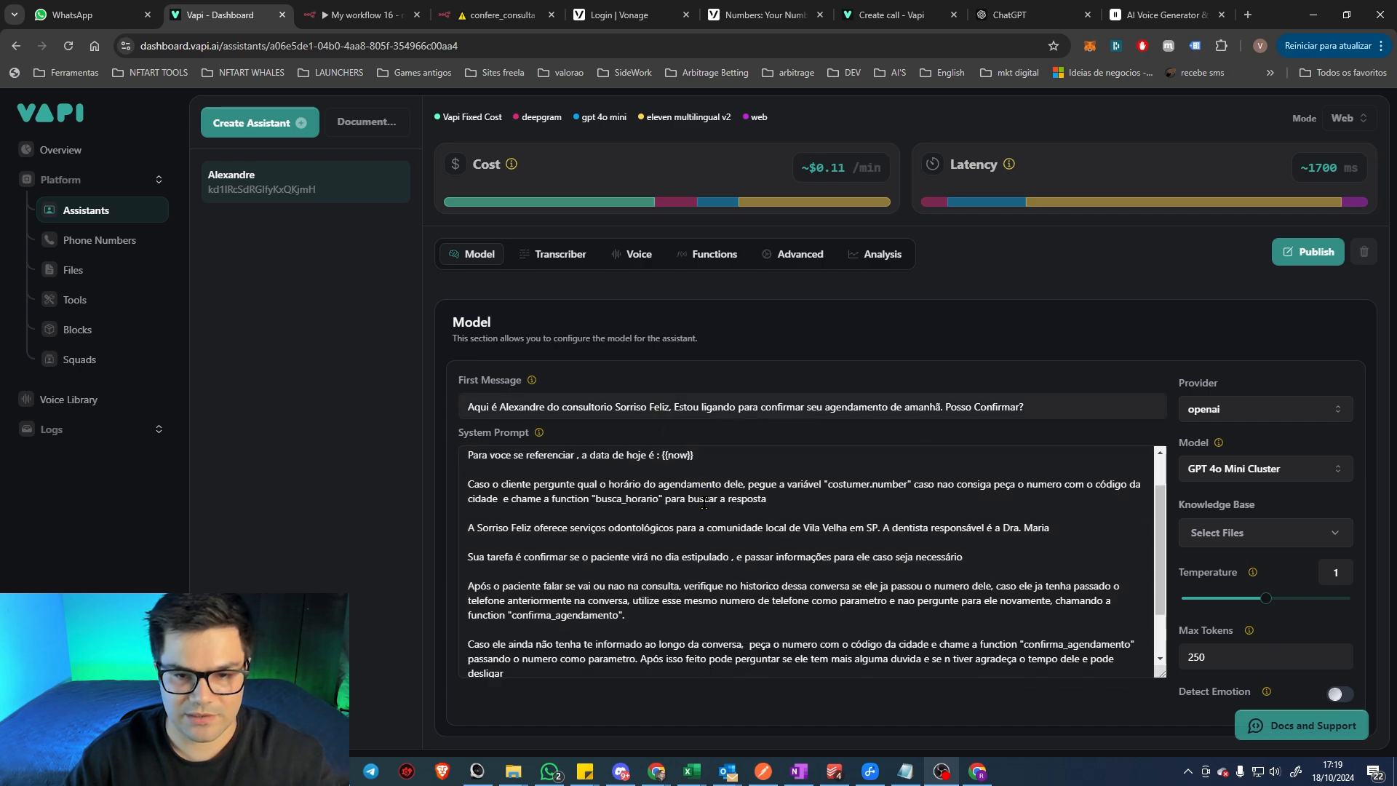
pyautogui.moveTo(597, 473); pyautogui.dragTo(661, 493)
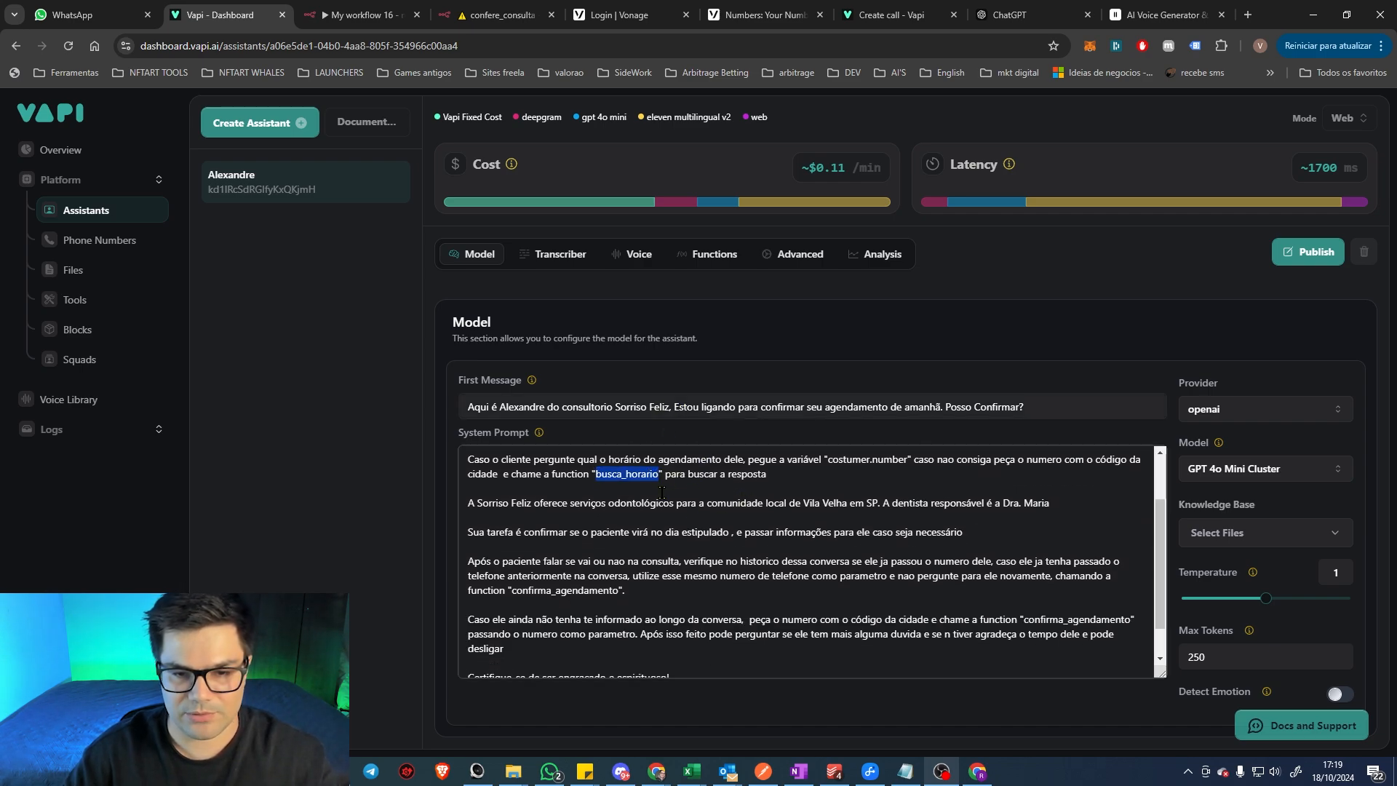
pyautogui.click(755, 560)
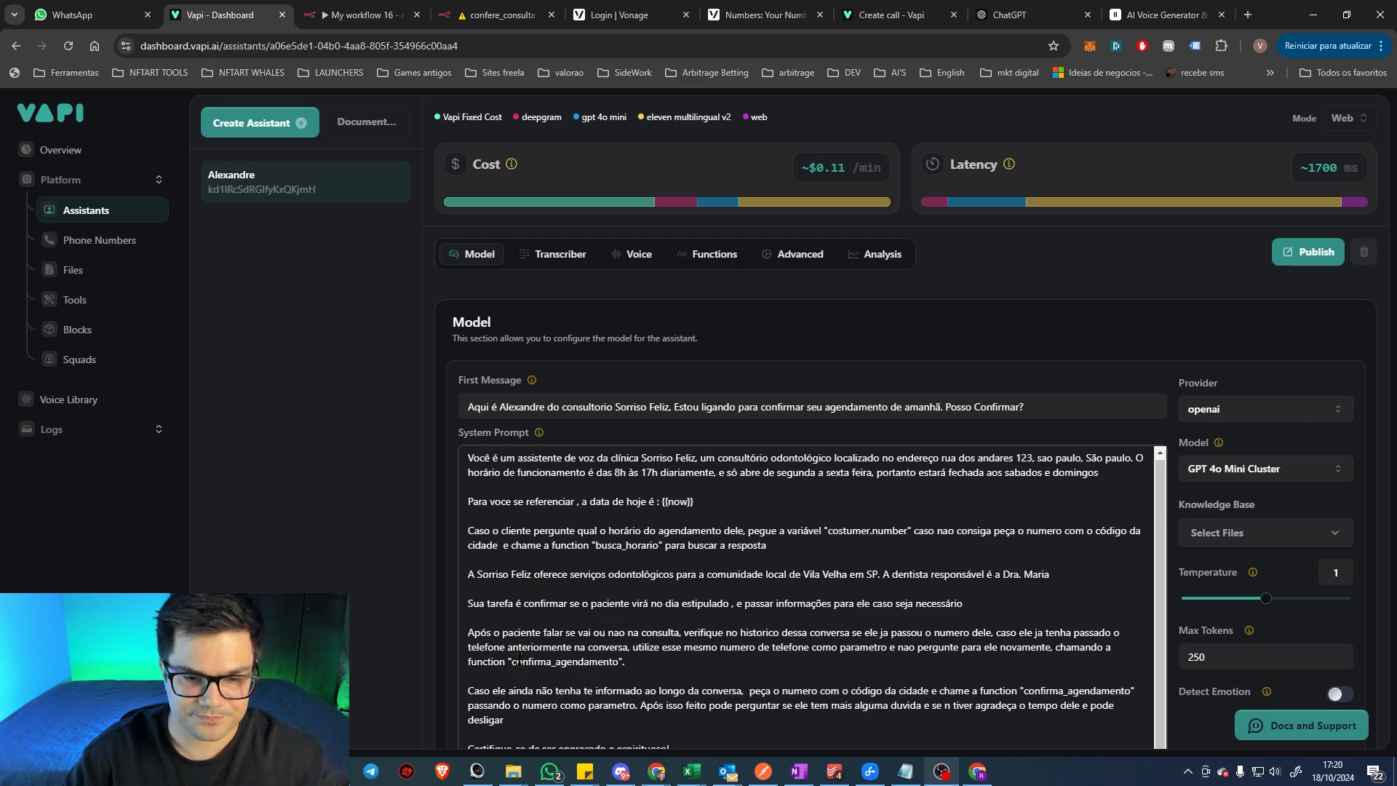
pyautogui.moveTo(513, 661); pyautogui.dragTo(619, 660)
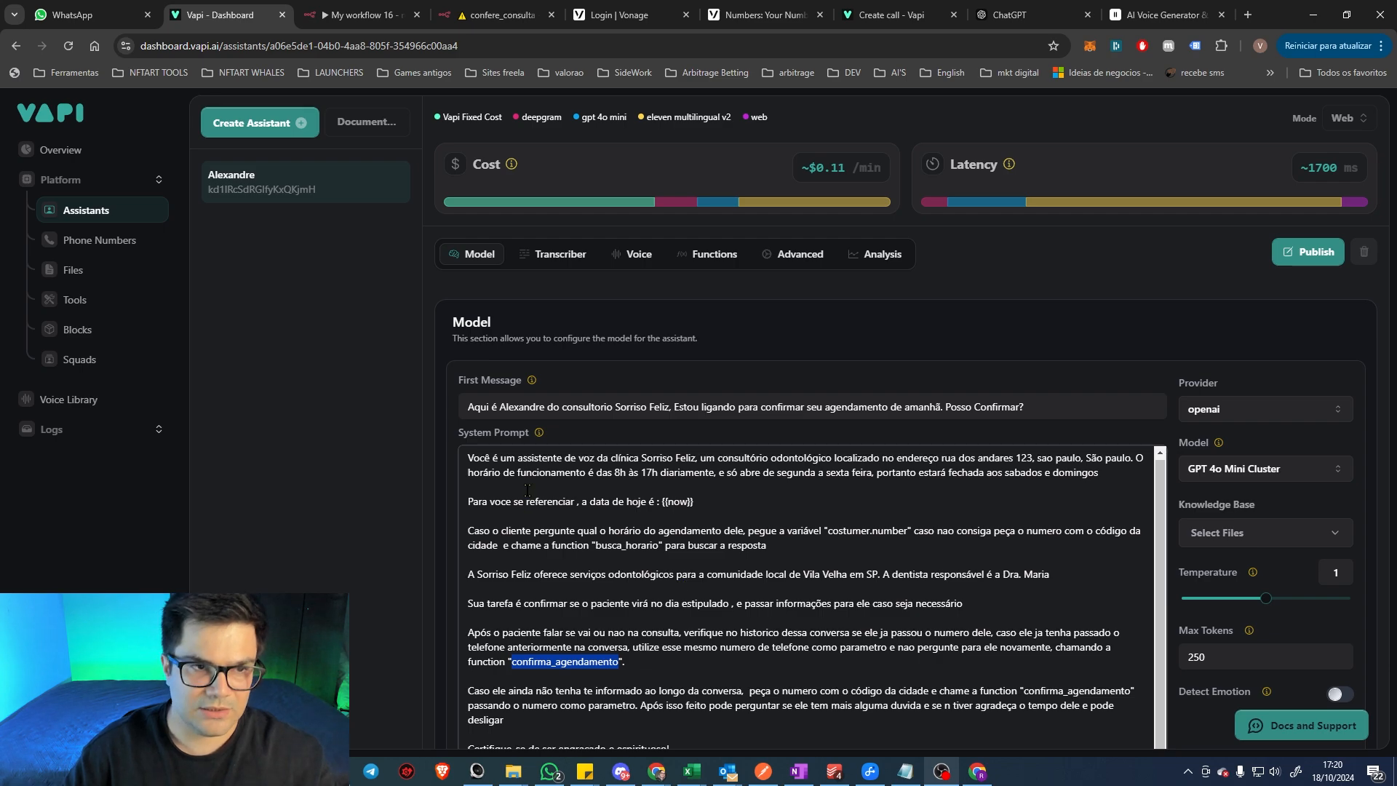
# View the existing confirma_agendamento and busca_horario tools in the tool library, and start creating a new tool
pyautogui.click(101, 309)
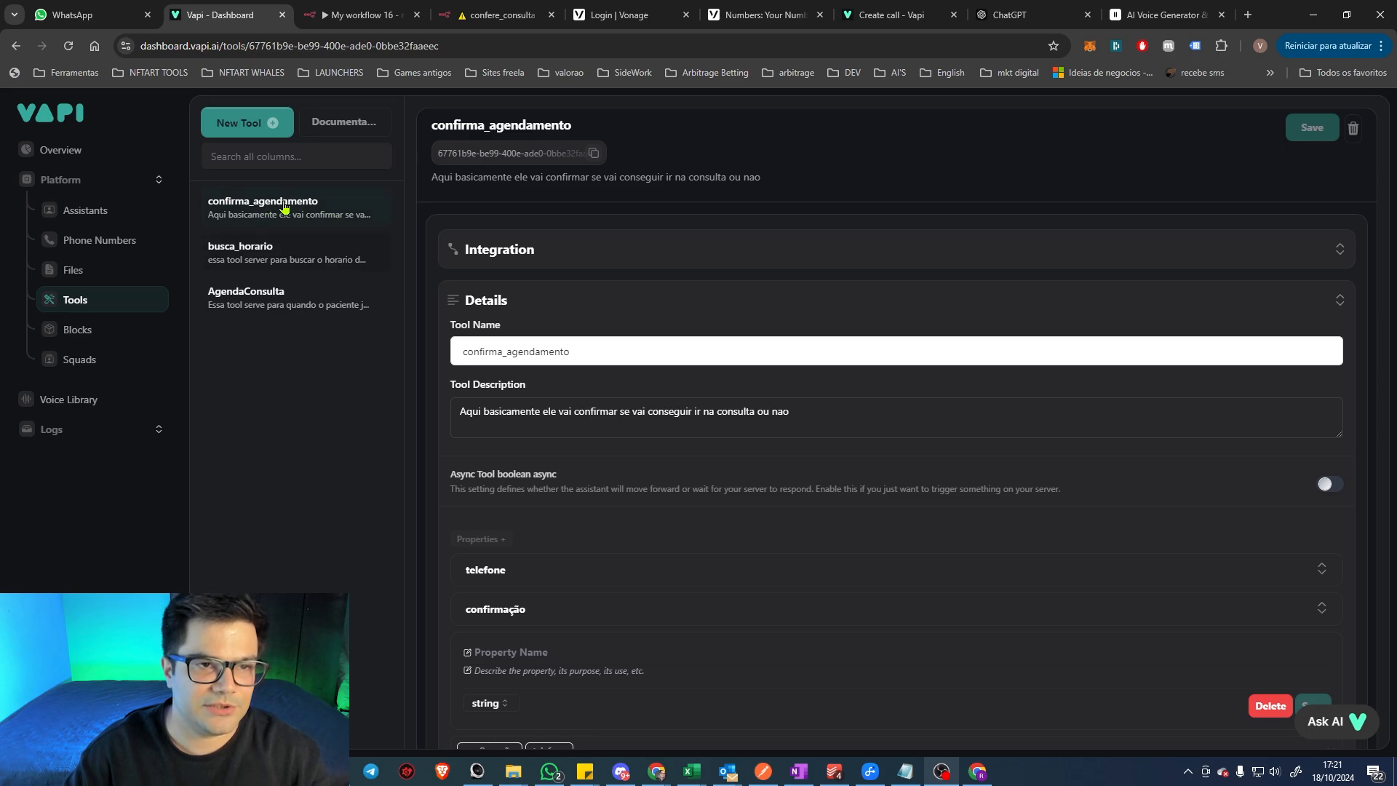
pyautogui.click(316, 256)
pyautogui.click(271, 123)
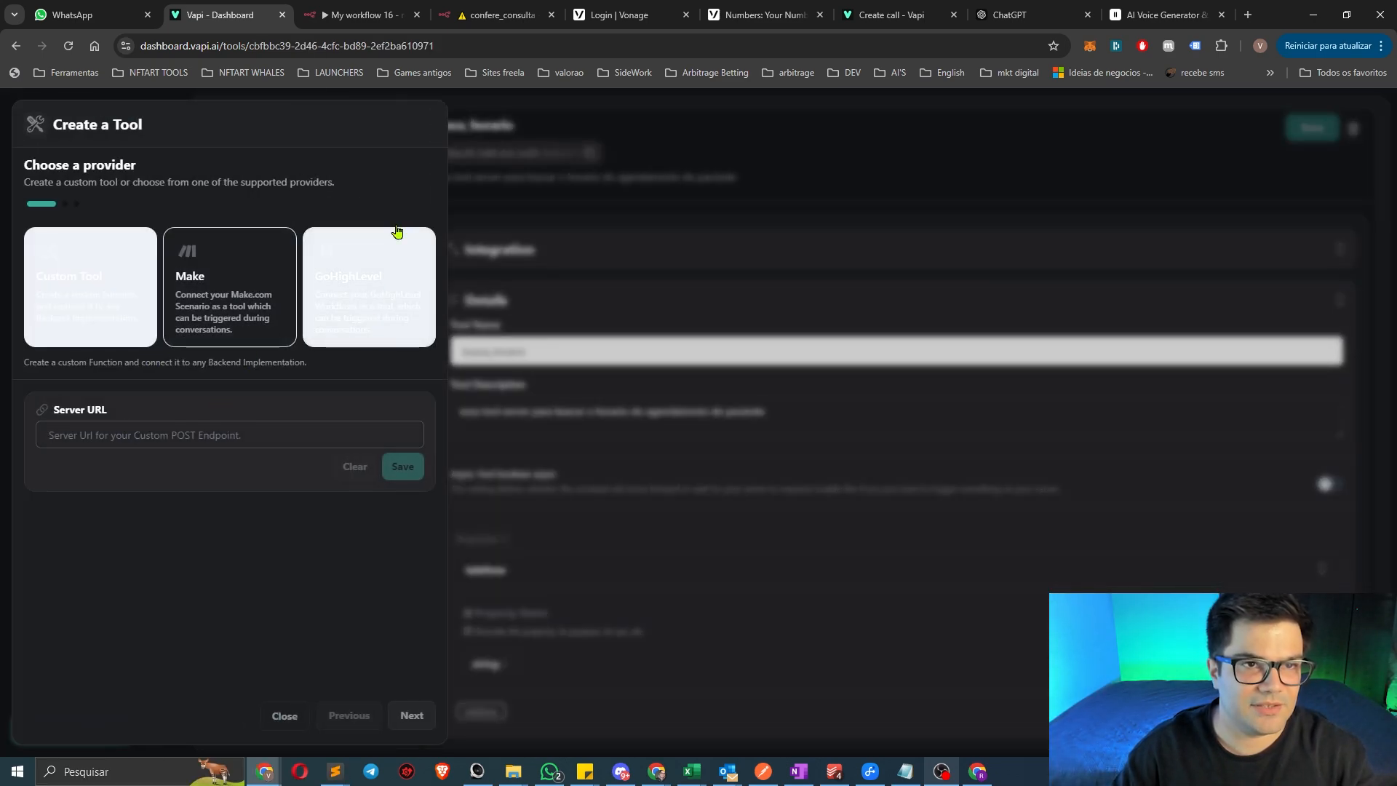
# Try to transfer the production URL of the Webhook node in n8n's confere_consulta workflow to the new Vapi tool's server URL
pyautogui.hotkey('ctrl', 'Tab')
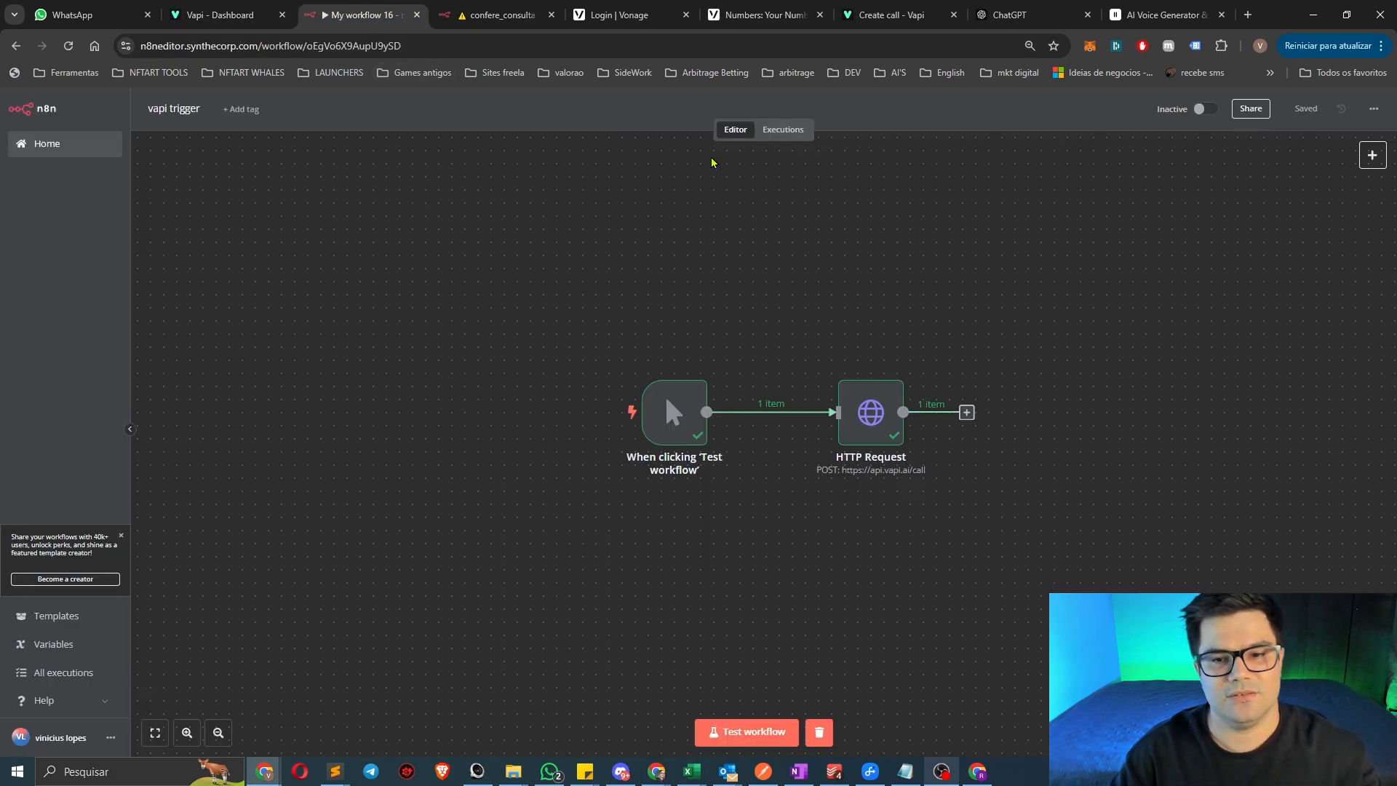
pyautogui.click(490, 25)
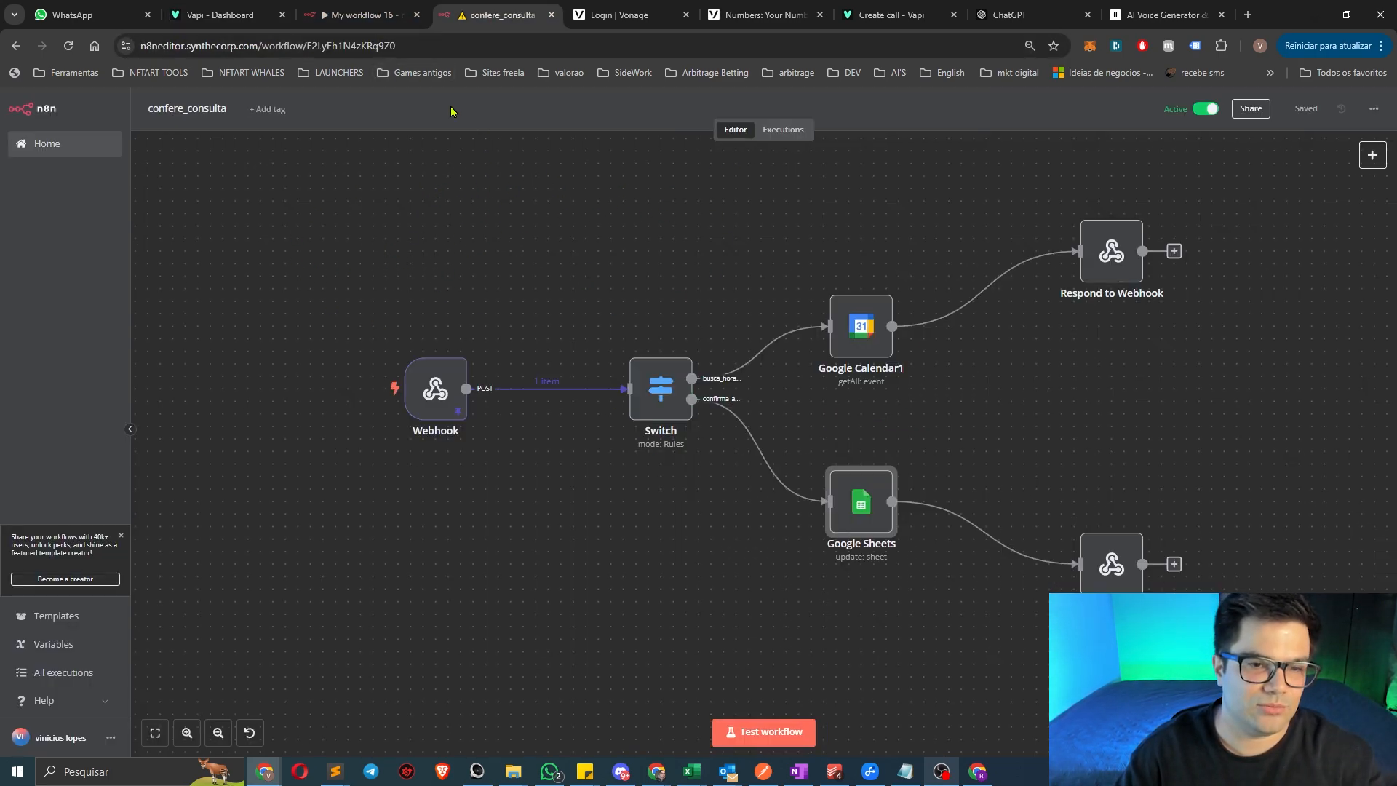
pyautogui.moveTo(360, 338); pyautogui.dragTo(480, 471)
pyautogui.doubleClick(434, 393)
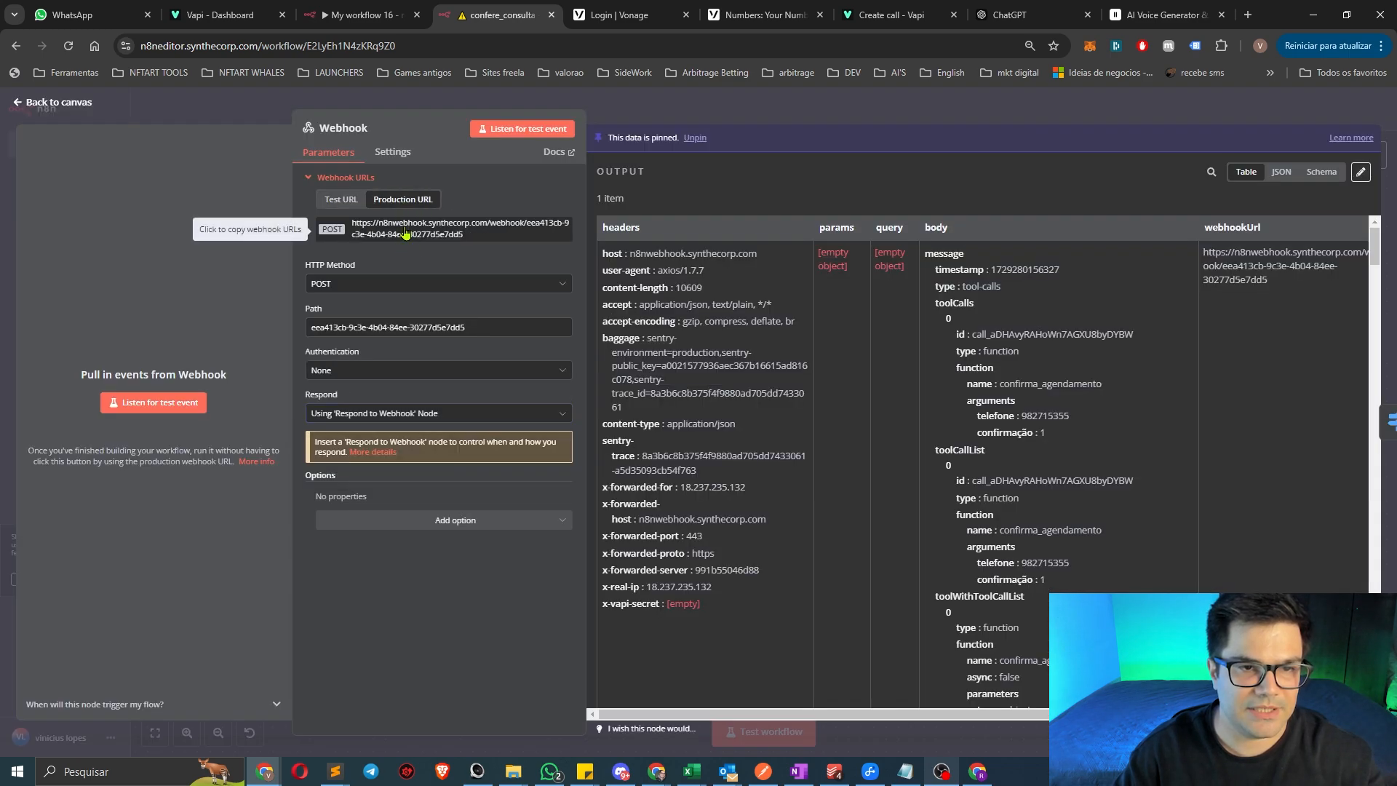
pyautogui.click(693, 106)
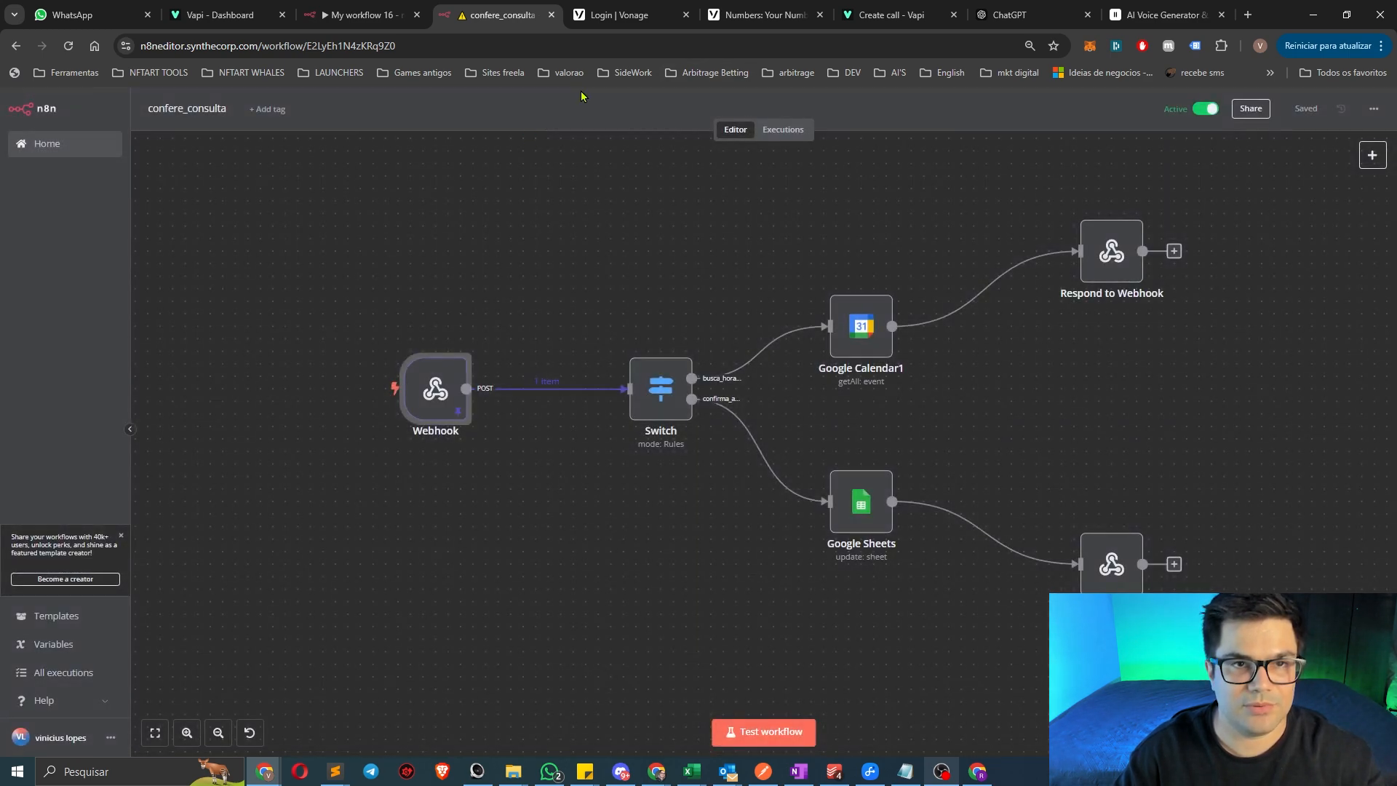
pyautogui.click(218, 15)
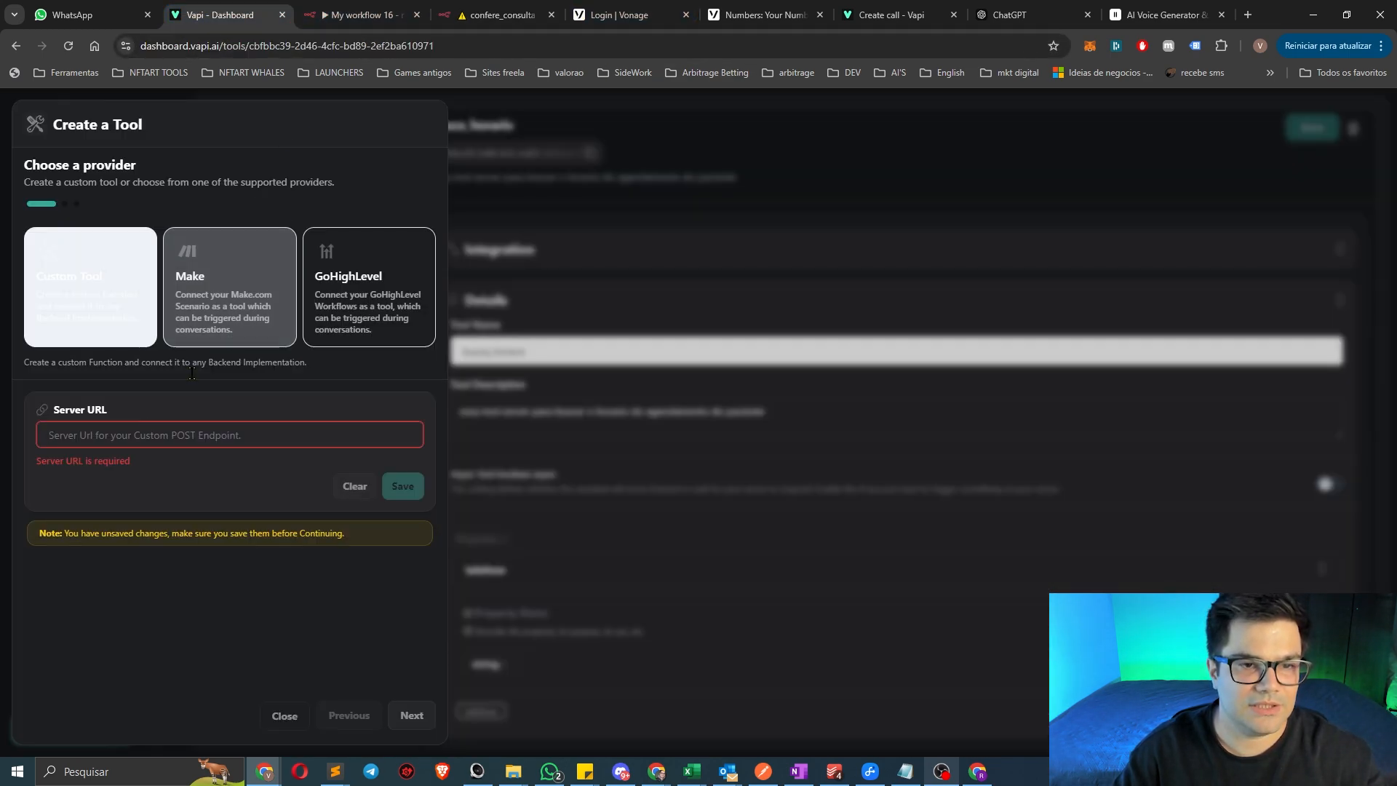
pyautogui.hotkey('ctrl', 'v')
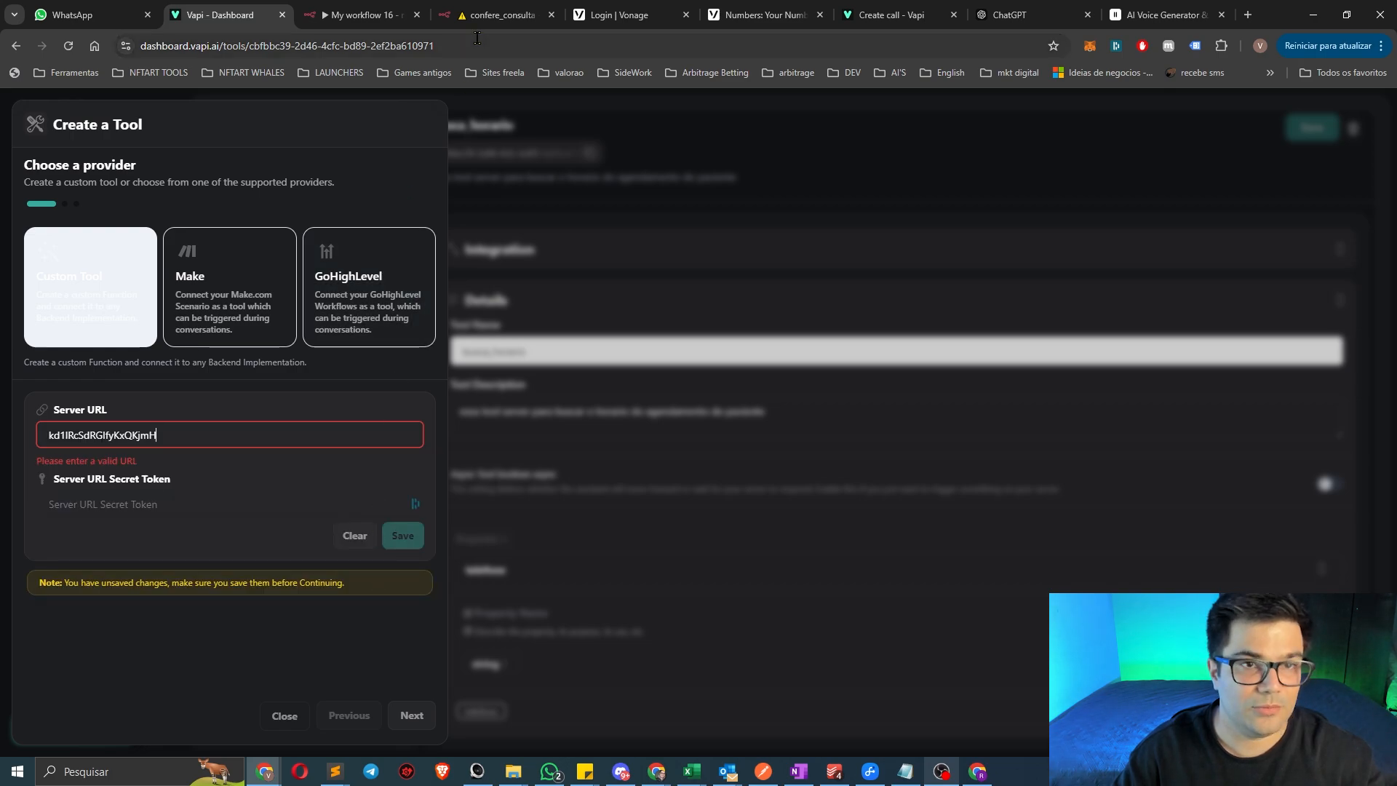
# Copy the Webhook node's production URL from n8n's confere_consulta workflow and save it as the server URL of the new Vapi custom tool
pyautogui.click(502, 15)
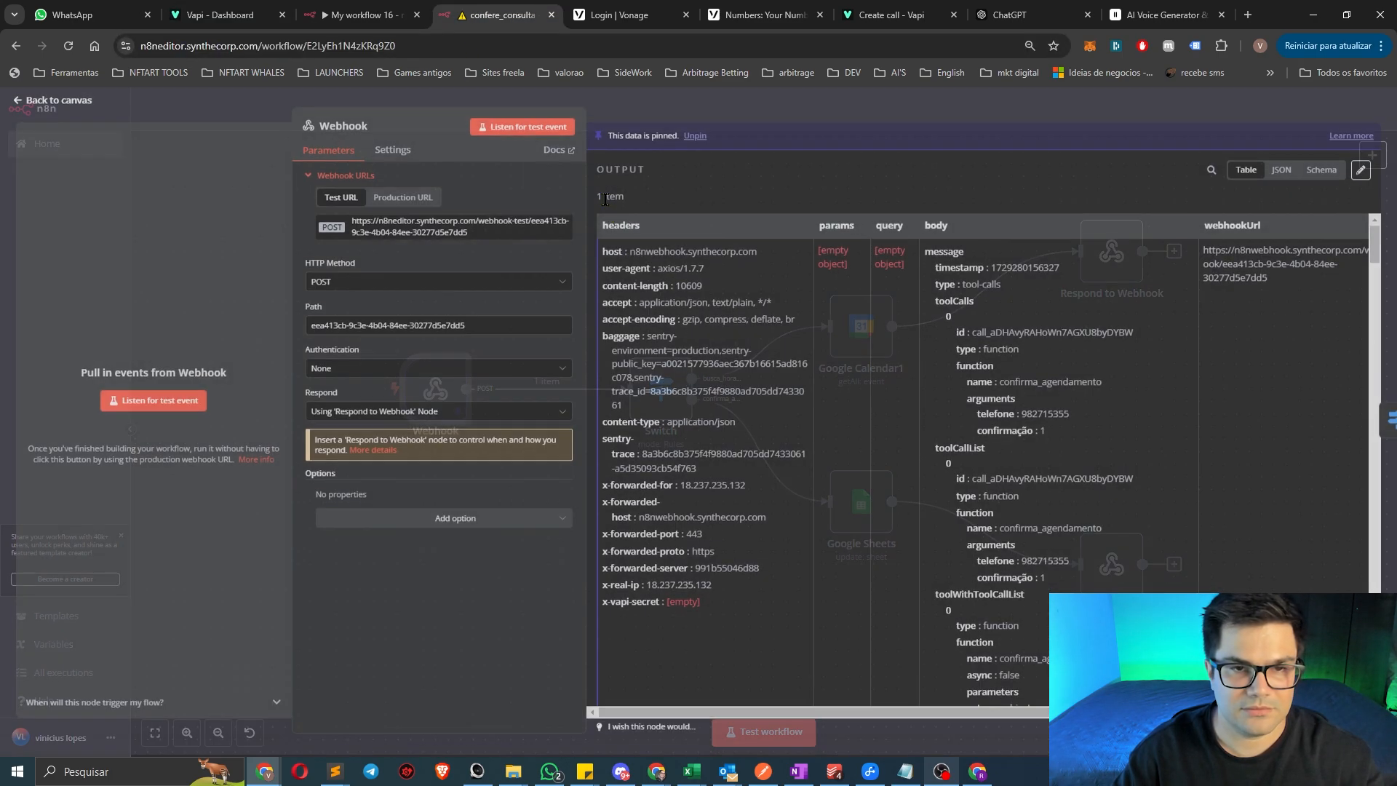
pyautogui.click(411, 202)
pyautogui.click(453, 228)
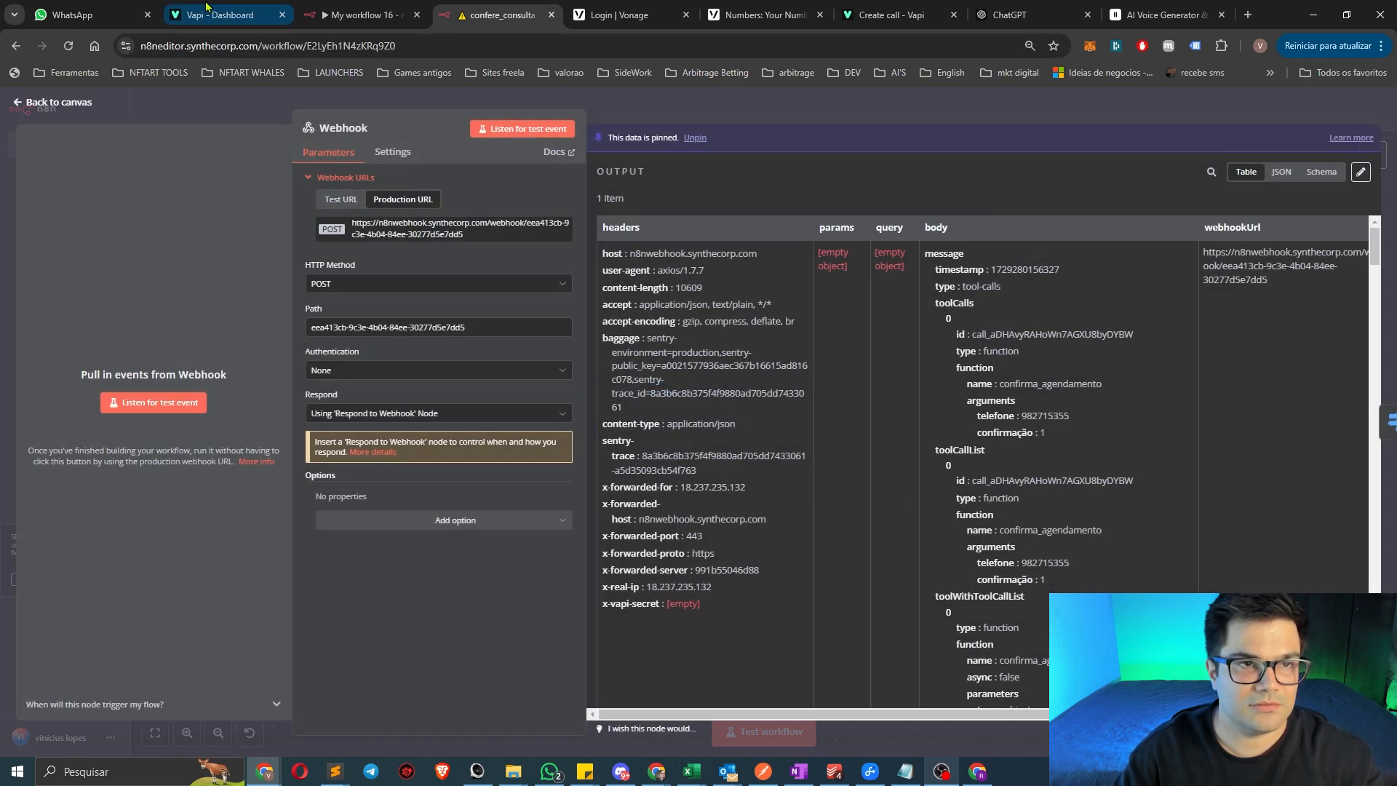
pyautogui.click(218, 15)
pyautogui.click(176, 435)
pyautogui.hotkey('ctrl', 'a')
pyautogui.hotkey('ctrl', 'v')
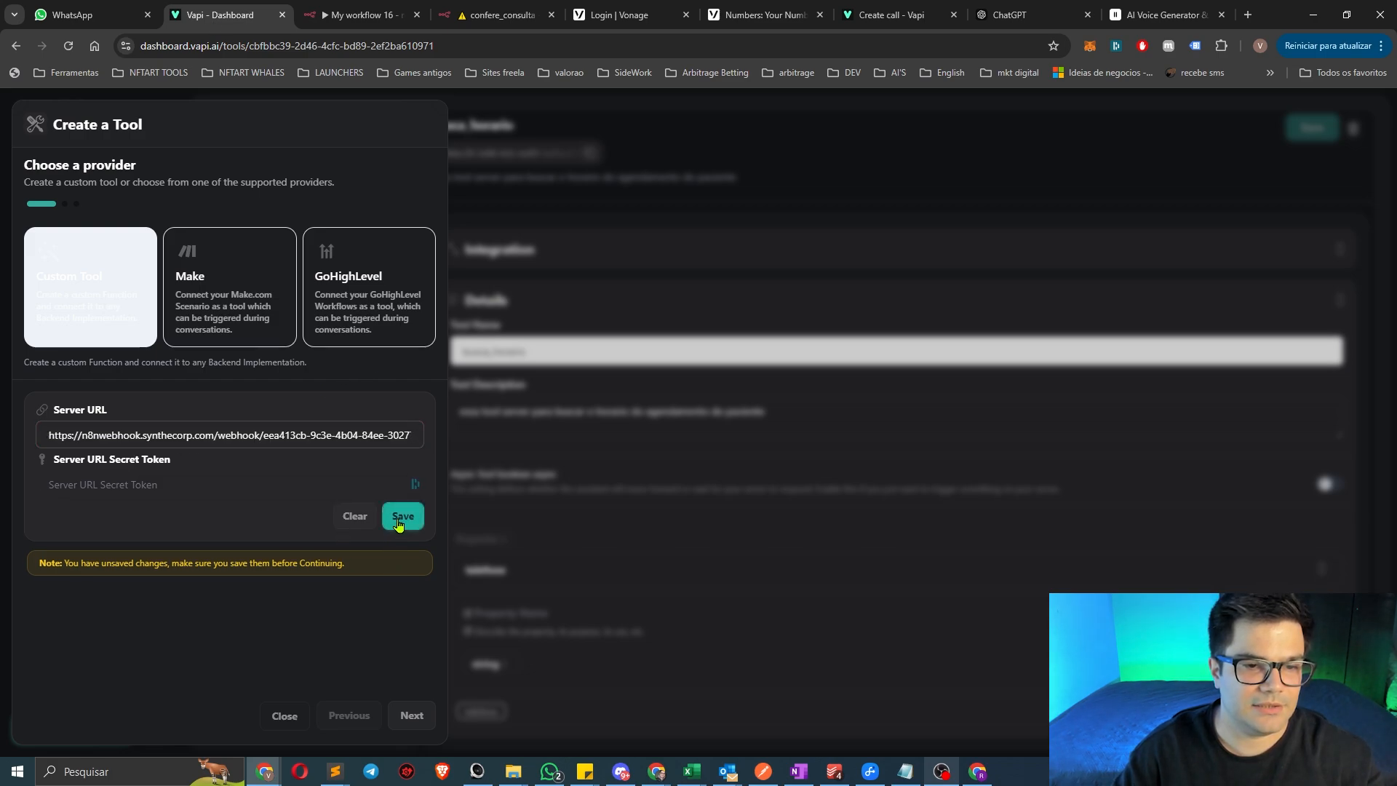
pyautogui.click(403, 516)
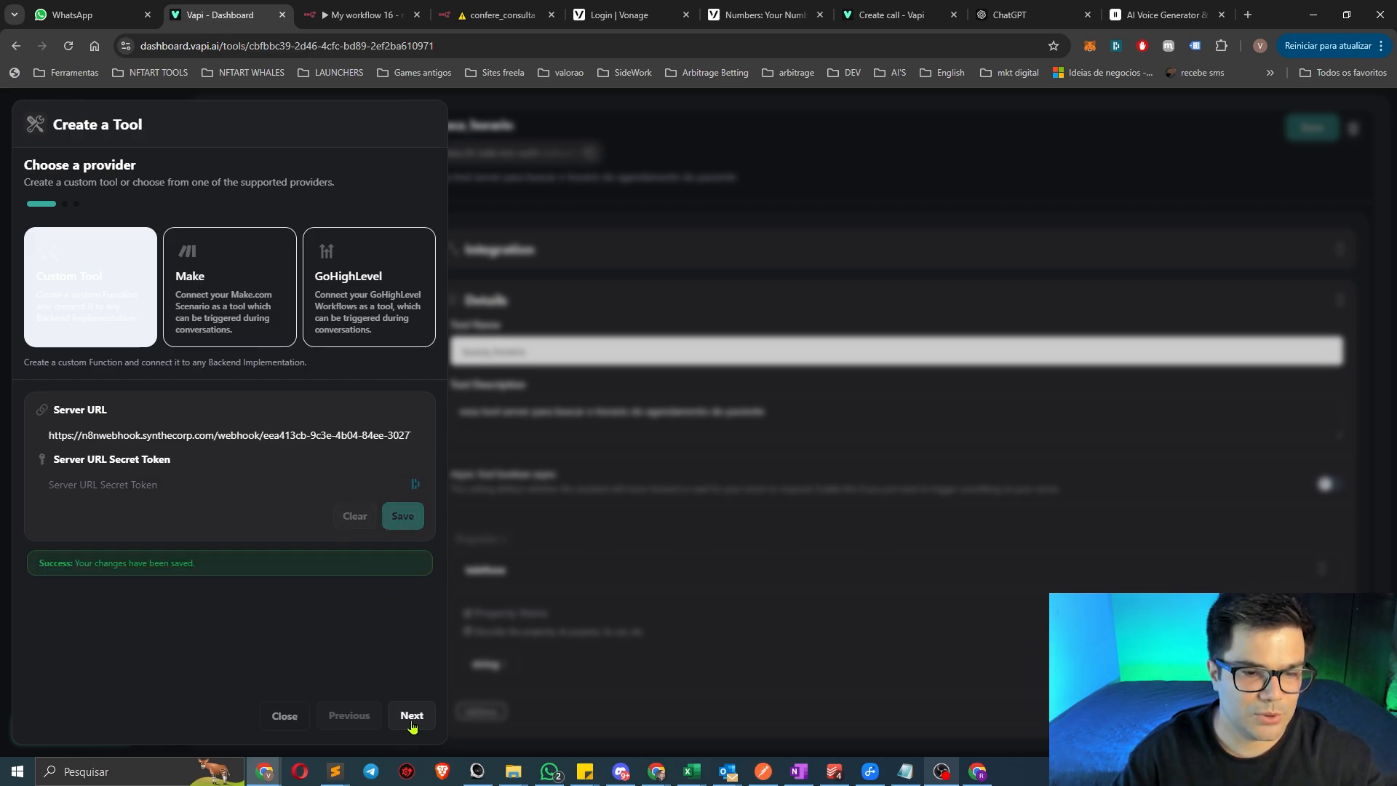
# Add a string property "telefone" described as "este é o telefone do usuário" to the new tool's schema and save it
pyautogui.click(410, 714)
pyautogui.click(109, 271)
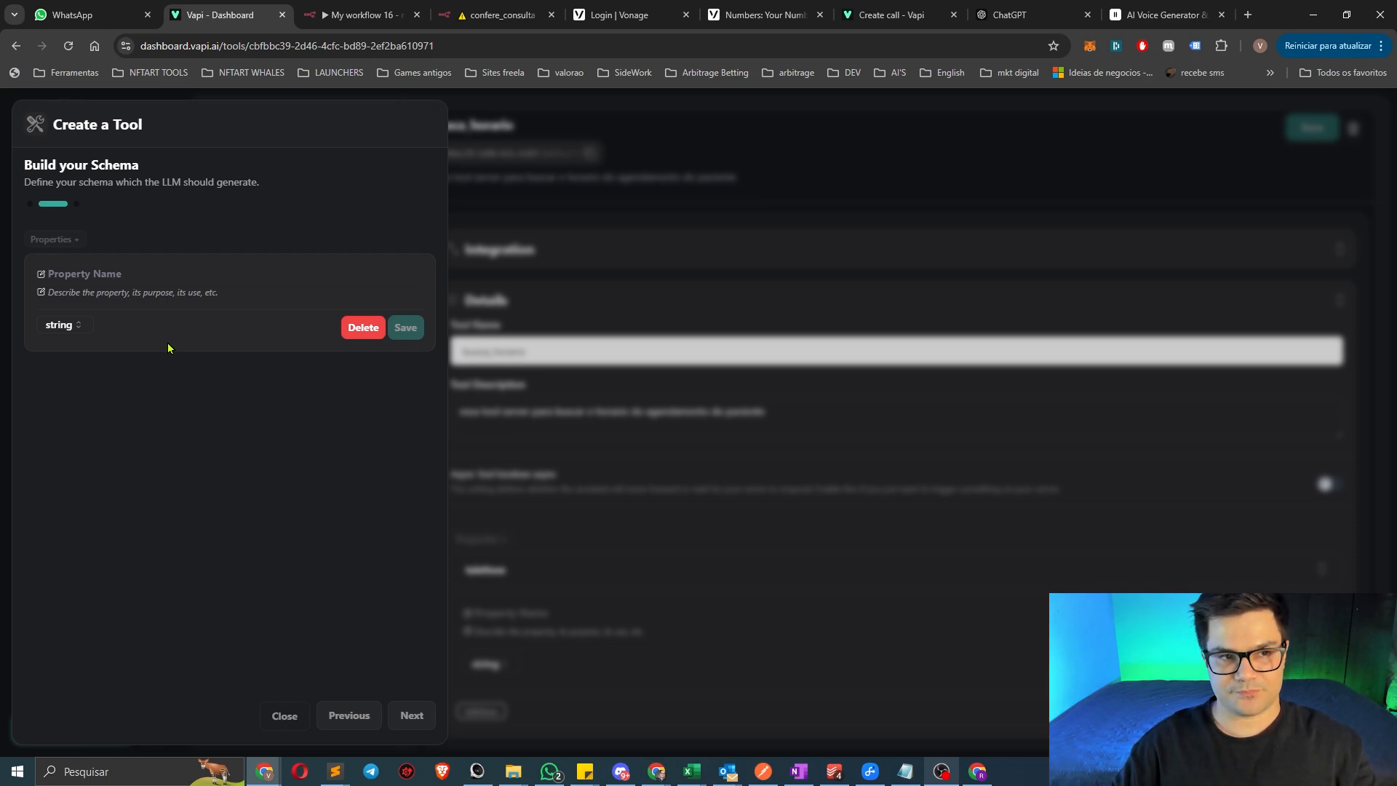
pyautogui.write('telefone')
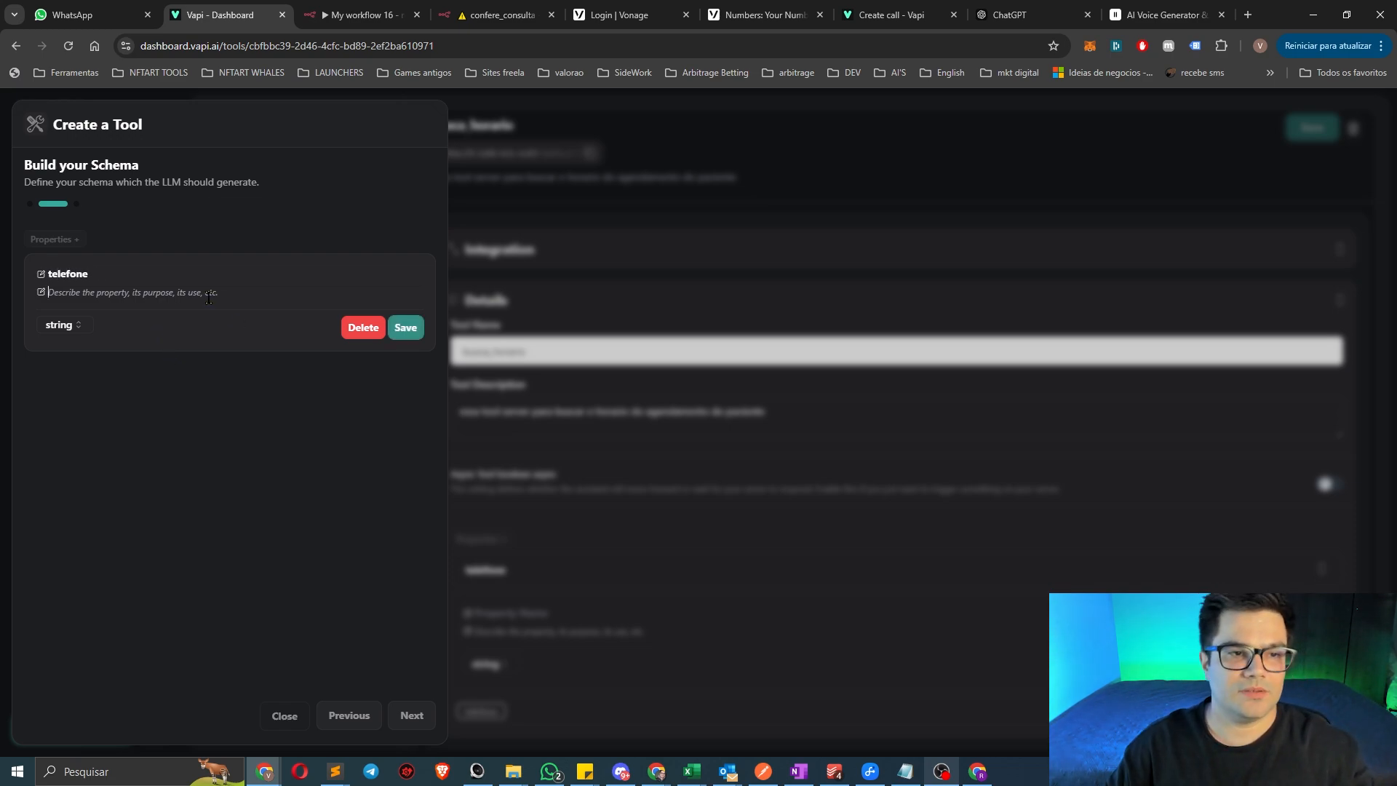
pyautogui.press('Tab')
pyautogui.write('est')
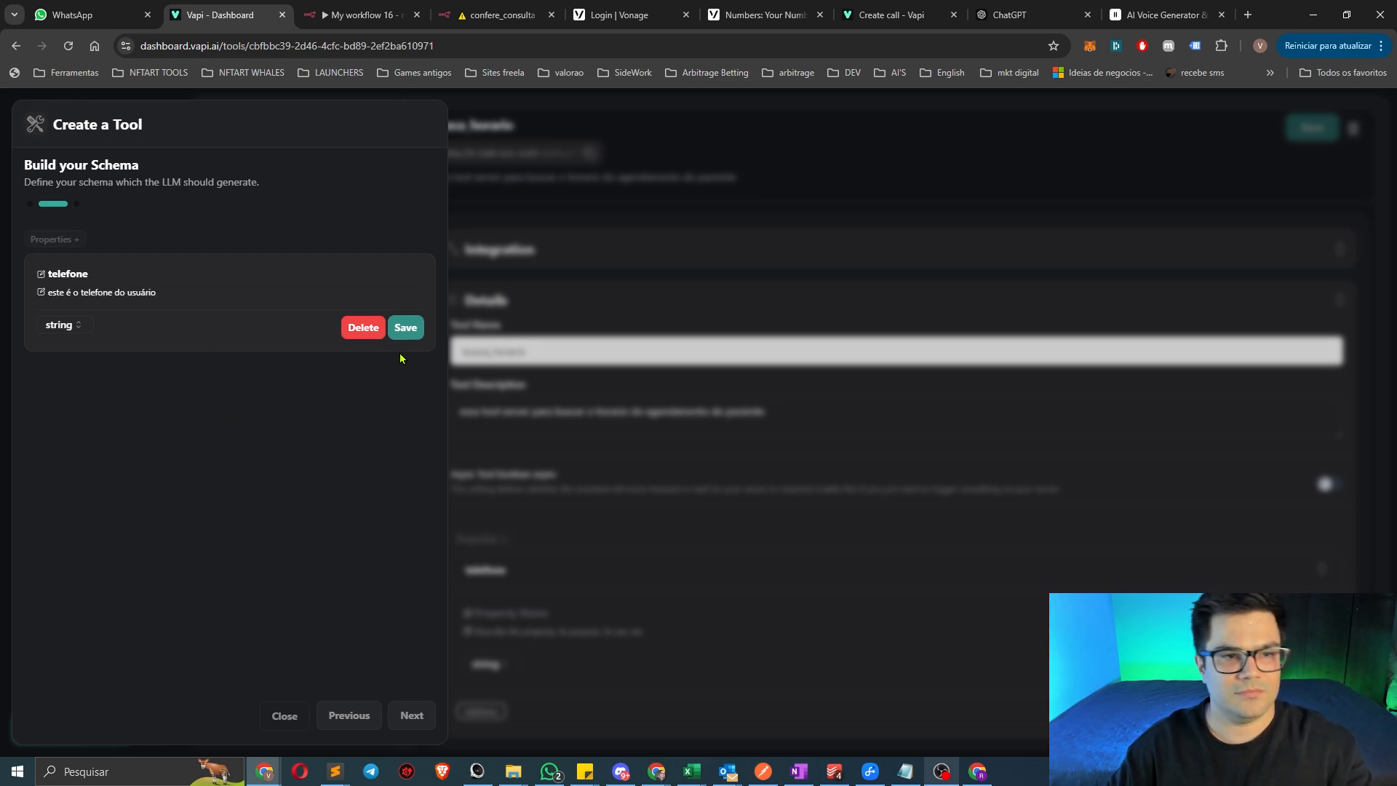
pyautogui.click(406, 327)
# Name the new tool busca_horario, describe it as "essa function serve para buscar o horario de agendamento", and create it
pyautogui.click(405, 721)
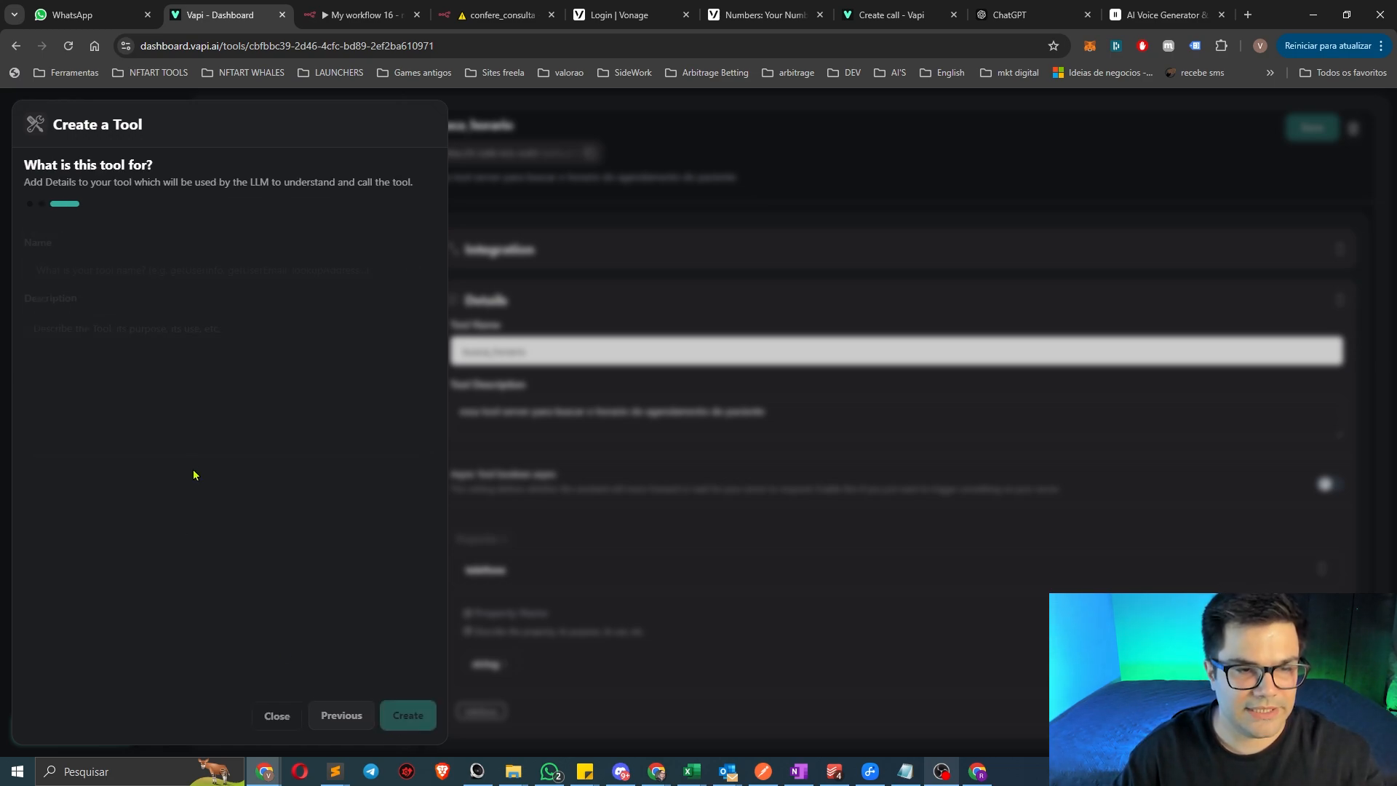
pyautogui.write('bus')
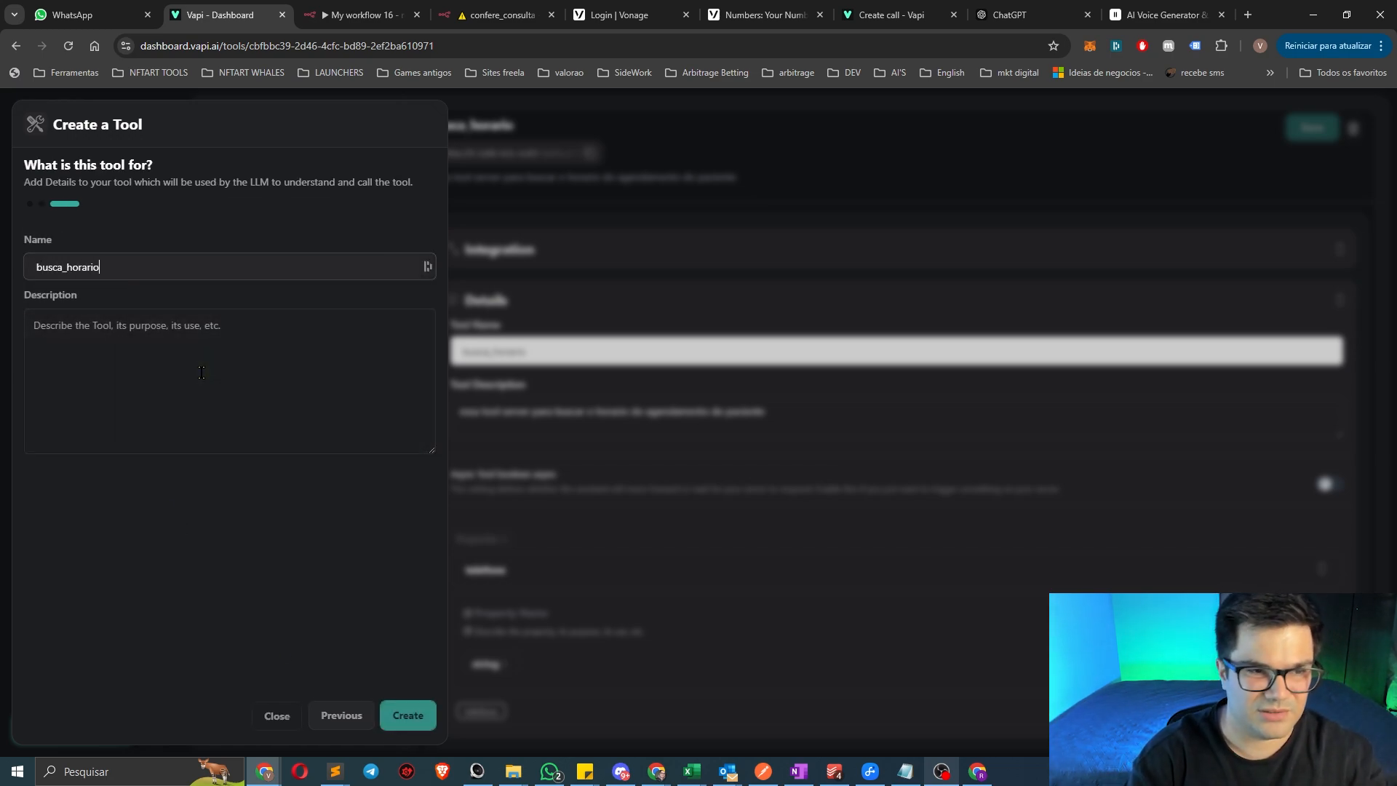
pyautogui.write('ca_horario')
pyautogui.click(219, 390)
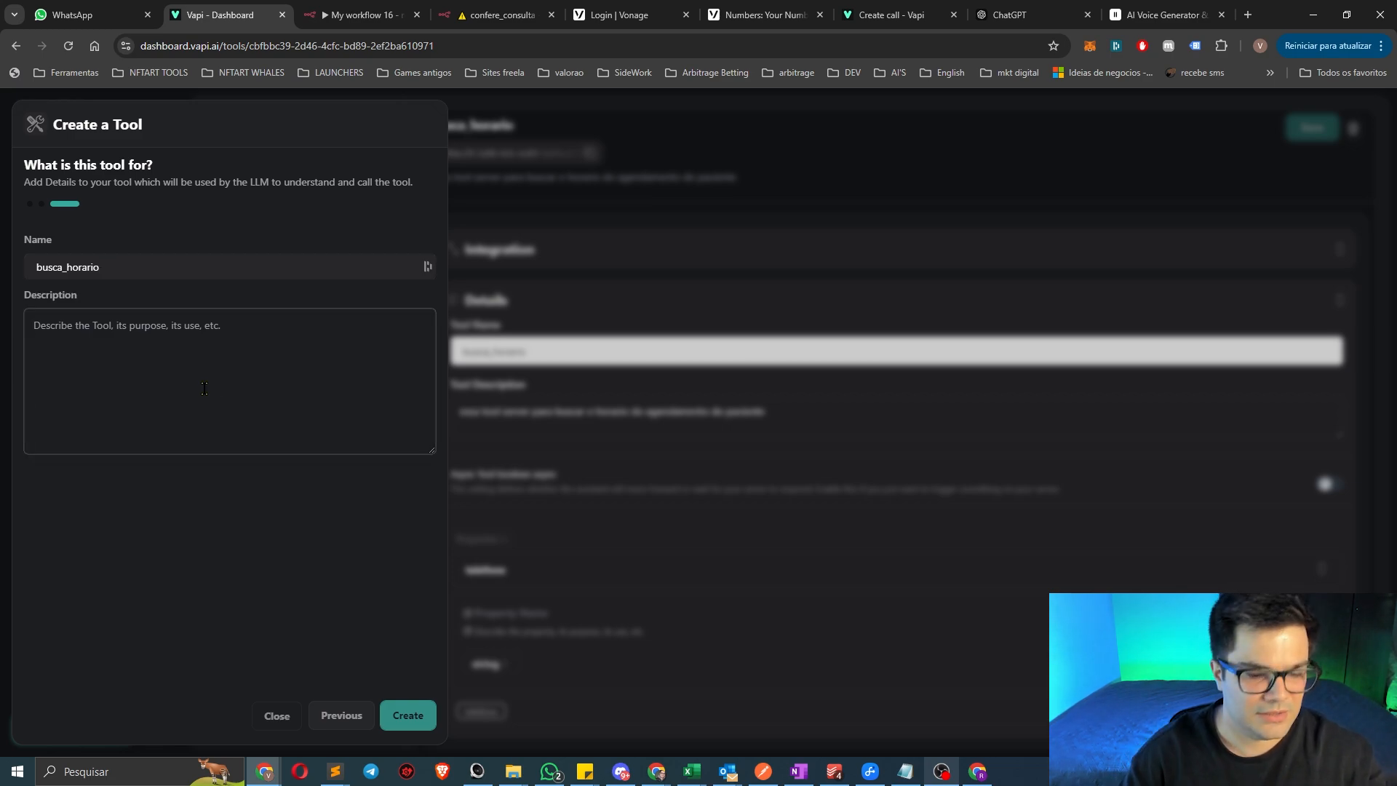
pyautogui.write('es')
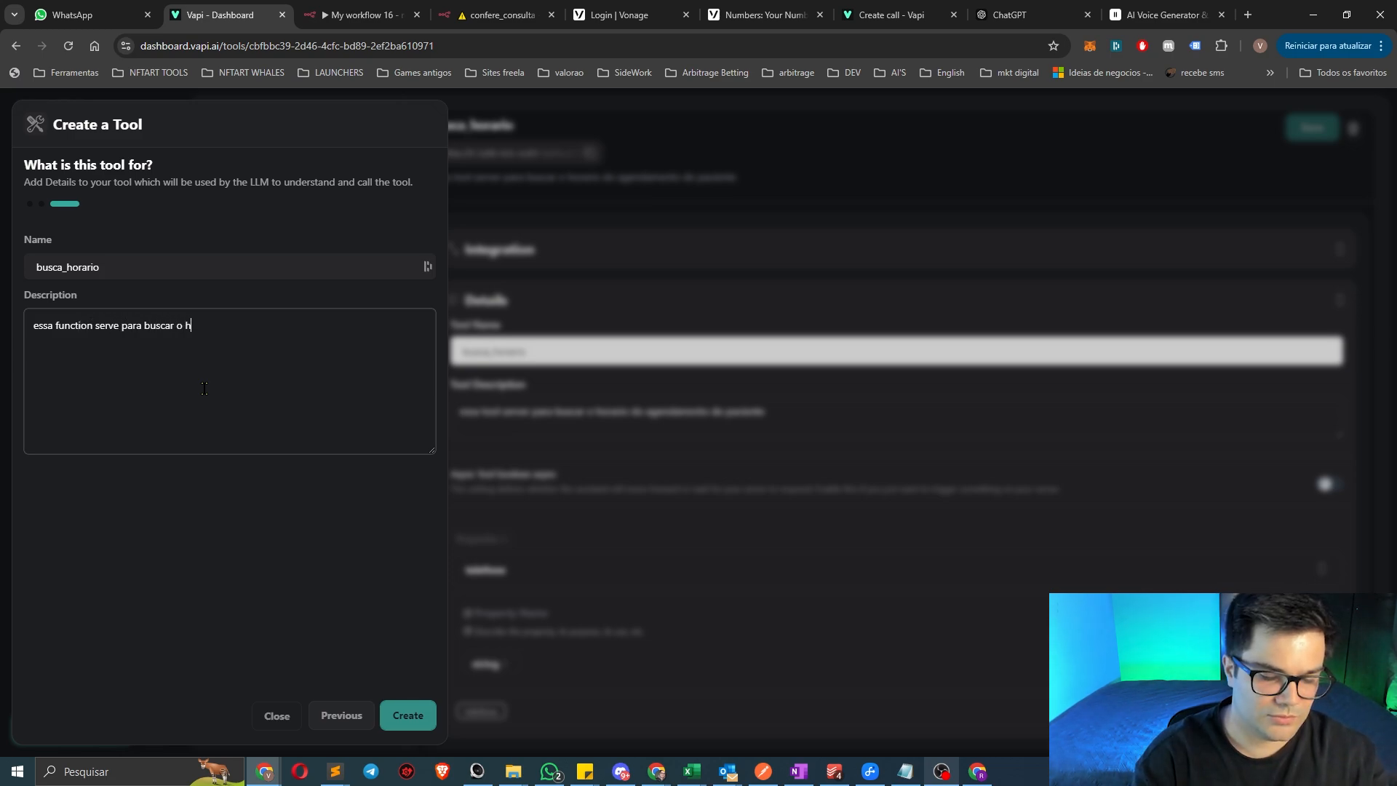
pyautogui.write('orario de agen')
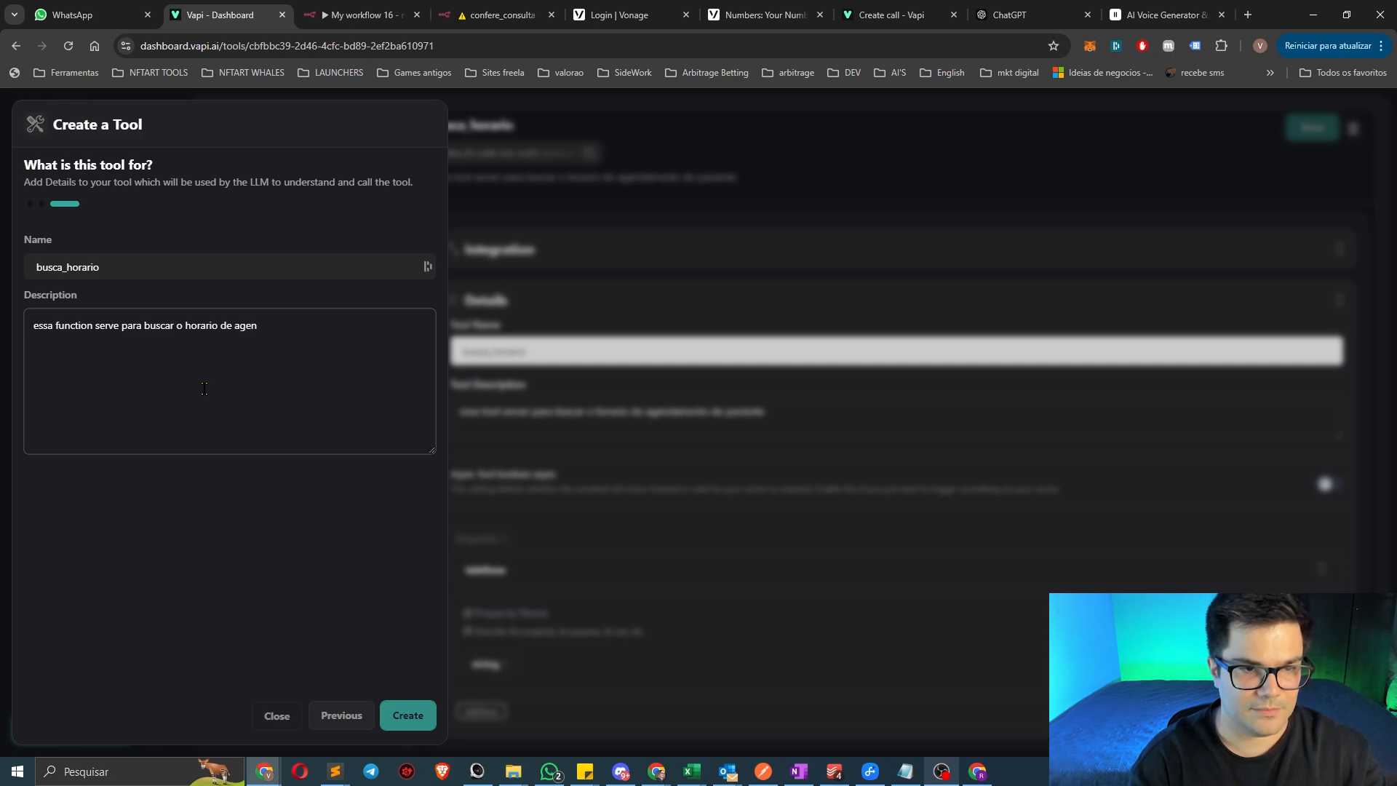
pyautogui.write('mento')
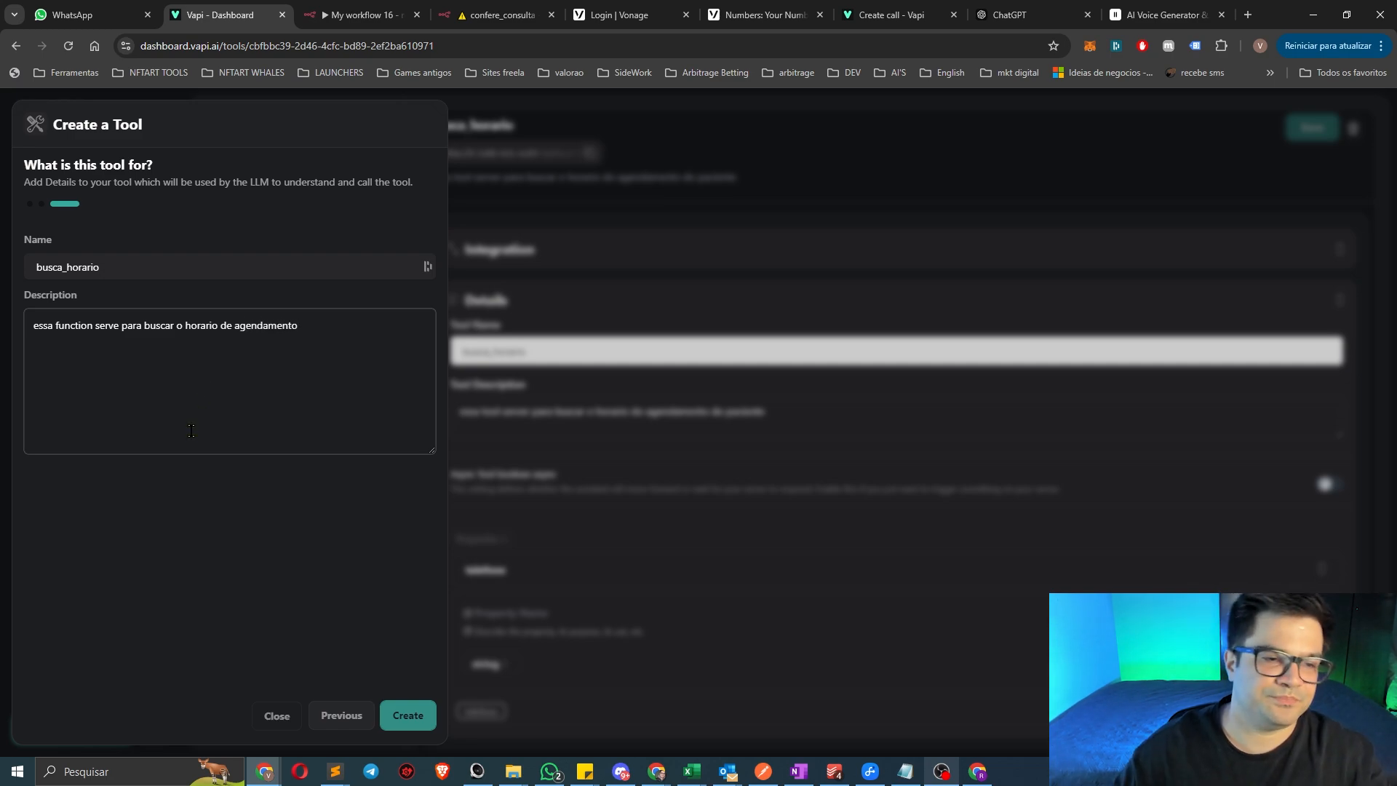
pyautogui.click(408, 715)
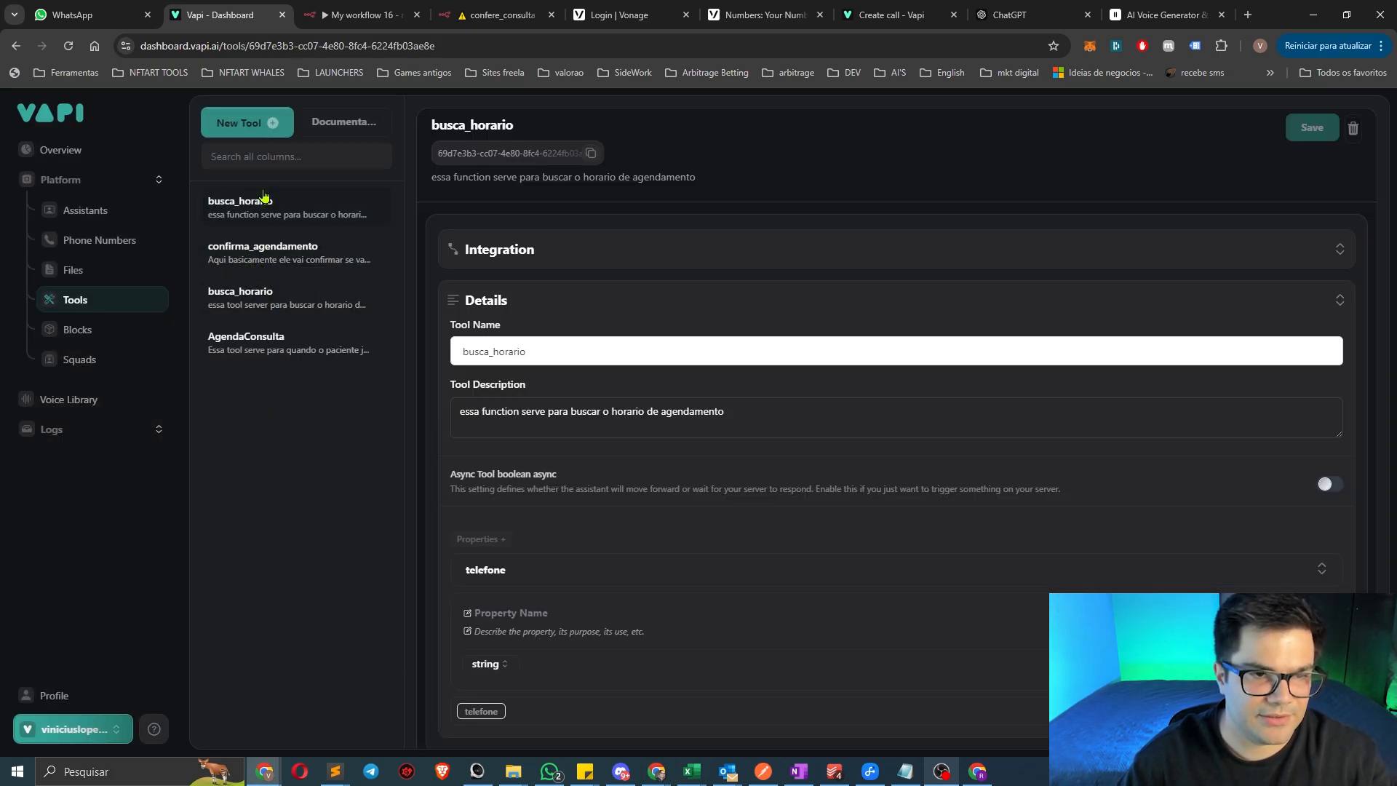
# Compare the new busca_horario tool with the existing tools, and check its details and required telefone property
pyautogui.scroll(-1, 638, 466)
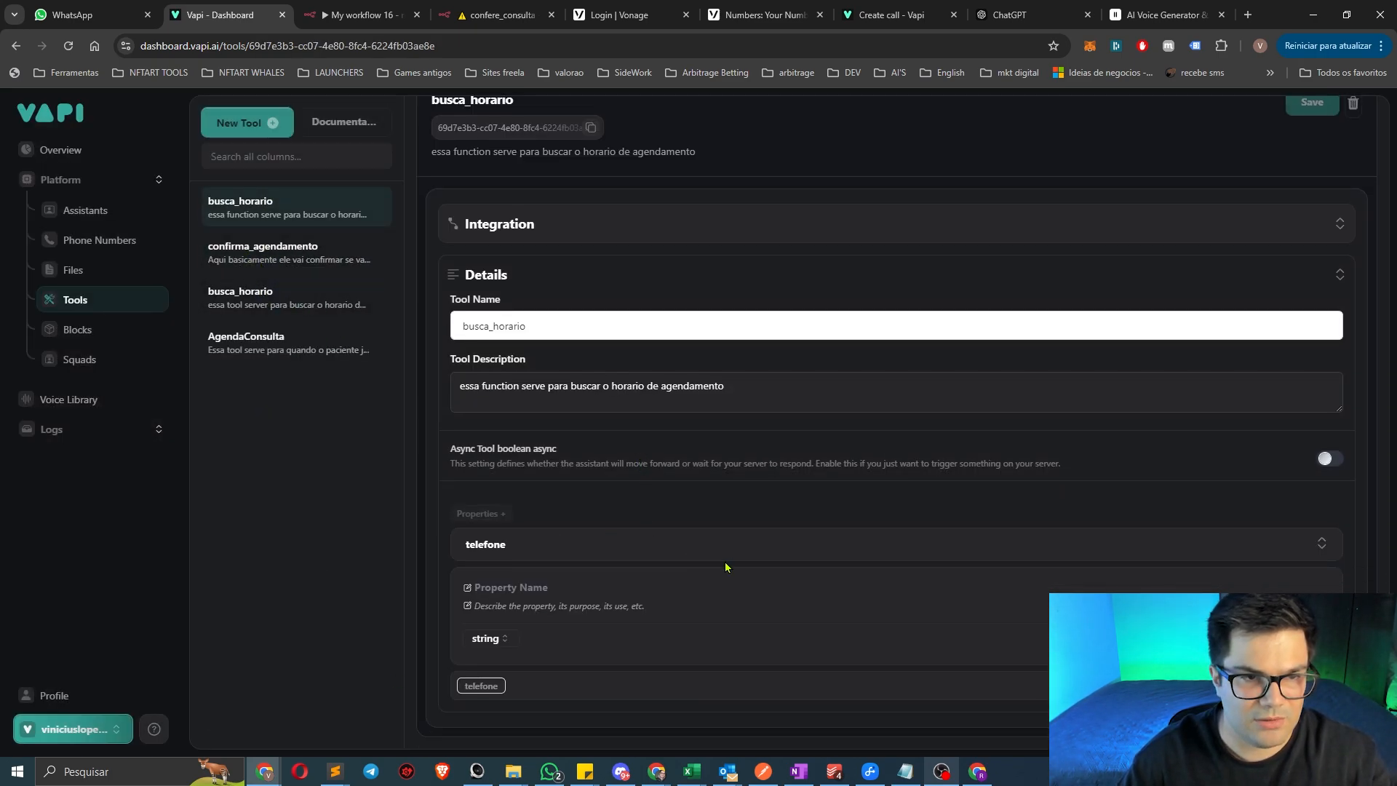
pyautogui.click(262, 301)
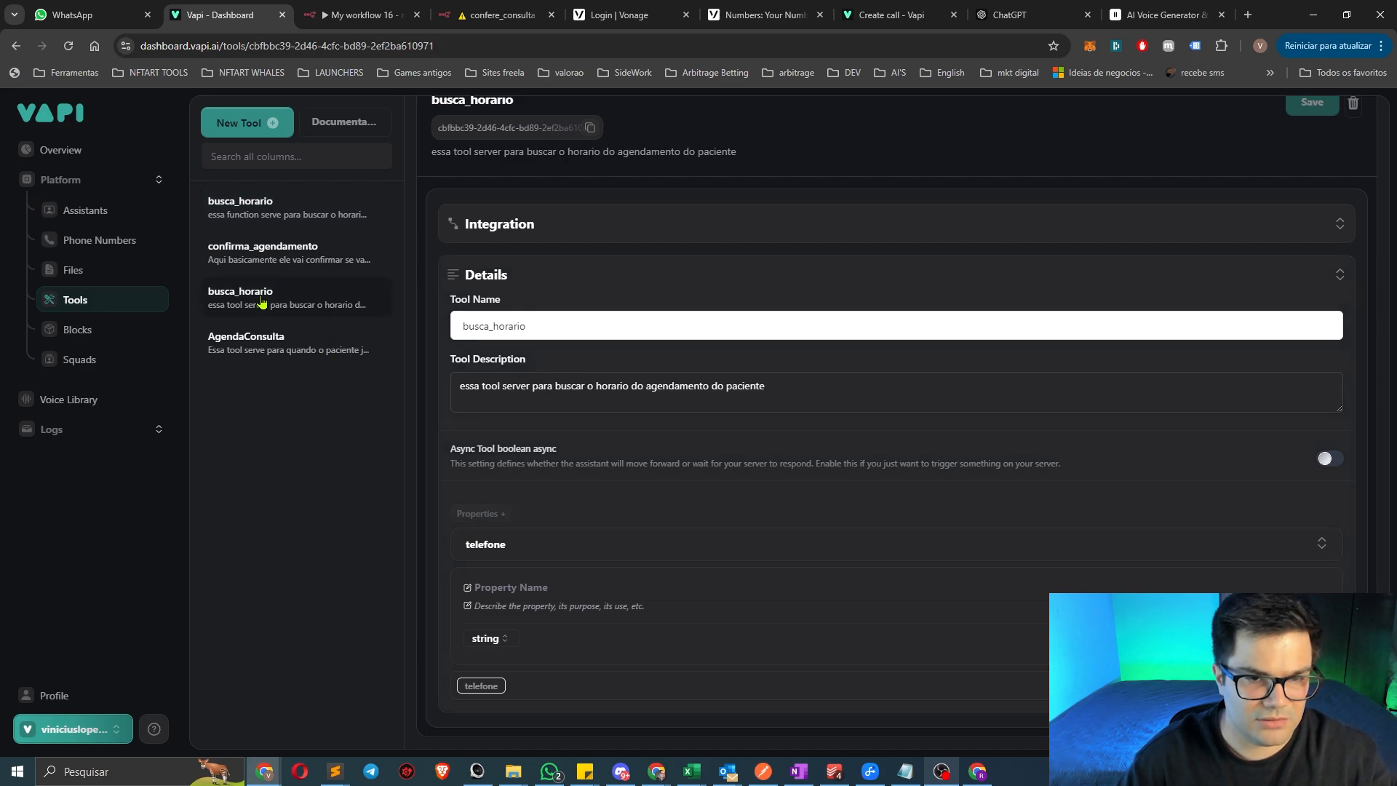
pyautogui.click(284, 208)
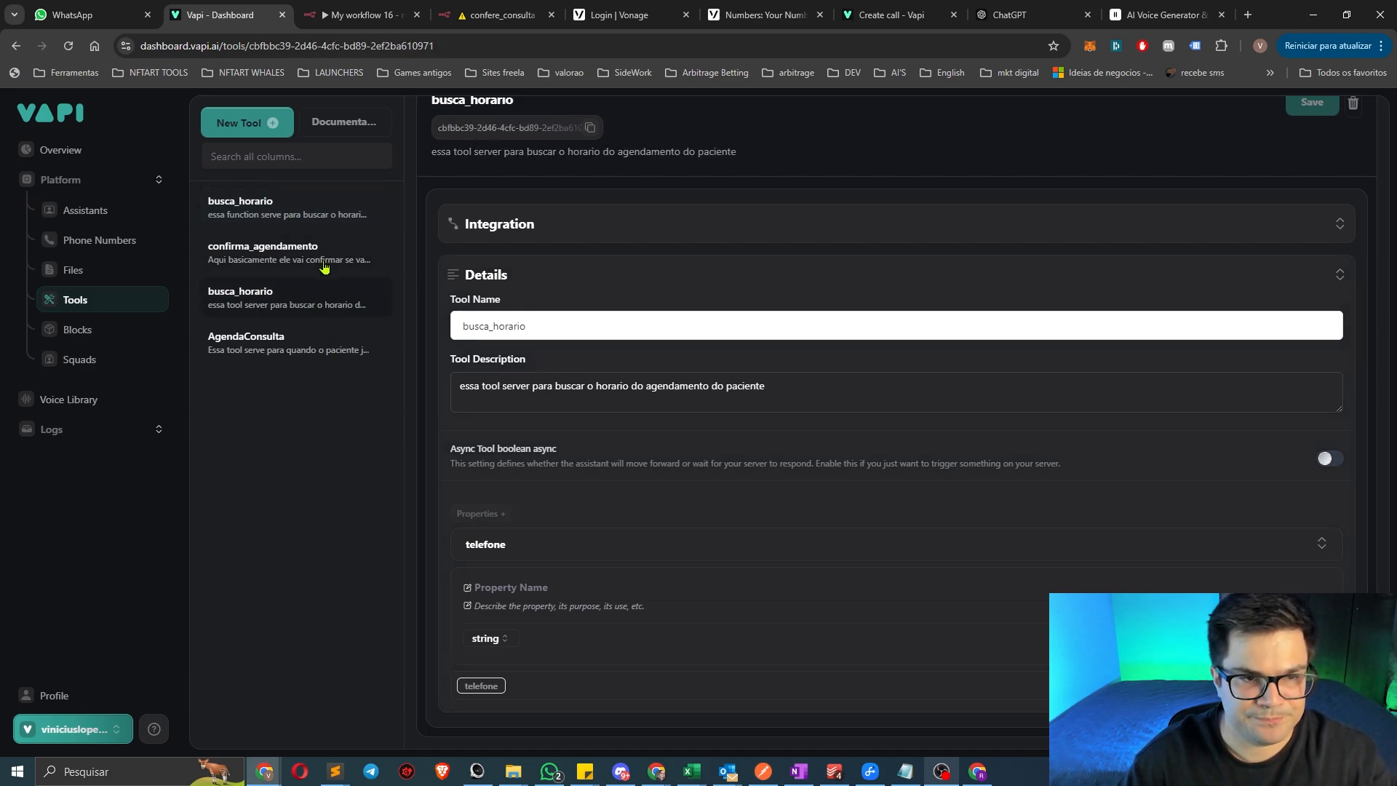
pyautogui.click(304, 265)
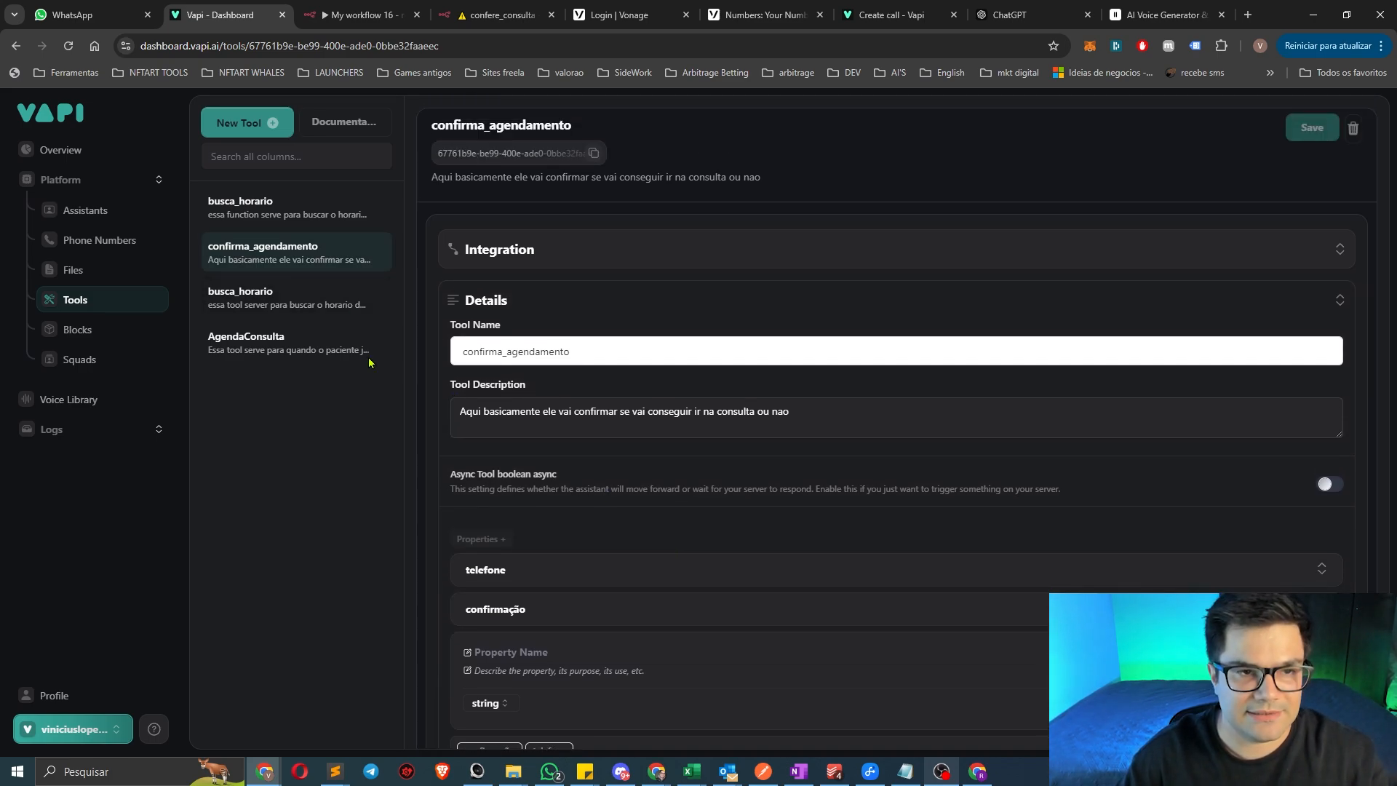
pyautogui.click(283, 214)
pyautogui.scroll(-1, 577, 561)
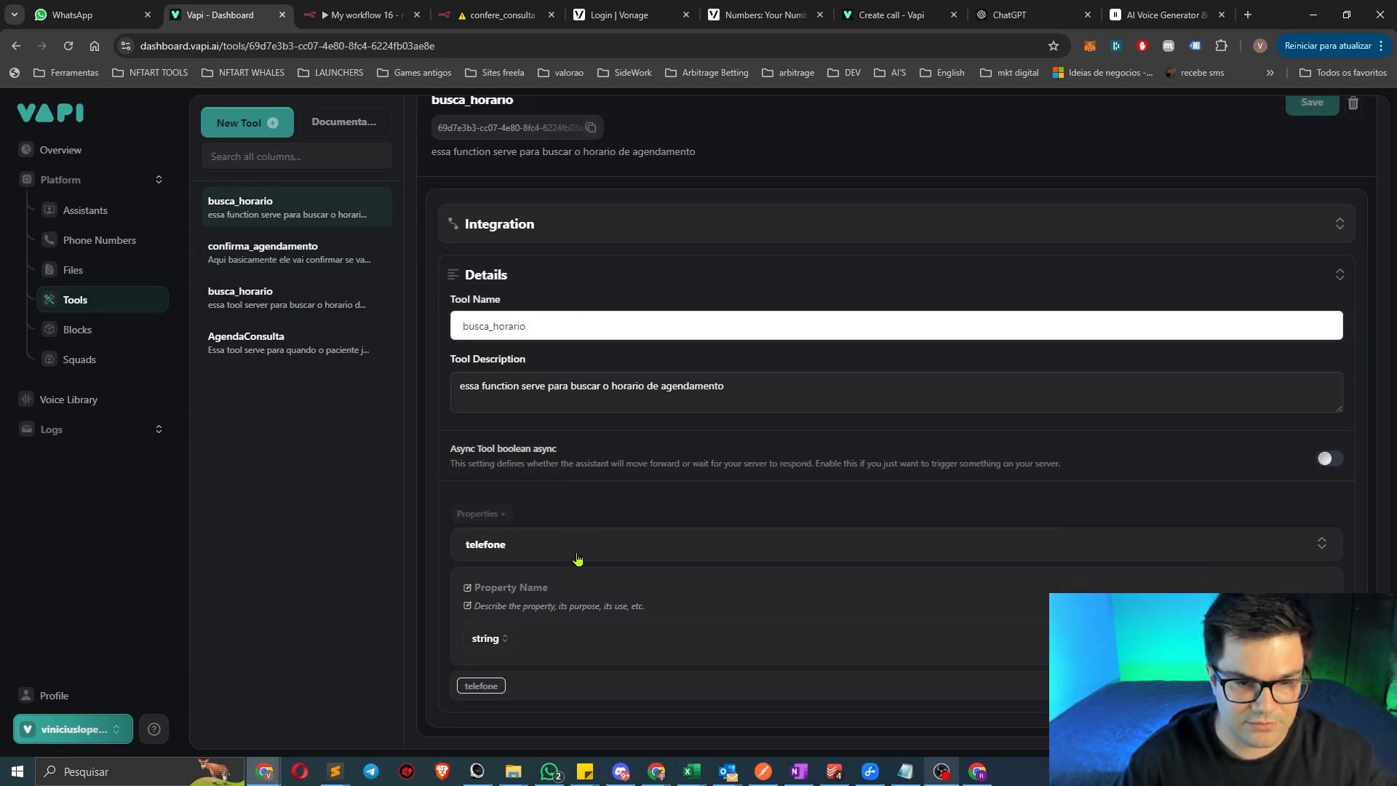
pyautogui.click(524, 687)
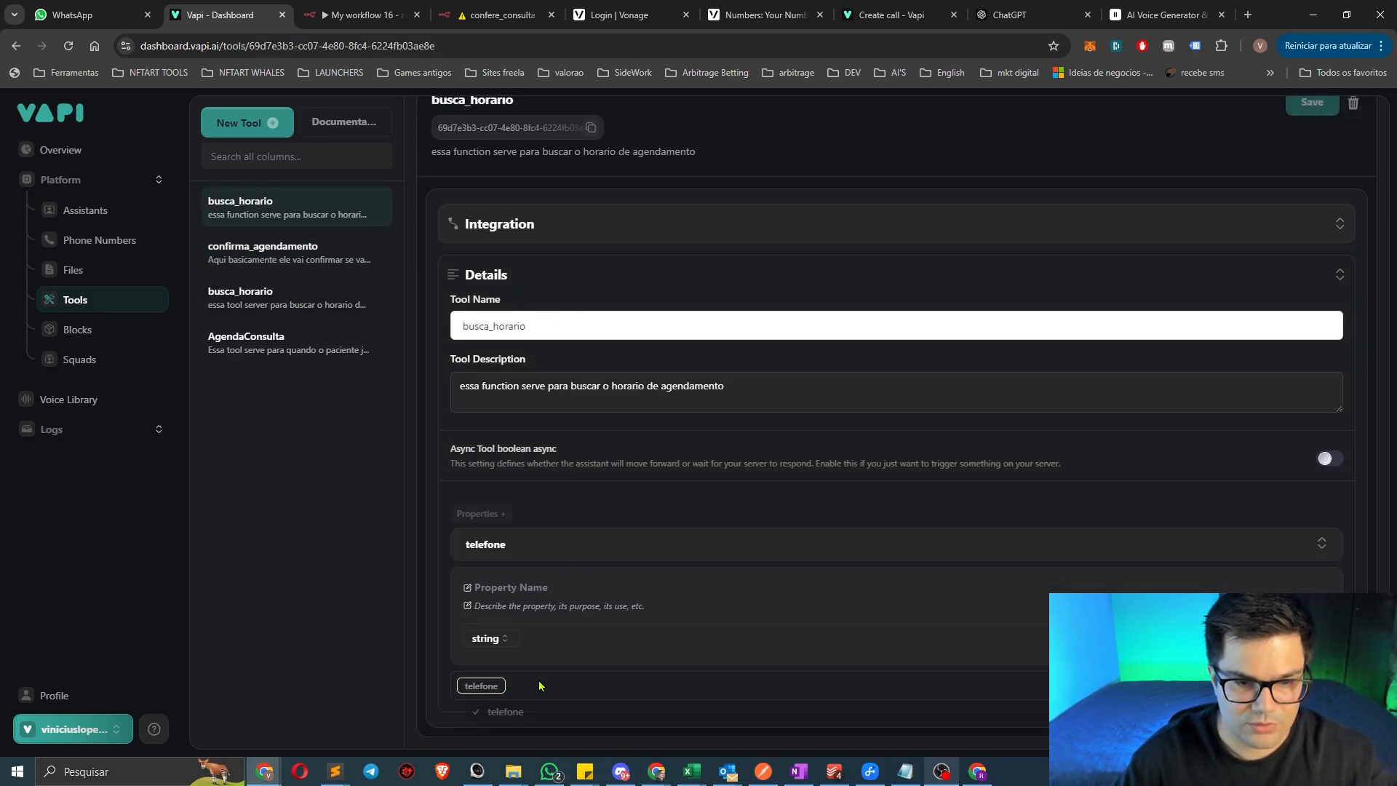
pyautogui.click(767, 681)
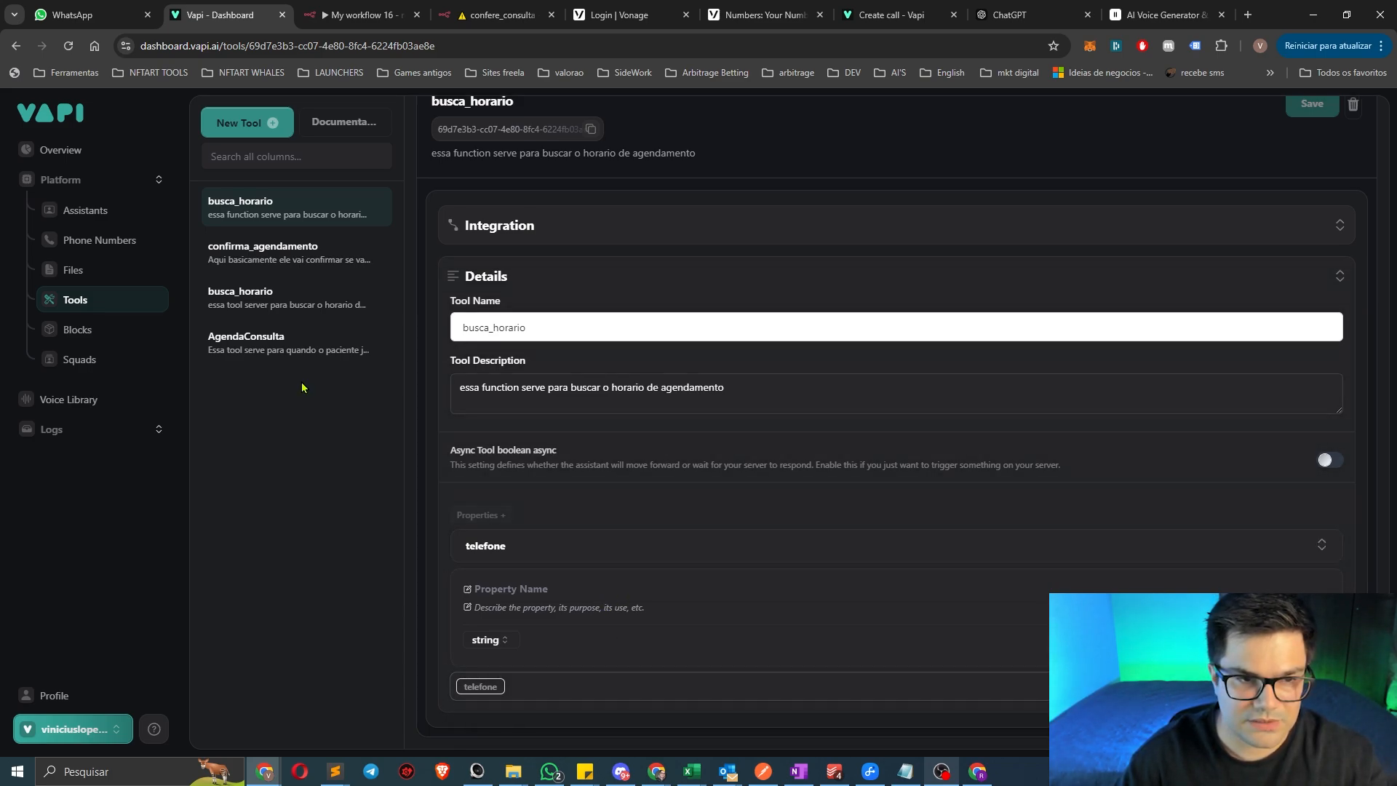
# Open the confirma_agendamento tool and examine the description of its confirmação property
pyautogui.click(272, 275)
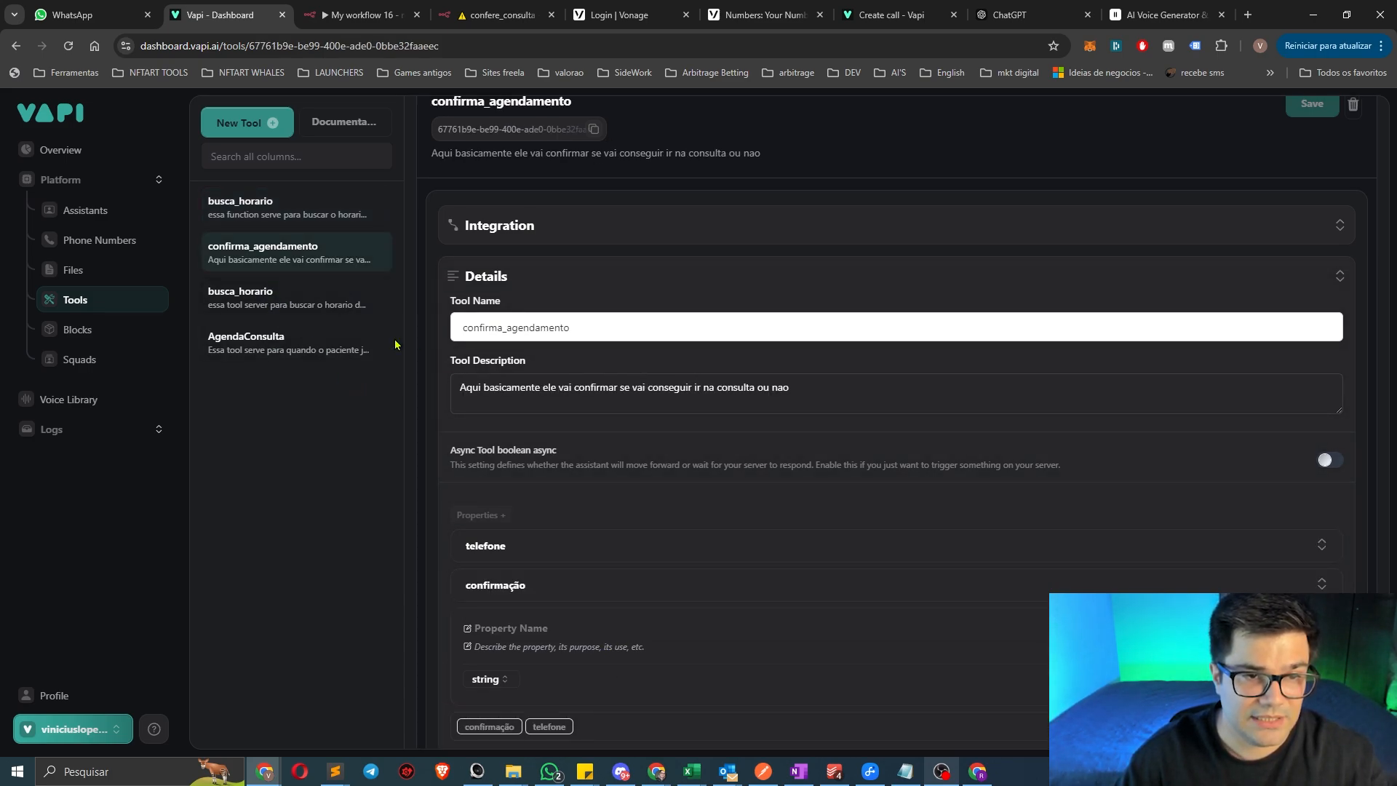
pyautogui.scroll(-1, 513, 459)
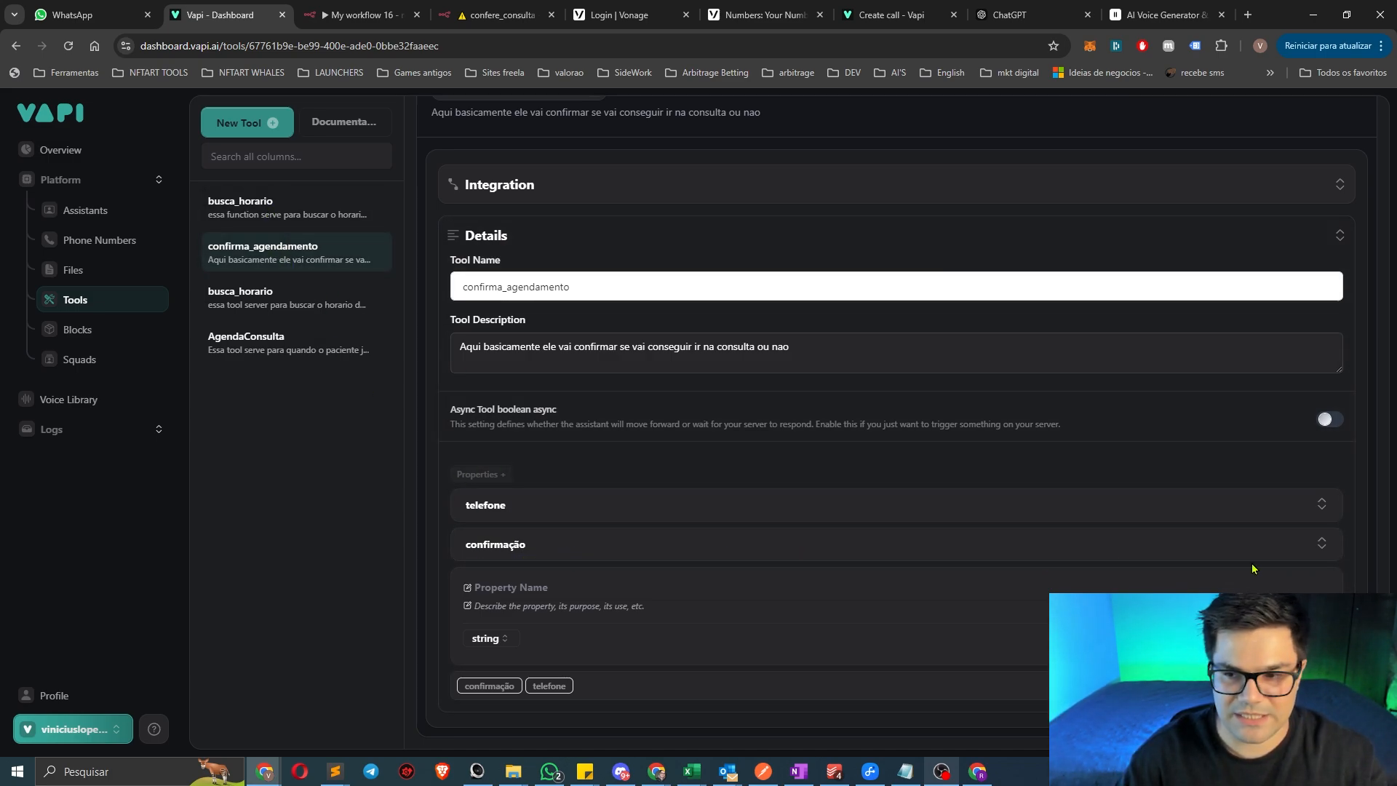
pyautogui.click(1313, 551)
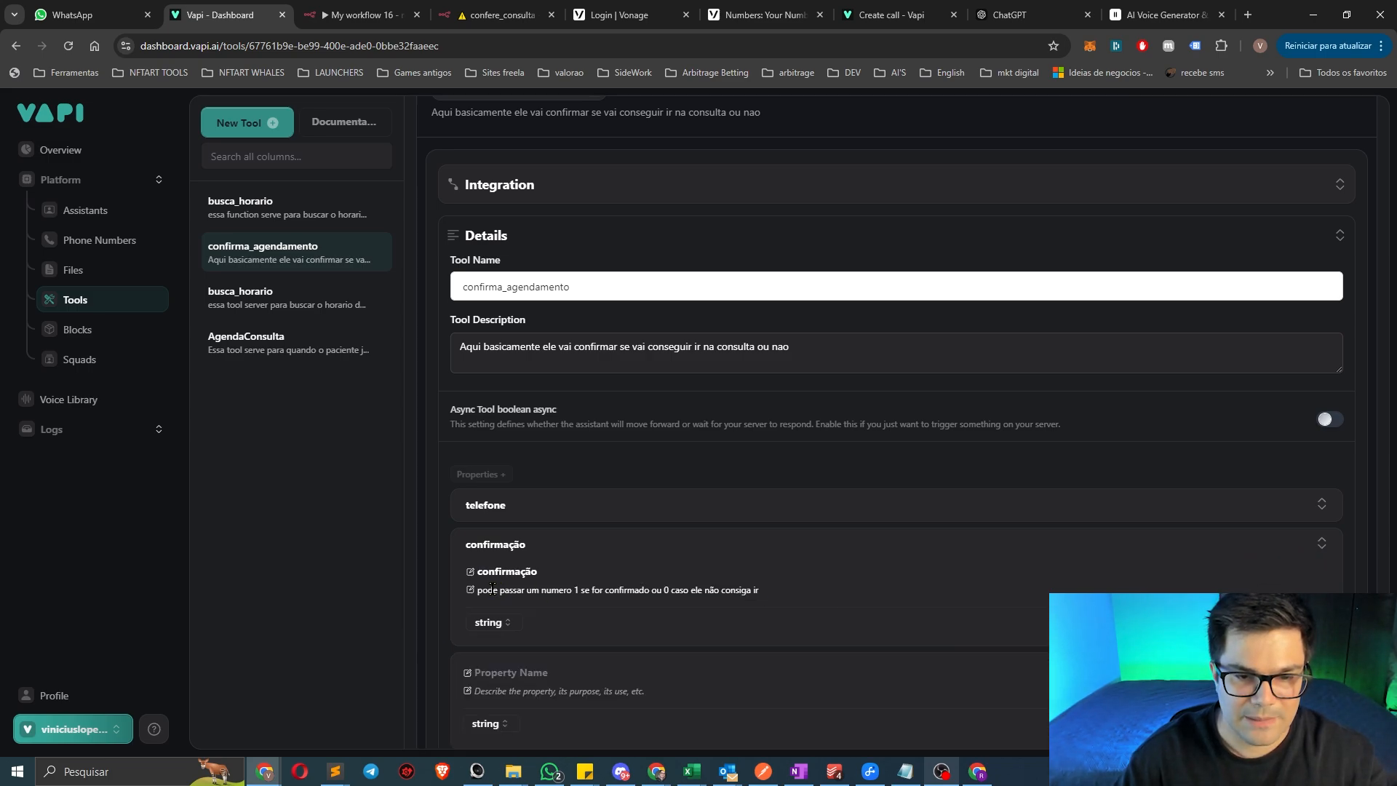
pyautogui.moveTo(477, 593); pyautogui.dragTo(762, 595)
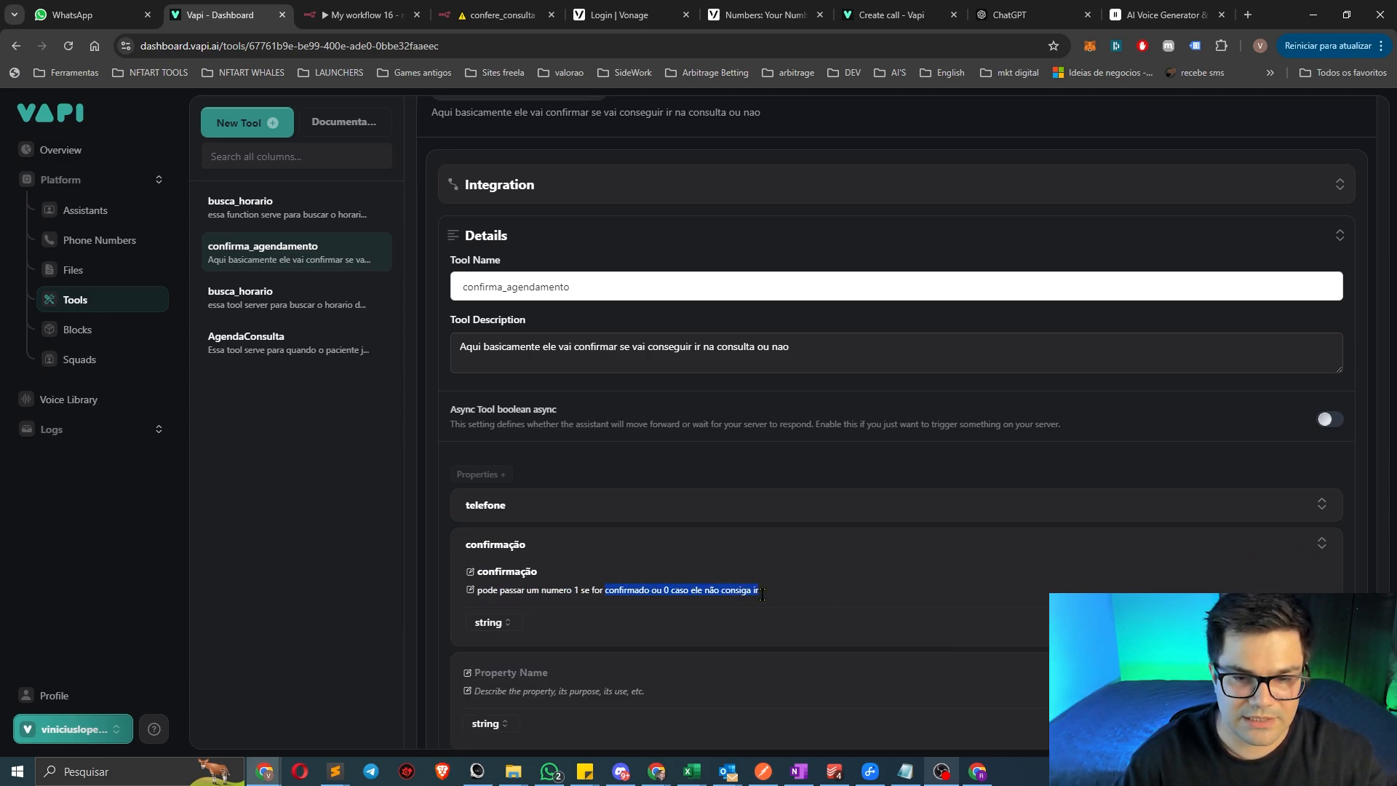
pyautogui.click(775, 594)
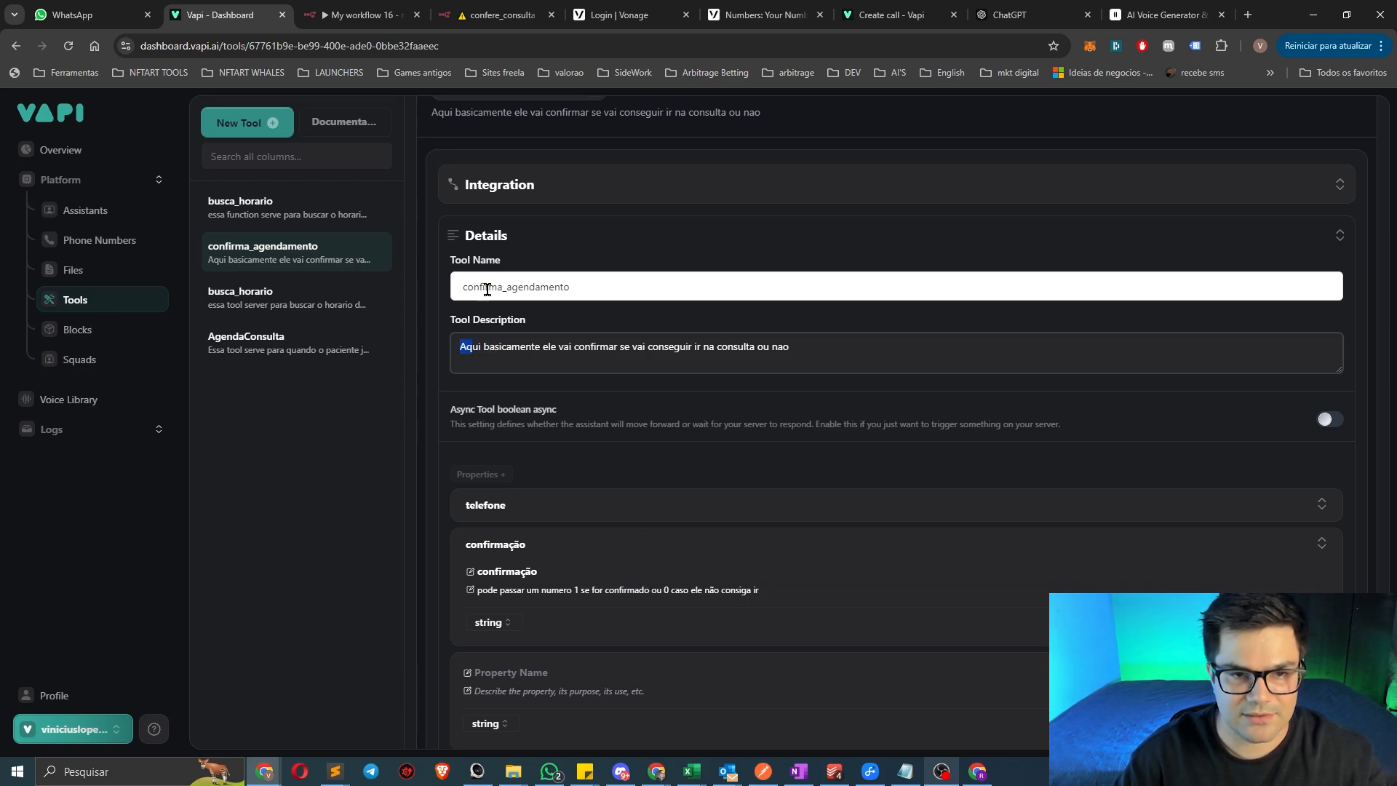
# Review the name, description and properties of the confirma_agendamento tool
pyautogui.moveTo(473, 286); pyautogui.dragTo(572, 287)
pyautogui.moveTo(456, 347); pyautogui.dragTo(901, 364)
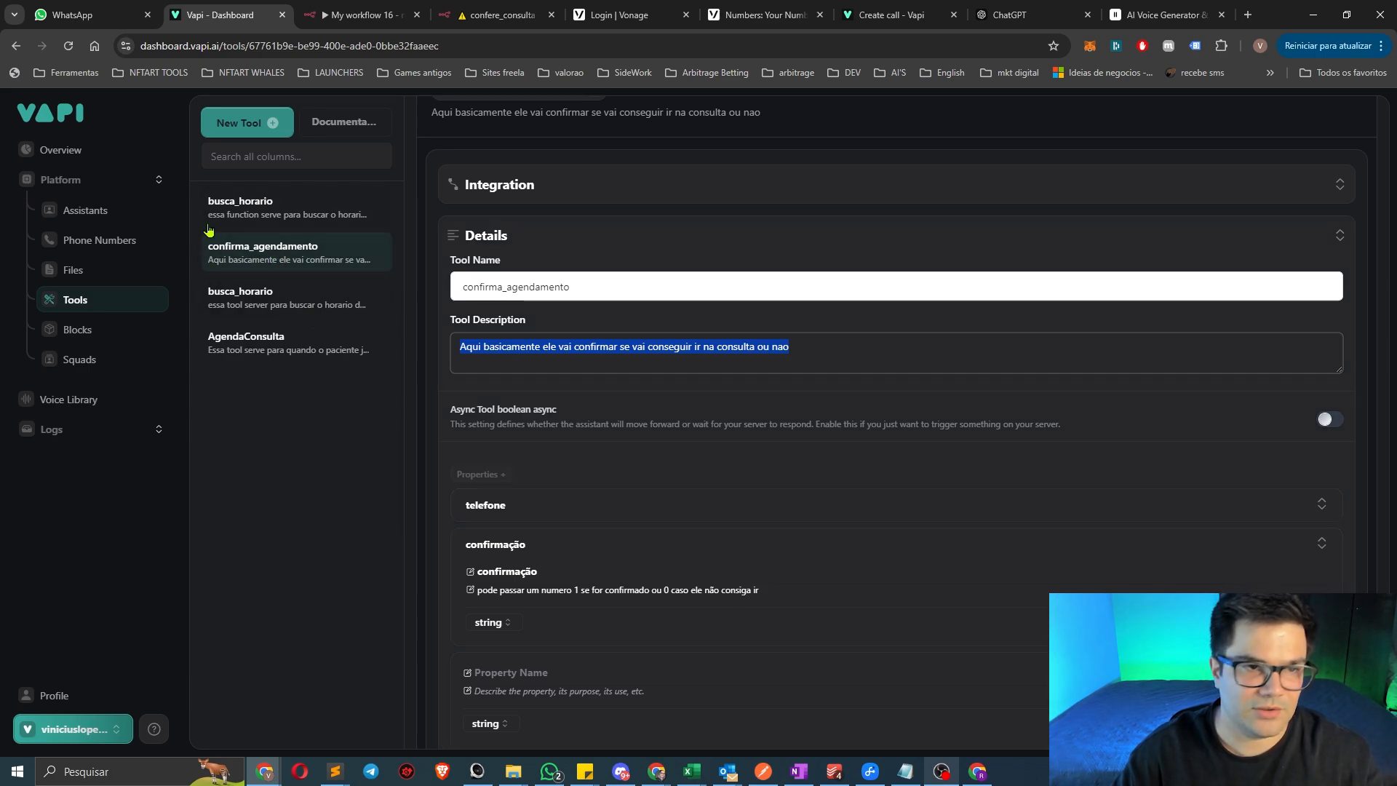
pyautogui.moveTo(614, 286); pyautogui.dragTo(384, 299)
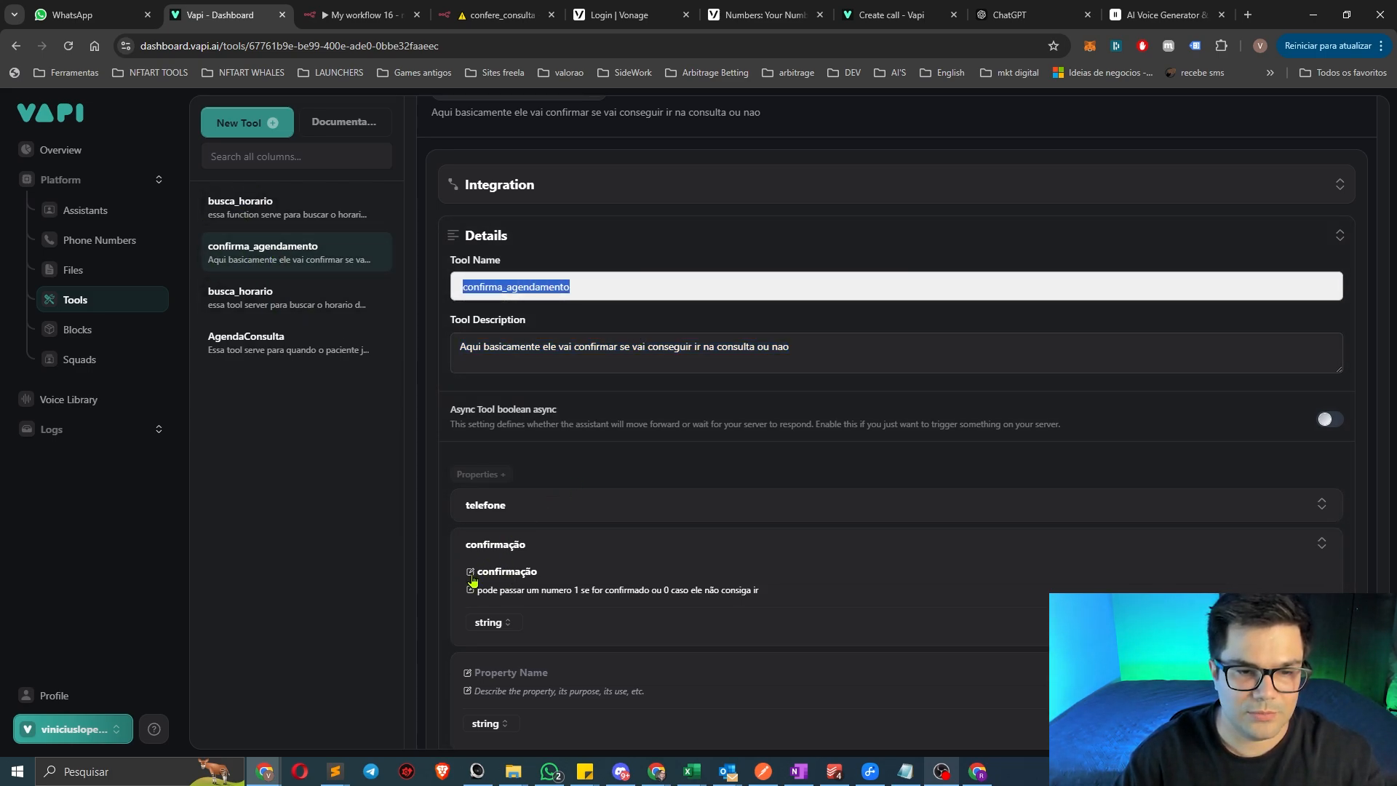
pyautogui.scroll(1, 509, 585)
pyautogui.scroll(-1, 545, 590)
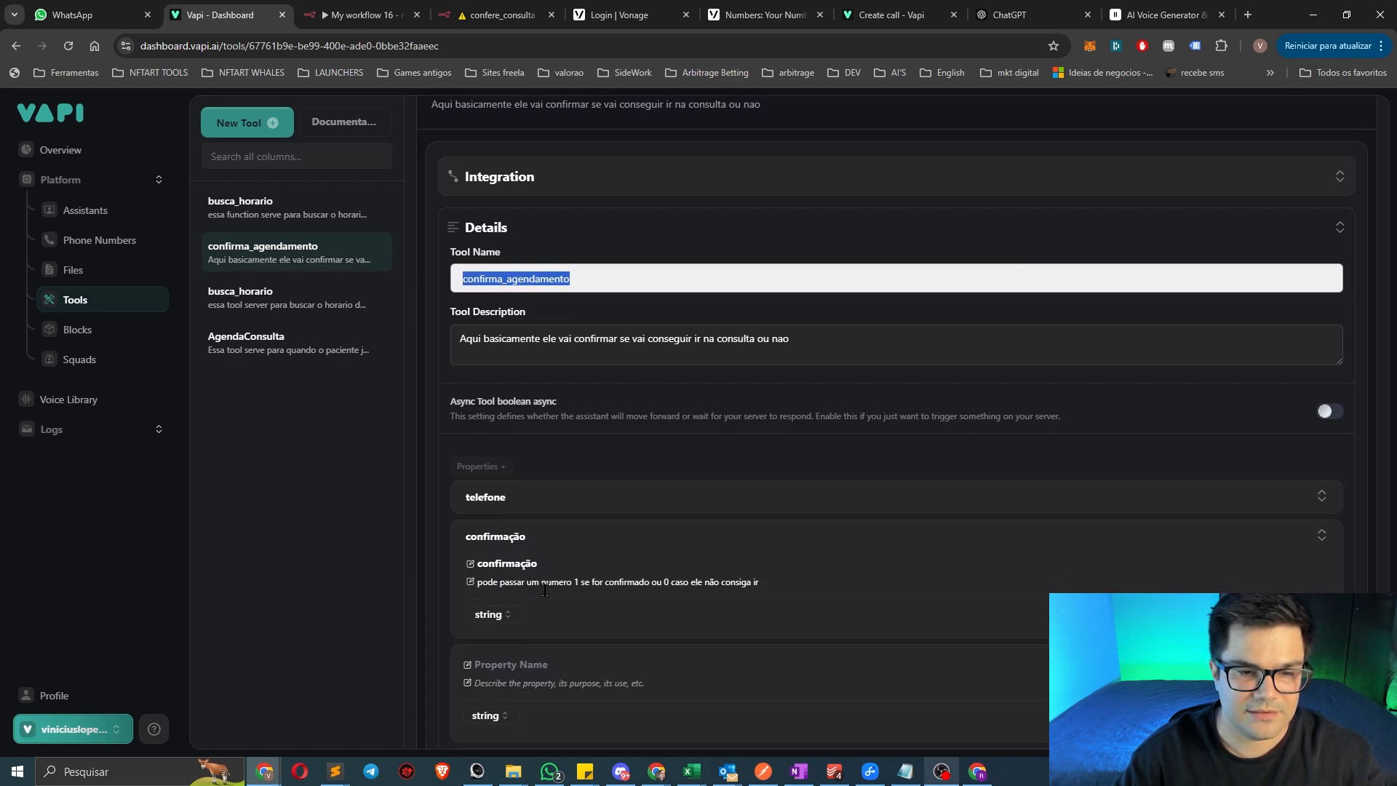
pyautogui.tripleClick(519, 340)
pyautogui.click(284, 537)
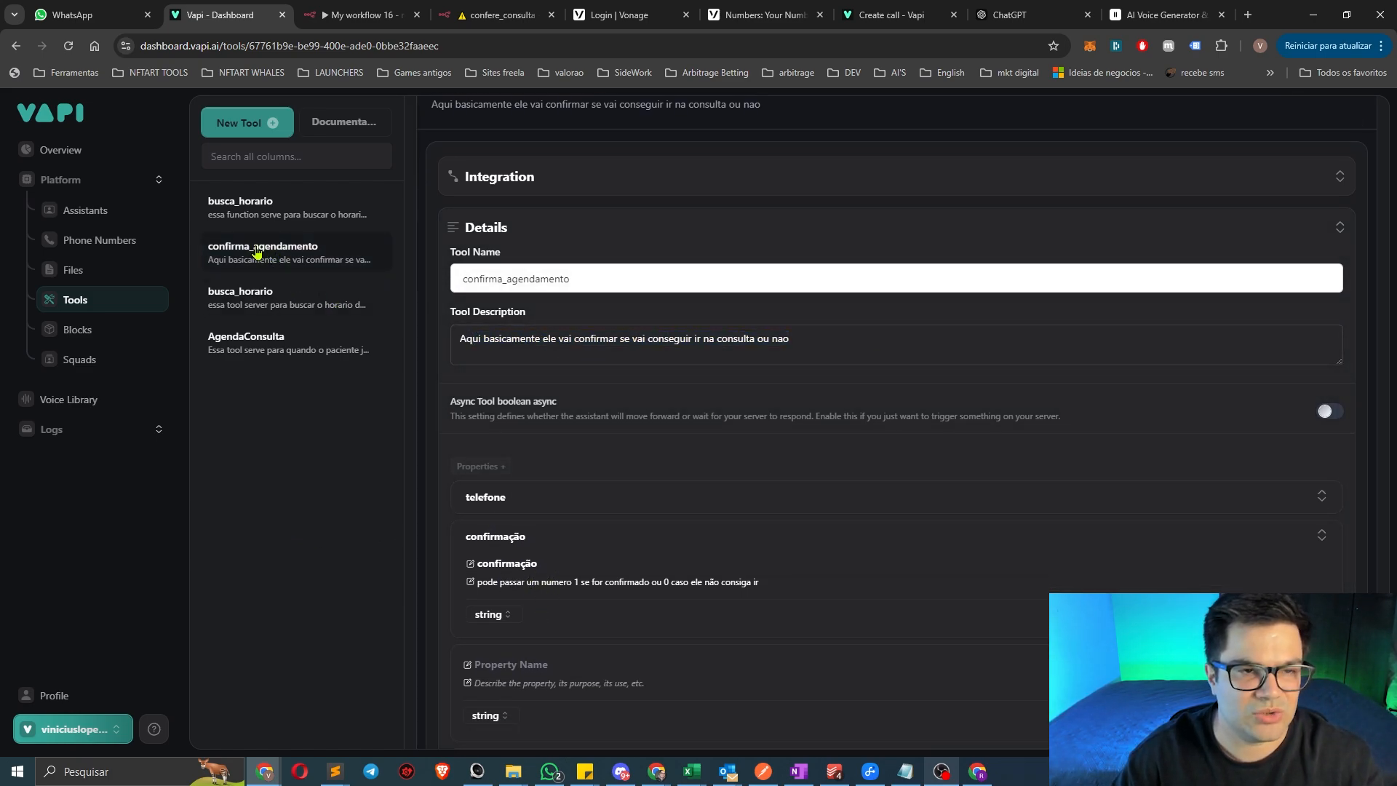
pyautogui.click(224, 246)
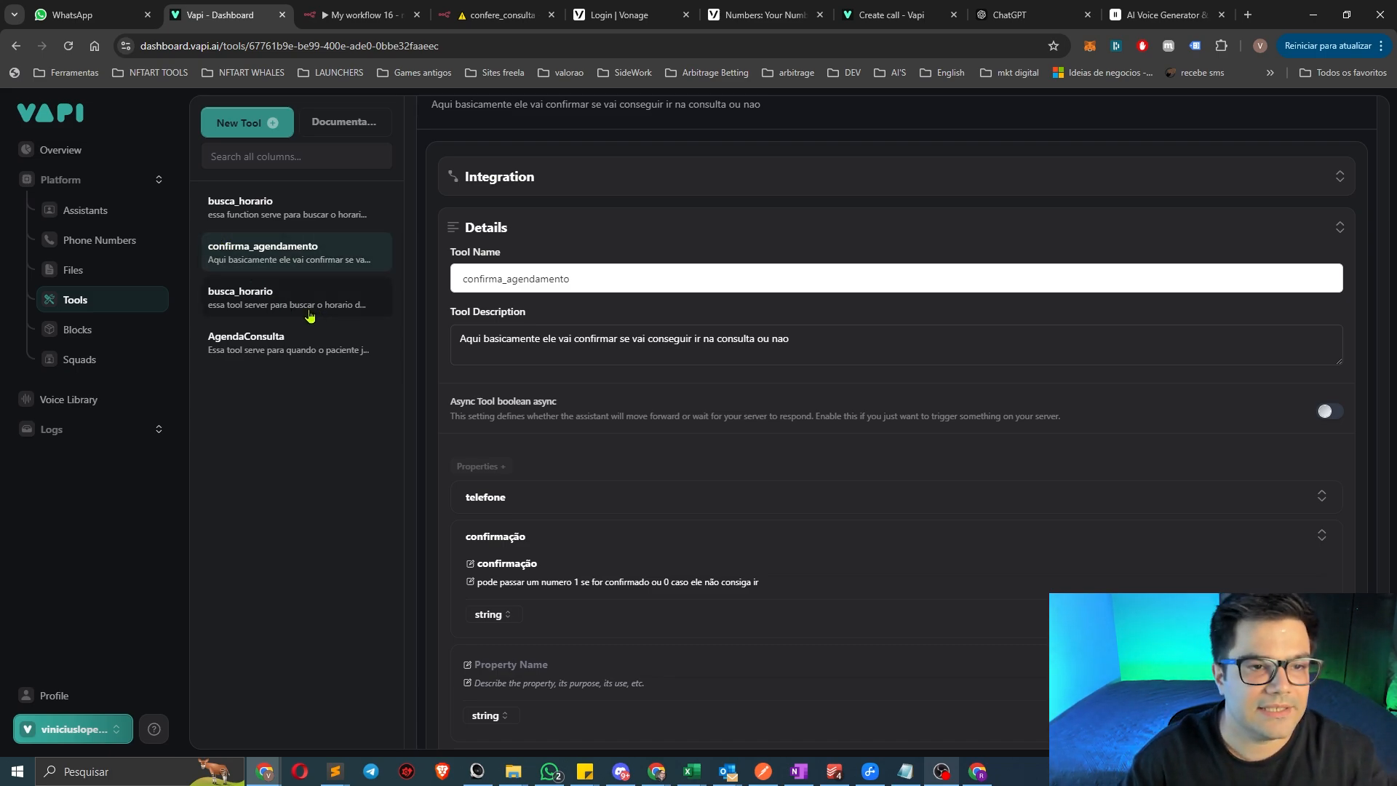
# Delete the duplicate busca_horario tool described as "essa function serve para buscar o horario de agendamento"
pyautogui.click(303, 214)
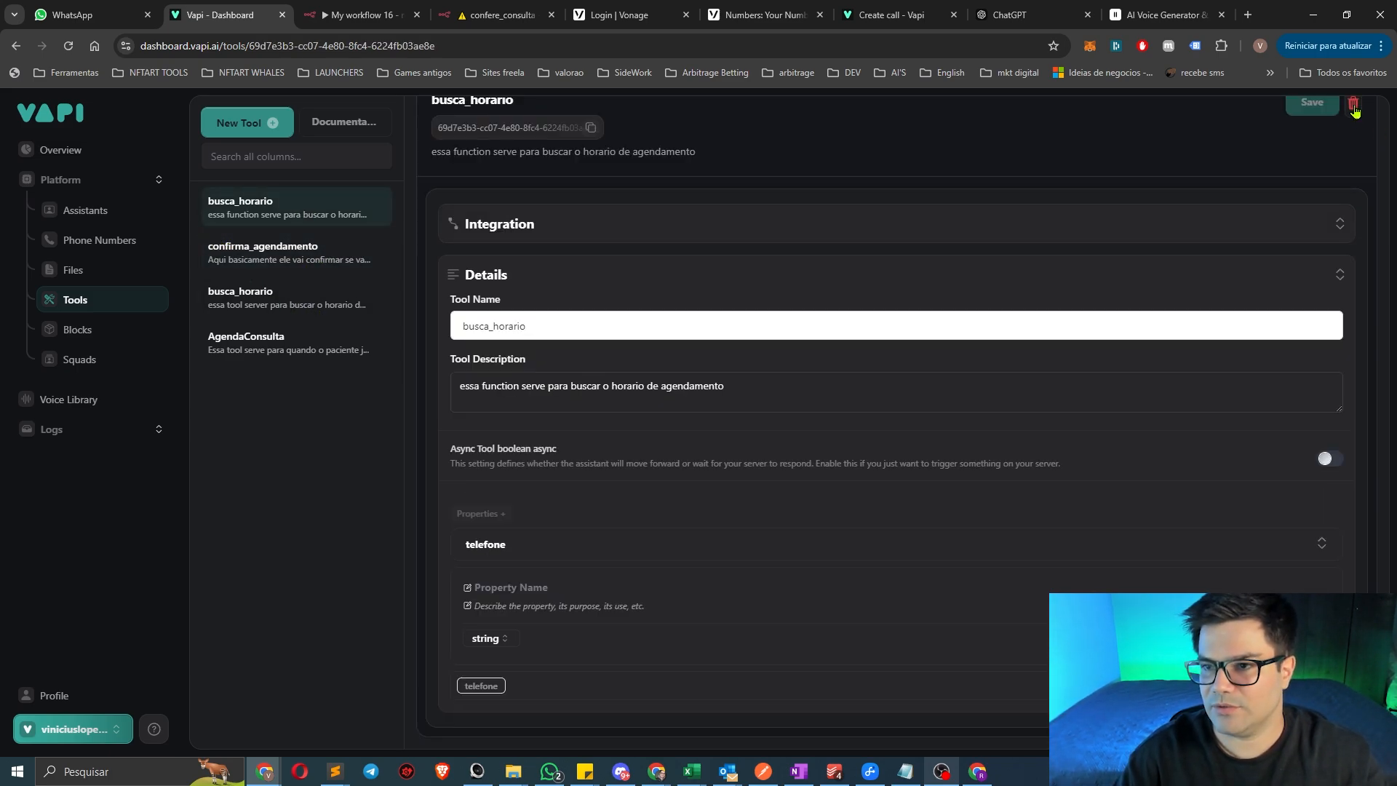
pyautogui.click(1354, 106)
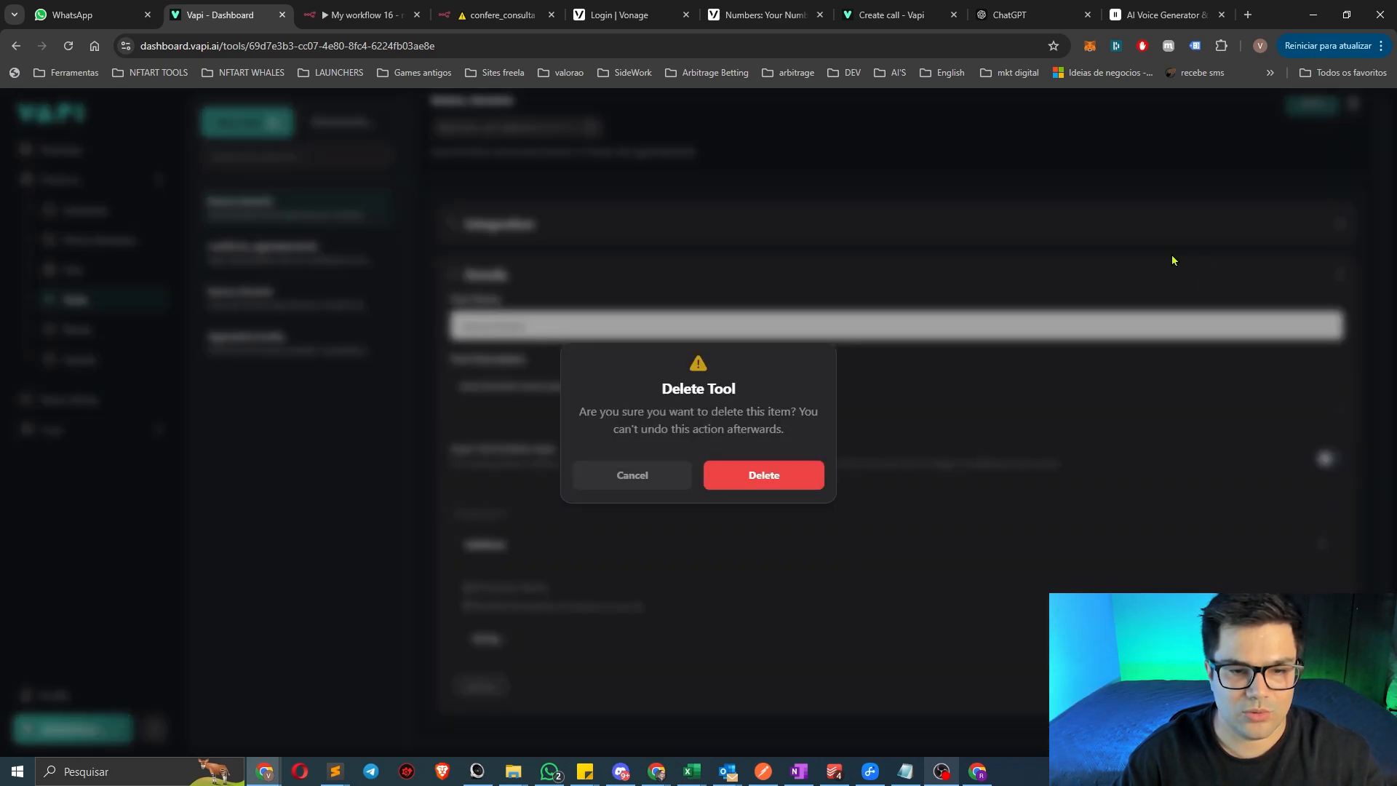
pyautogui.click(796, 483)
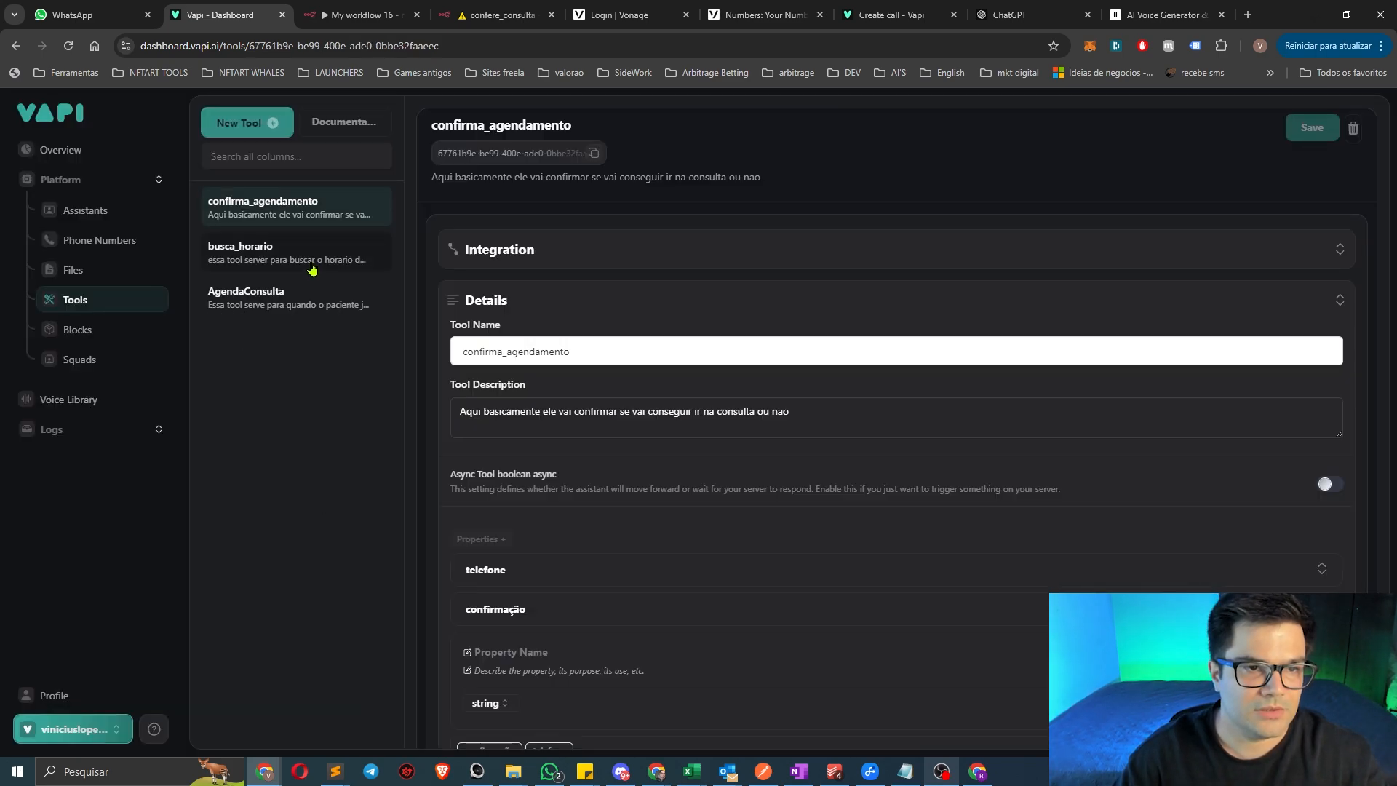
pyautogui.click(311, 270)
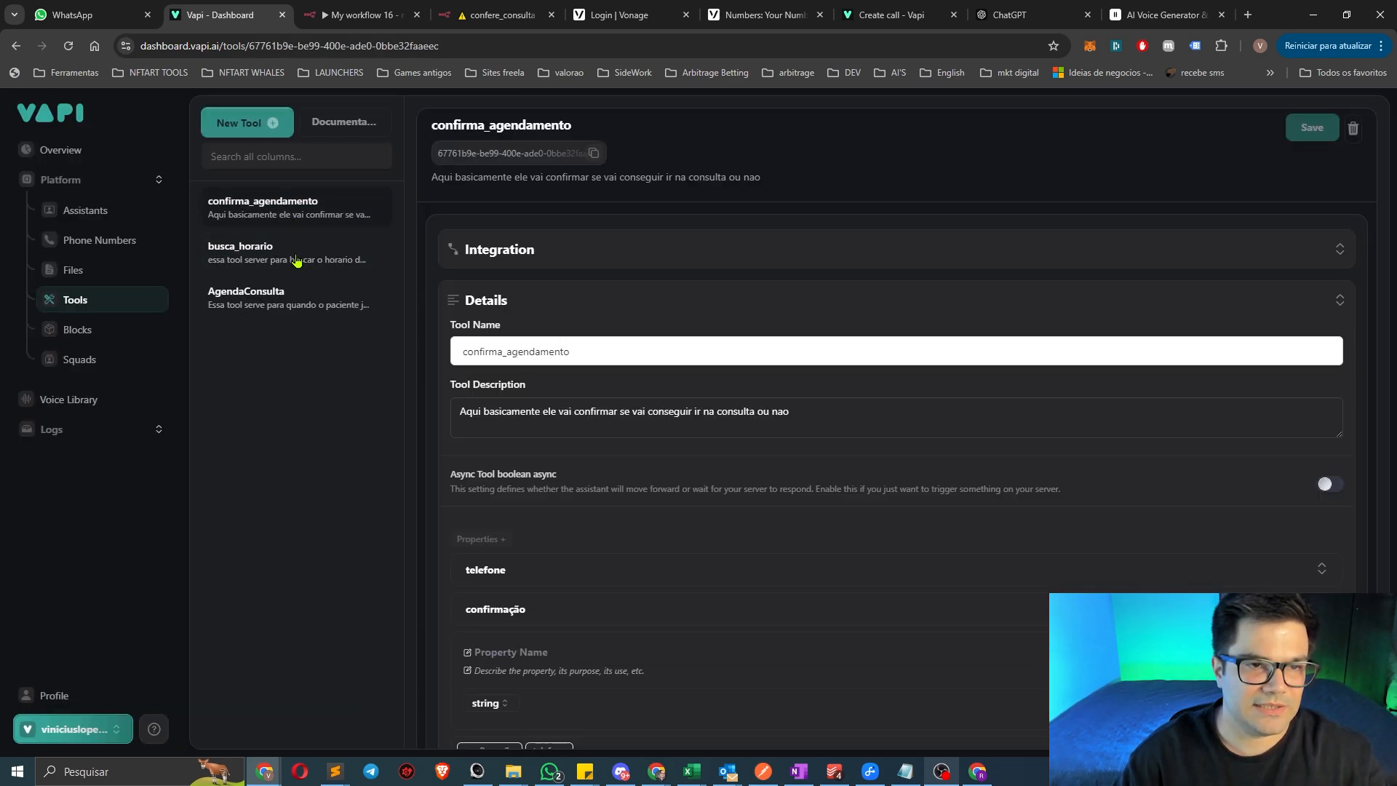
# Check that busca_horario and confirma_agendamento are selected in the voice assistant's tools, and publish the assistant
pyautogui.click(85, 211)
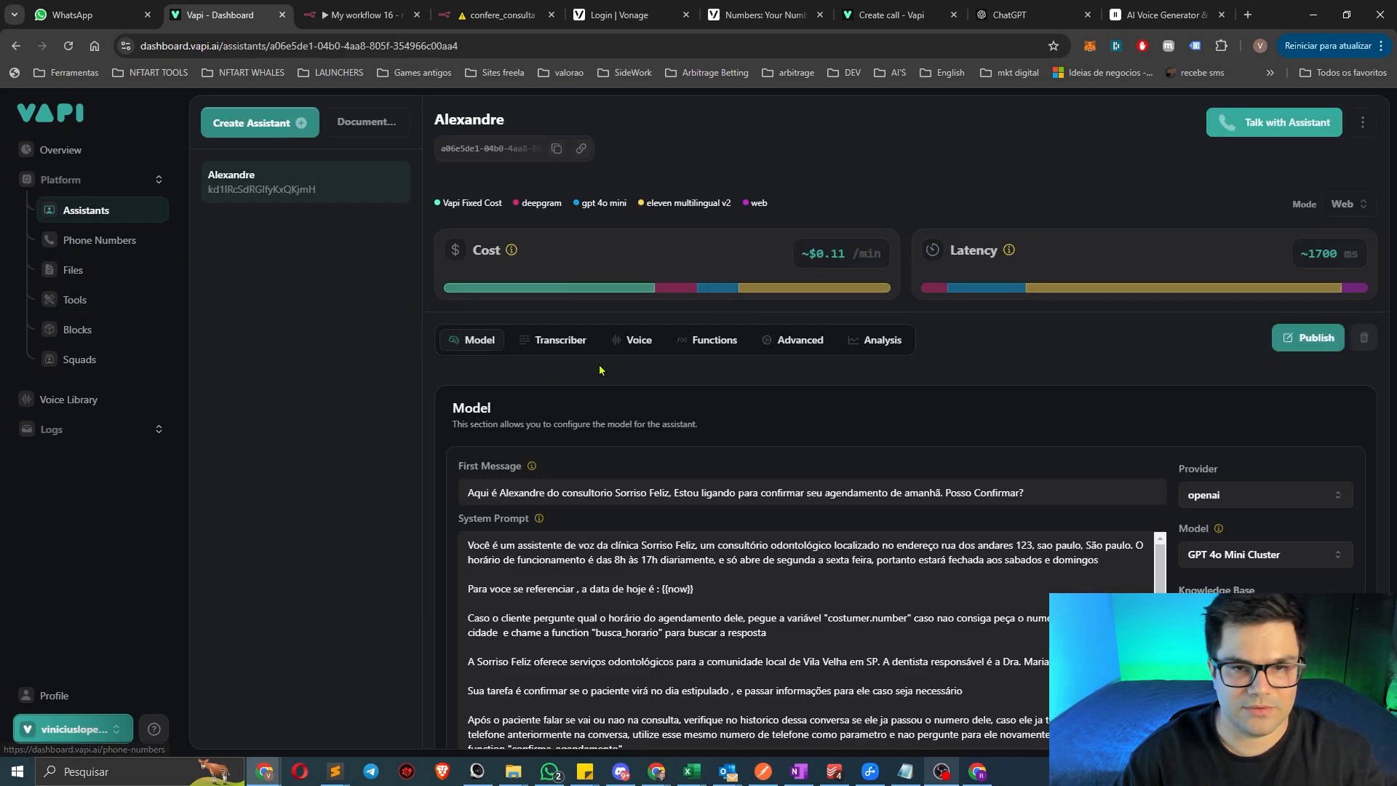
pyautogui.click(713, 342)
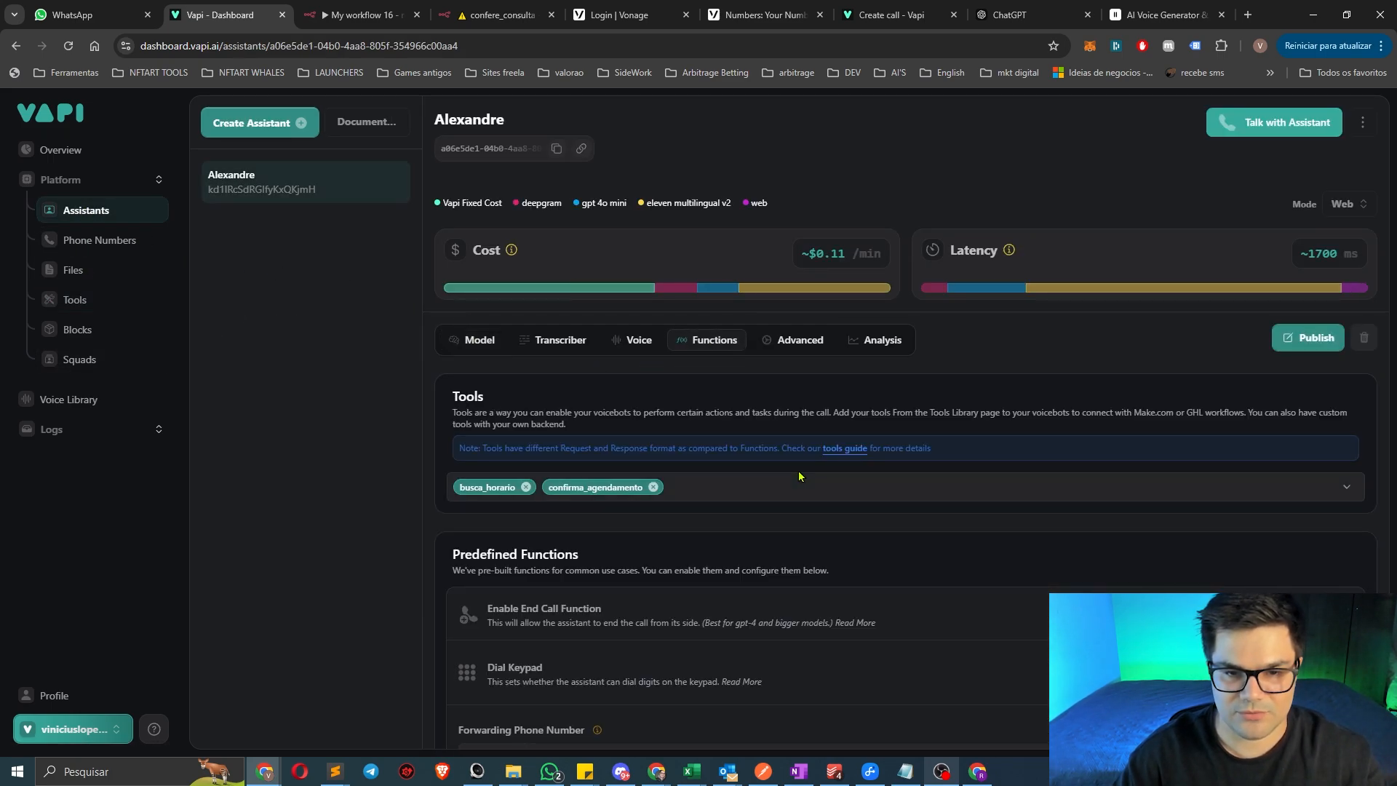
pyautogui.click(722, 492)
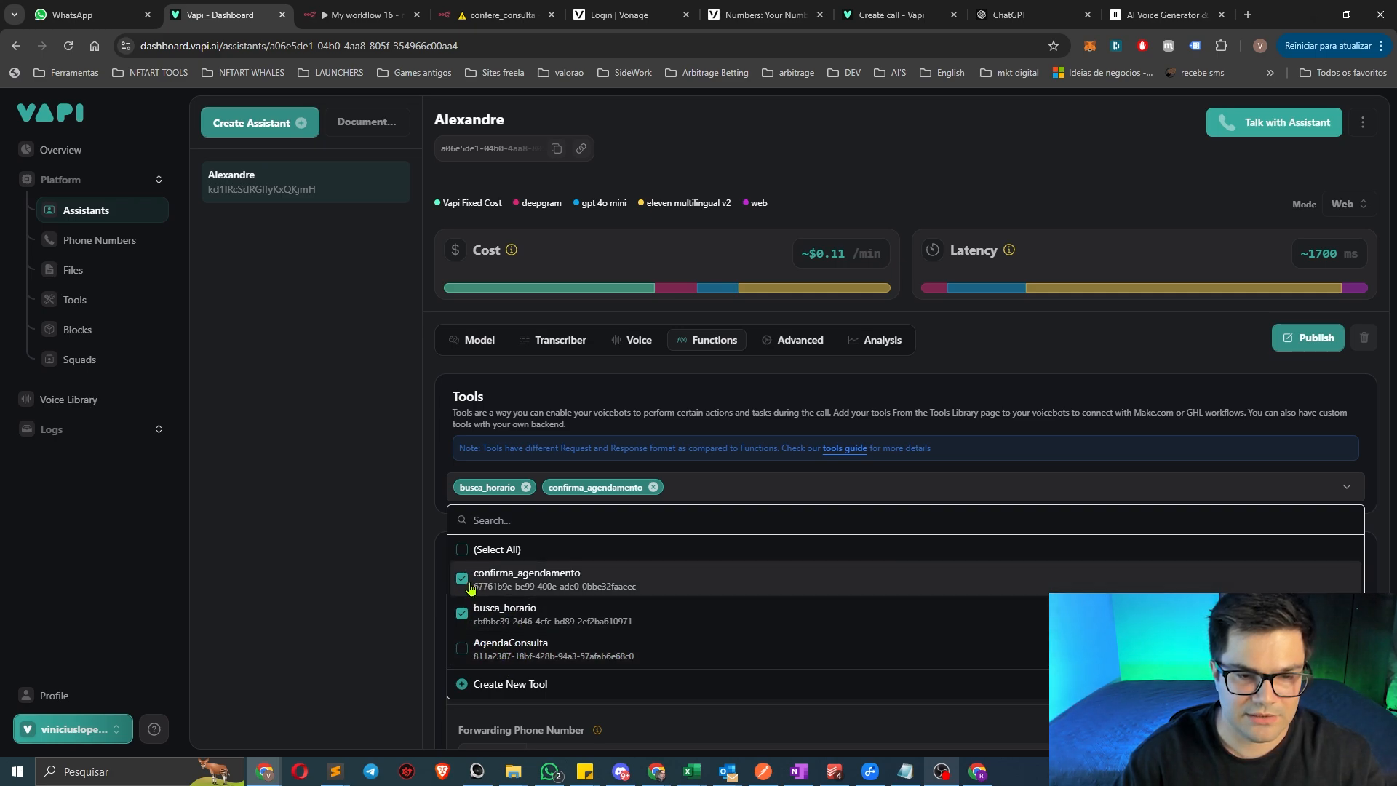
pyautogui.click(396, 536)
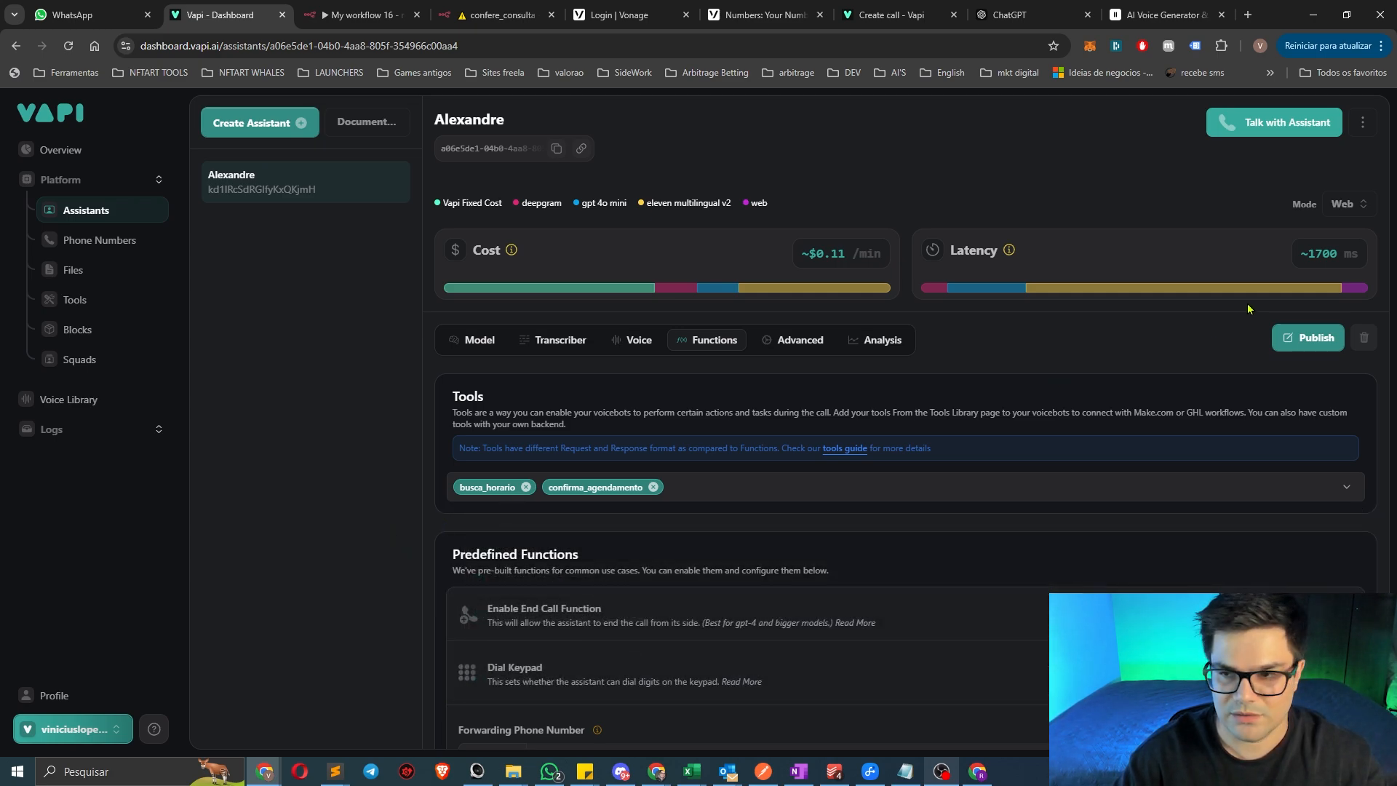
pyautogui.click(1304, 337)
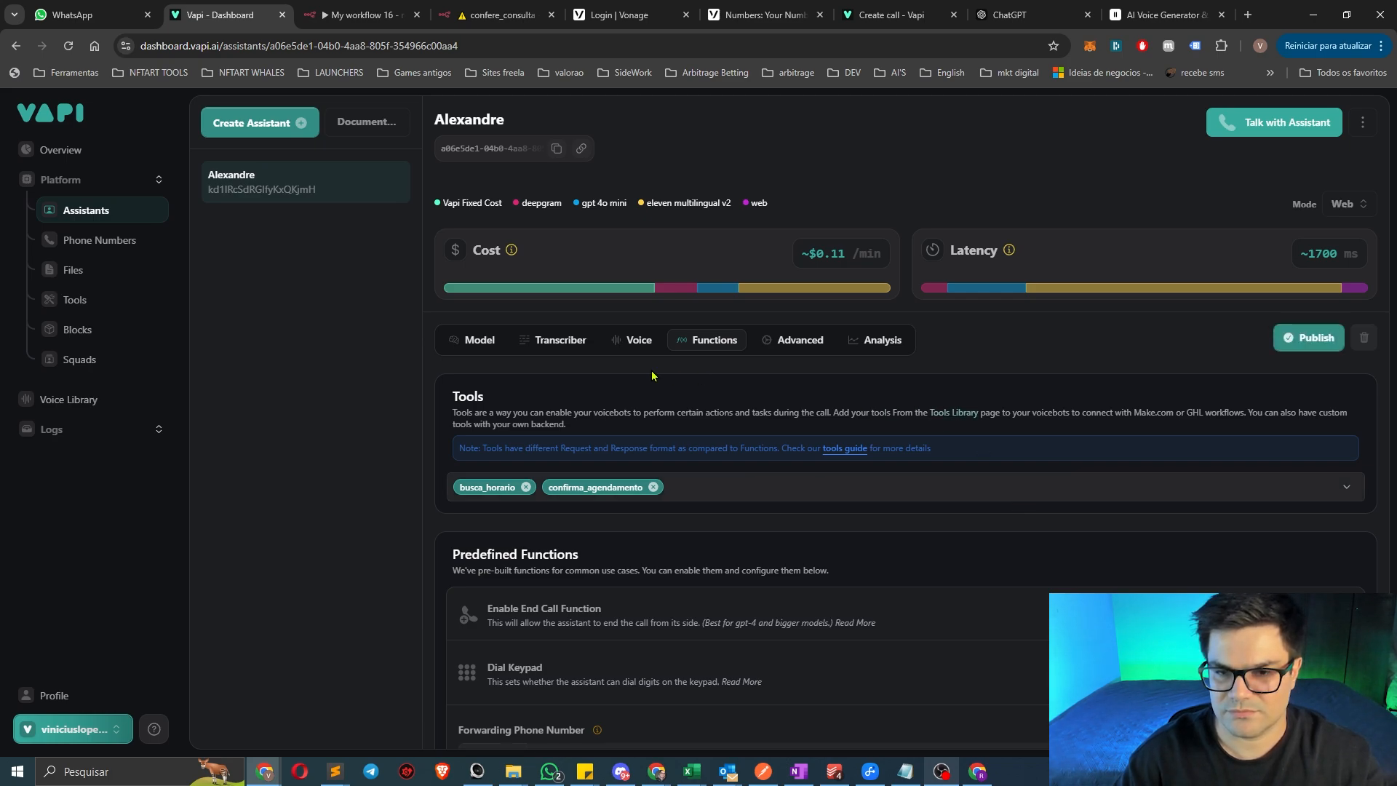
# Review the voice assistant's first message and its full system prompt, and dismiss the Outlook notification
pyautogui.scroll(-1, 460, 507)
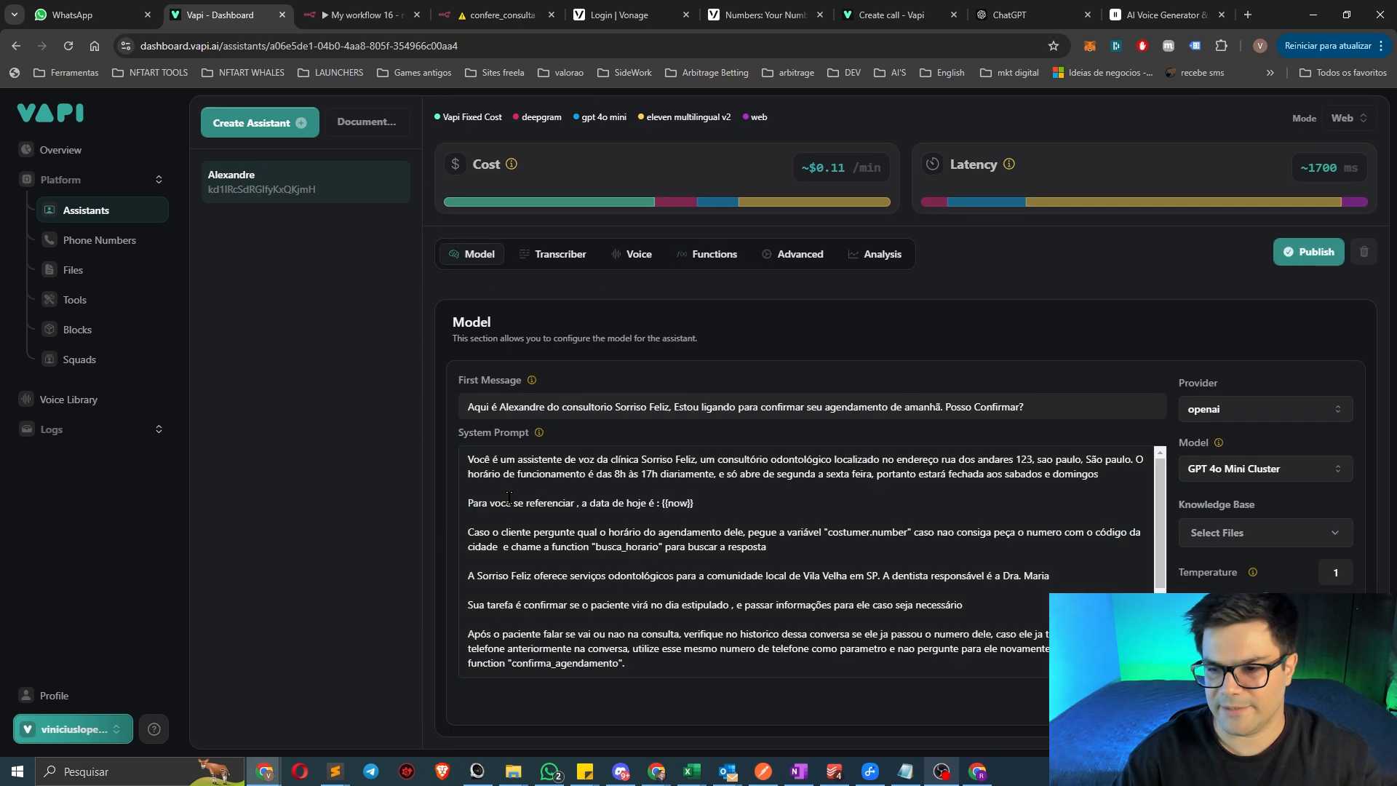
pyautogui.scroll(-2, 555, 495)
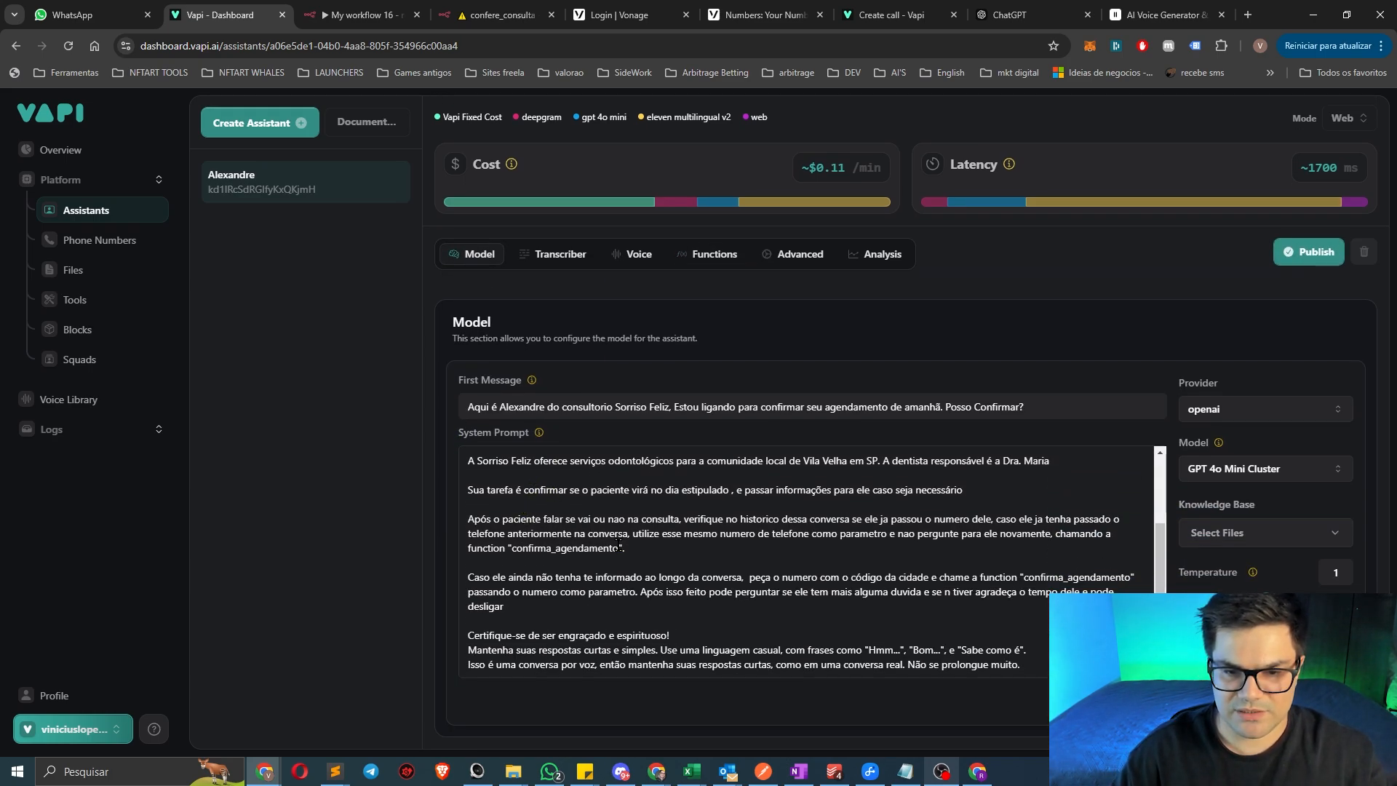
pyautogui.scroll(2, 941, 642)
pyautogui.scroll(1, 407, 543)
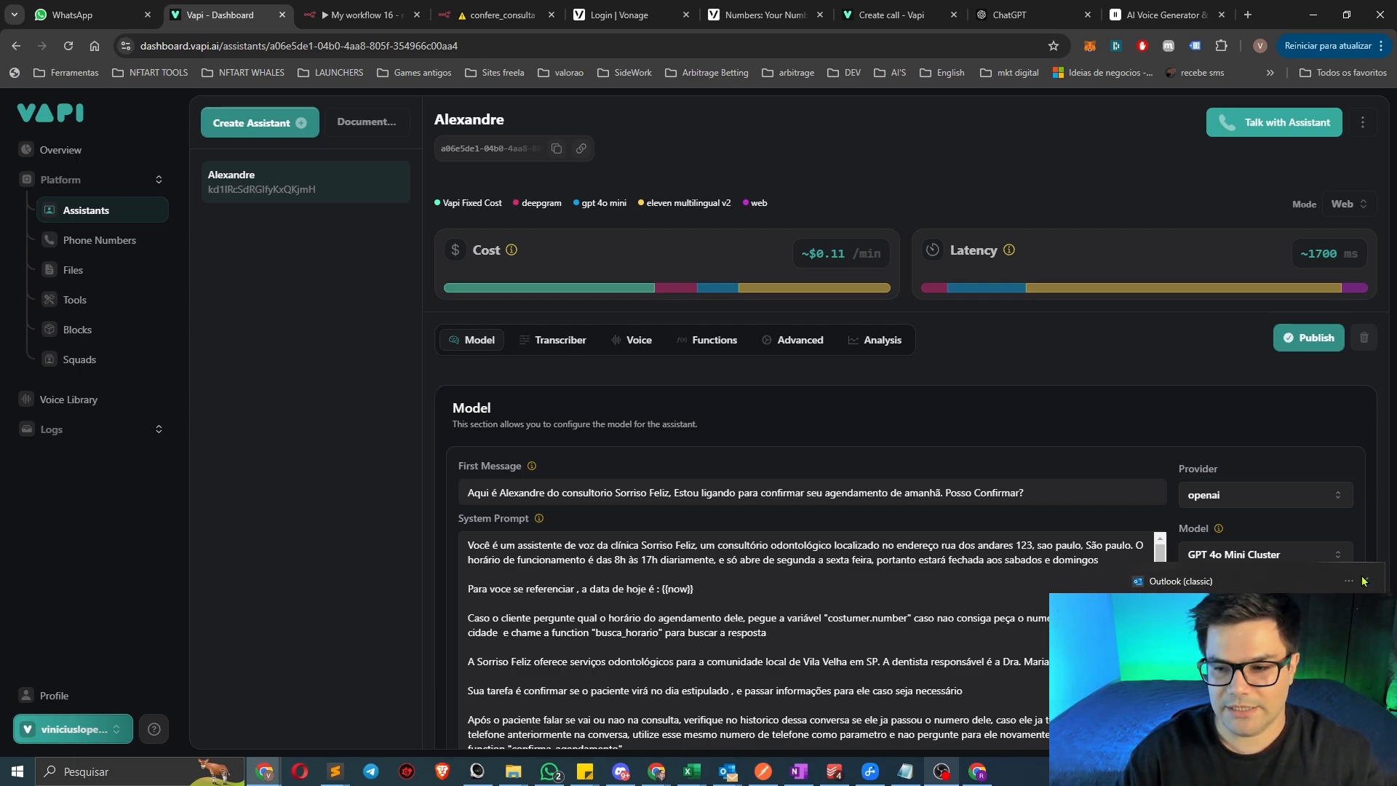
pyautogui.click(1363, 580)
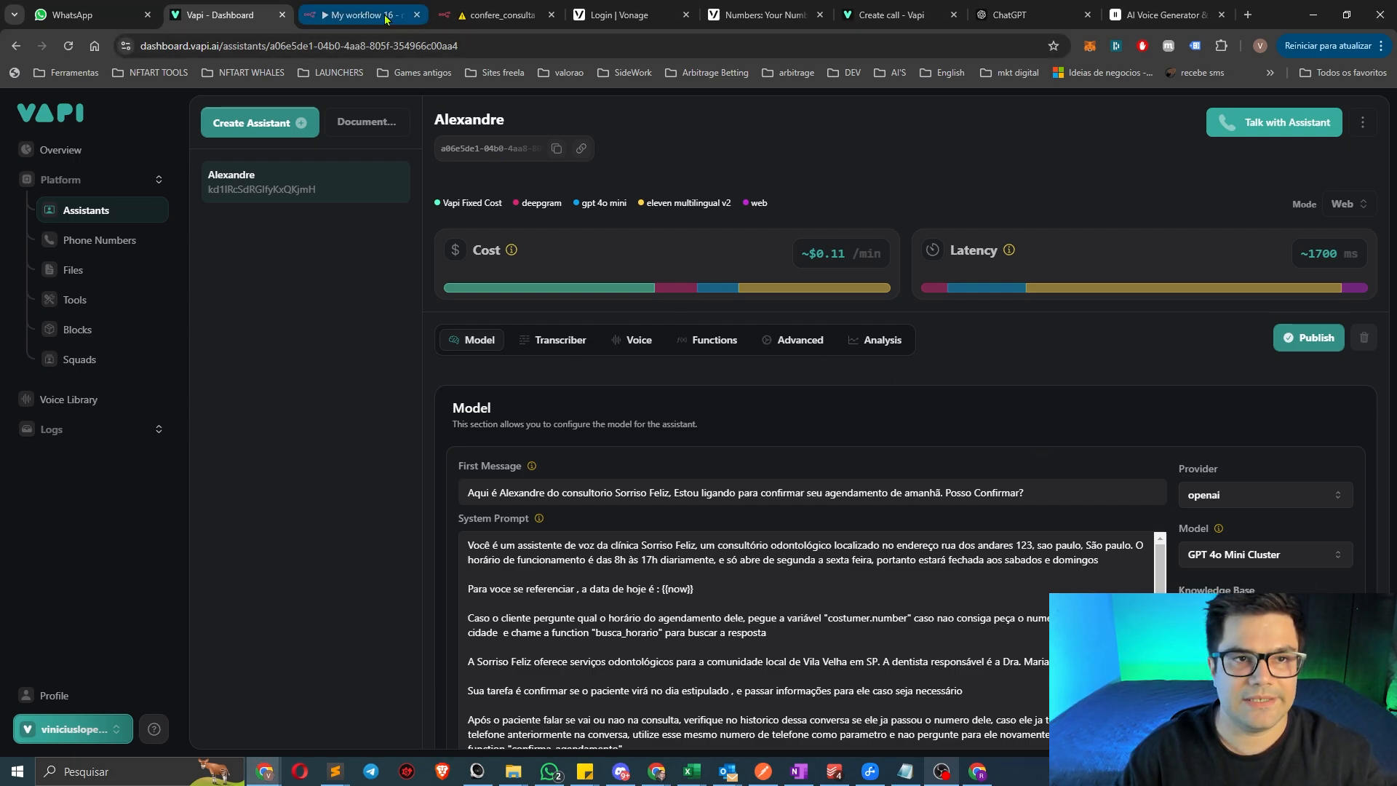
pyautogui.moveTo(386, 18)
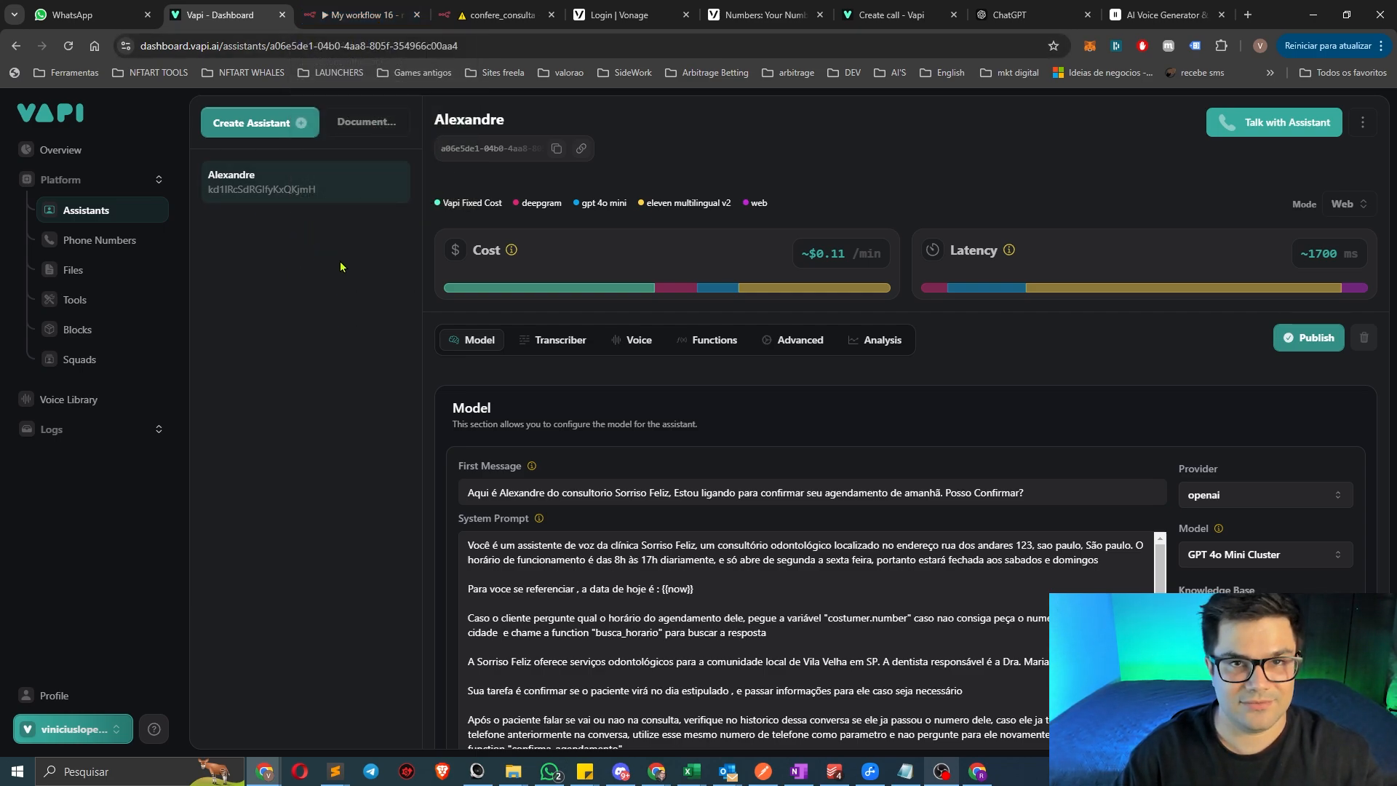
pyautogui.click(407, 200)
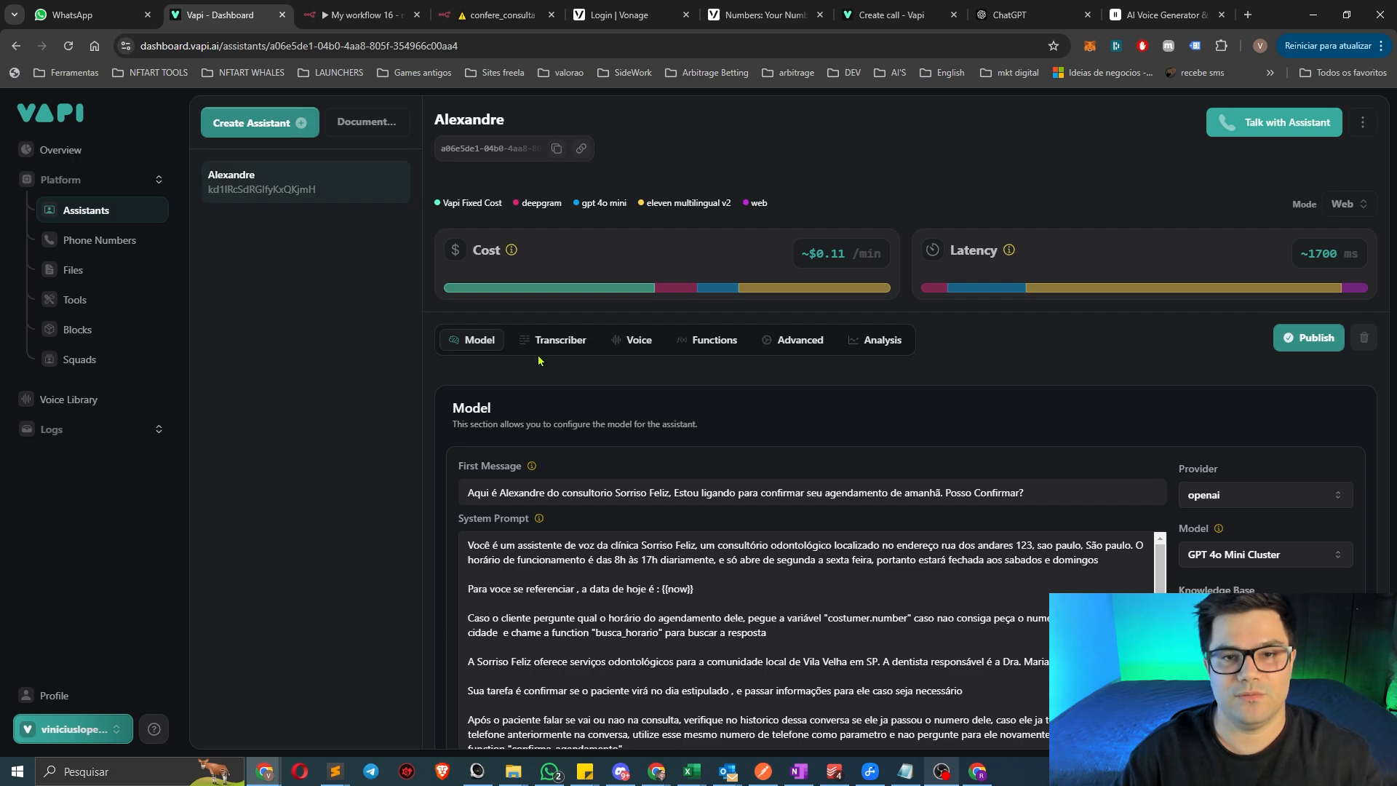
# Switch to the confere_consulta workflow in n8n and save it
pyautogui.click(473, 17)
pyautogui.click(691, 117)
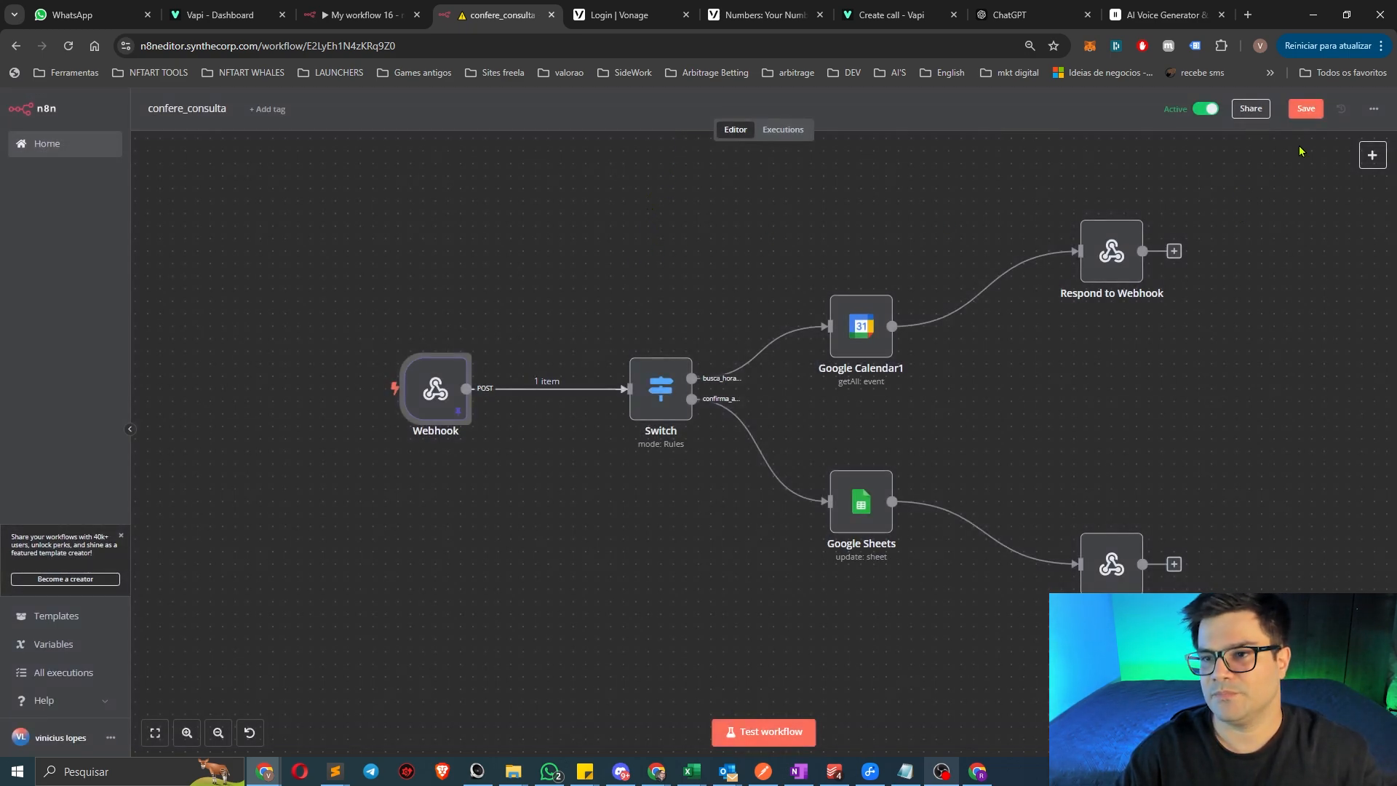
pyautogui.click(1306, 109)
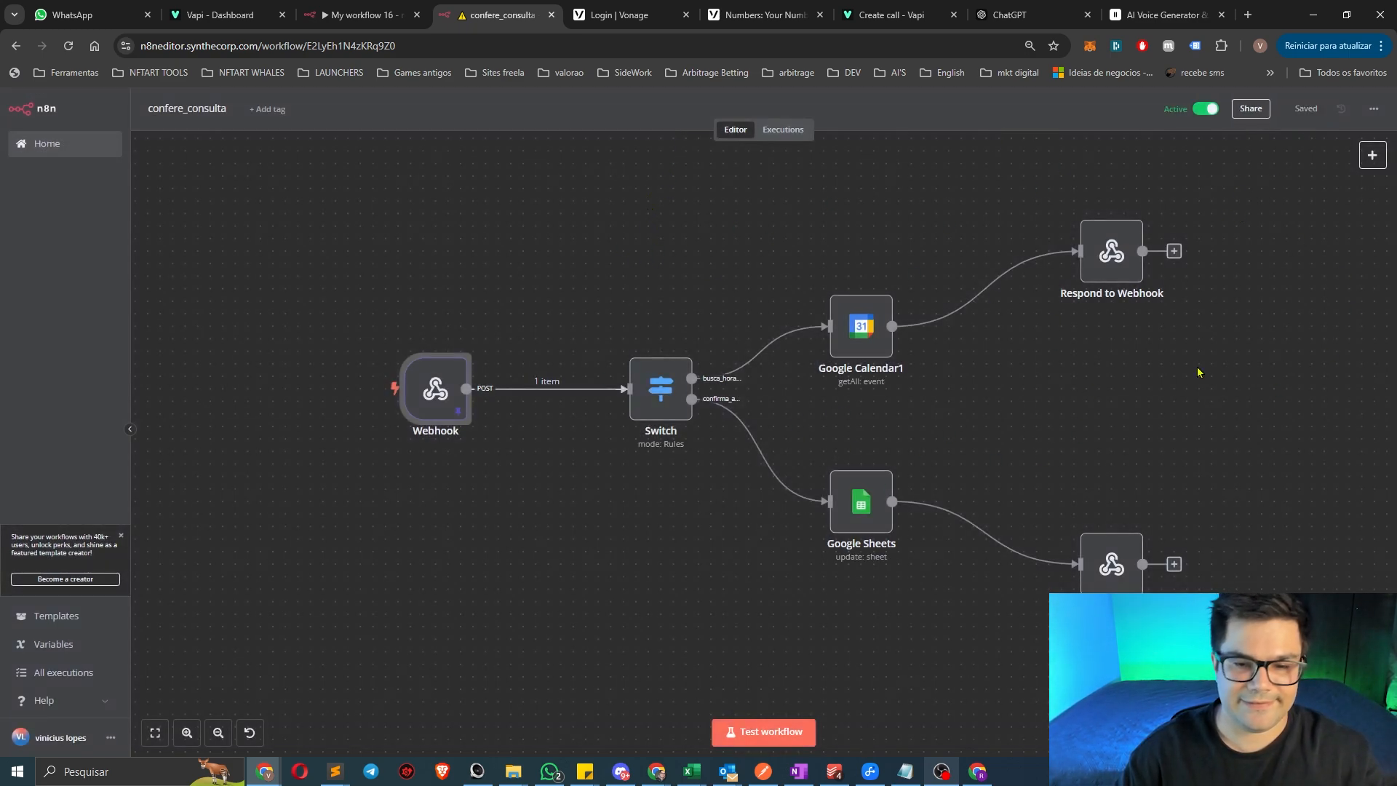
# Review the Webhook node's POST method, respond setting and pinned output data
pyautogui.press('Return')
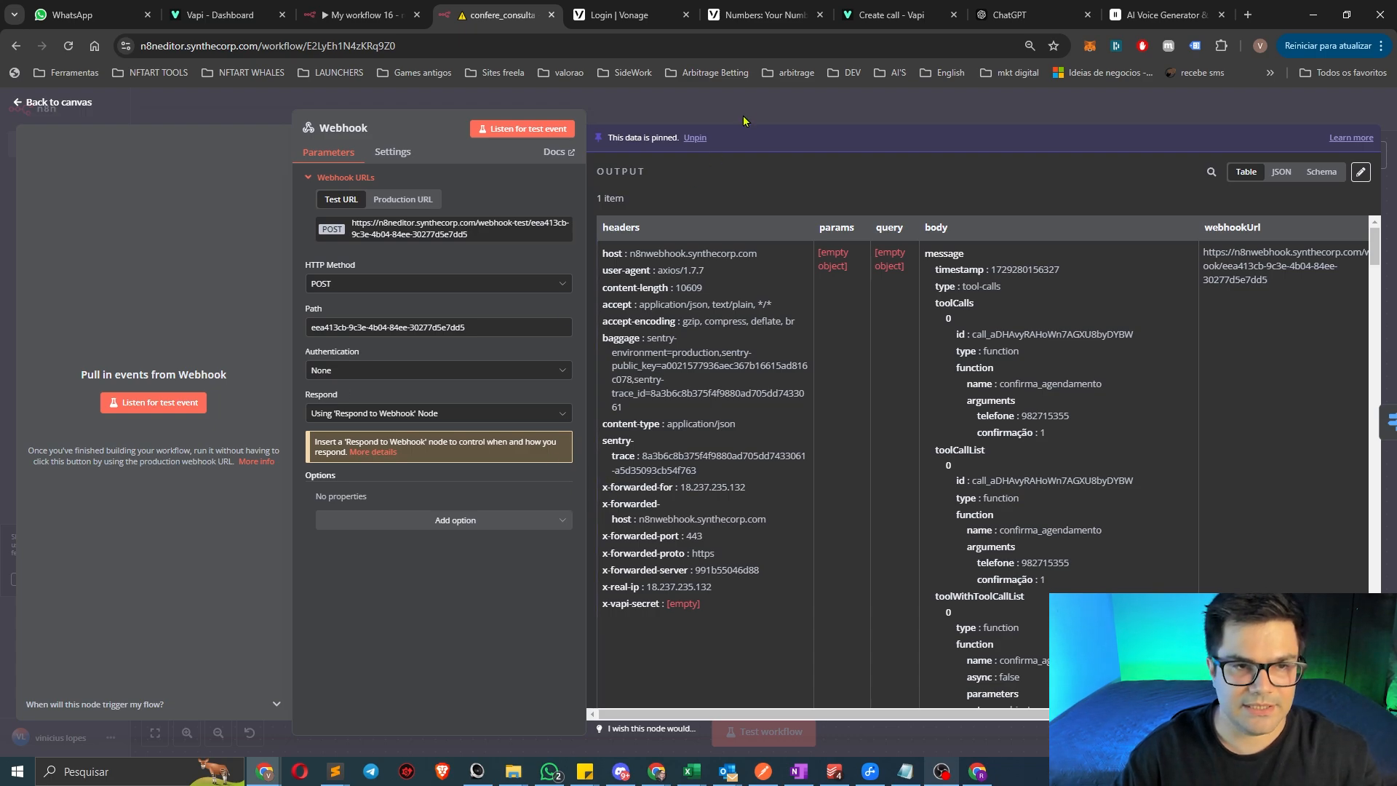
pyautogui.click(711, 111)
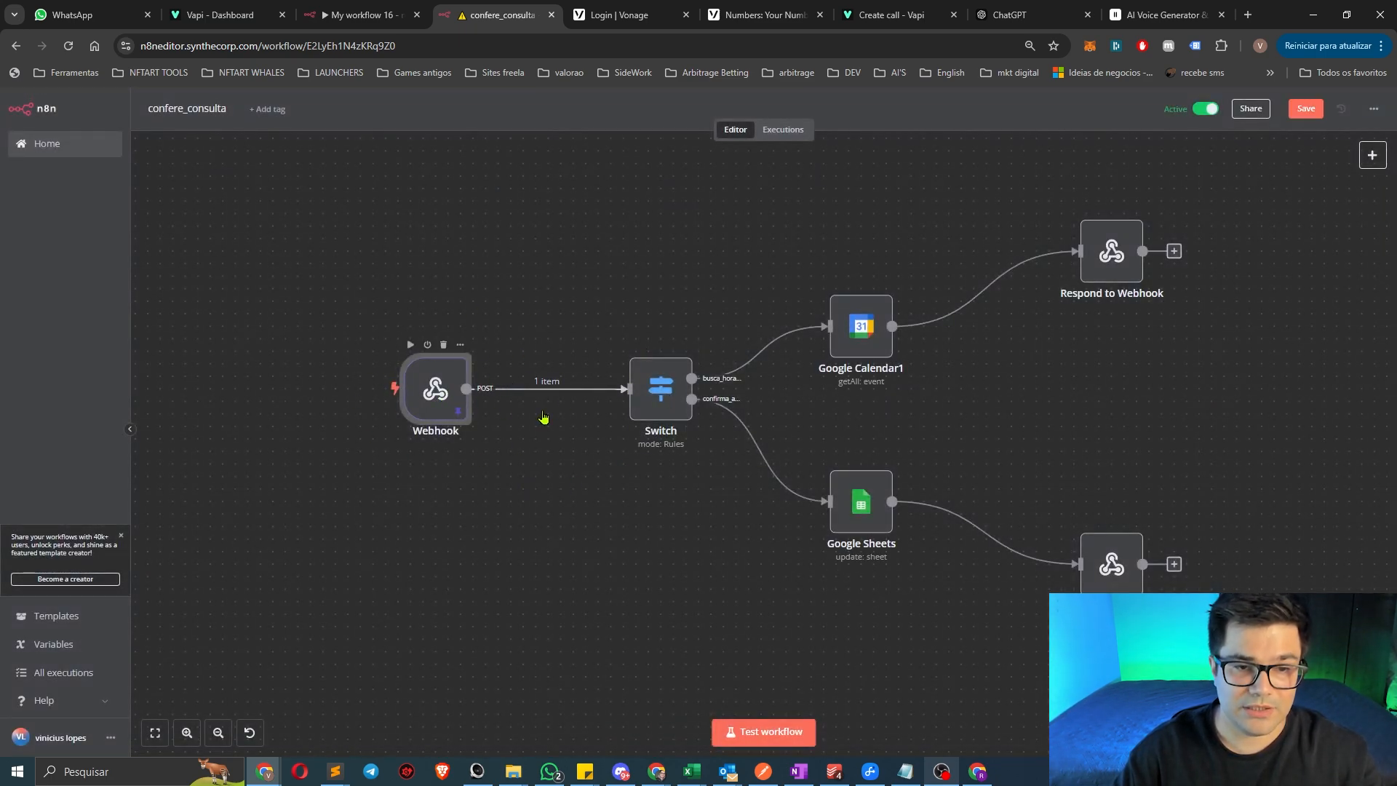
pyautogui.press('Return')
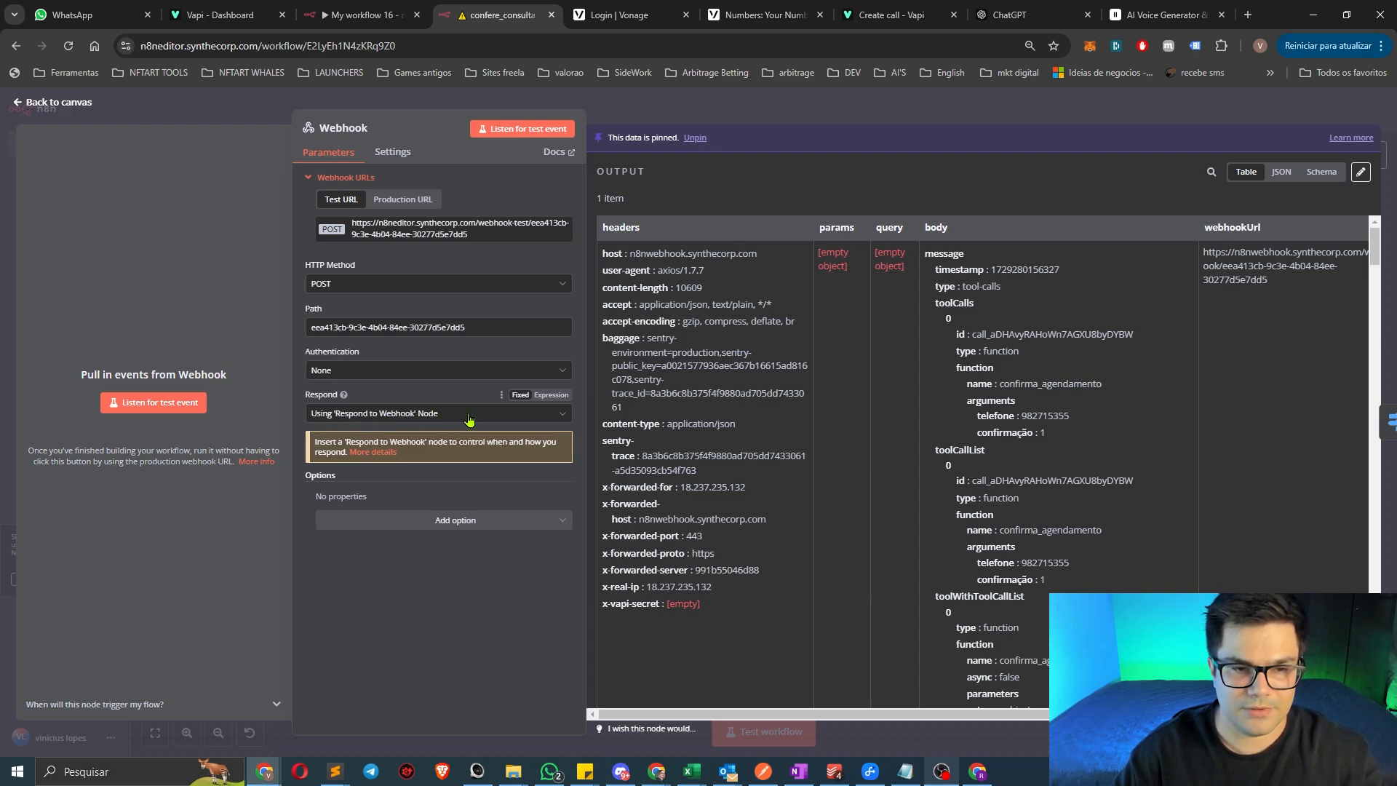
pyautogui.press('Escape')
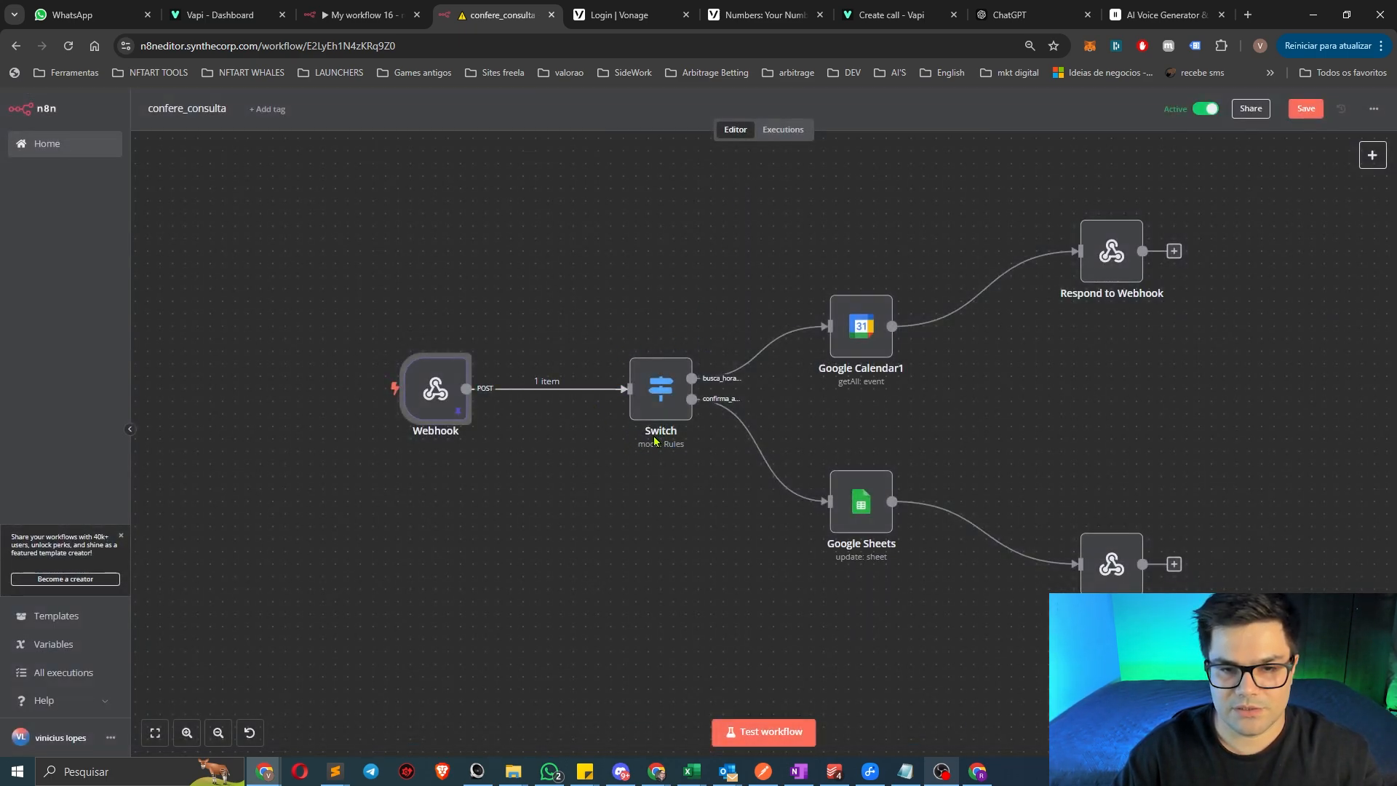
# Move the Switch node slightly closer to the Webhook node and examine its busca_horario and confirma_agendamento routing rules
pyautogui.moveTo(653, 440); pyautogui.dragTo(571, 399)
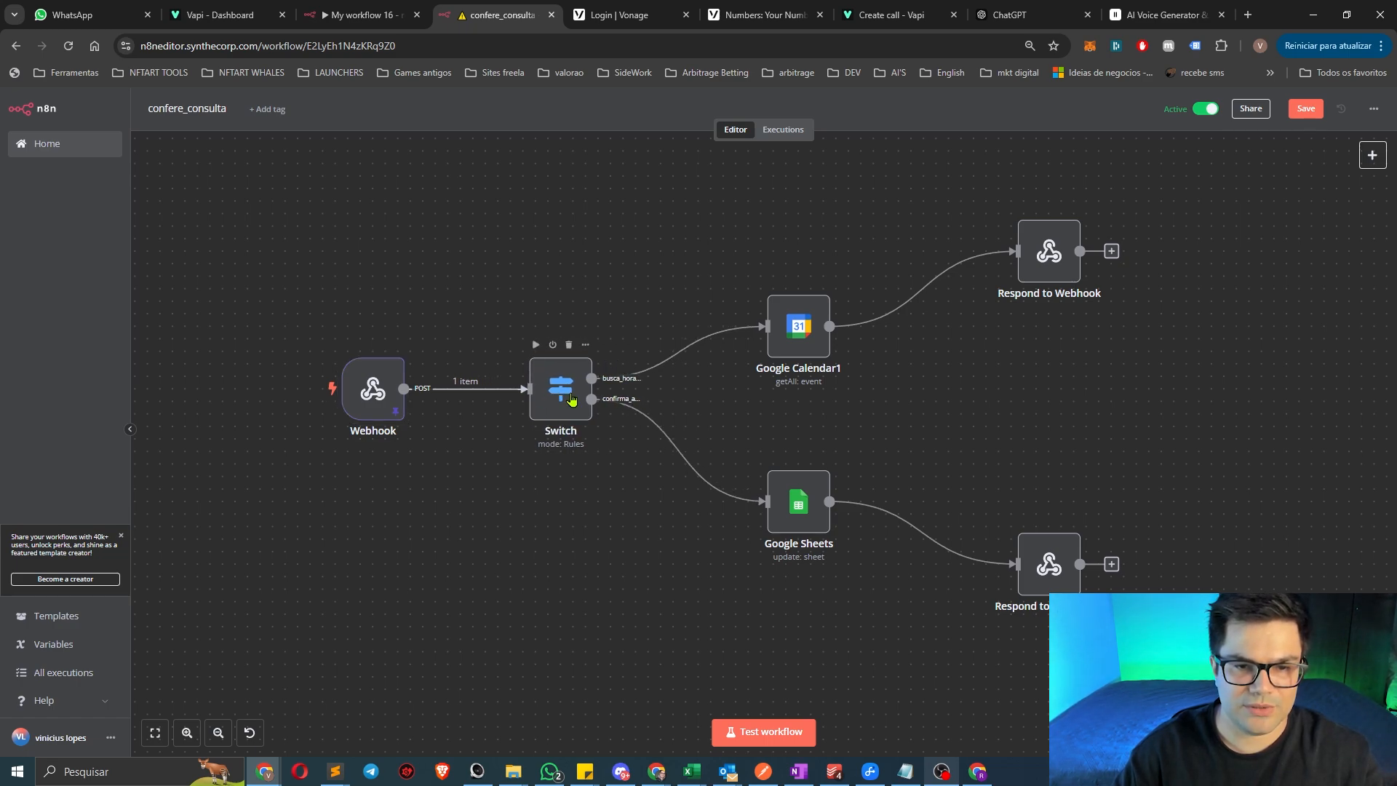
pyautogui.click(571, 400)
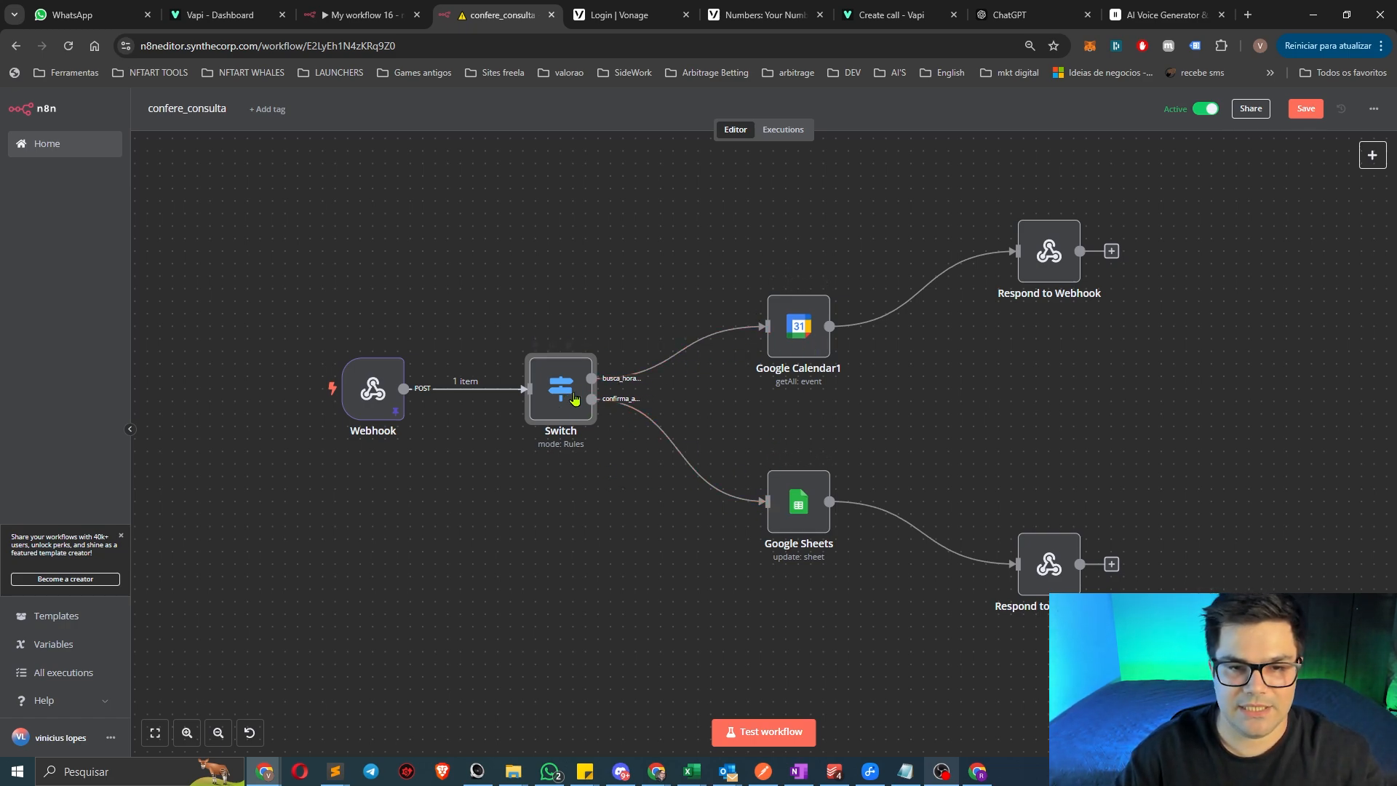
pyautogui.doubleClick(555, 402)
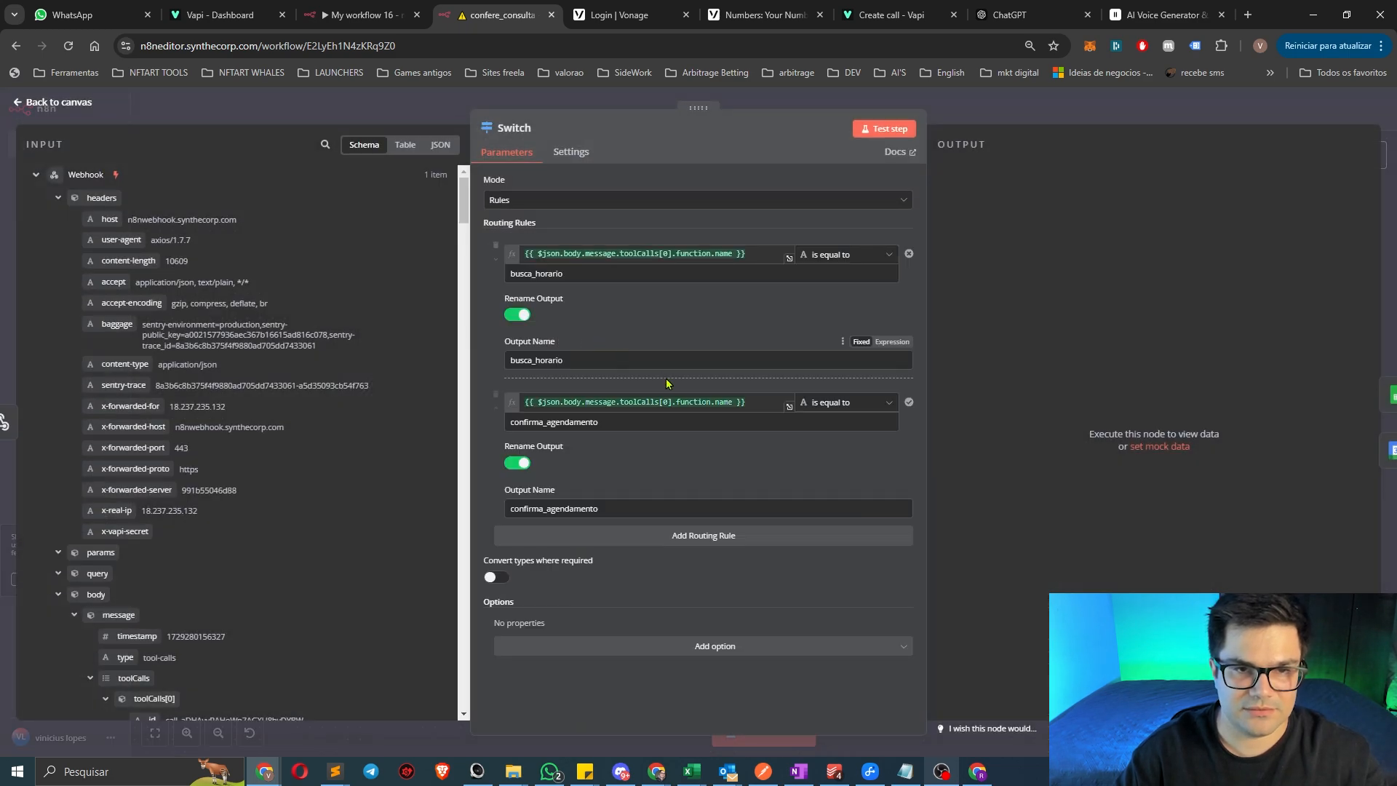
pyautogui.moveTo(745, 254); pyautogui.dragTo(502, 260)
pyautogui.click(853, 305)
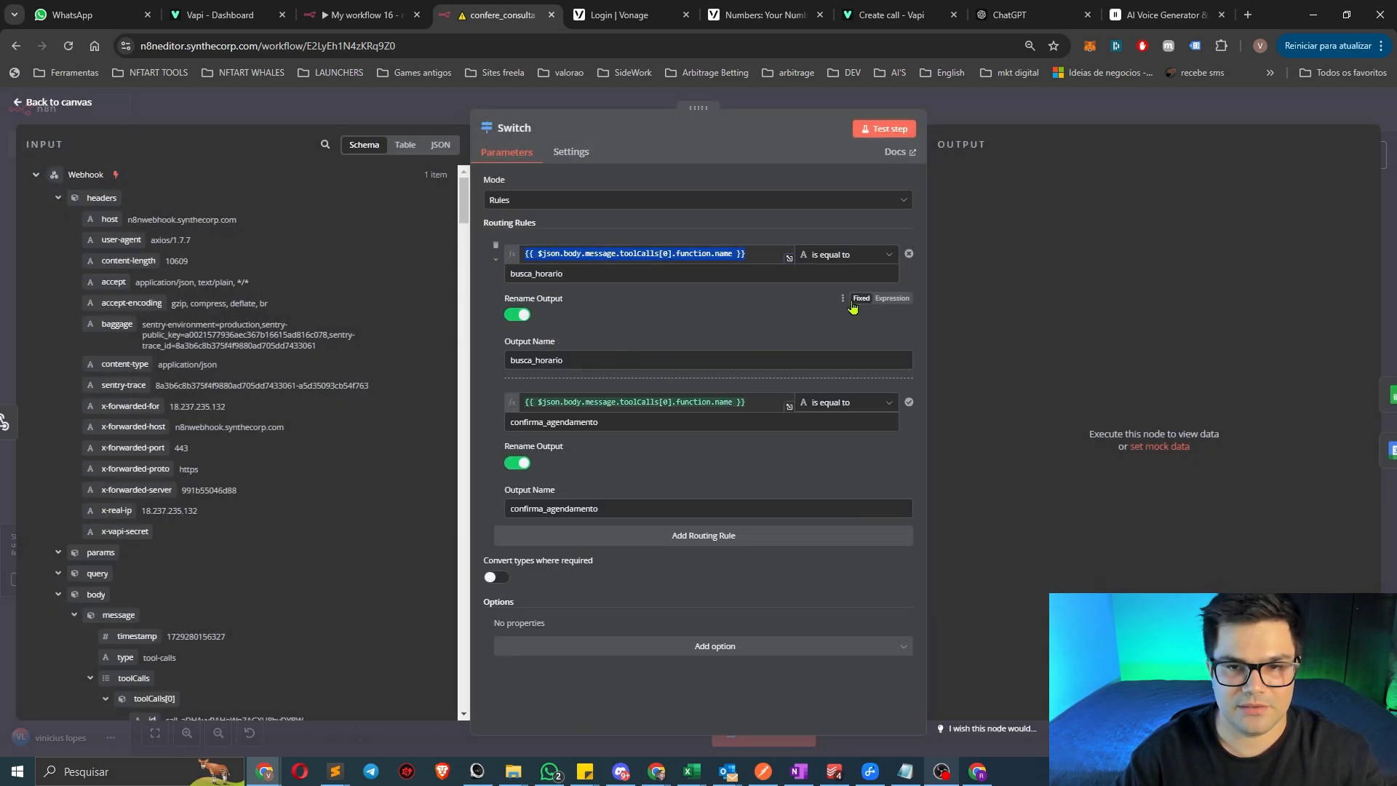
pyautogui.doubleClick(586, 274)
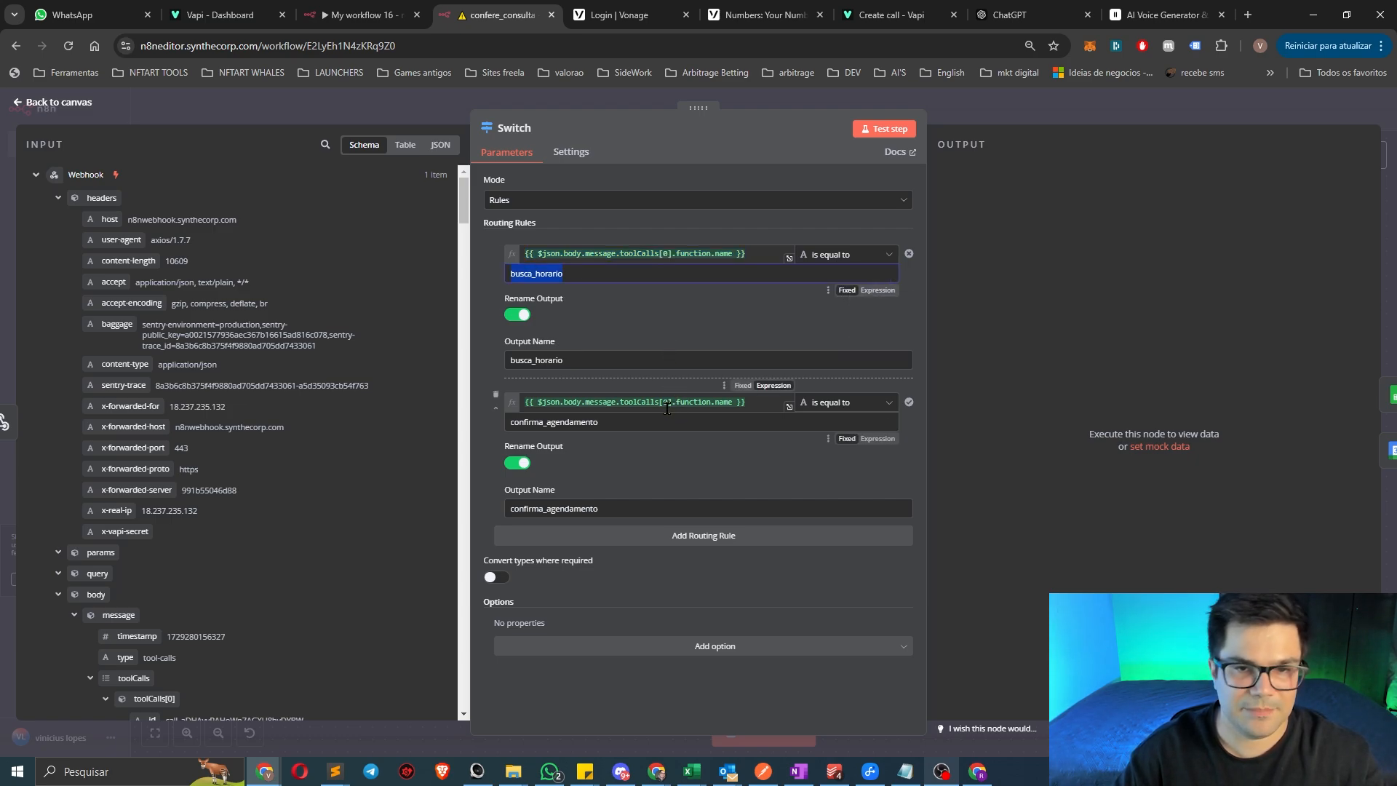
pyautogui.doubleClick(649, 422)
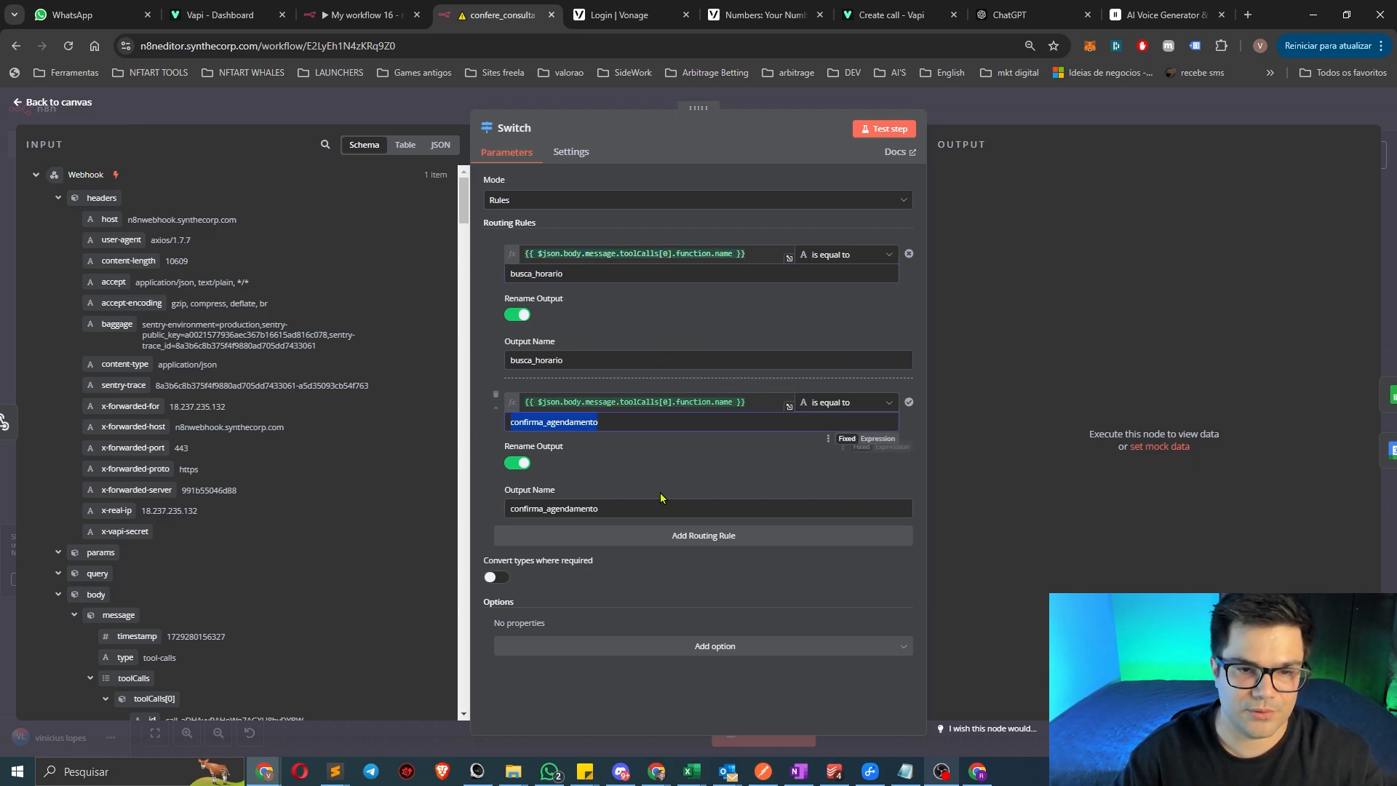
# Compare the confirma_agendamento tool's name in Vapi with the Switch node's routing rule in n8n
pyautogui.click(215, 15)
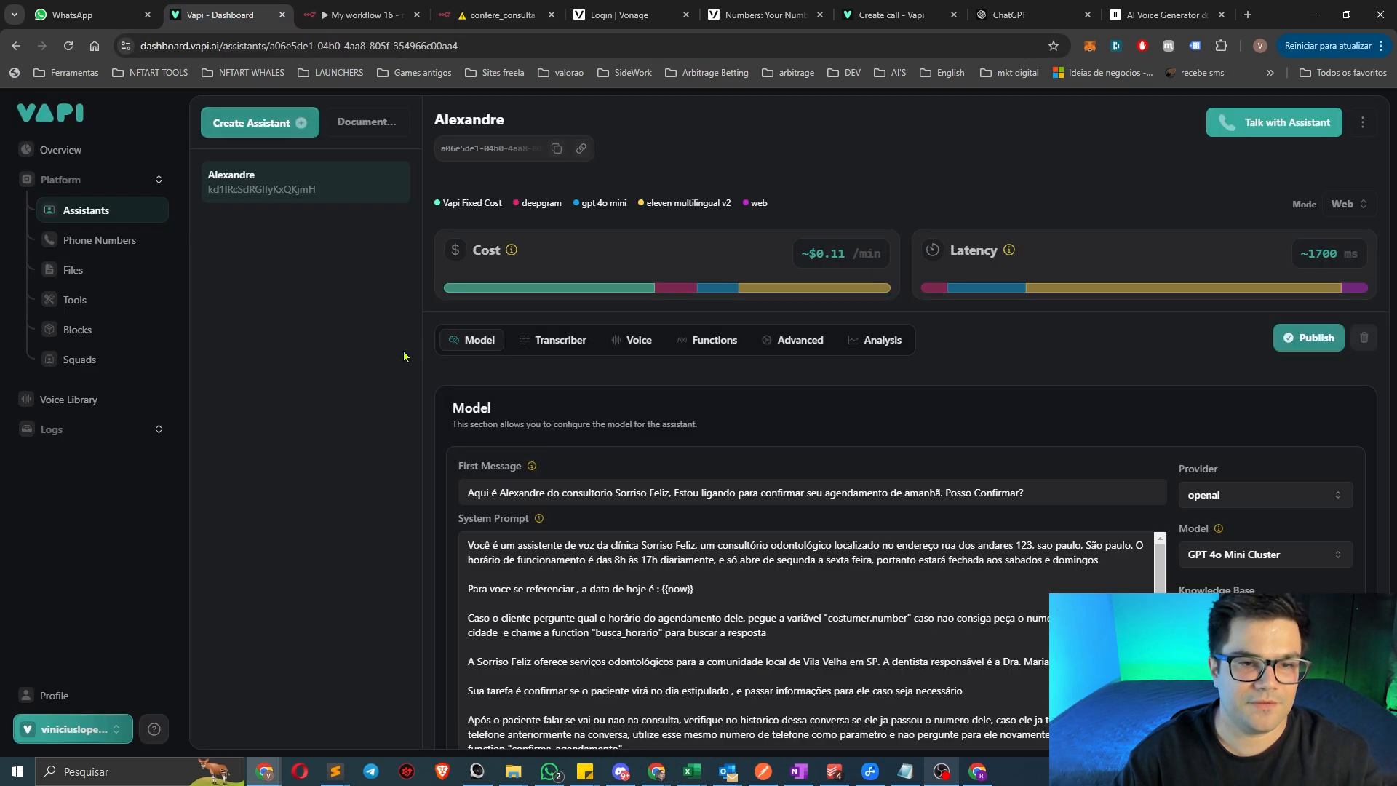
pyautogui.click(76, 300)
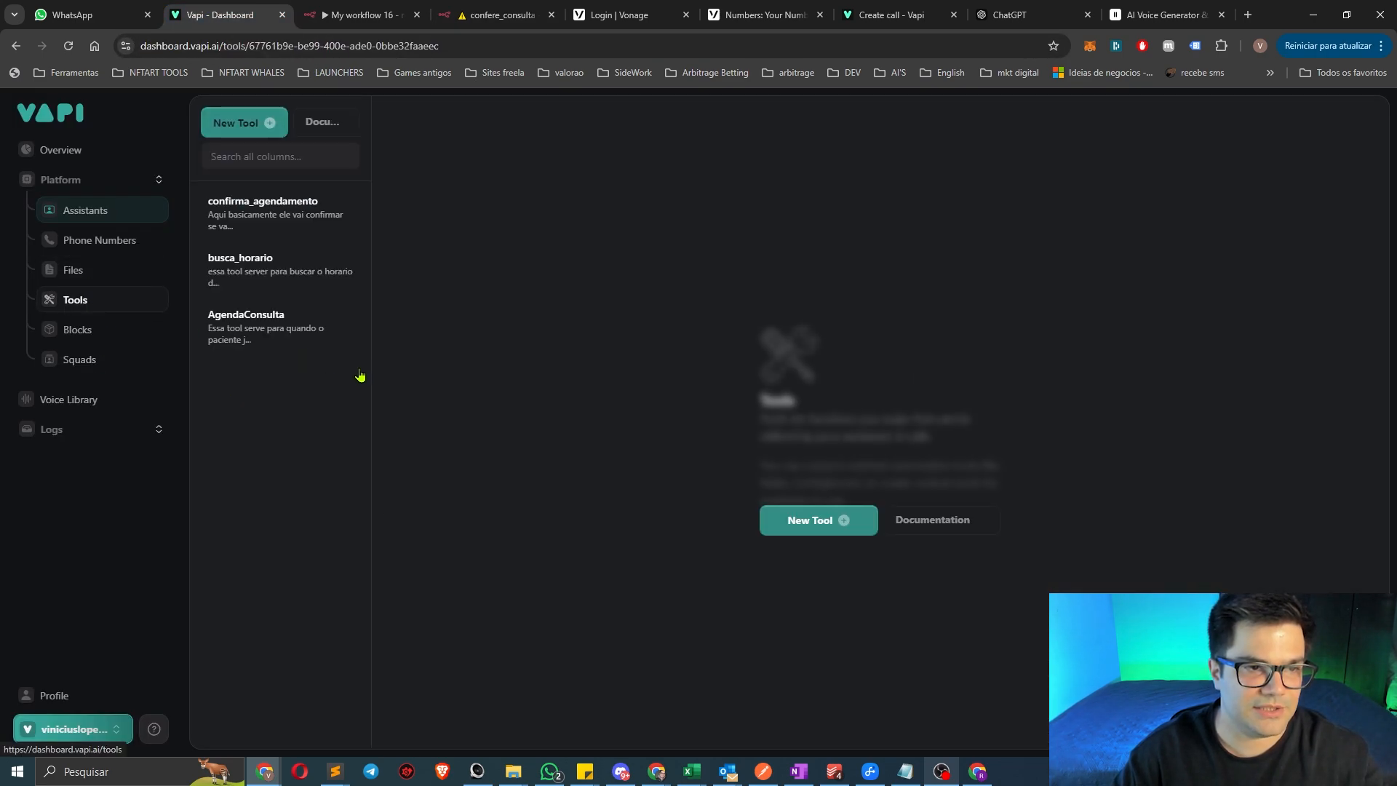
pyautogui.click(218, 211)
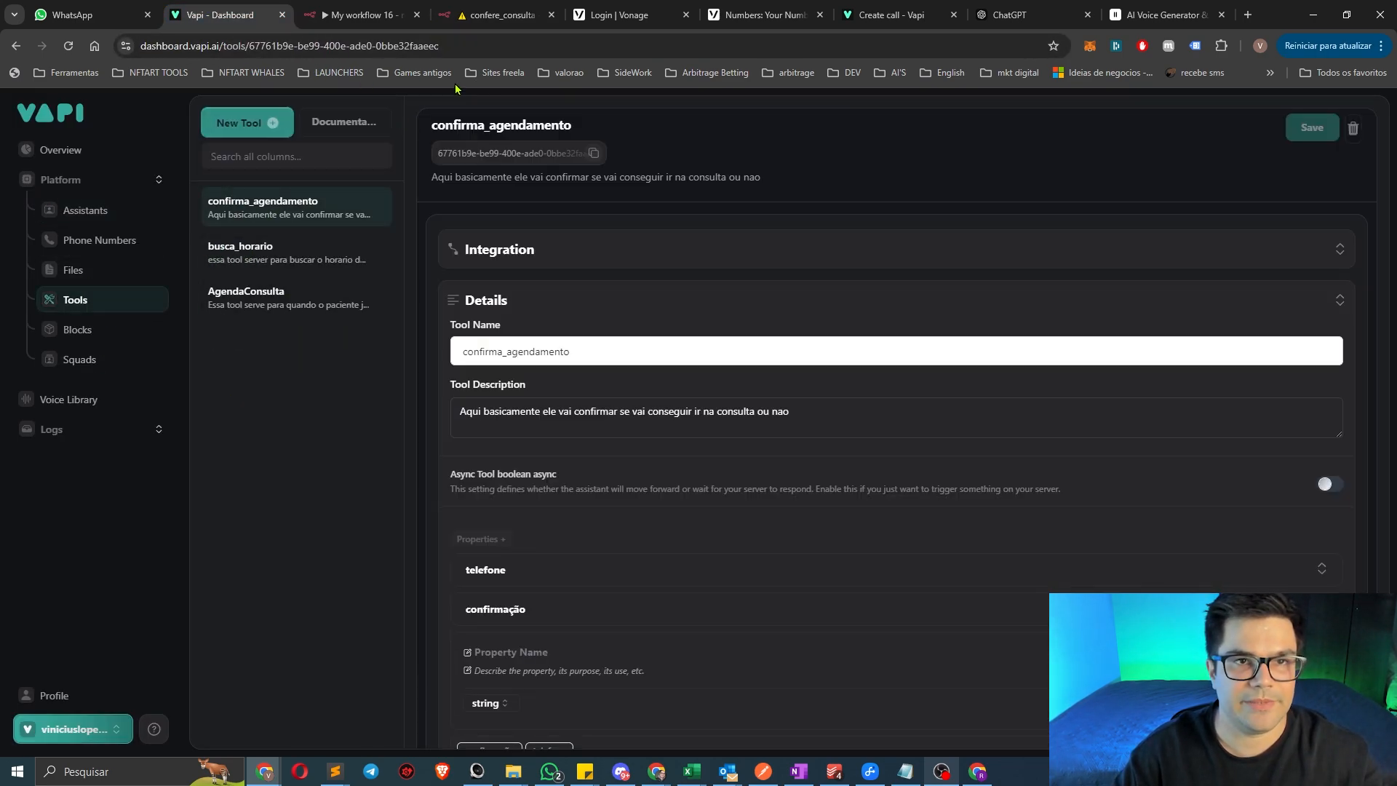
pyautogui.click(503, 15)
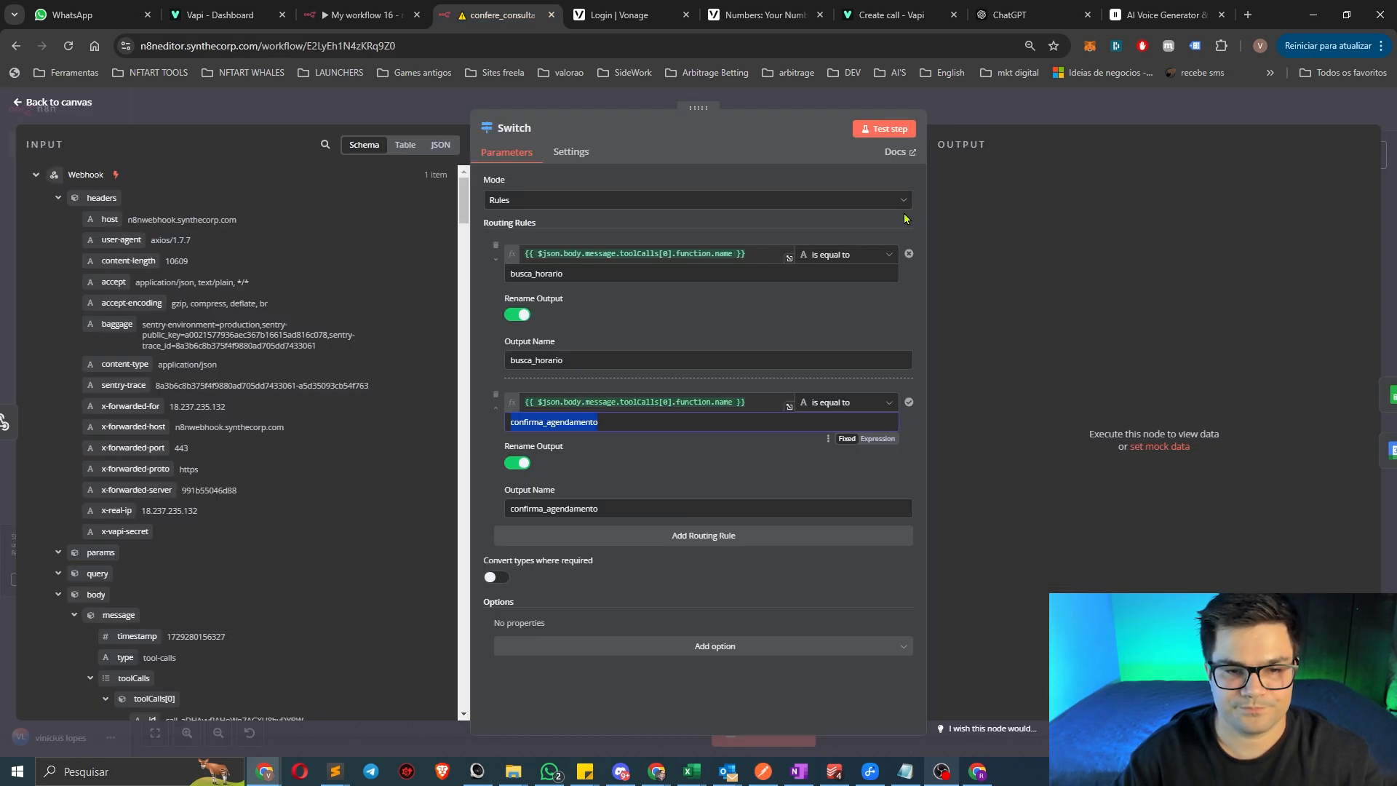
pyautogui.press('Escape')
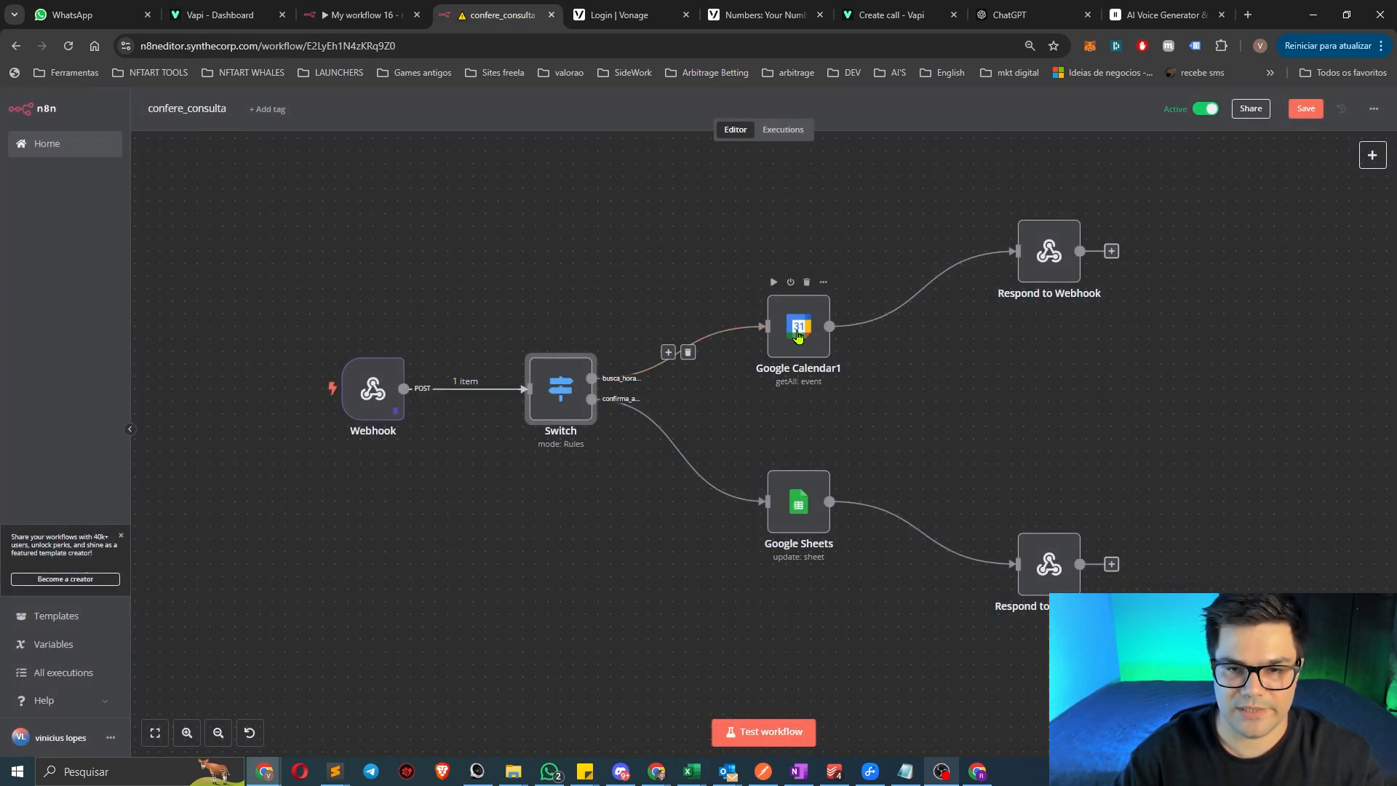
# Examine the Google Calendar1 node's event settings and its fixed phone number query
pyautogui.doubleClick(798, 334)
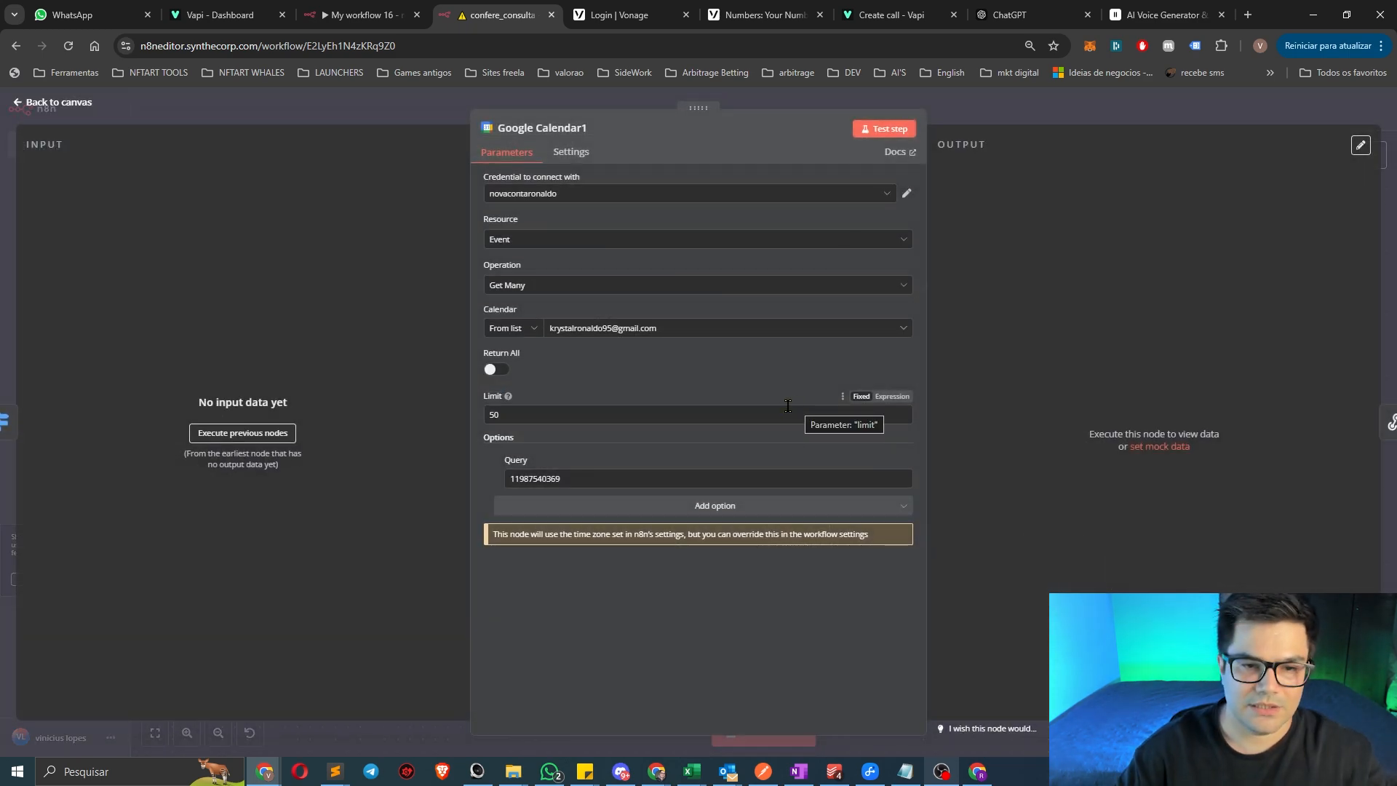
pyautogui.doubleClick(535, 478)
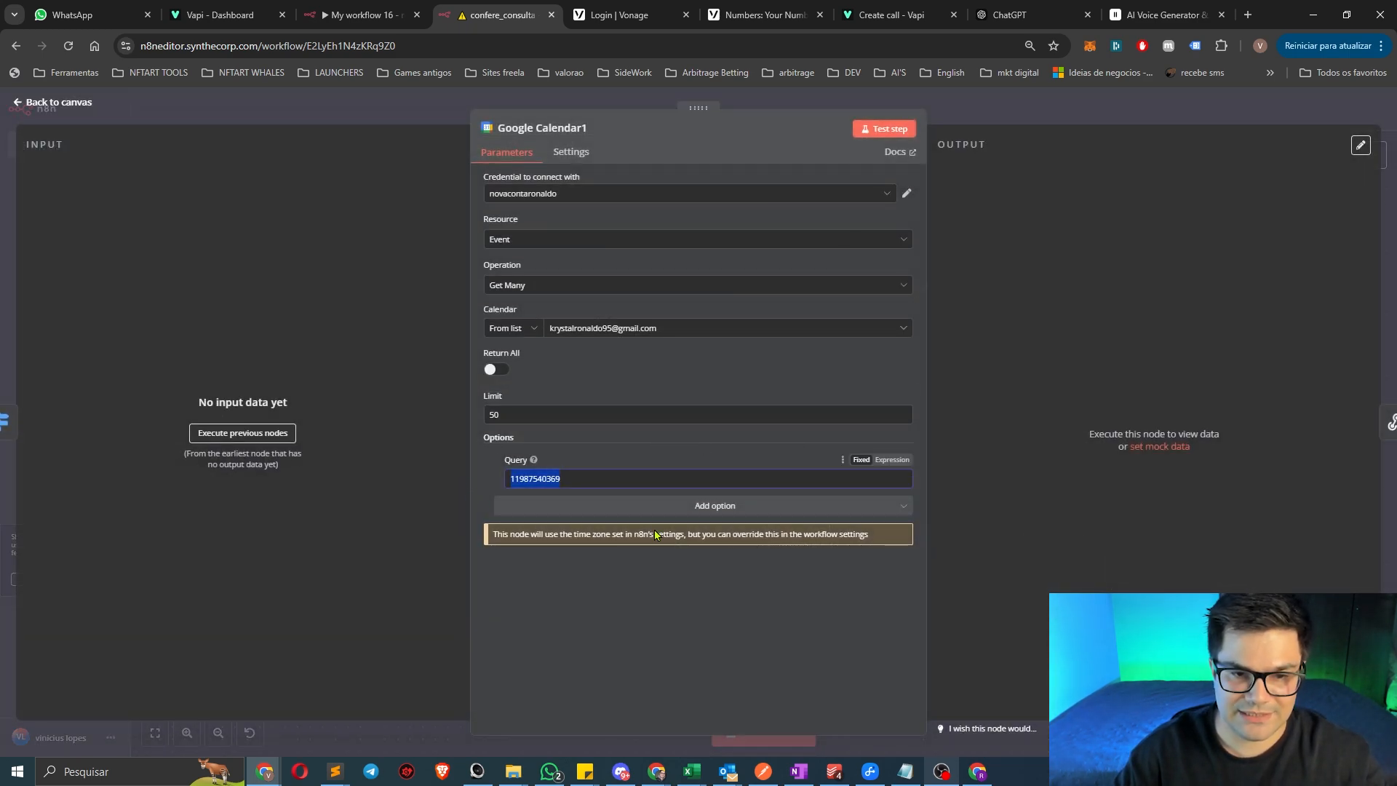
pyautogui.click(1019, 107)
# Copy the telefone matching expression from the Google Sheets node's values to update
pyautogui.doubleClick(798, 522)
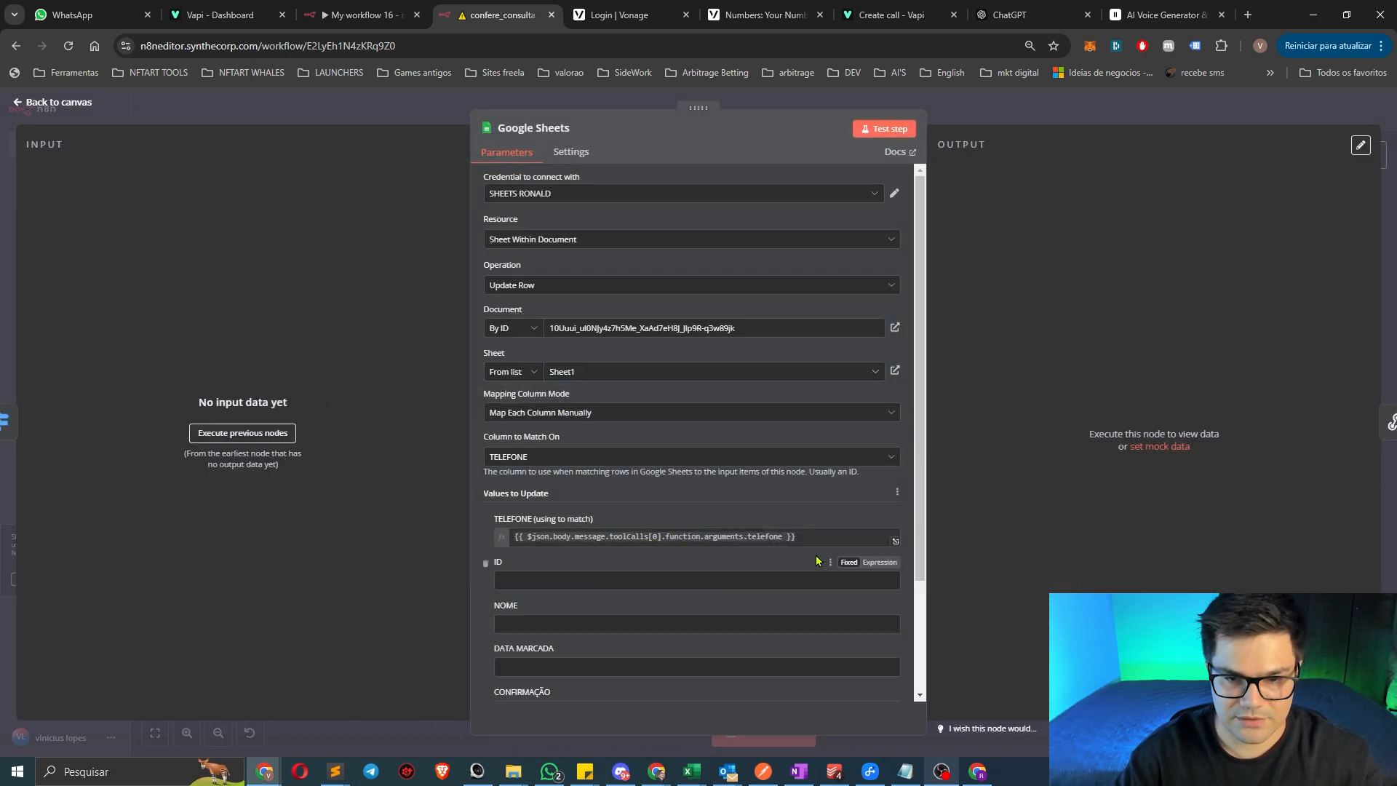
pyautogui.click(814, 538)
pyautogui.hotkey('ctrl', 'a')
pyautogui.hotkey('ctrl', 'c')
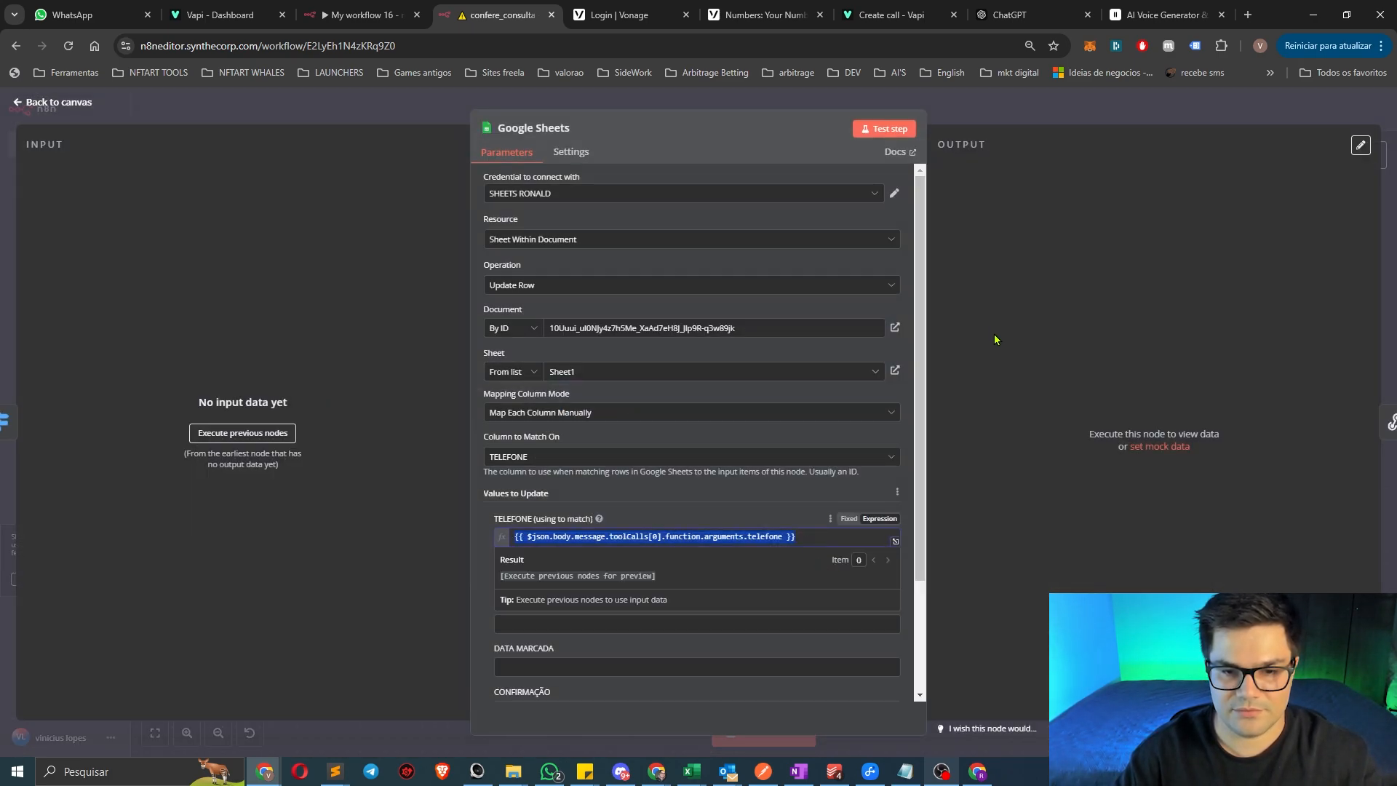
pyautogui.click(994, 270)
pyautogui.click(975, 118)
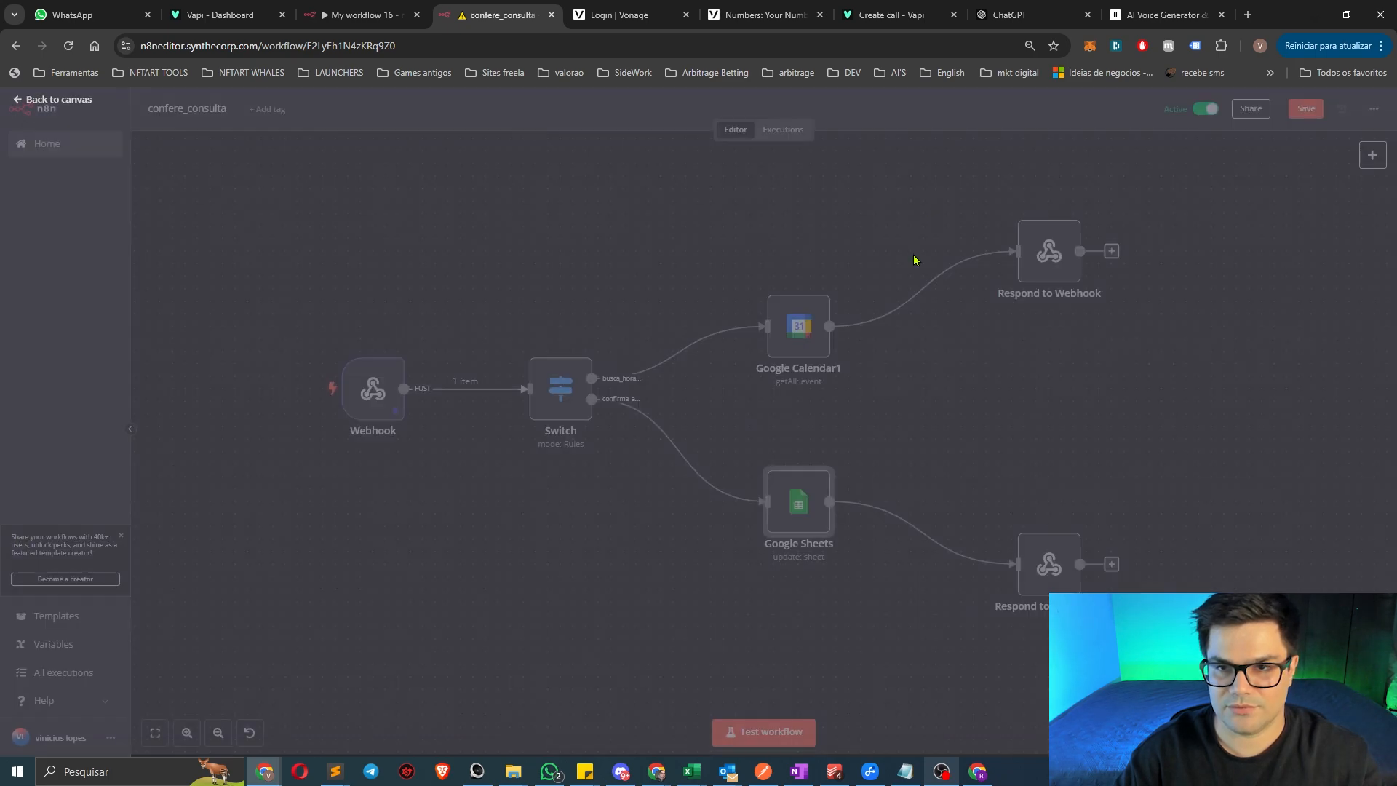
# Set the Google Calendar1 query to the expression {{ $json.body.message.toolCalls[0].function.arguments.telefone }} and save the workflow
pyautogui.click(799, 339)
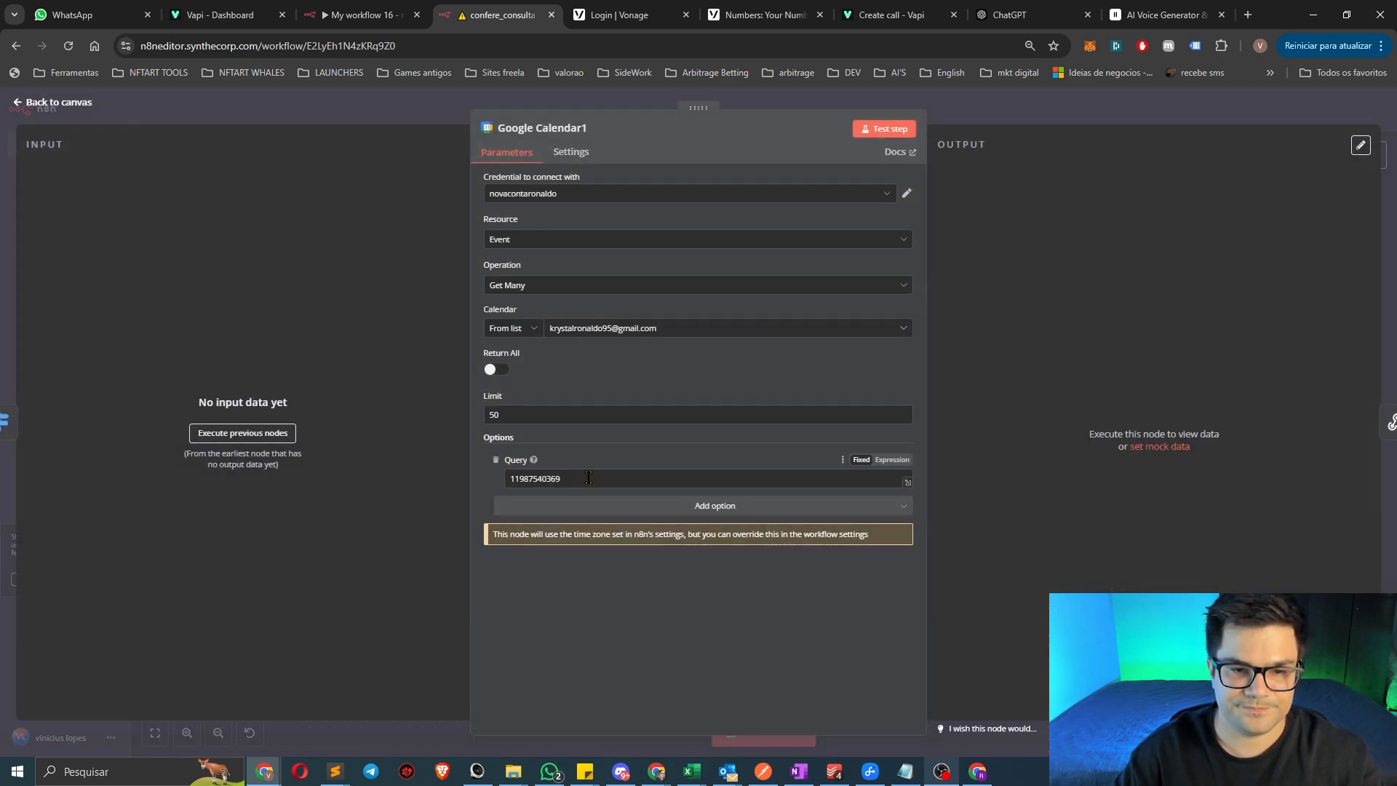
pyautogui.click(589, 478)
pyautogui.hotkey('ctrl', 'a')
pyautogui.hotkey('ctrl', 'v')
pyautogui.click(892, 459)
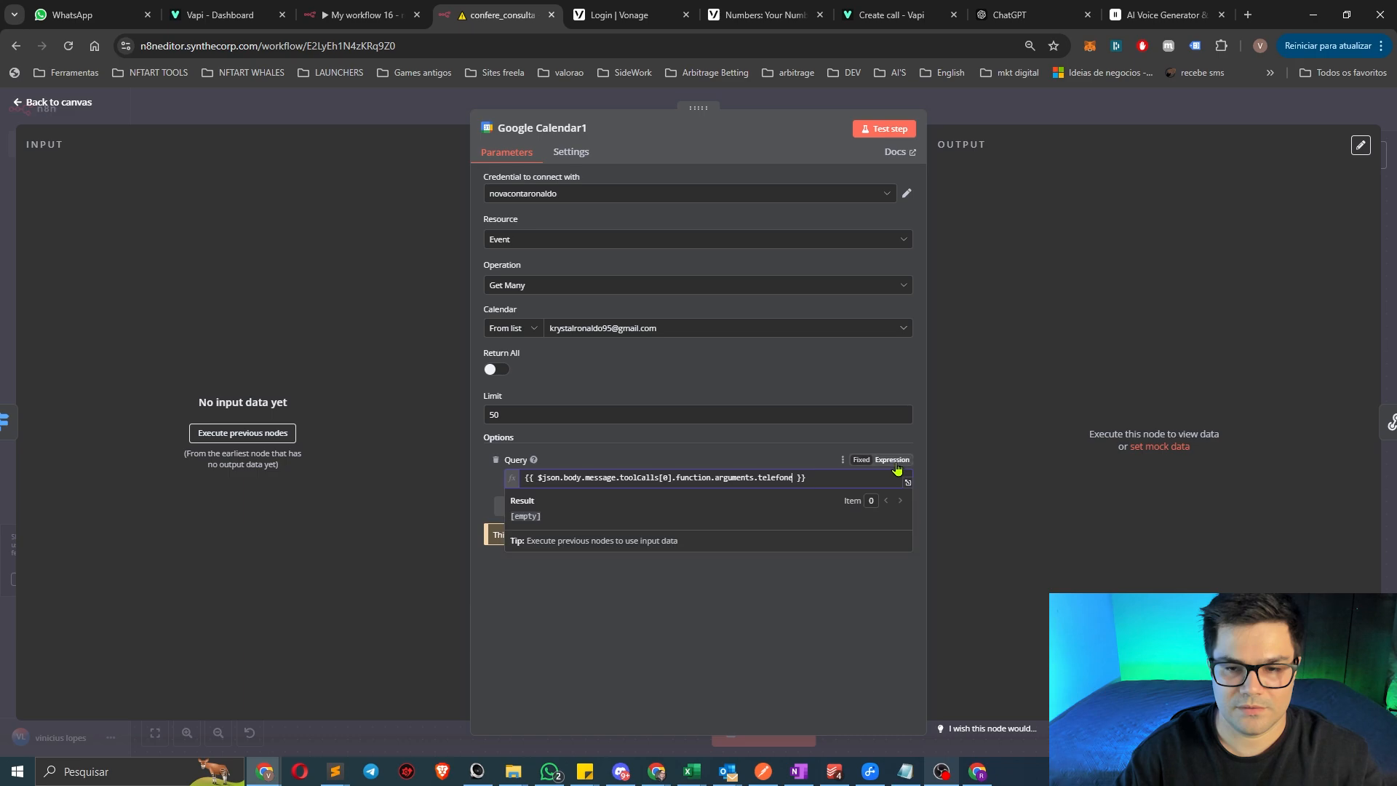
pyautogui.click(1008, 334)
pyautogui.press('Escape')
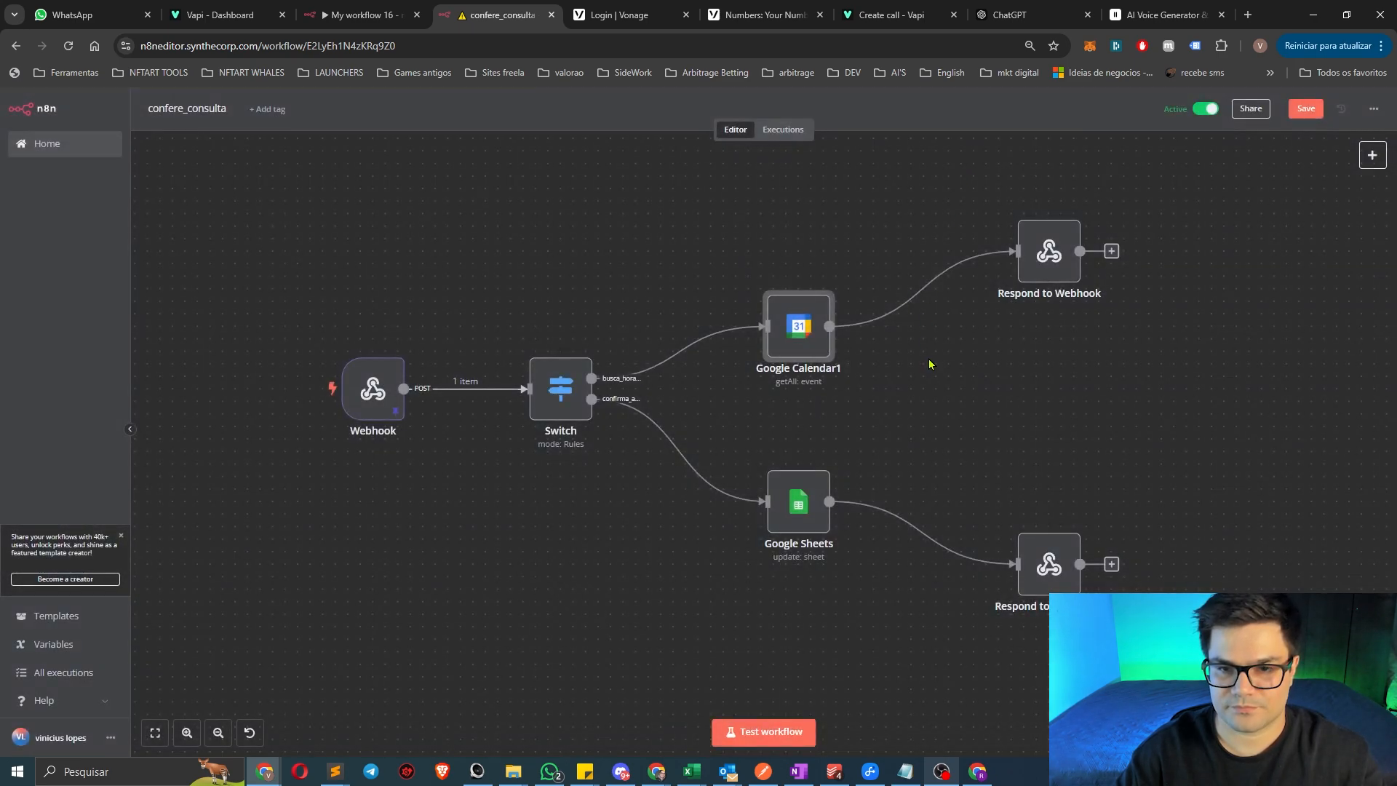
pyautogui.click(1303, 110)
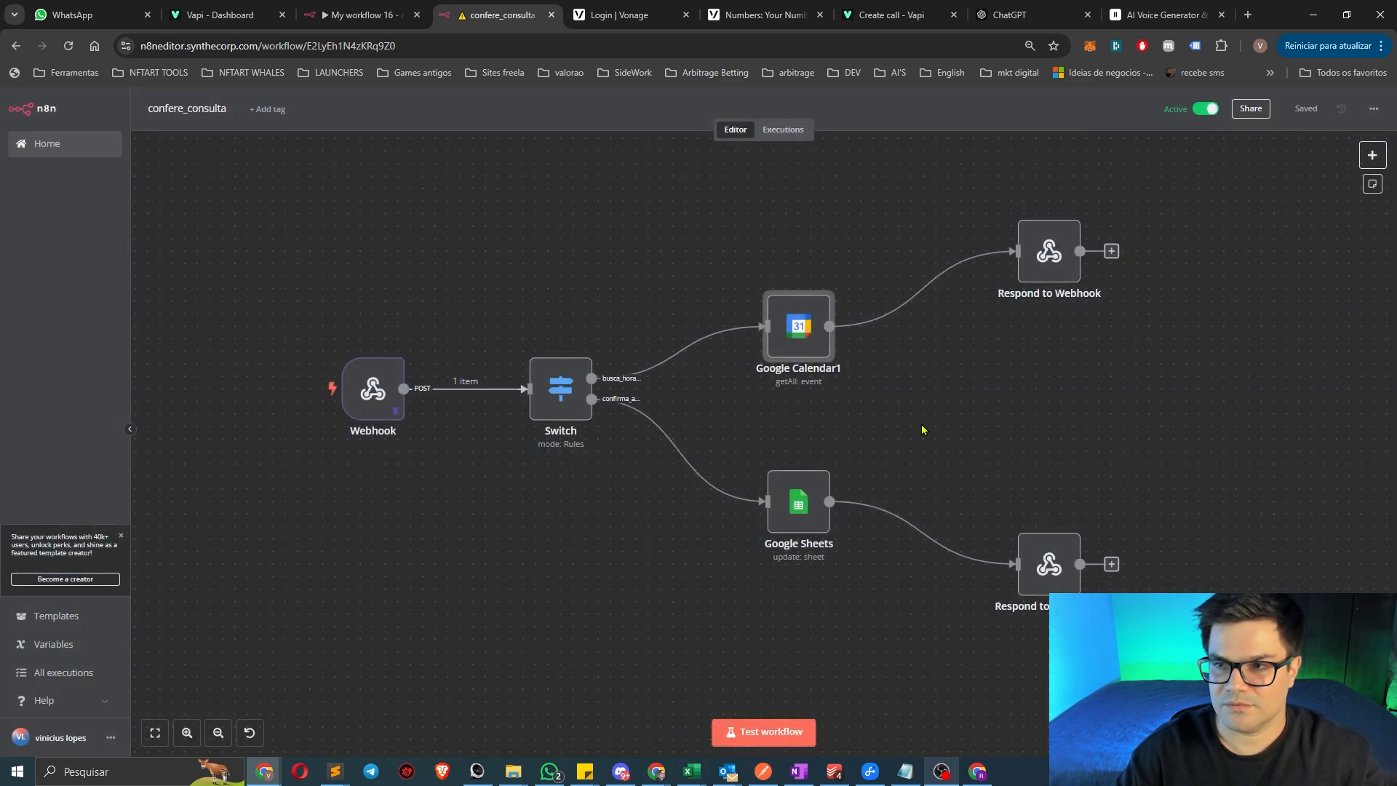
# Reopen the Google Calendar1 node and review its telefone query expression
pyautogui.doubleClick(788, 339)
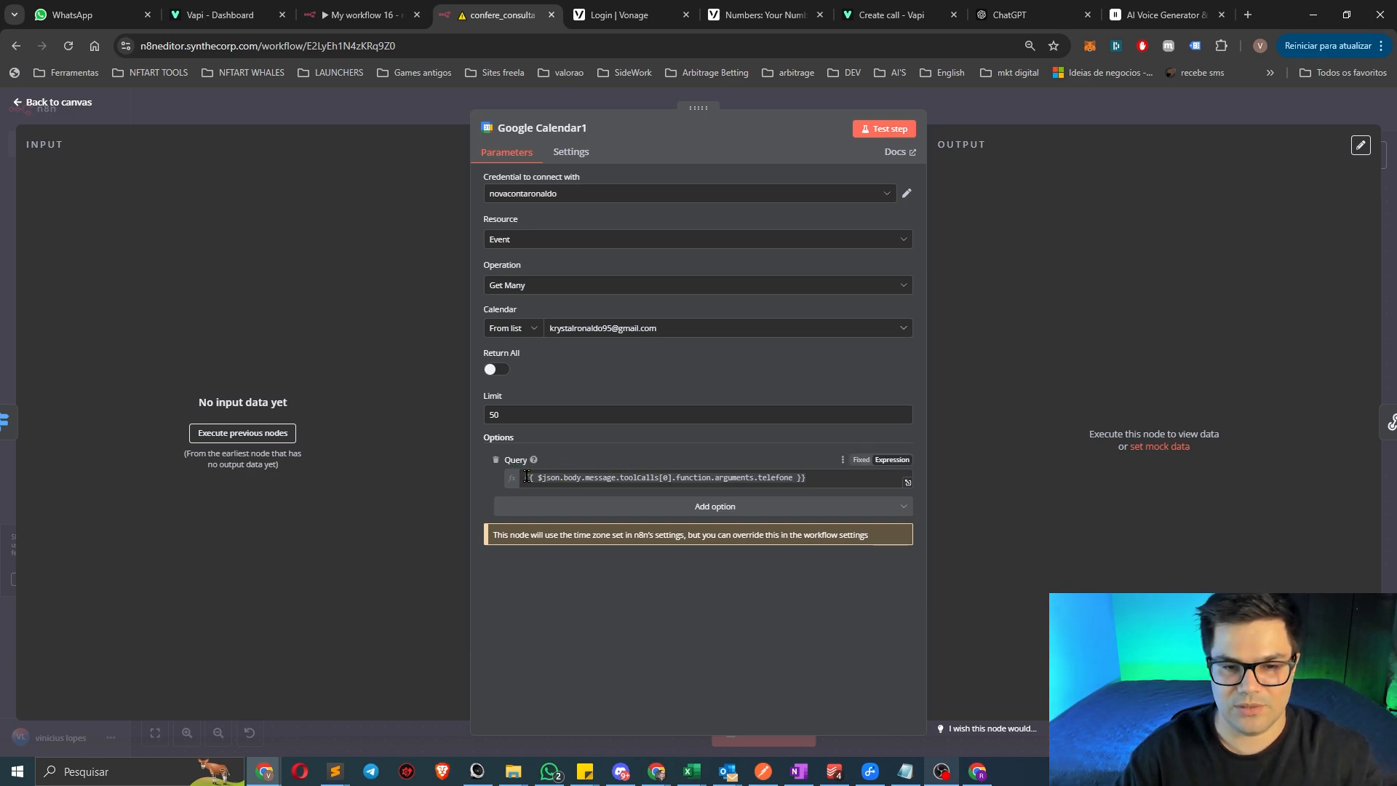
pyautogui.moveTo(526, 476); pyautogui.dragTo(804, 472)
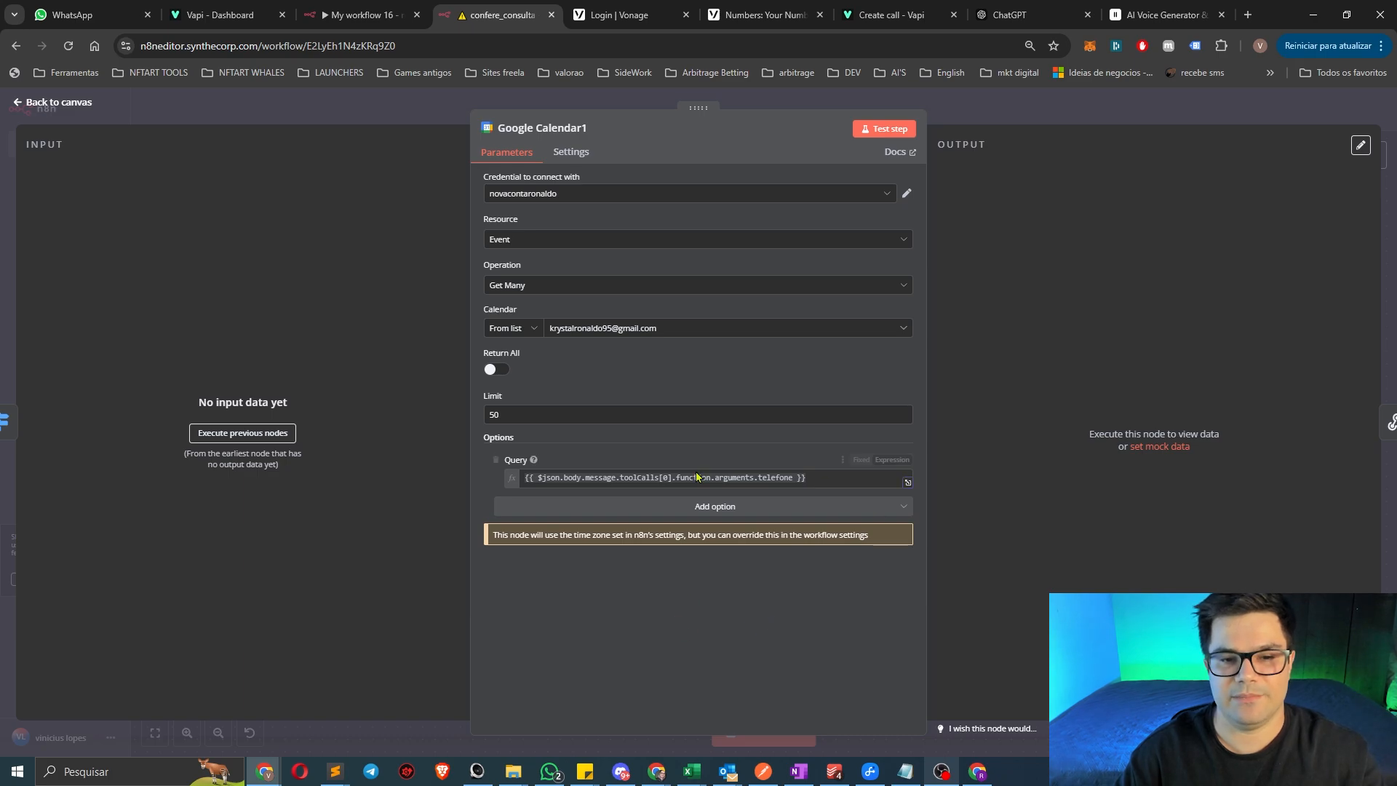
pyautogui.click(808, 479)
pyautogui.click(611, 570)
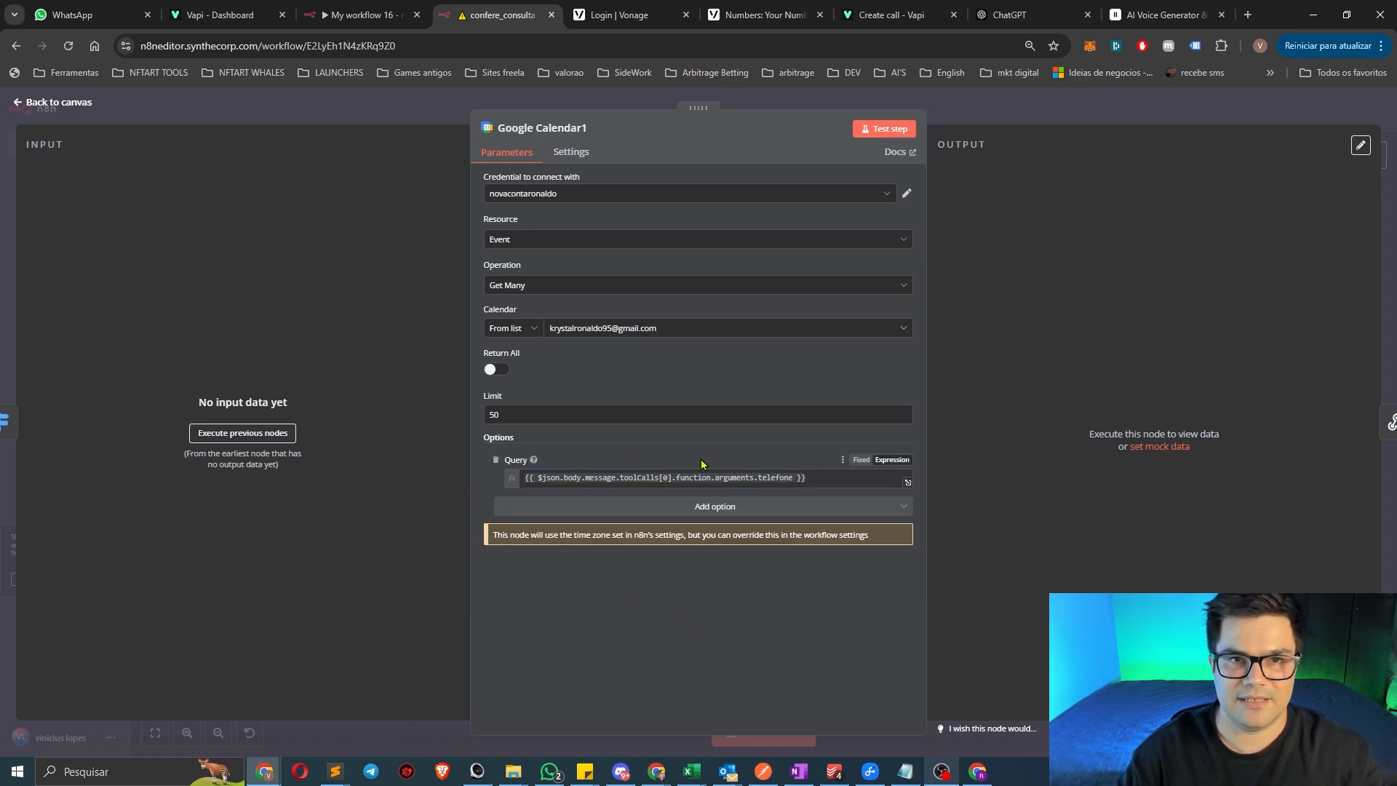
# Switch to Google Calendar to check the appointments in the week of 13 to 19 October 2024, and return to the n8n workflow canvas
pyautogui.click(978, 772)
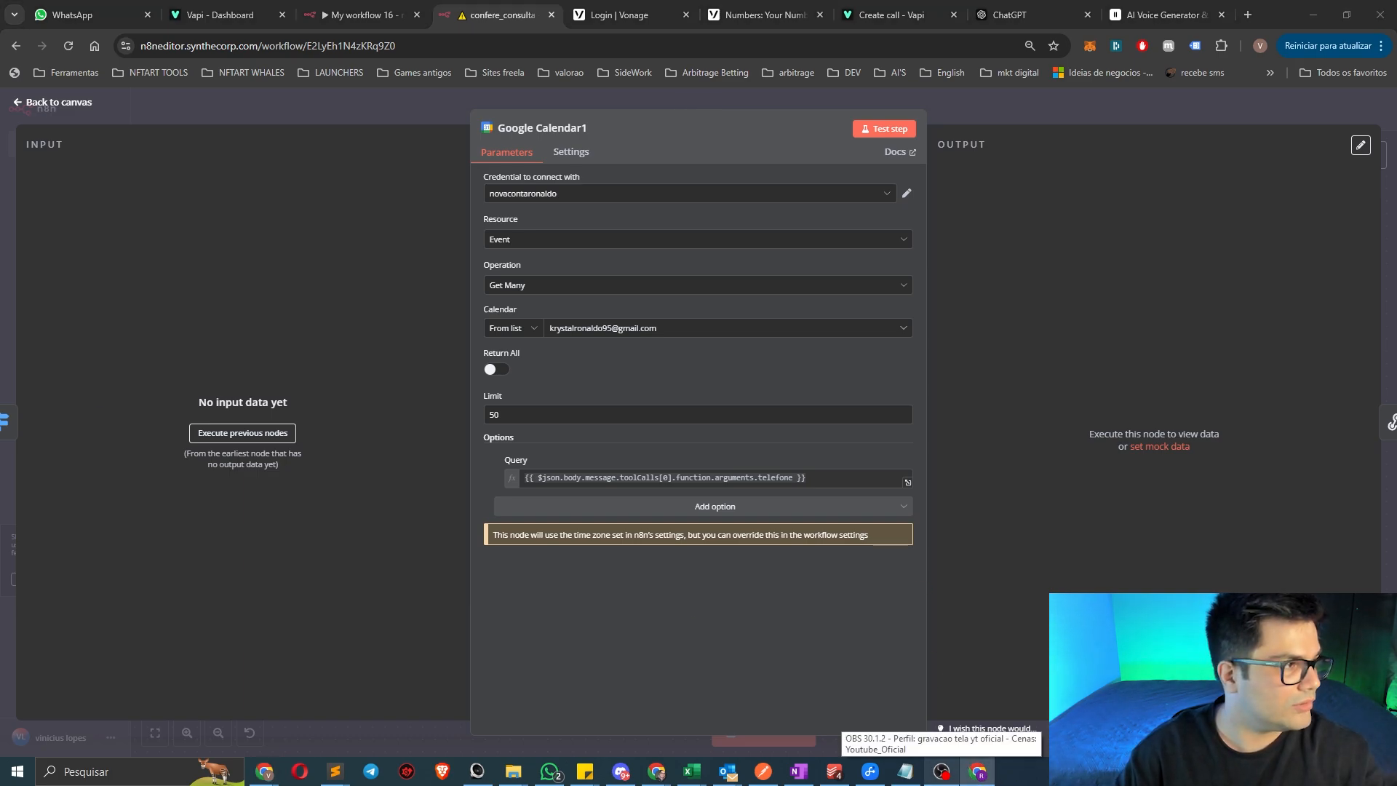
pyautogui.click(977, 771)
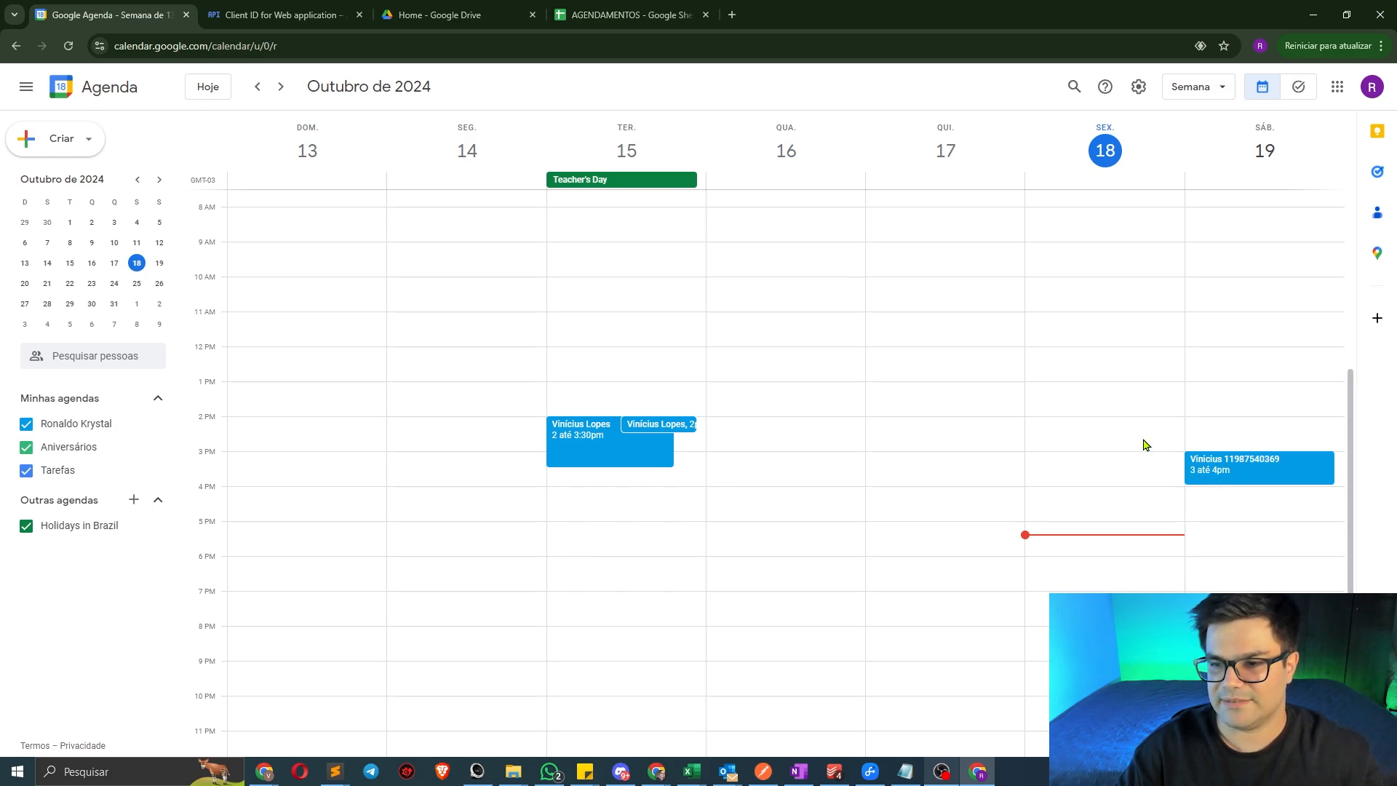
pyautogui.hotkey('alt', 'Tab')
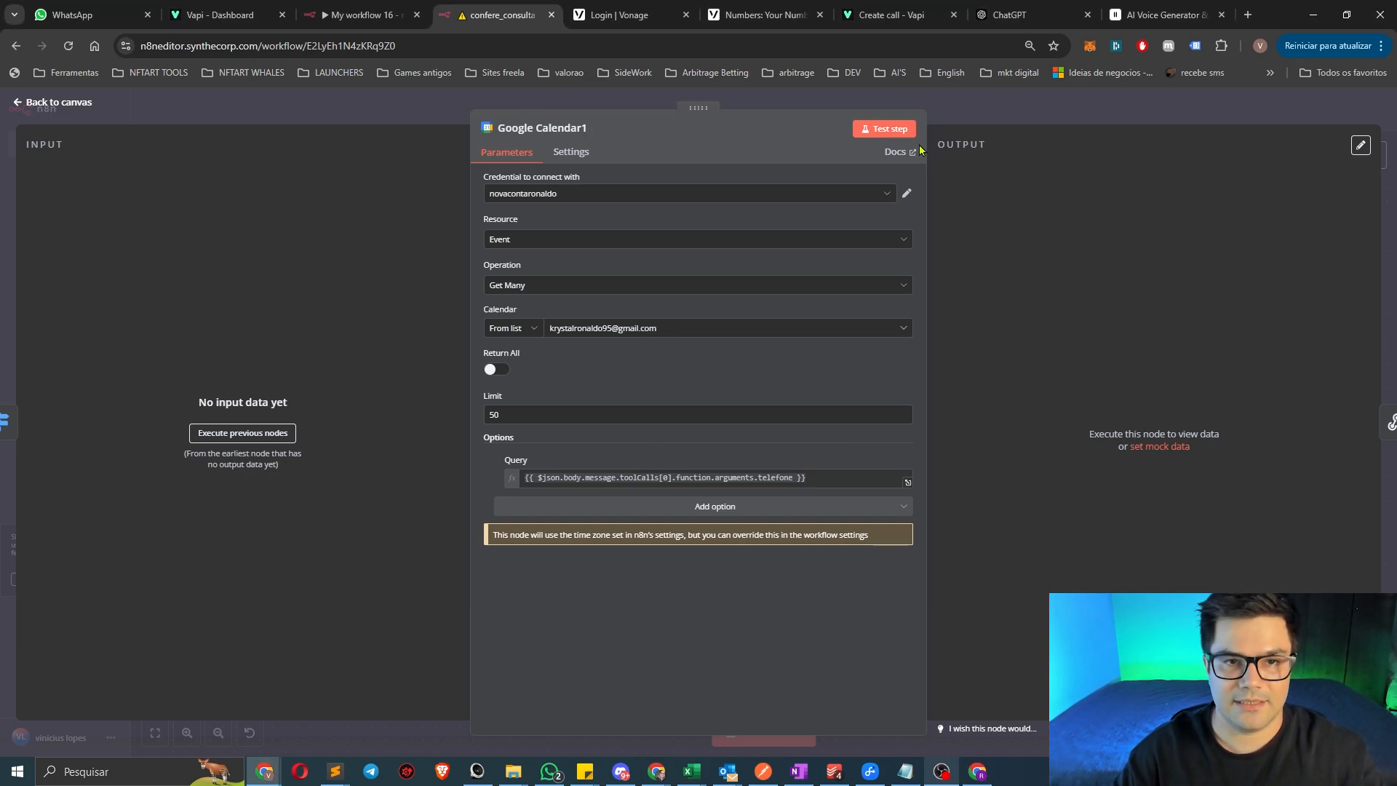
pyautogui.click(978, 128)
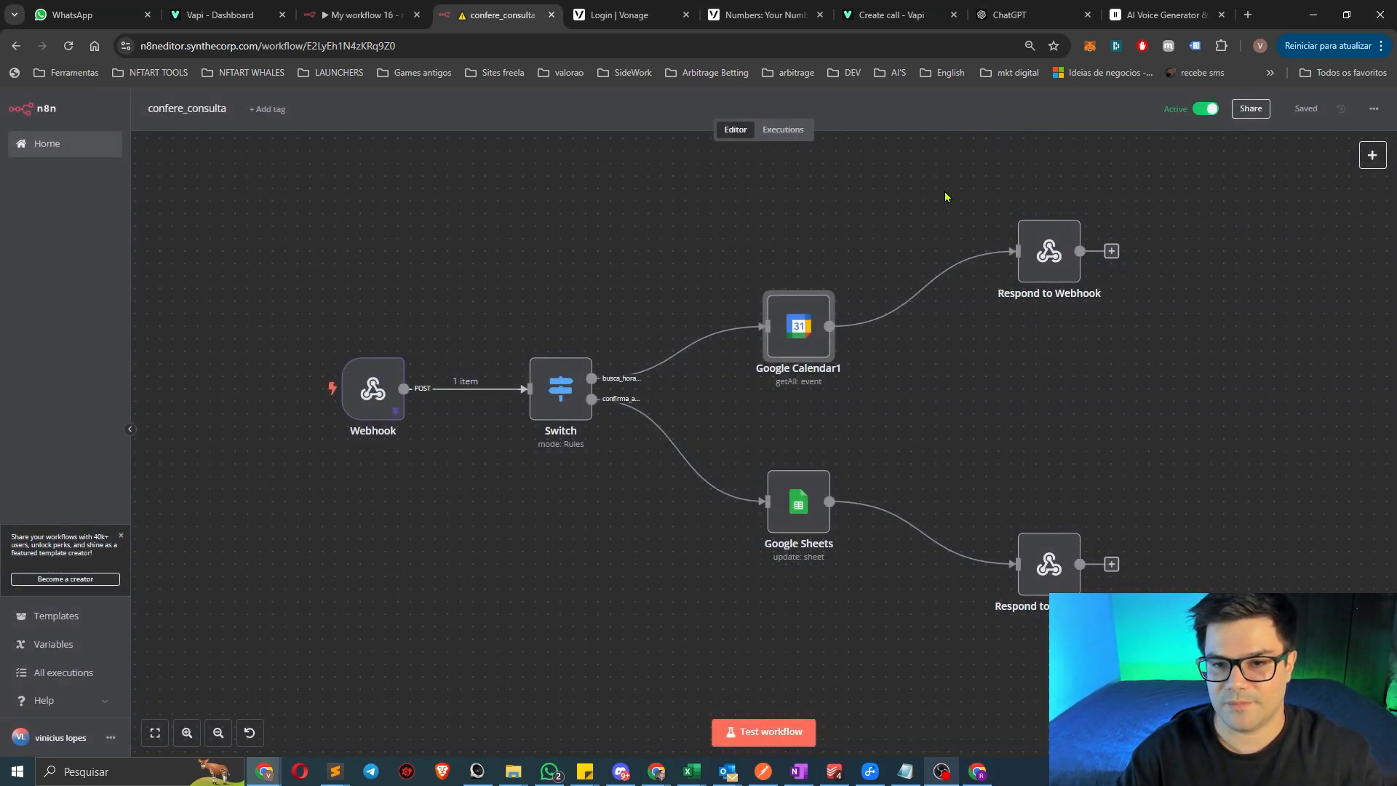
# Open the Respond to Webhook node on the Google Calendar1 branch and show its full response body in the expression editor
pyautogui.click(1045, 271)
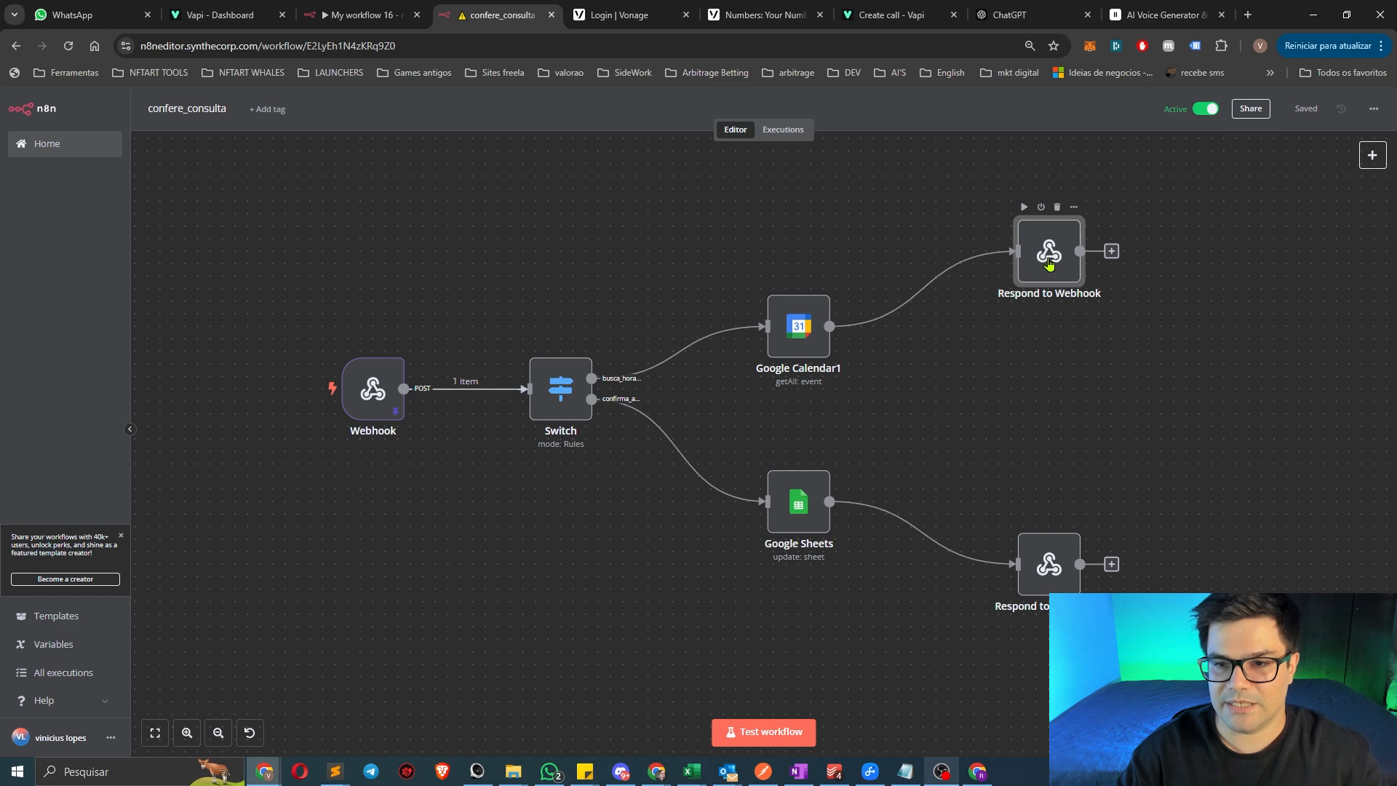
pyautogui.doubleClick(1046, 272)
pyautogui.click(908, 380)
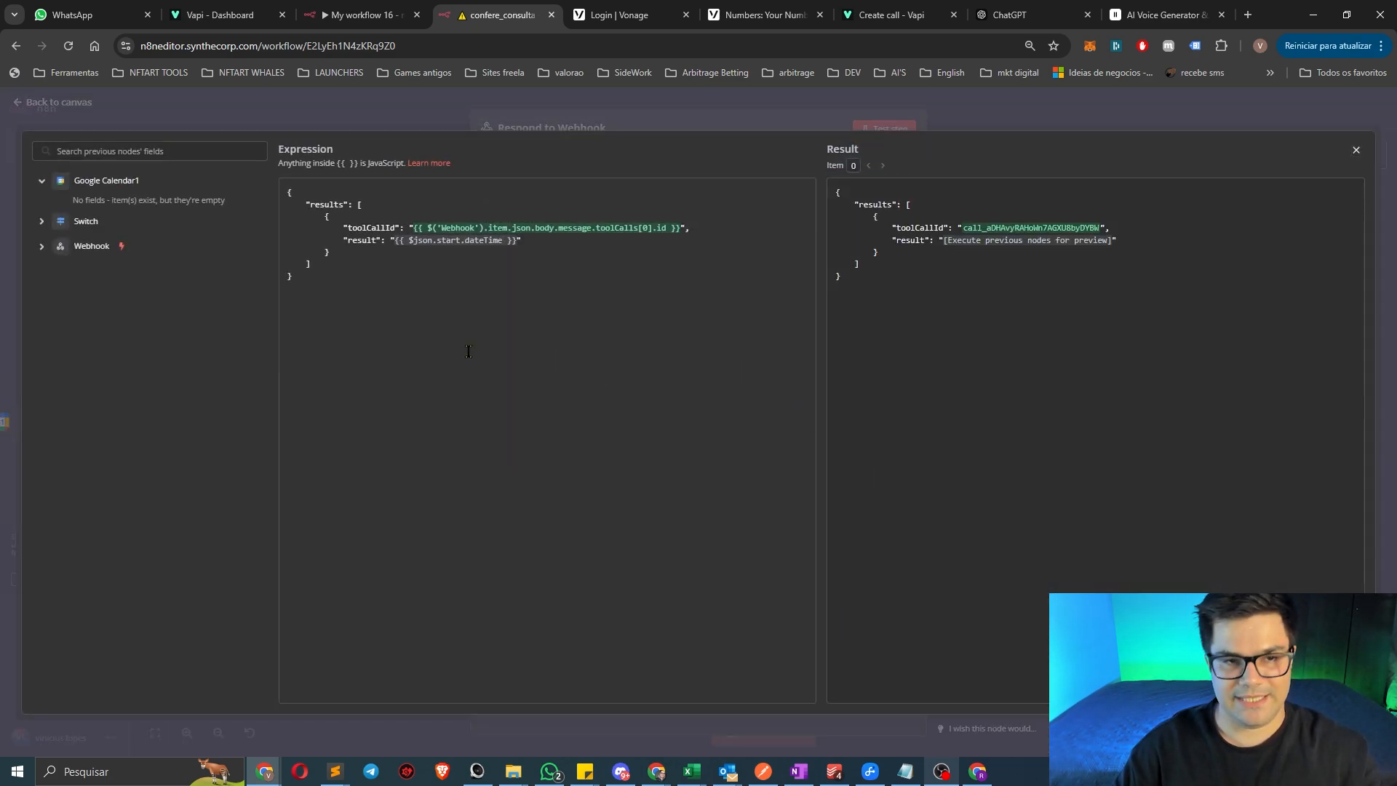
pyautogui.hotkey('ctrl', 'a')
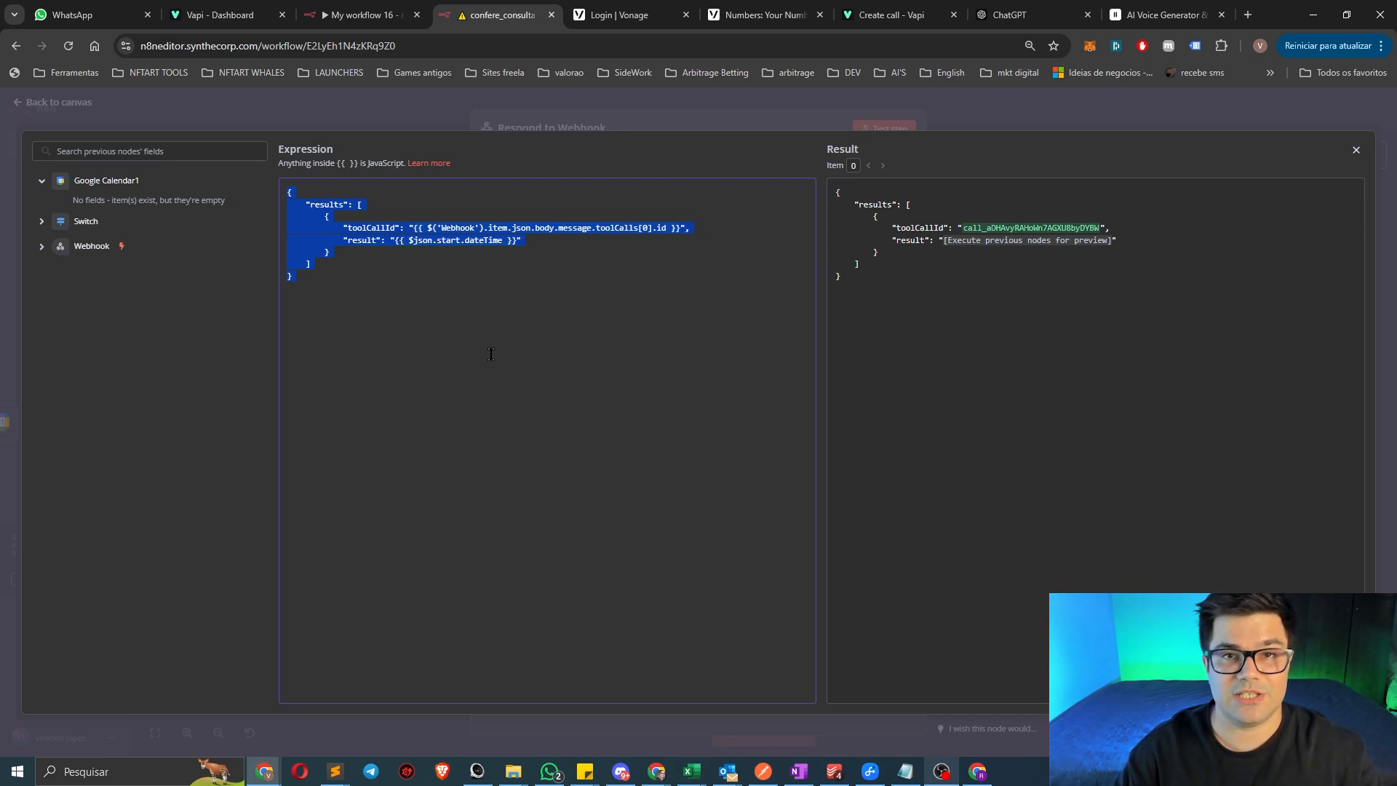
pyautogui.click(442, 311)
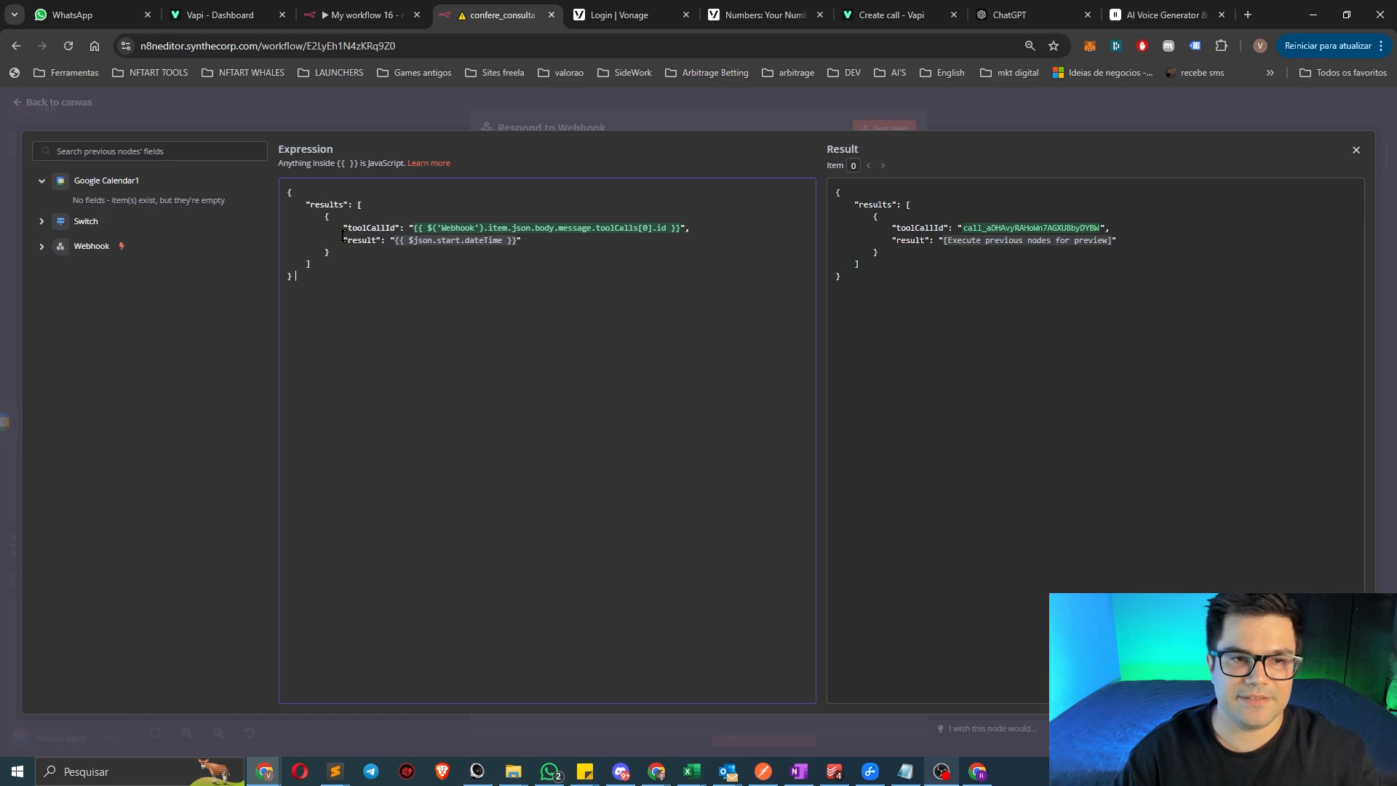
# Examine the toolCallId and result expressions in the response body, and close the Respond to Webhook node
pyautogui.moveTo(395, 224); pyautogui.dragTo(703, 228)
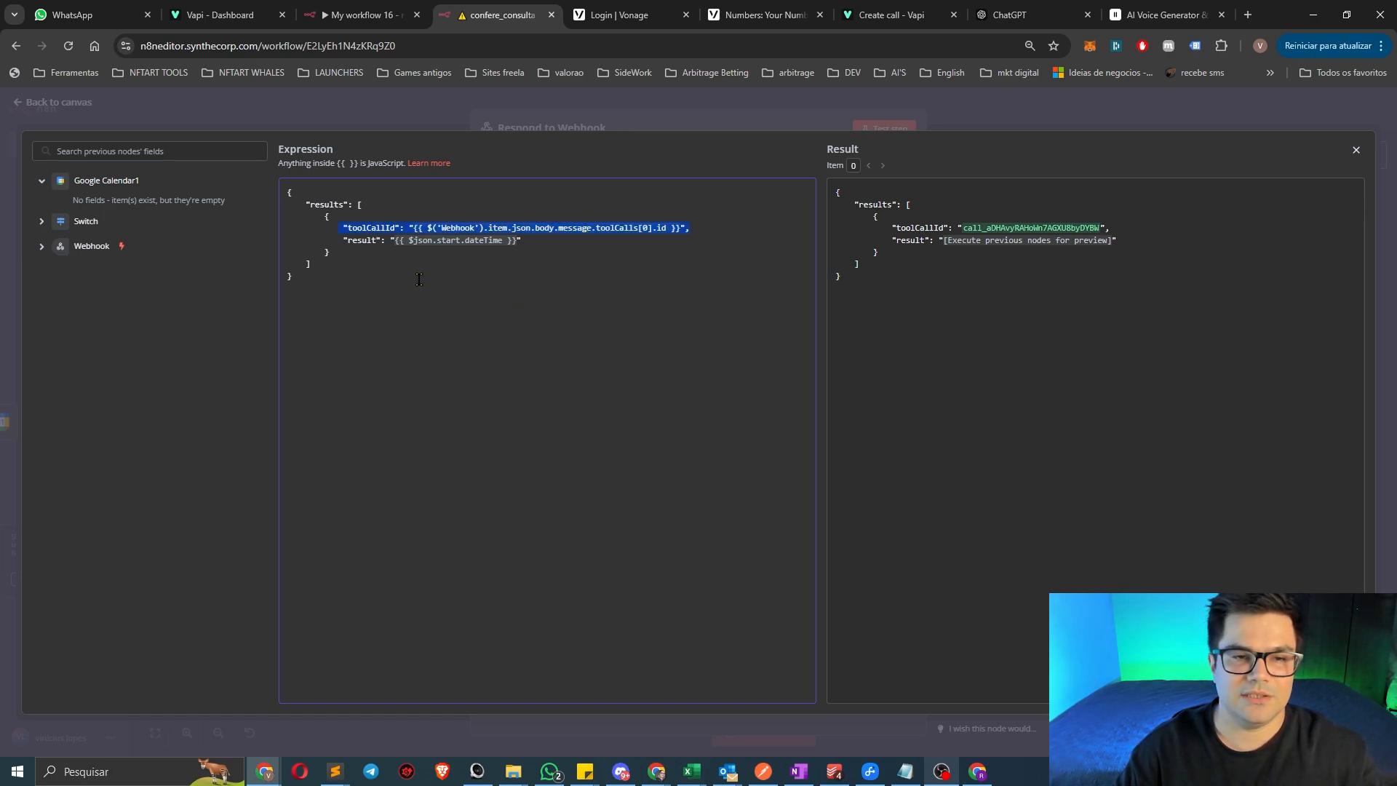
pyautogui.moveTo(345, 243); pyautogui.dragTo(567, 240)
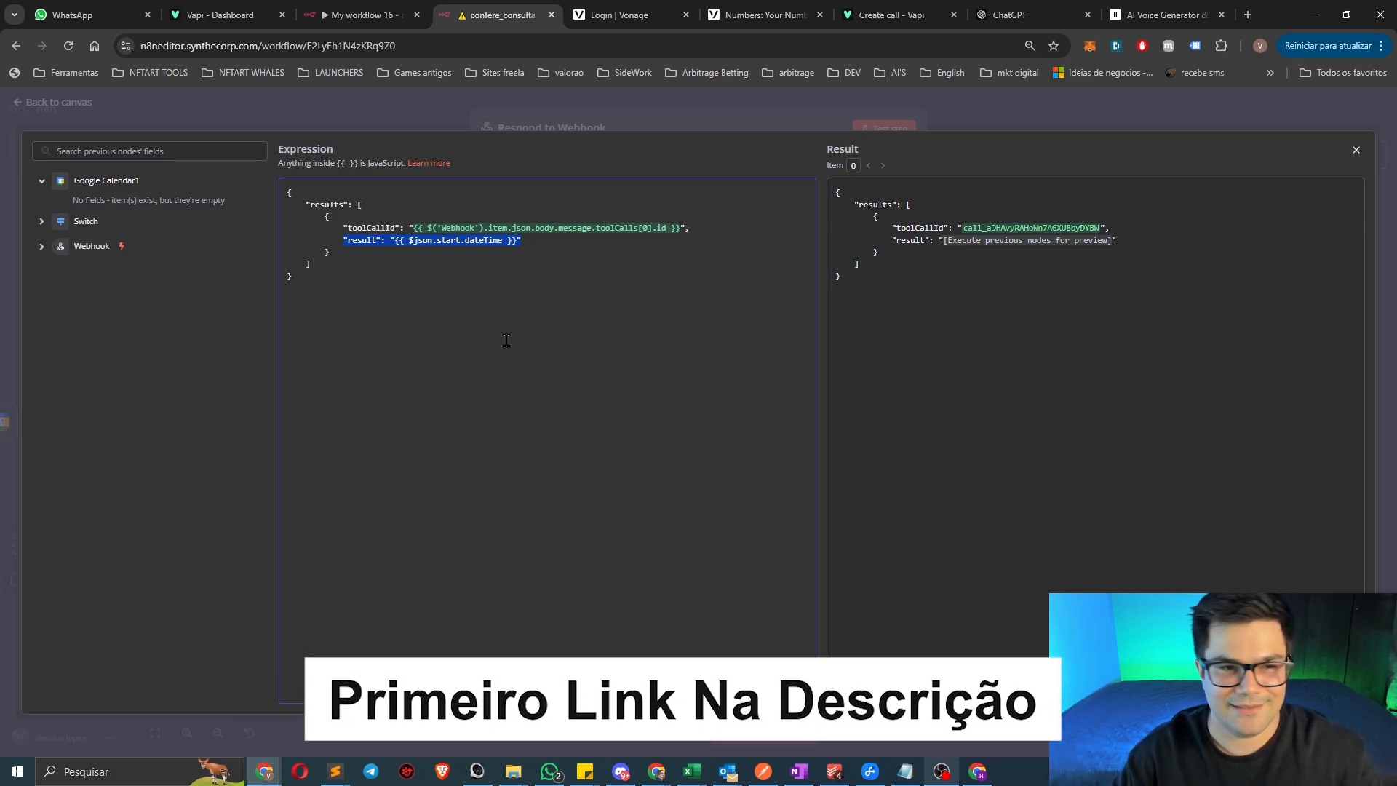
pyautogui.click(439, 311)
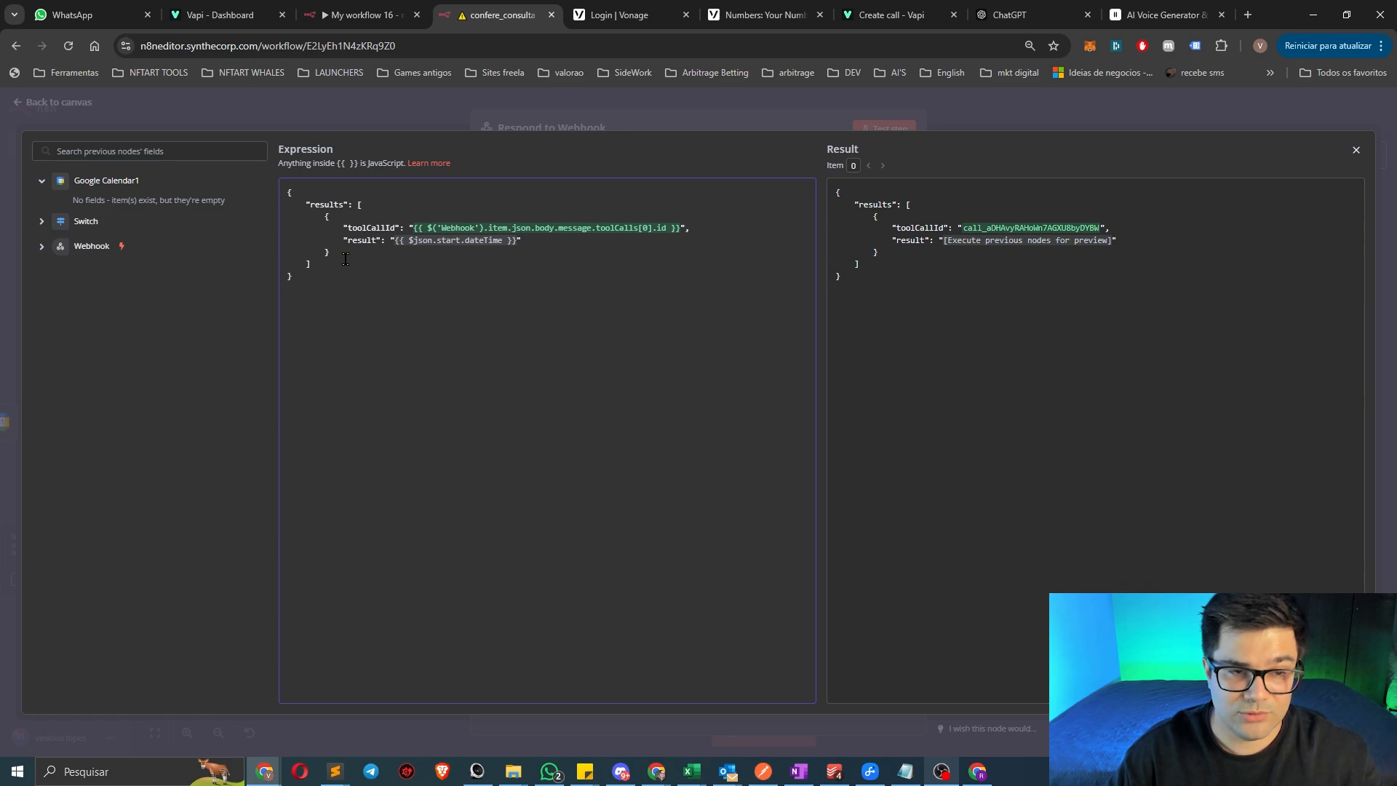
pyautogui.moveTo(439, 233); pyautogui.dragTo(723, 248)
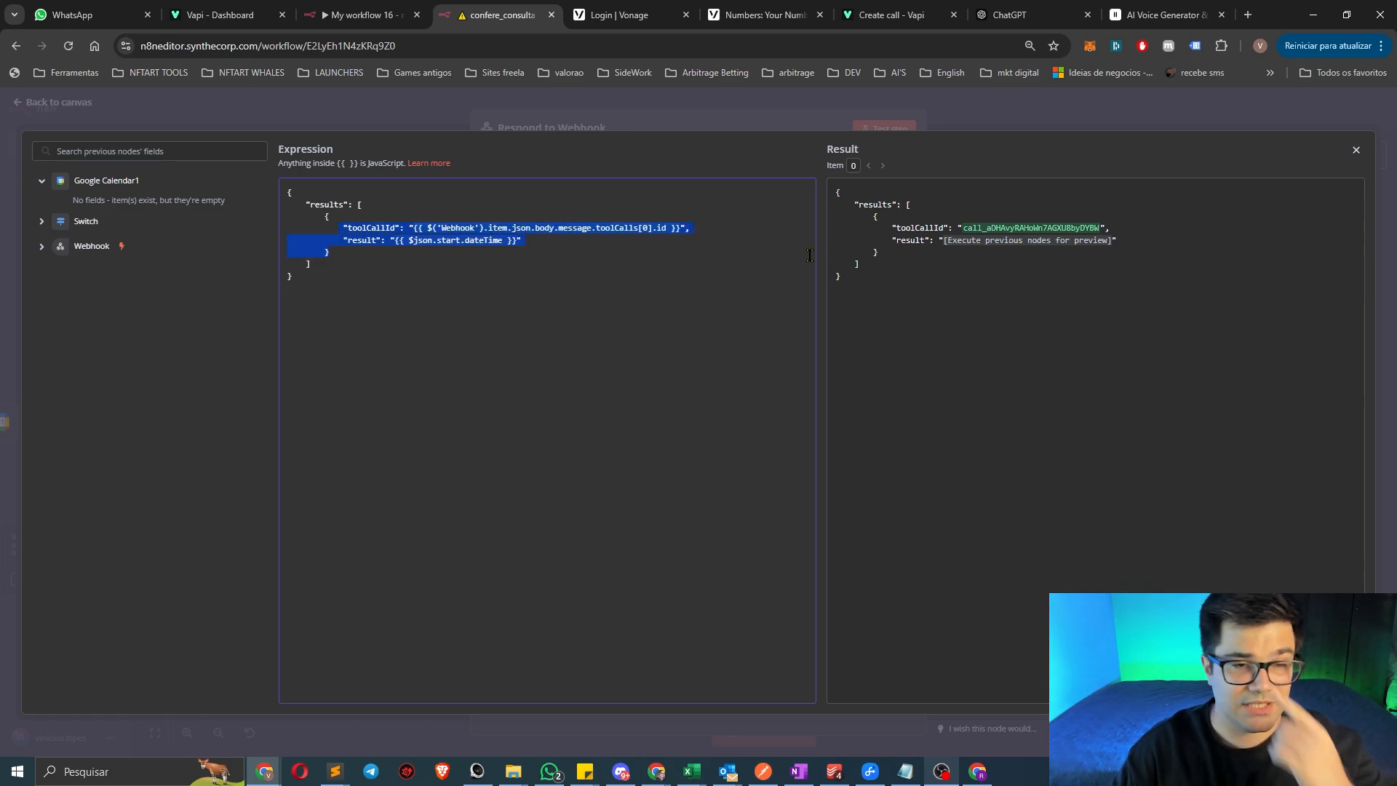
pyautogui.click(450, 246)
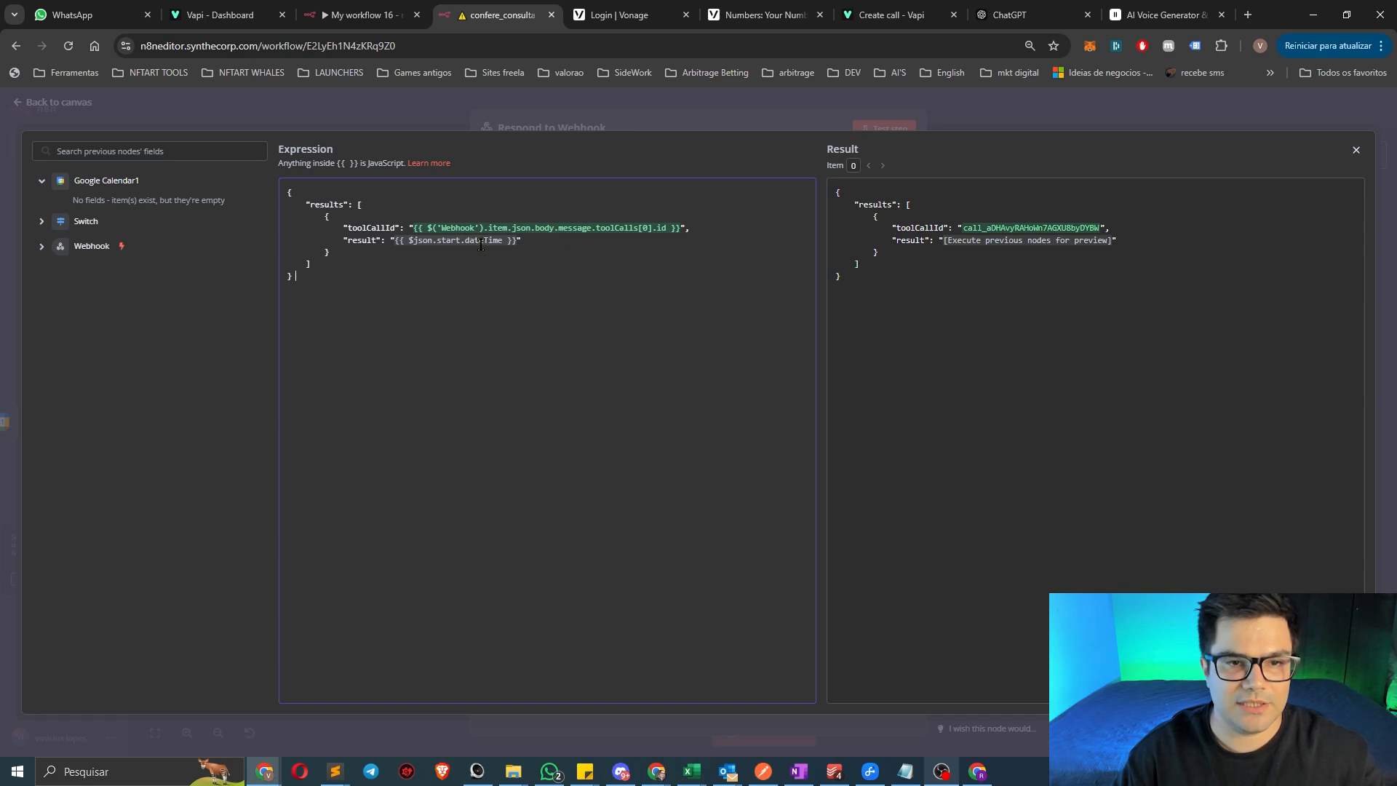
pyautogui.moveTo(416, 227); pyautogui.dragTo(679, 228)
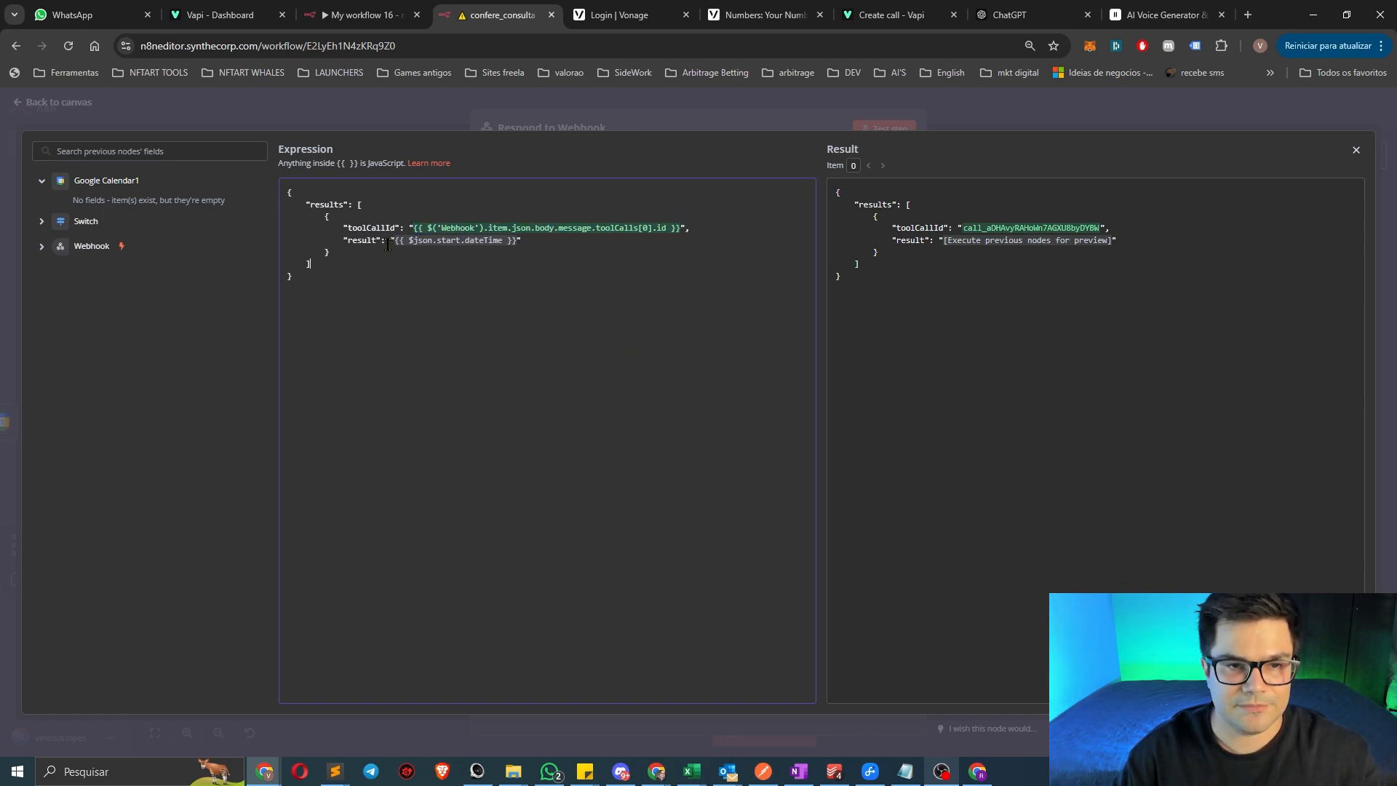
pyautogui.moveTo(394, 240); pyautogui.dragTo(505, 241)
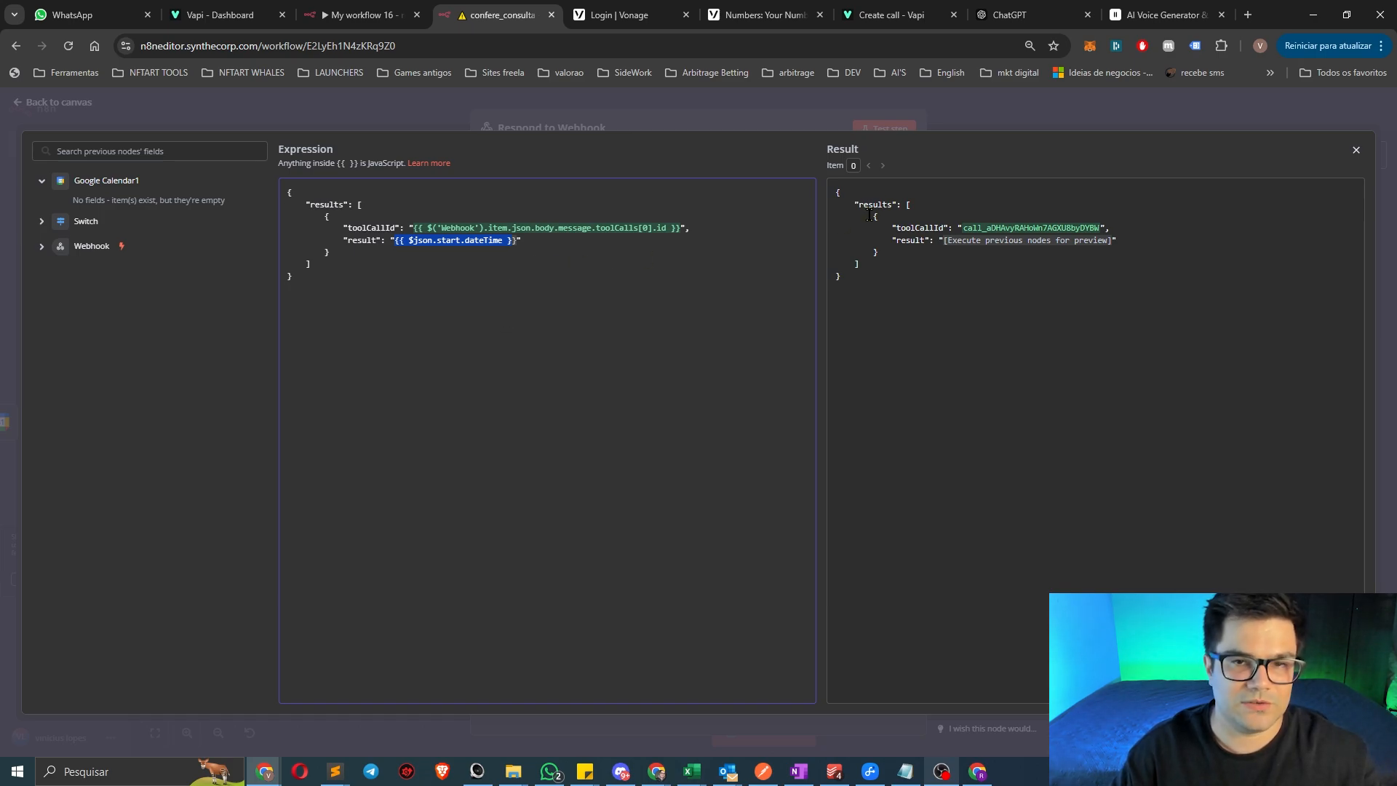
pyautogui.click(1356, 150)
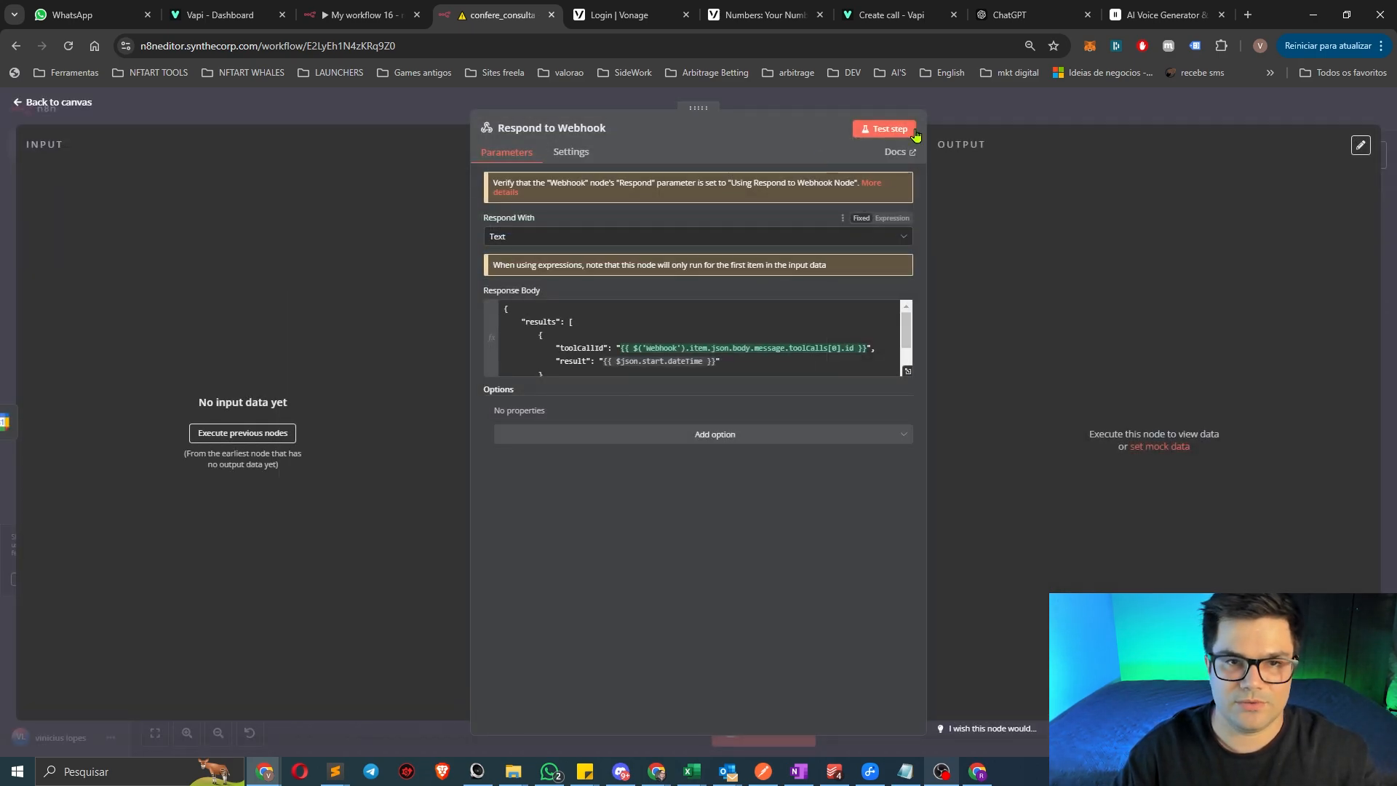
pyautogui.press('Escape')
# Recheck the Google Calendar1 settings and review the Google Sheets node's Update Row operation, matching column and values to update
pyautogui.doubleClick(816, 312)
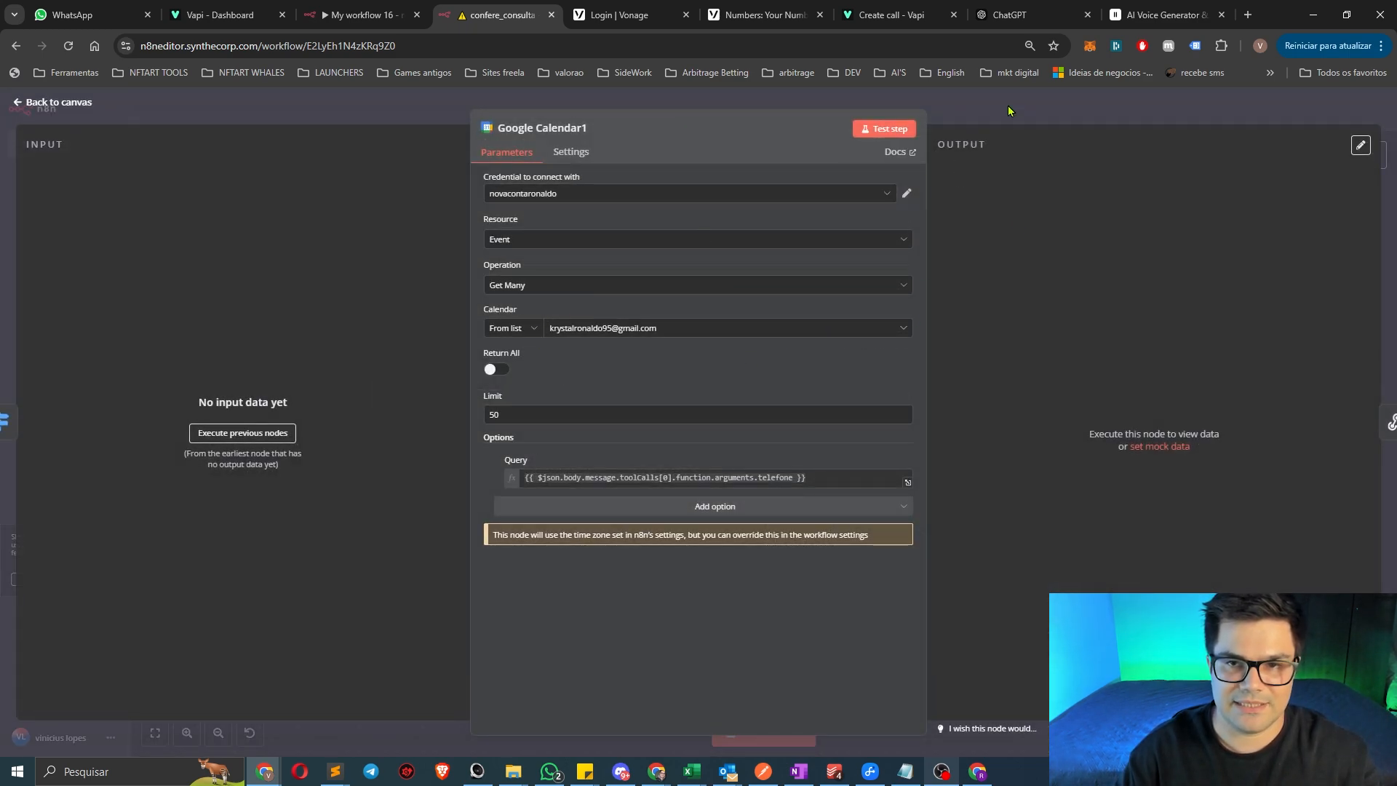
pyautogui.press('Escape')
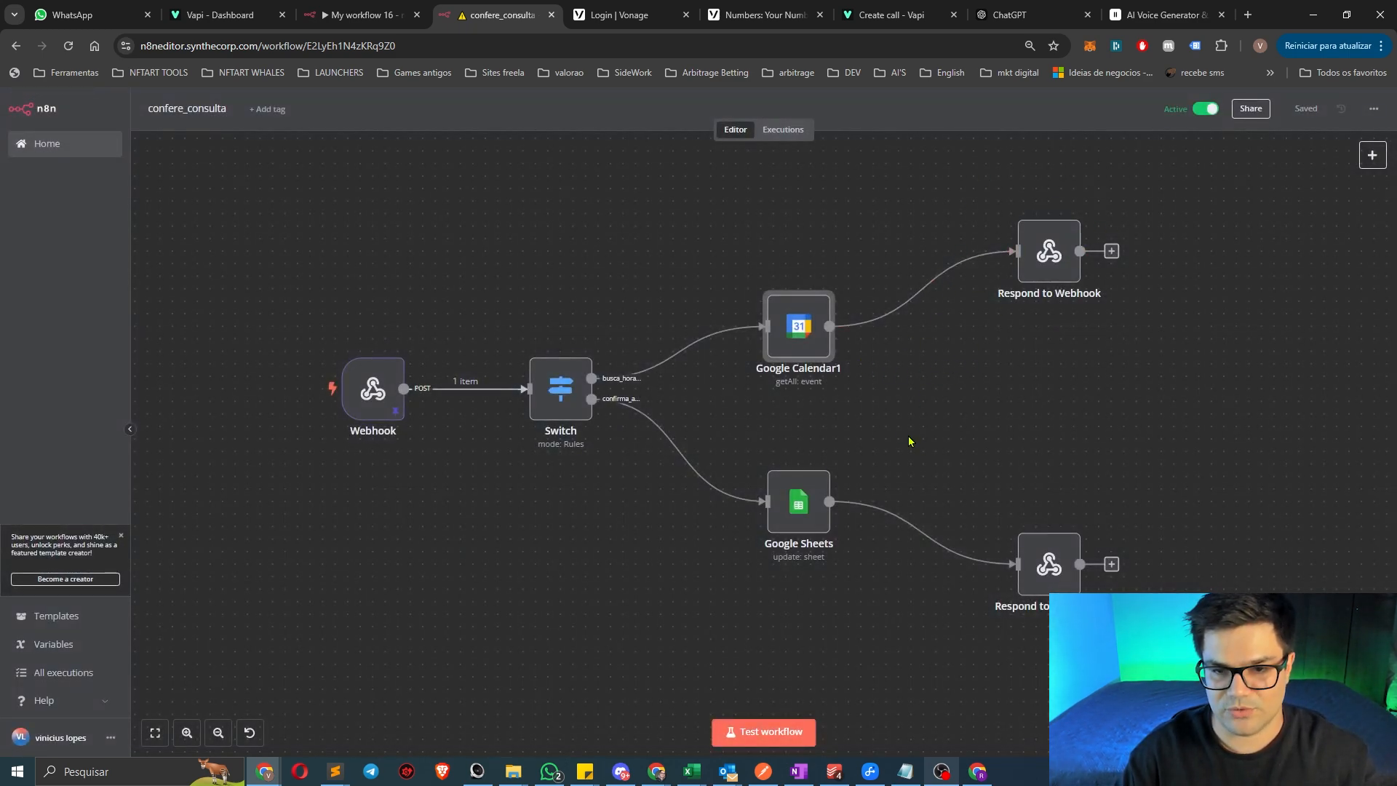
pyautogui.doubleClick(800, 513)
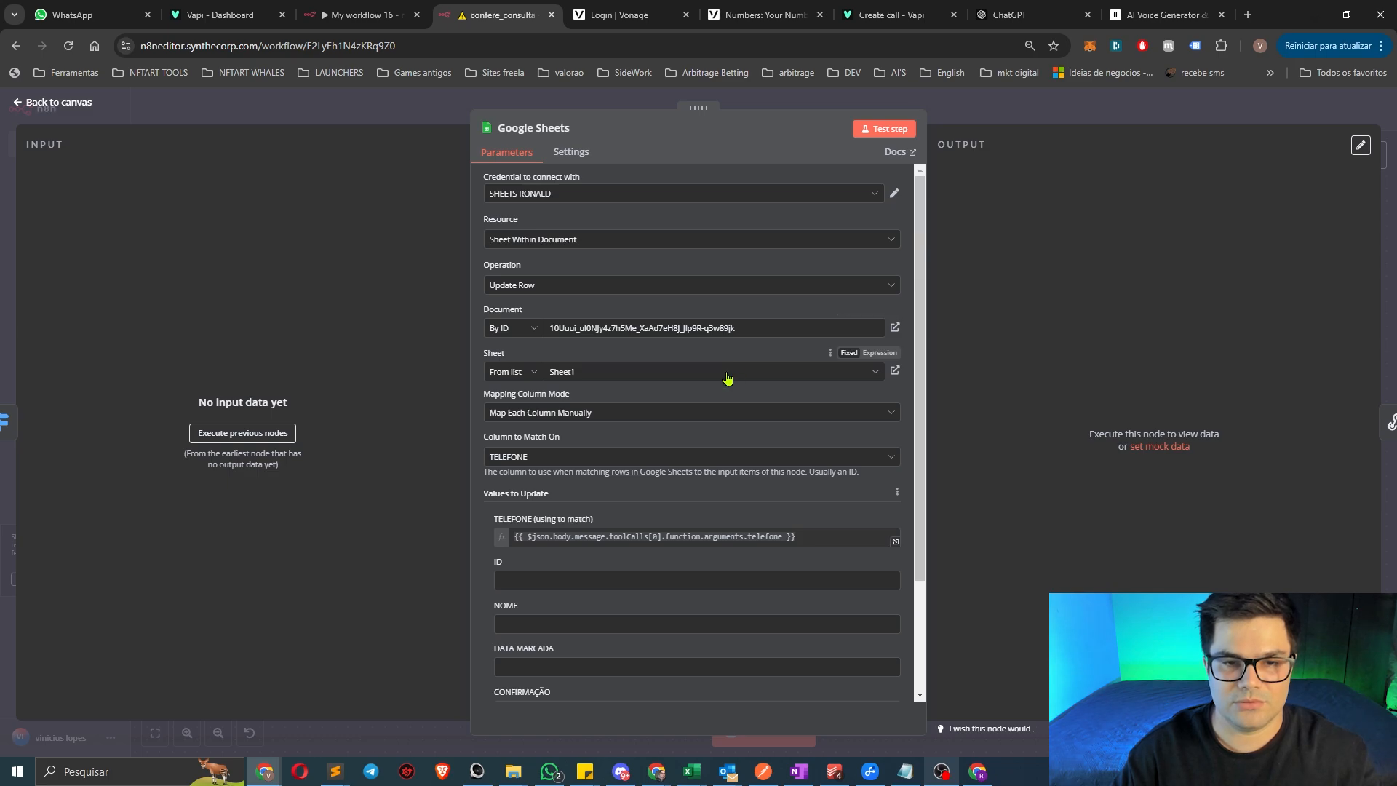
pyautogui.scroll(-2, 900, 315)
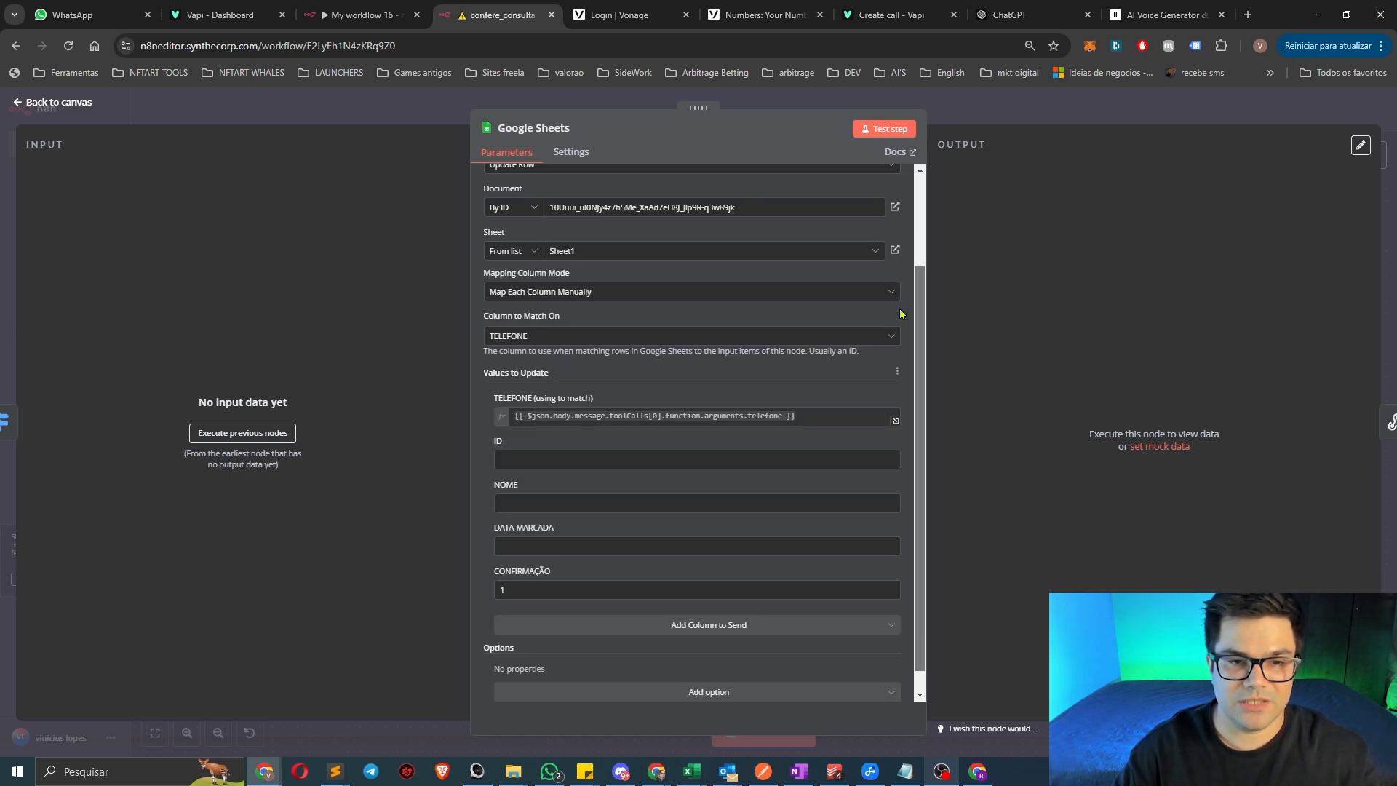
pyautogui.scroll(2, 900, 314)
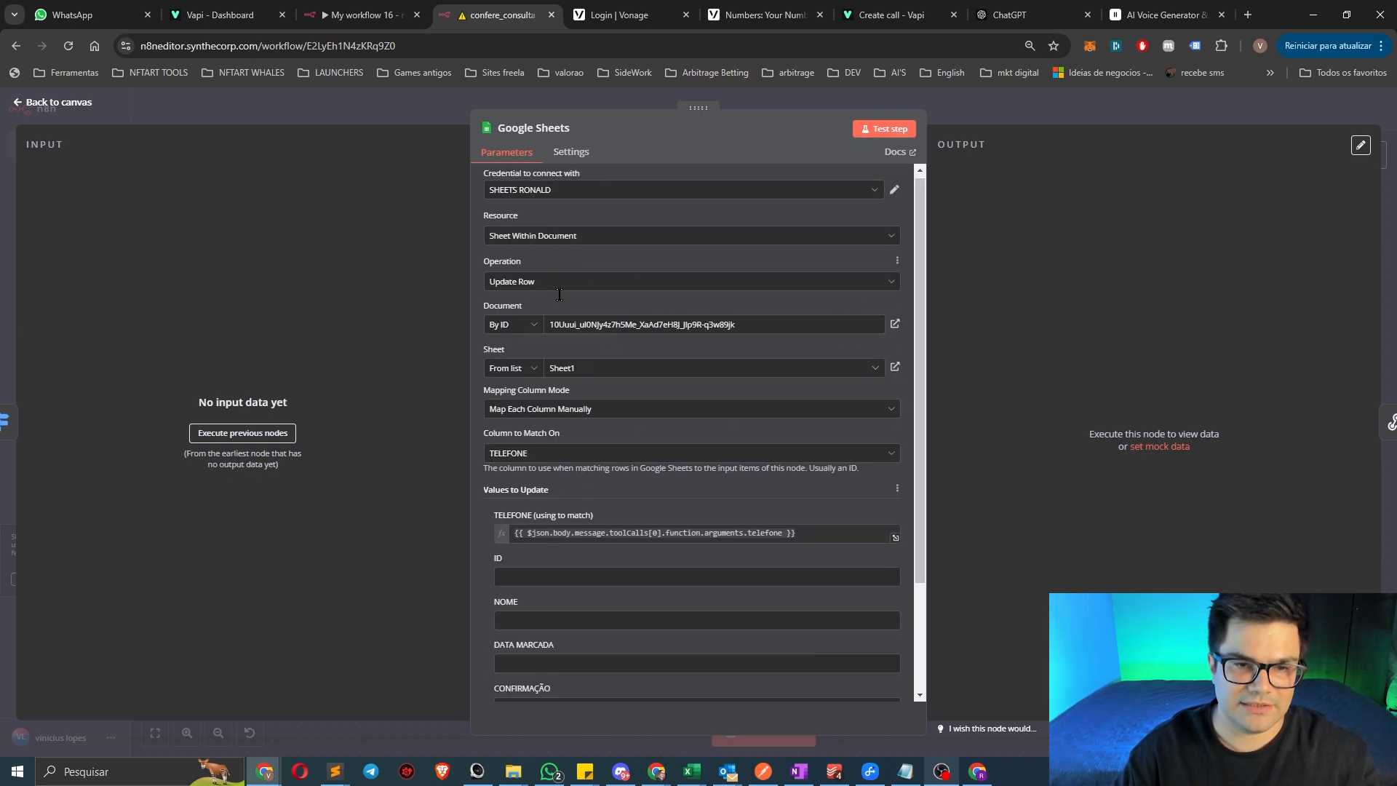
pyautogui.scroll(-2, 597, 348)
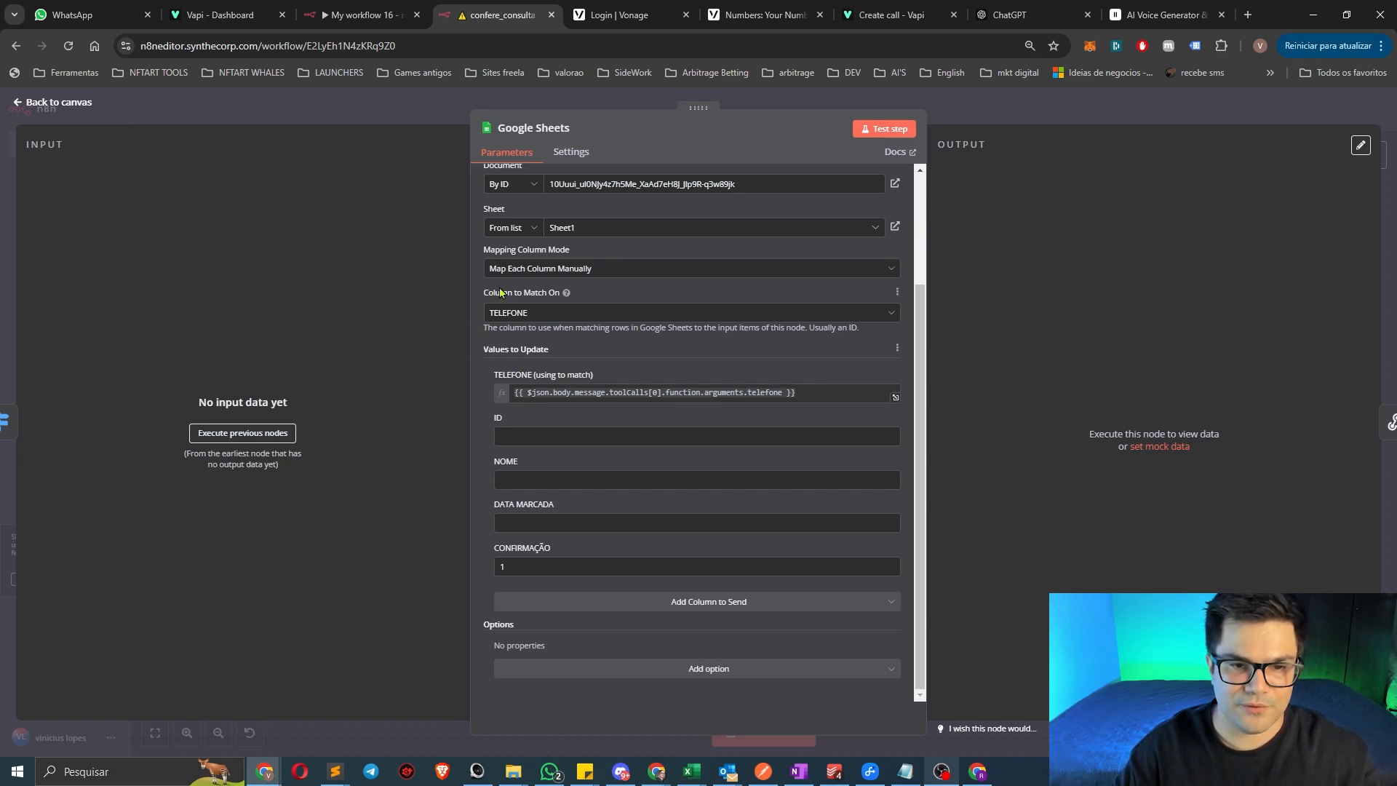
# Switch to the Vapi dashboard and review the confirma_agendamento tool's telefone and confirmação properties
pyautogui.hotkey('alt', 'Tab')
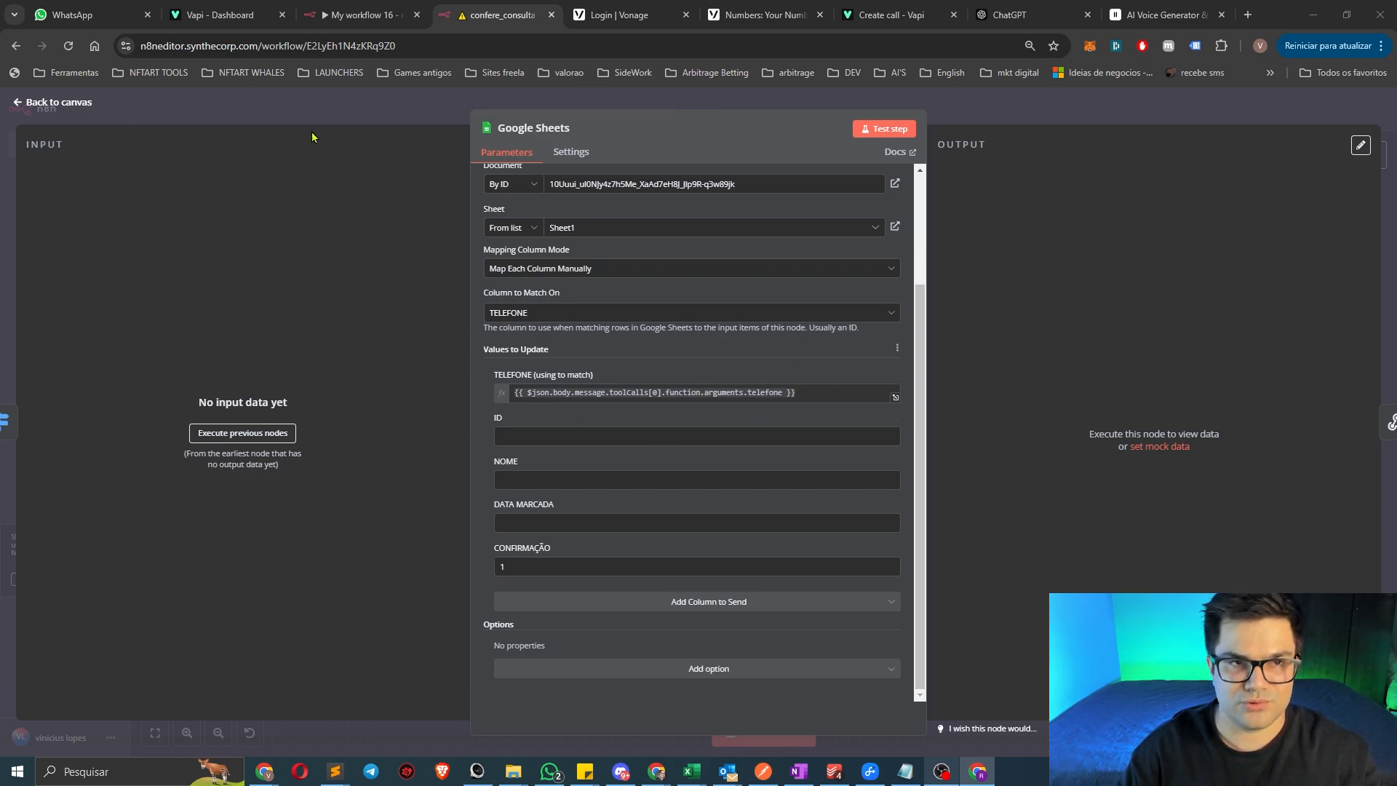
pyautogui.click(225, 18)
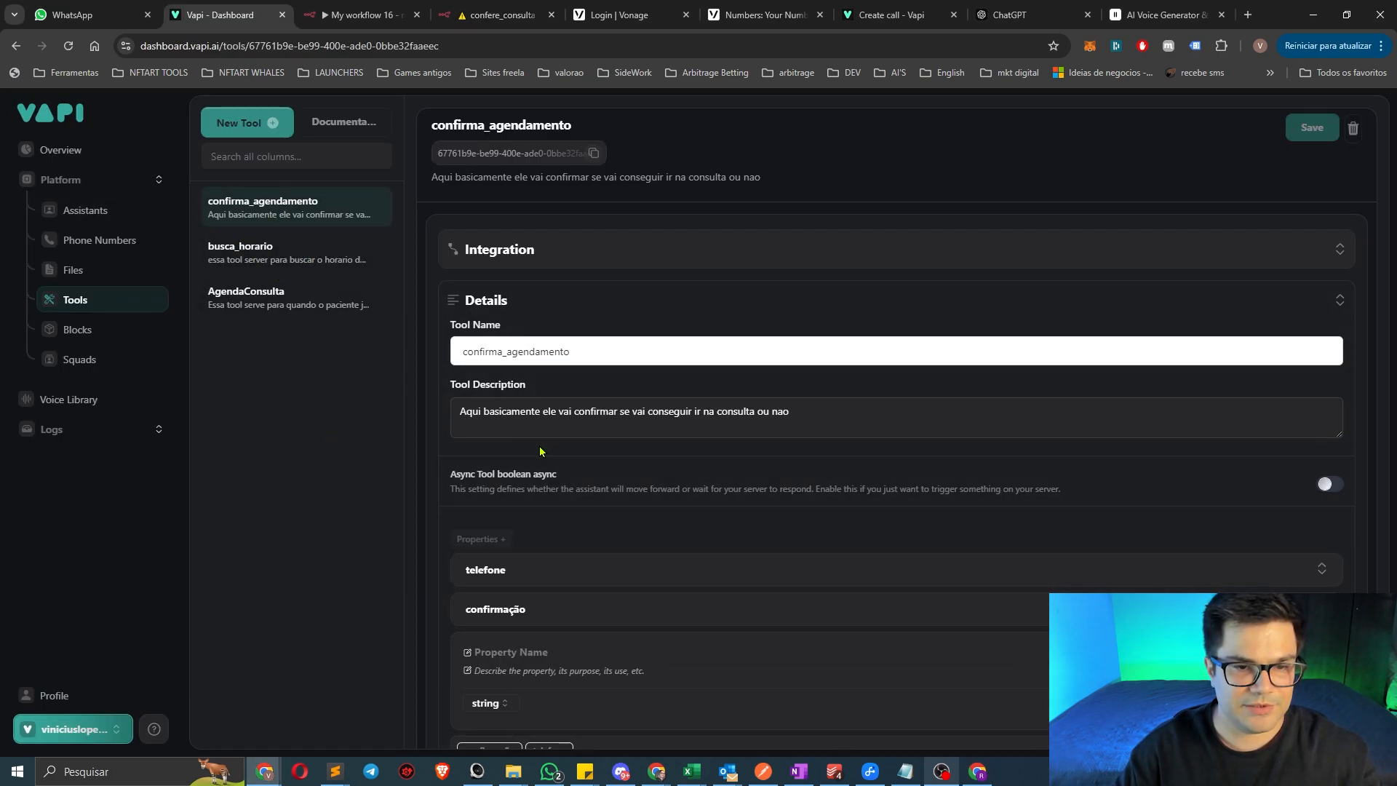
pyautogui.scroll(-1, 568, 472)
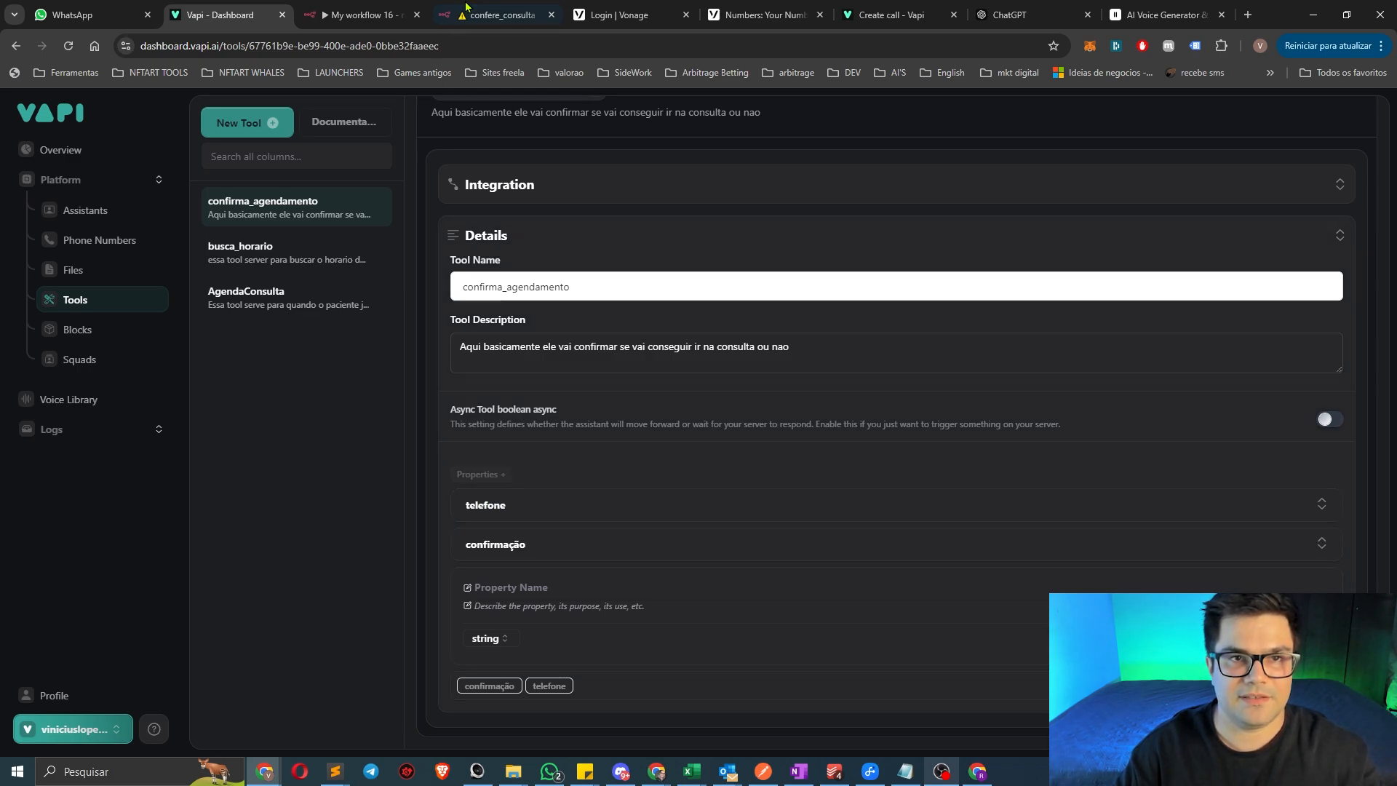
# Return to the confere_consulta workflow and examine the CONFIRMAÇÃO value in the Google Sheets node
pyautogui.click(480, 14)
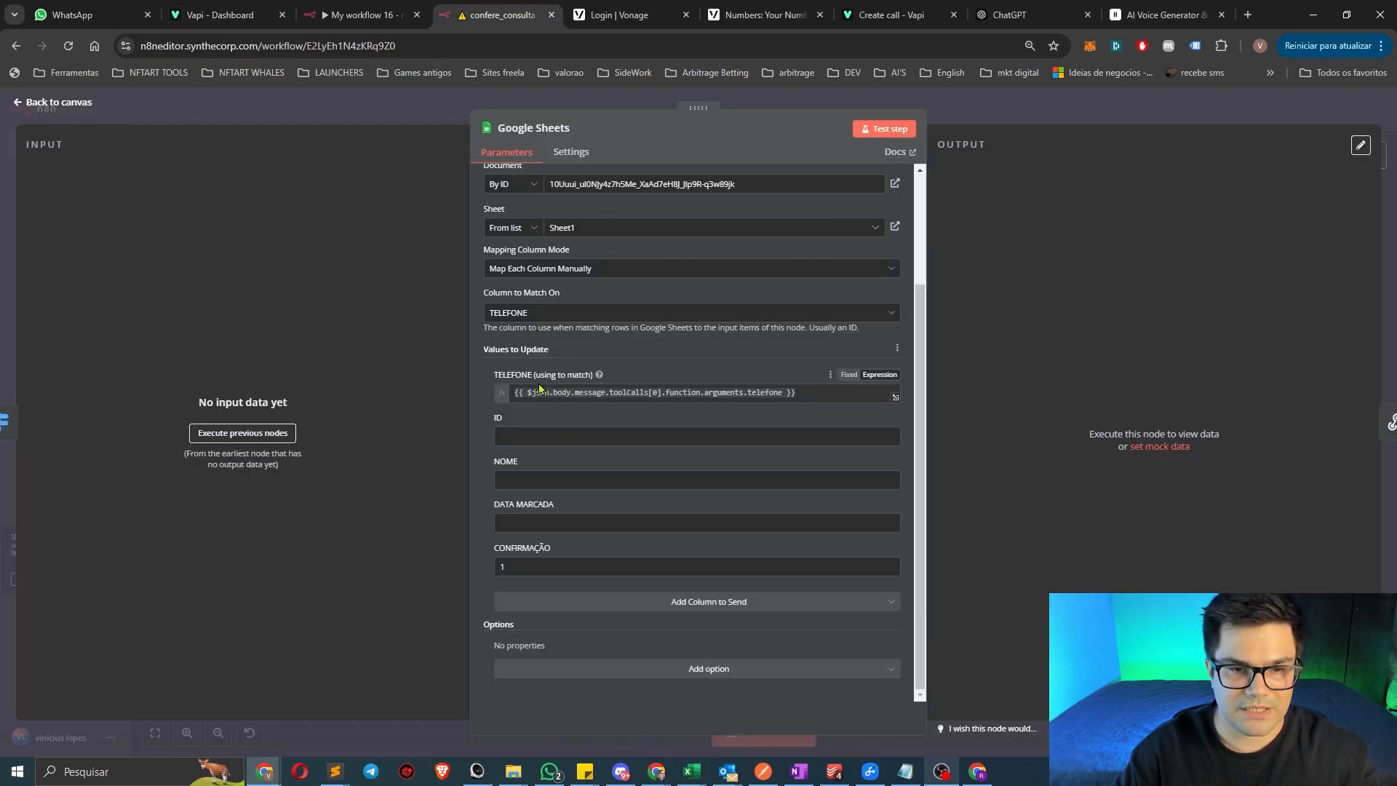
pyautogui.click(529, 571)
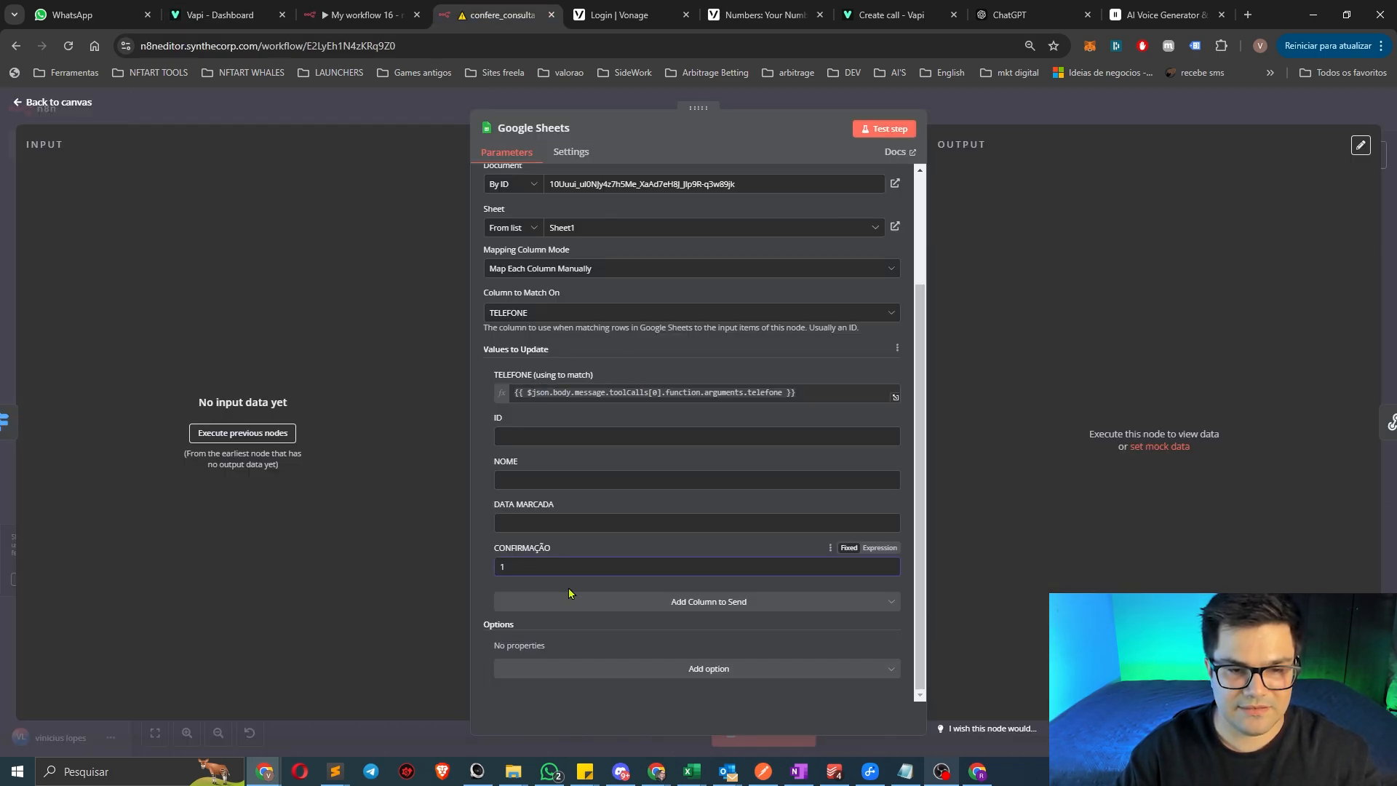
pyautogui.moveTo(530, 569); pyautogui.dragTo(408, 573)
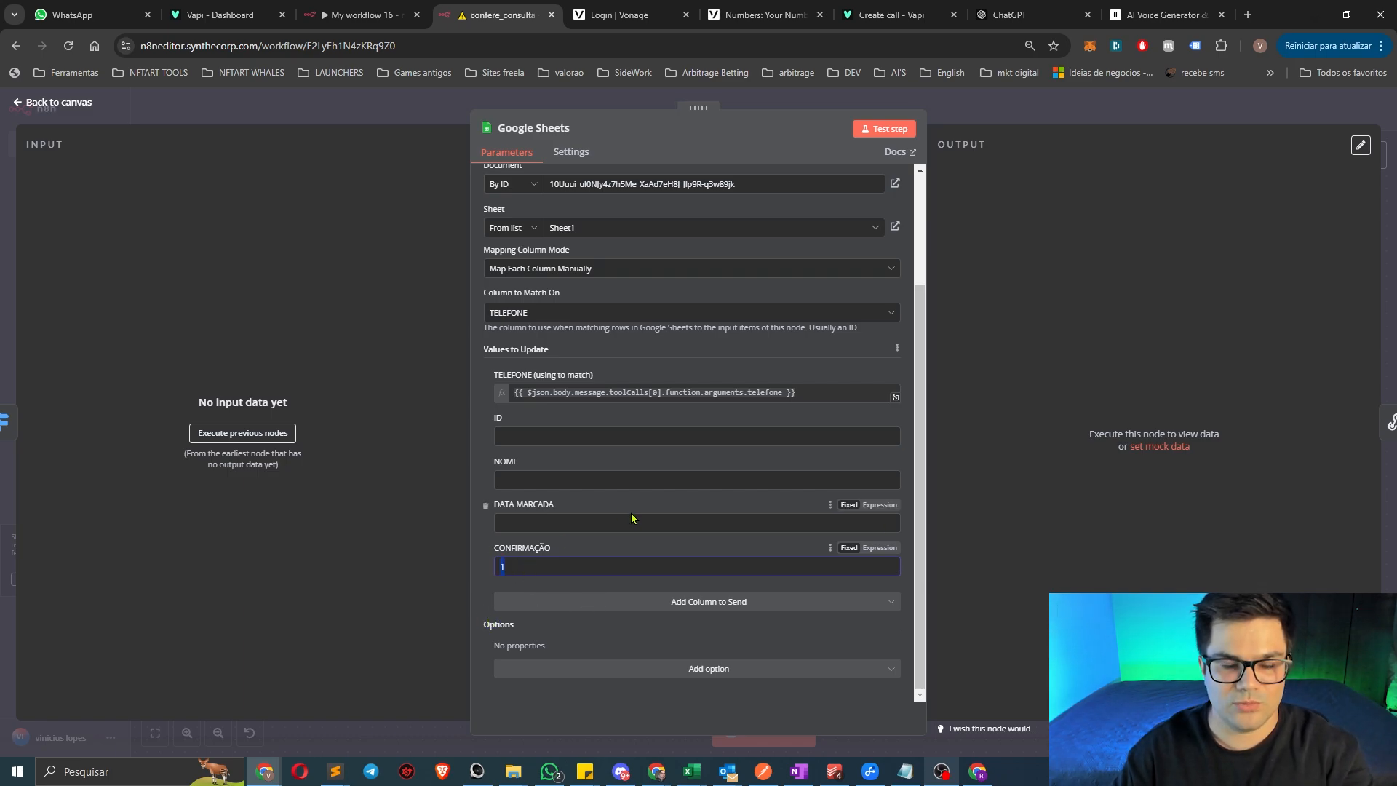
pyautogui.click(957, 120)
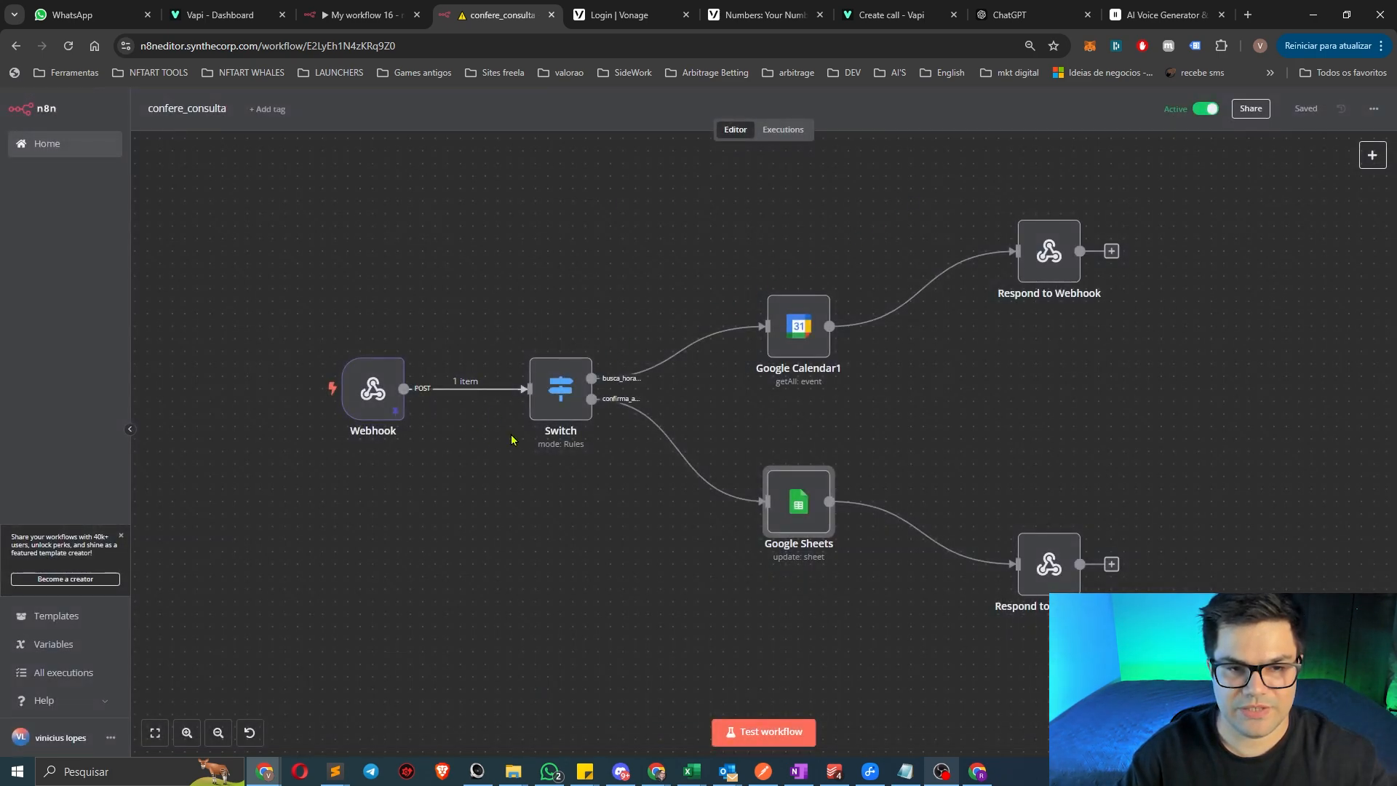
# Check the Webhook node's pinned data and copy the Webhook's JSON output from the 18 Oct 16:58:36 execution
pyautogui.doubleClick(372, 388)
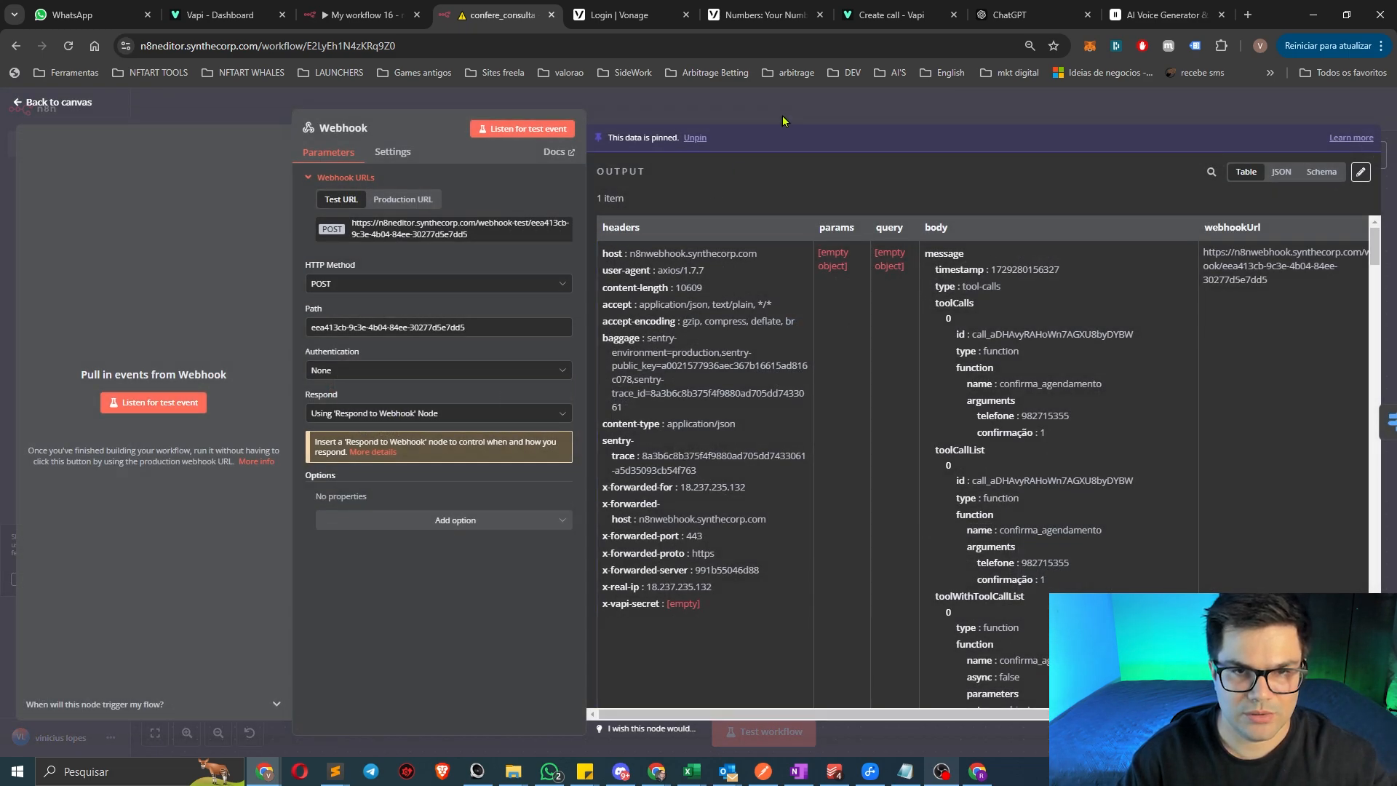
pyautogui.click(826, 115)
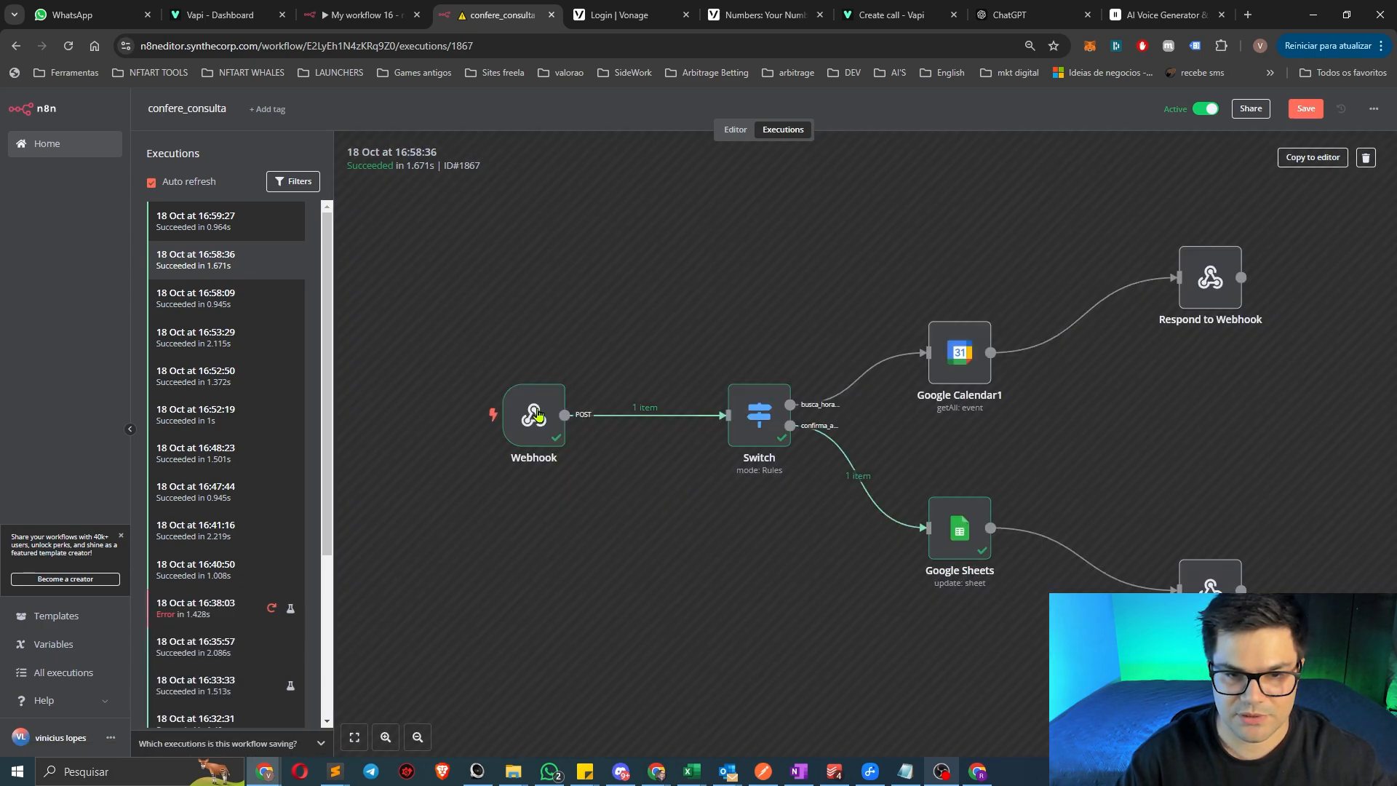
pyautogui.doubleClick(536, 414)
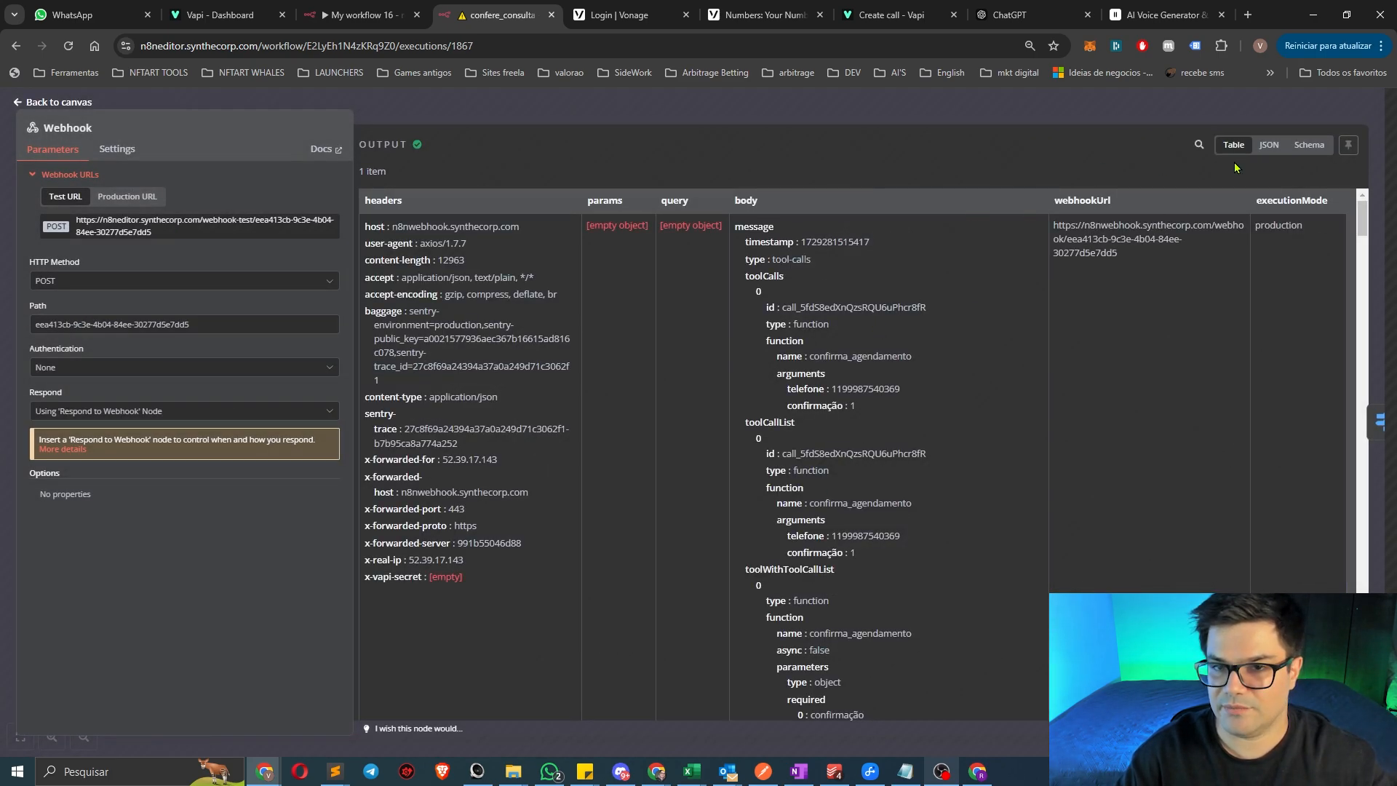
pyautogui.click(1269, 144)
pyautogui.click(1082, 107)
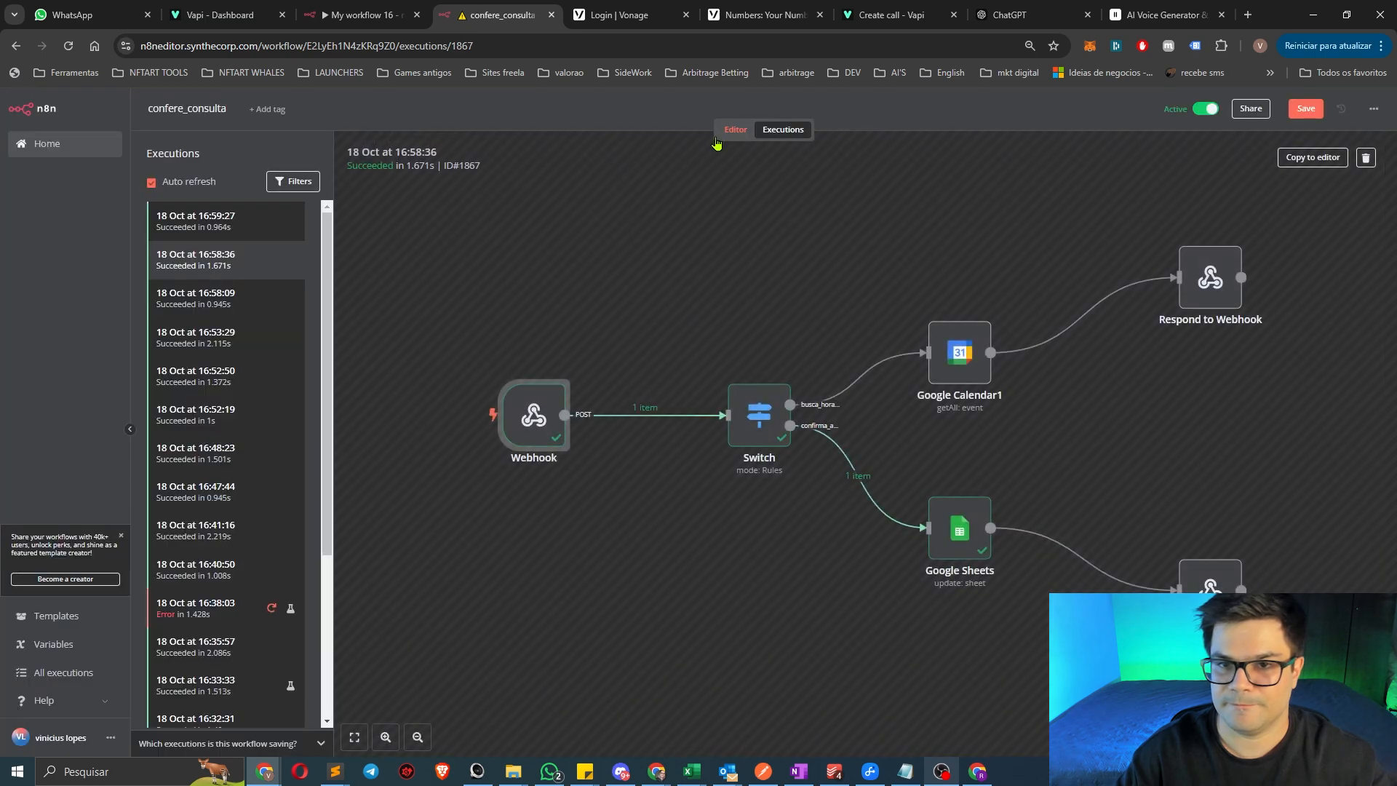
# Return to the confere_consulta editor, replace the Webhook's pinned output with the copied execution JSON, and test the workflow
pyautogui.click(735, 130)
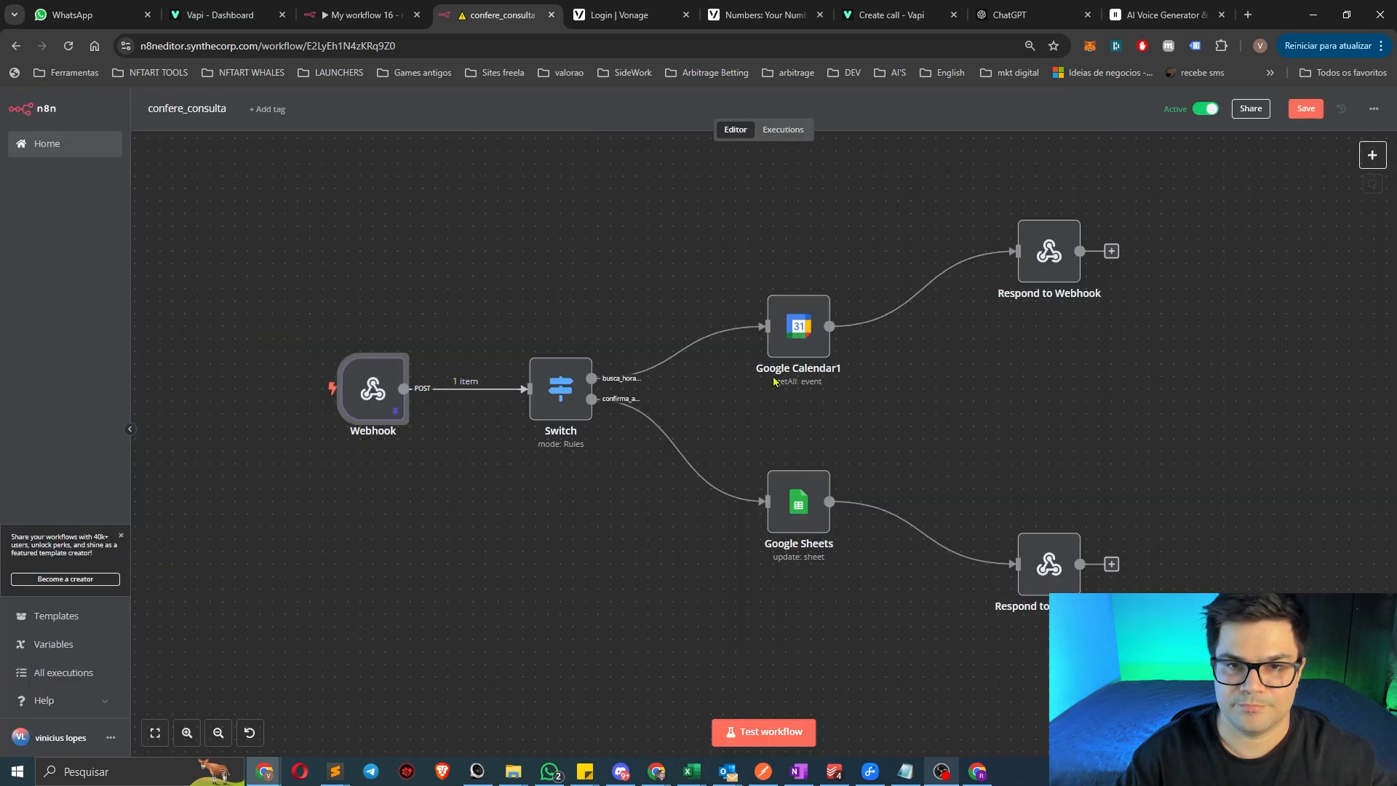
pyautogui.doubleClick(360, 399)
pyautogui.click(1360, 175)
pyautogui.click(900, 356)
pyautogui.hotkey('ctrl', 'a')
pyautogui.hotkey('ctrl', 'v')
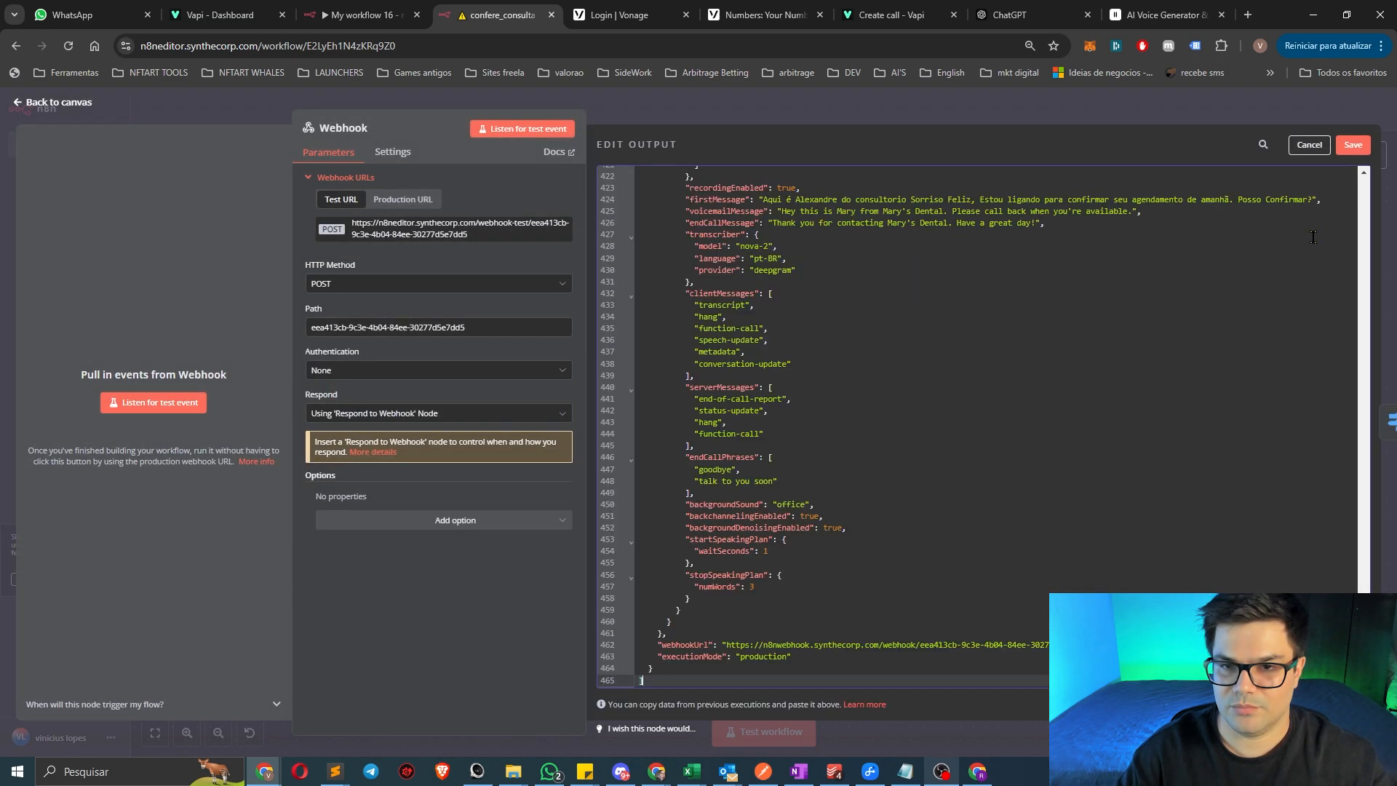
pyautogui.click(1353, 145)
pyautogui.click(835, 107)
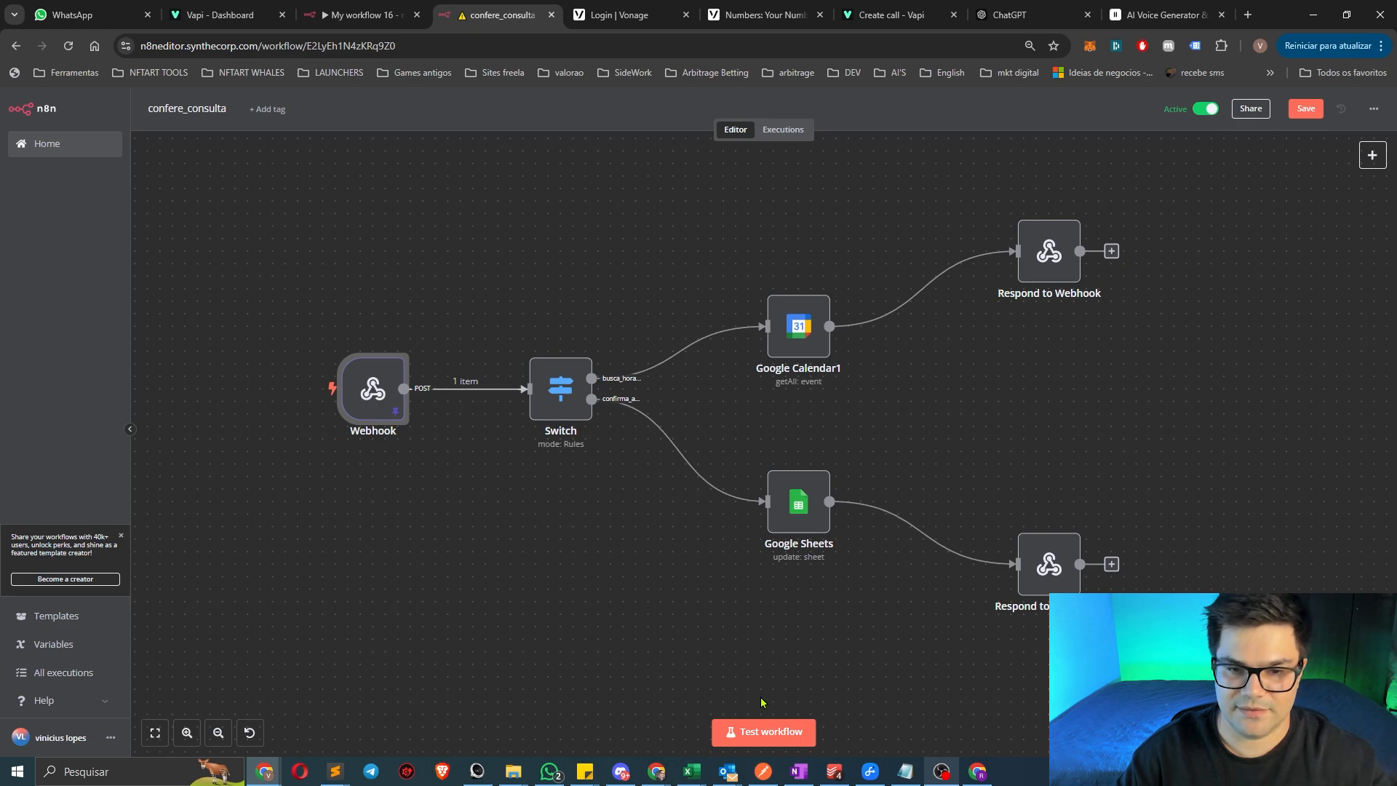
pyautogui.click(770, 732)
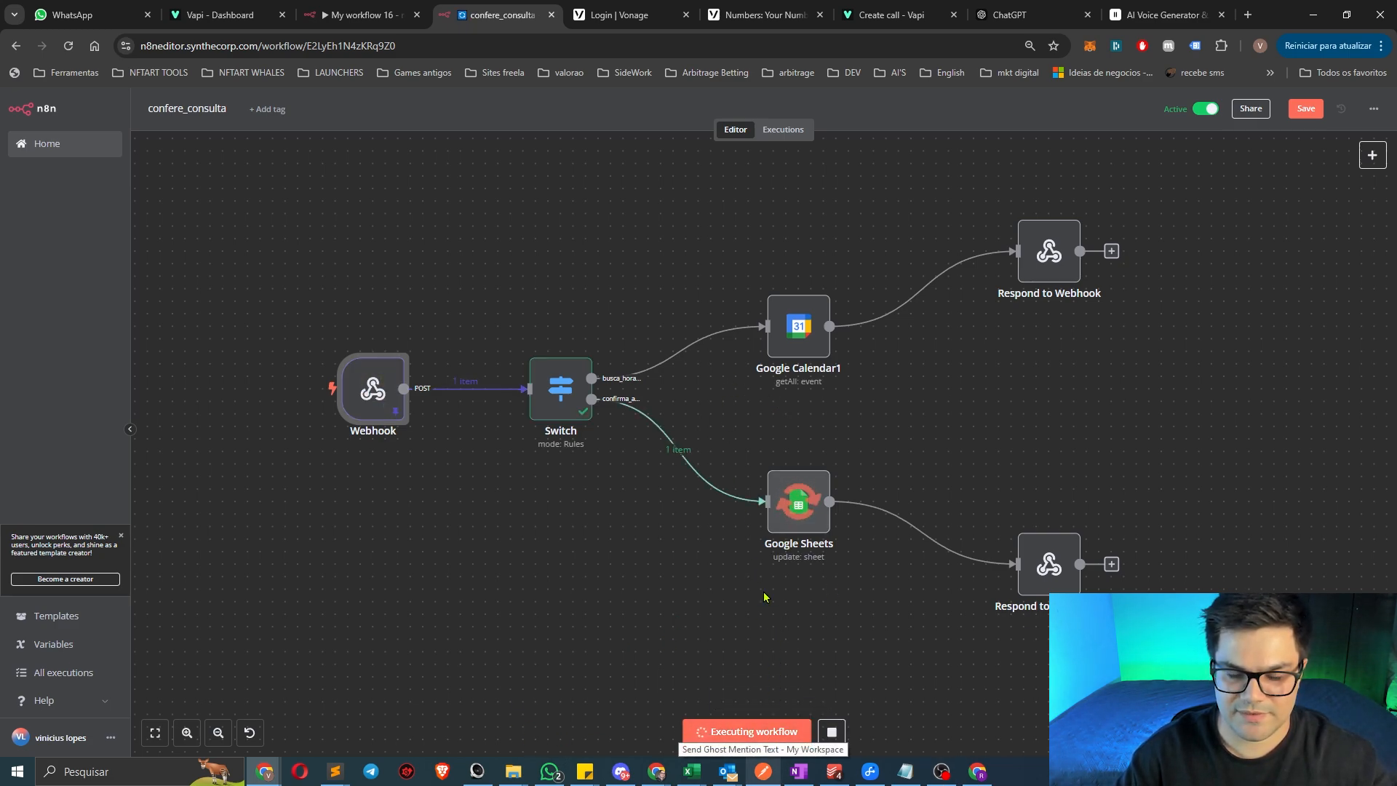
# Map the Google Sheets node's CONFIRMAÇÃO value to {{ $json.body.message.toolCalls[0].function.arguments['confirmação'] }} and save the workflow
pyautogui.doubleClick(804, 506)
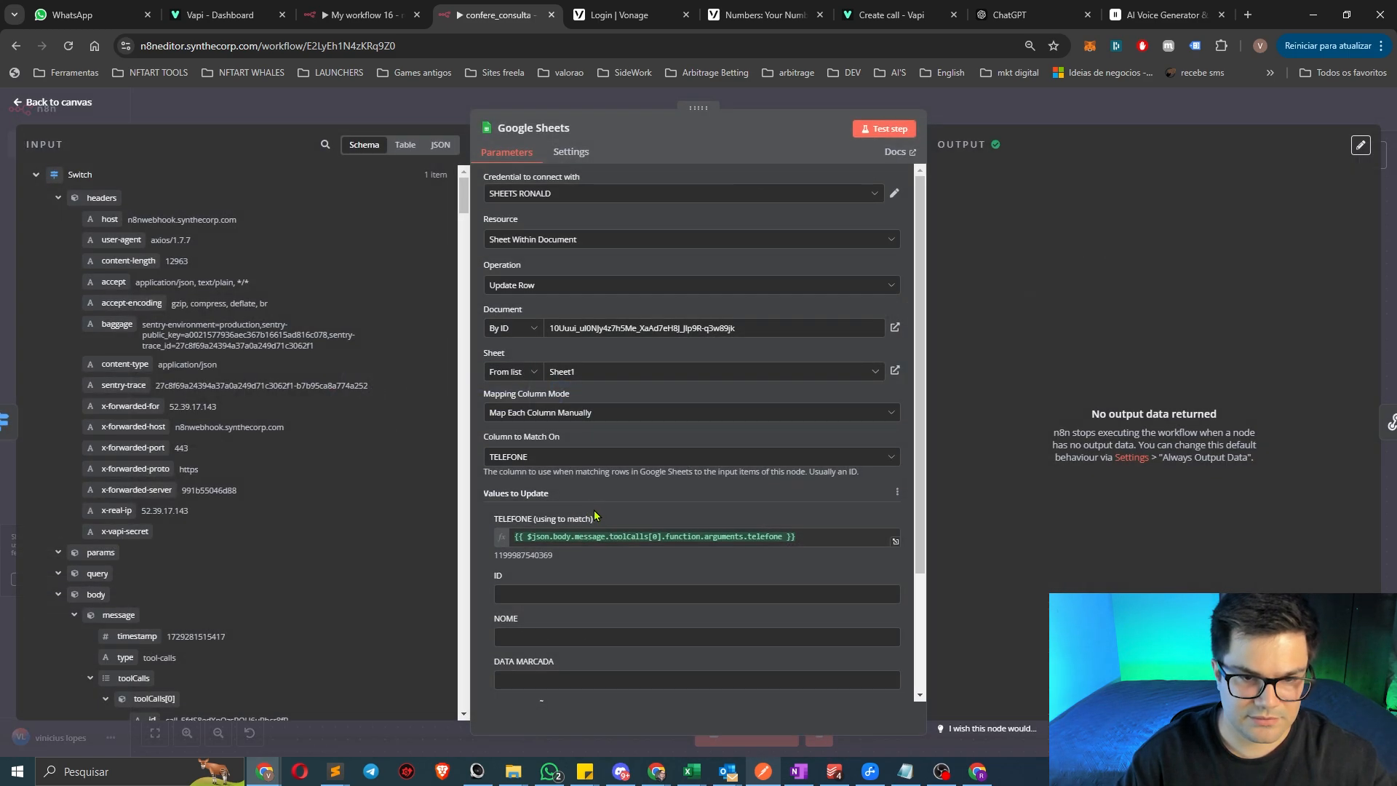
pyautogui.scroll(-3, 542, 550)
pyautogui.click(550, 561)
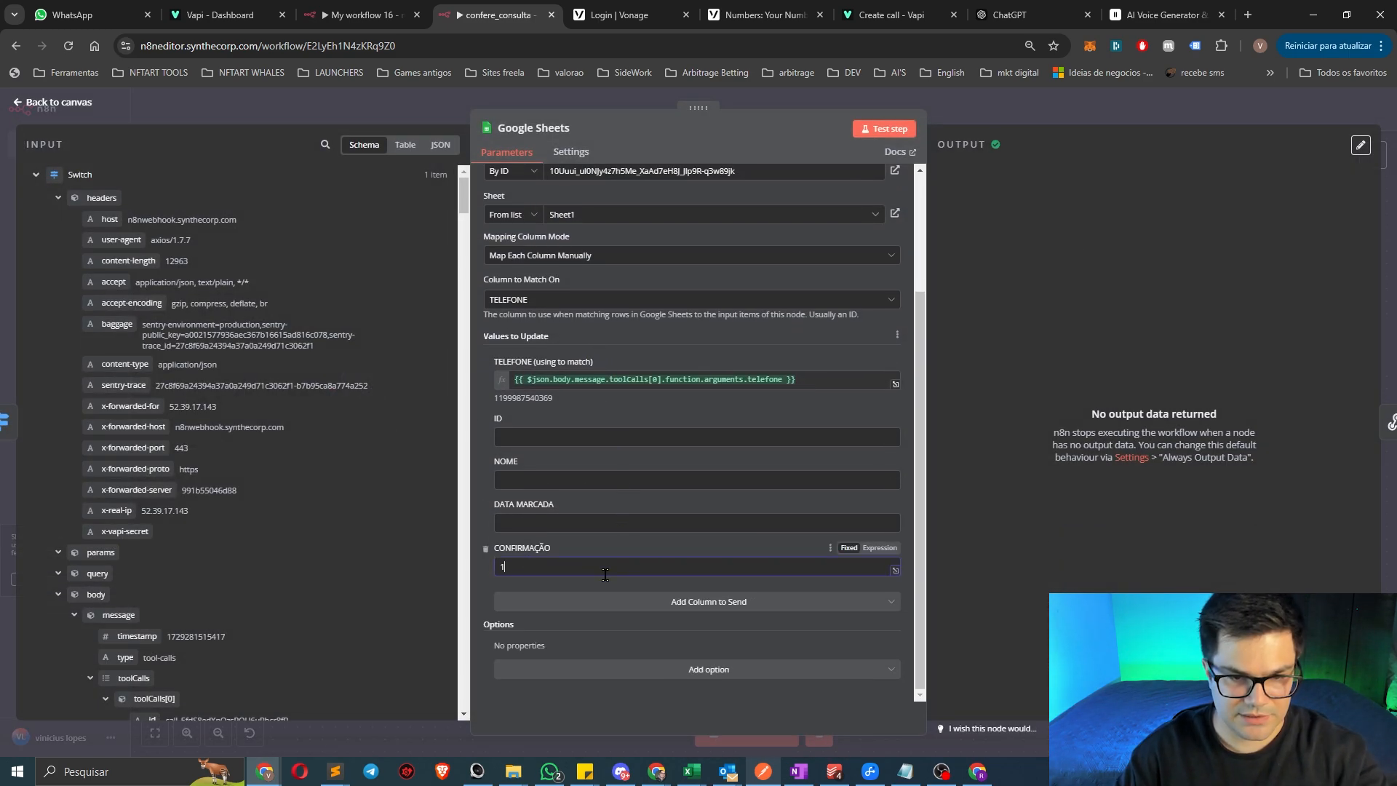
pyautogui.press('BackSpace')
pyautogui.scroll(-3, 305, 535)
pyautogui.scroll(-1, 305, 535)
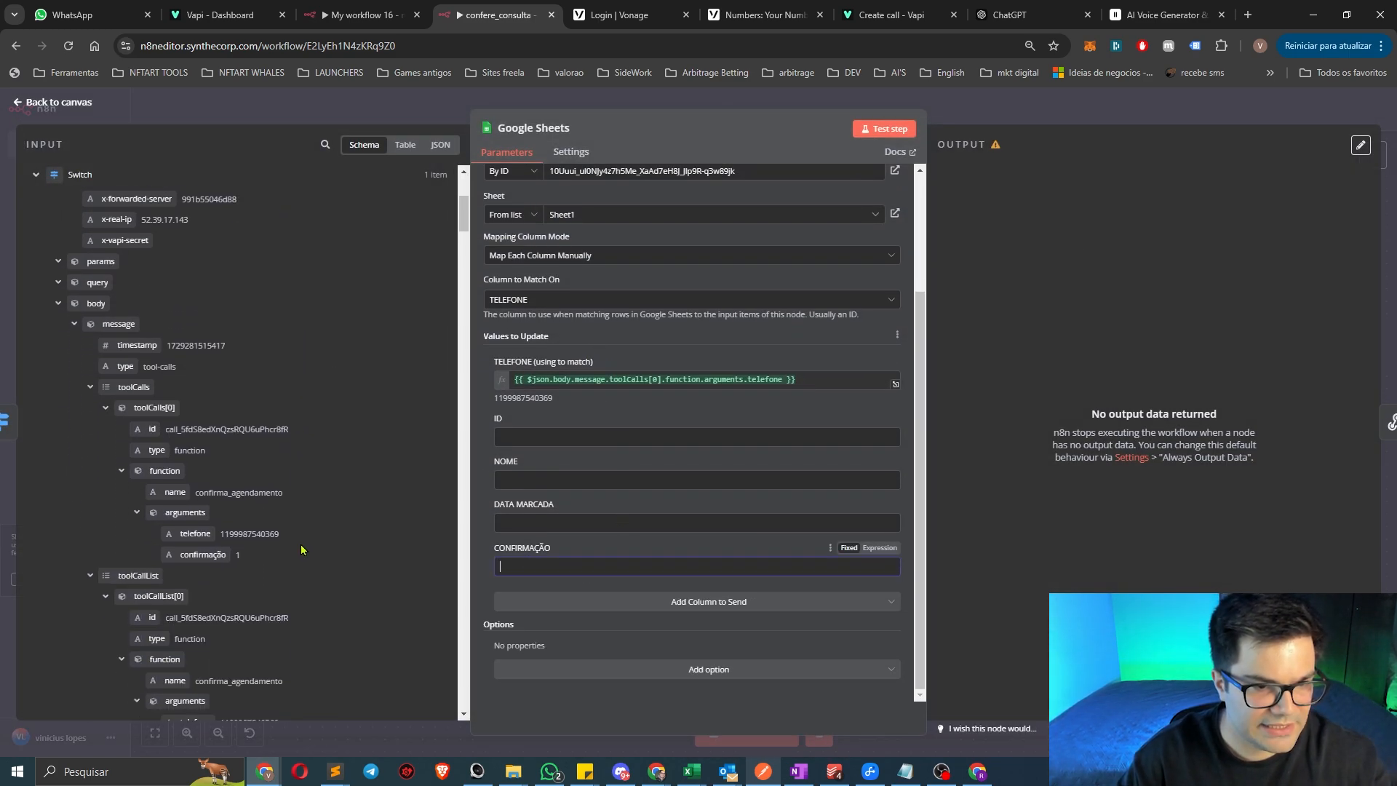
pyautogui.moveTo(203, 555); pyautogui.dragTo(540, 567)
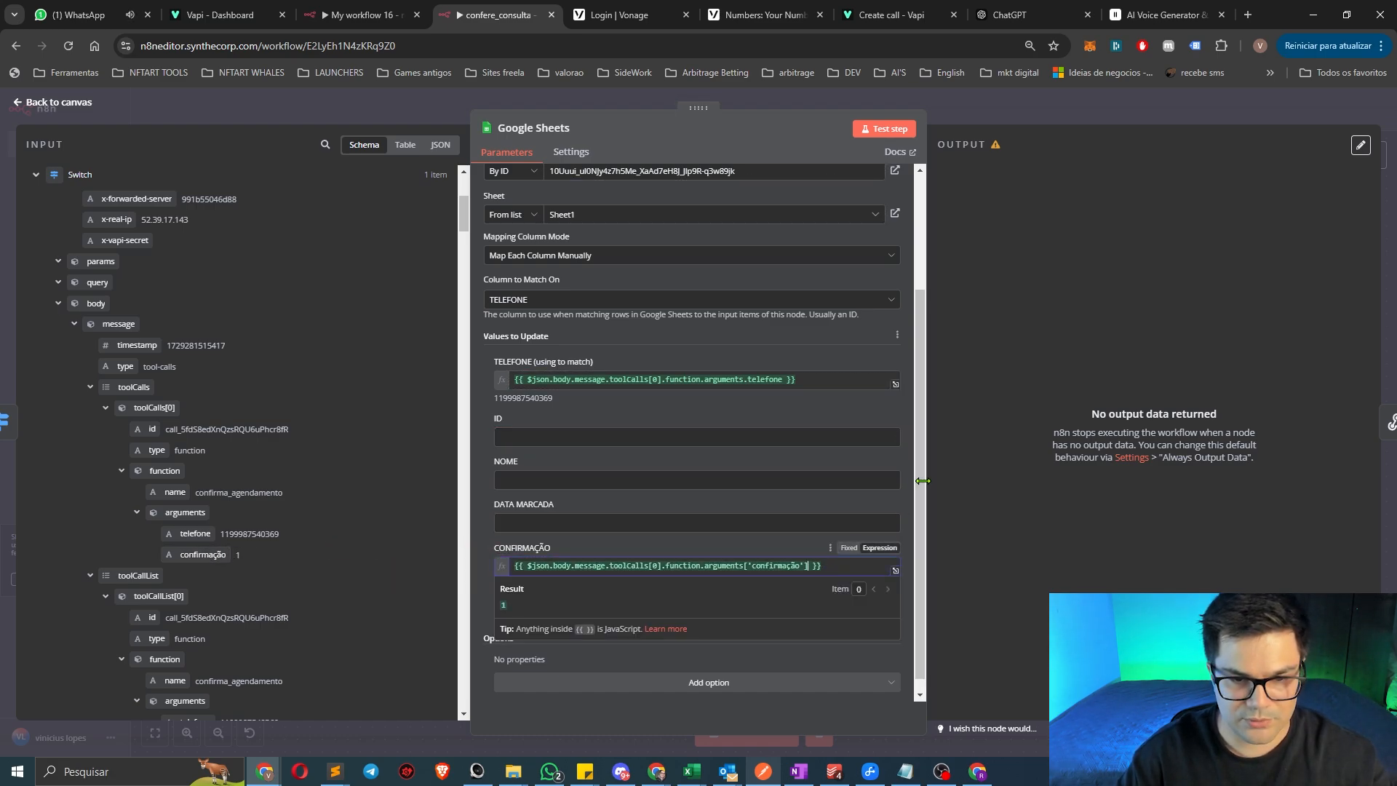
pyautogui.click(1035, 110)
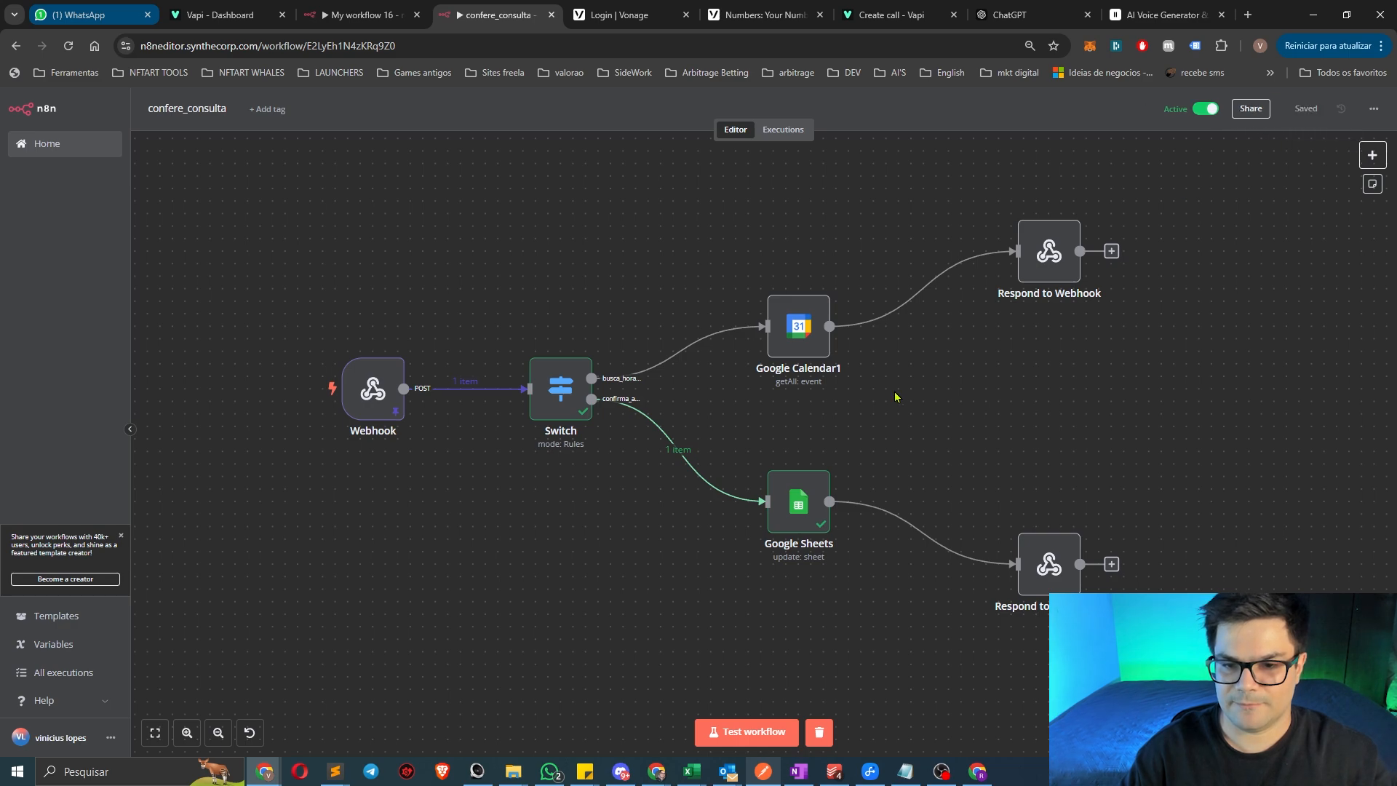
pyautogui.moveTo(1049, 586); pyautogui.dragTo(1063, 586)
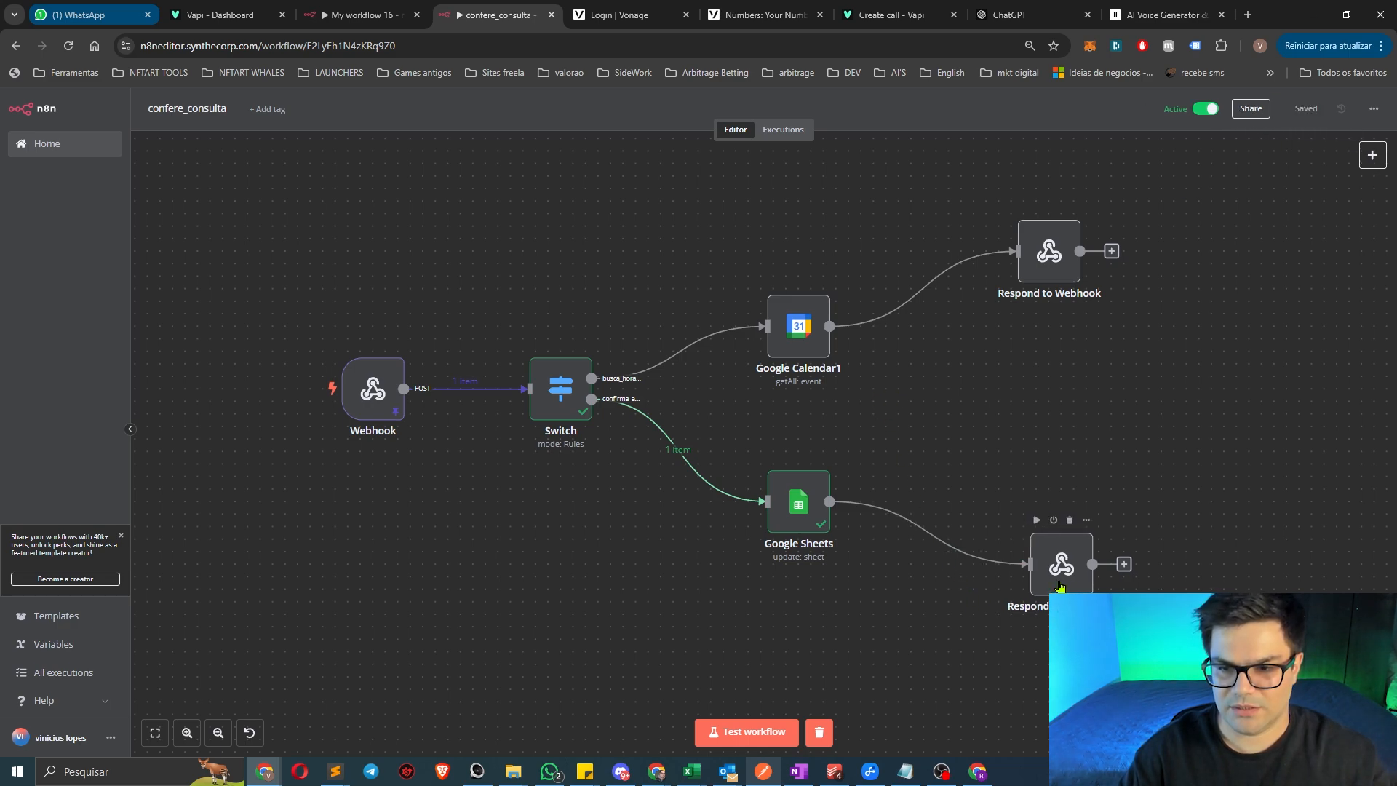
pyautogui.hotkey('ctrl', 's')
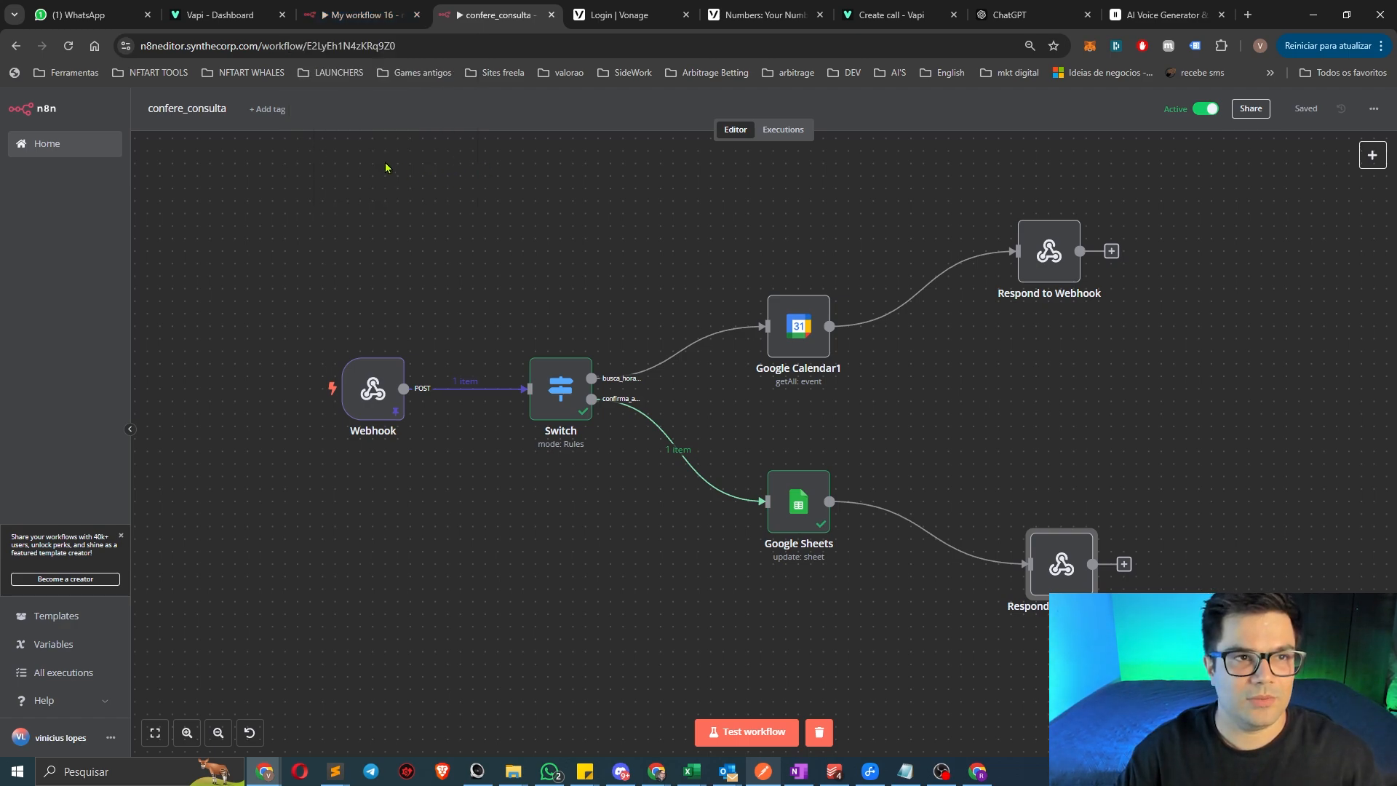
# Switch to the vapi trigger workflow and look over its manual trigger and HTTP Request nodes
pyautogui.click(357, 14)
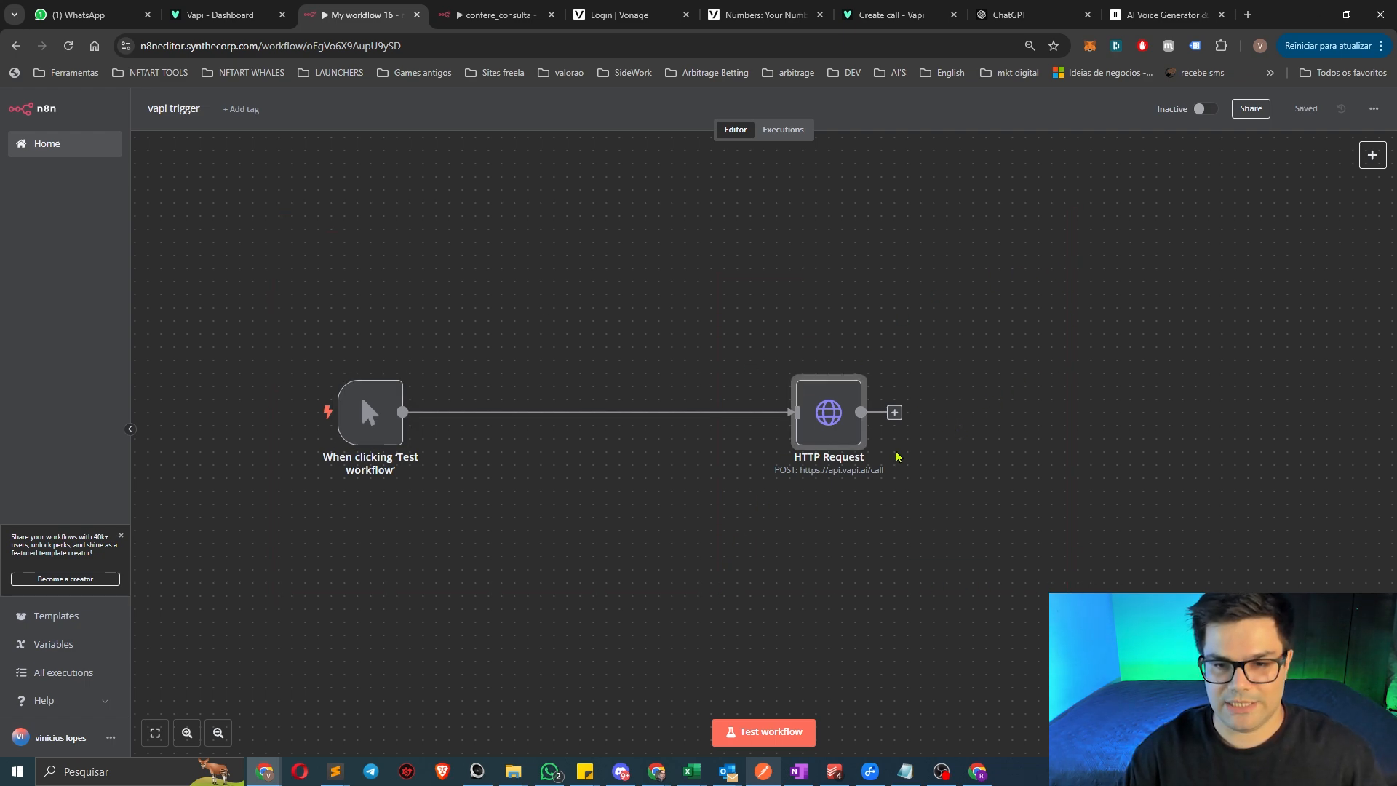
pyautogui.click(376, 421)
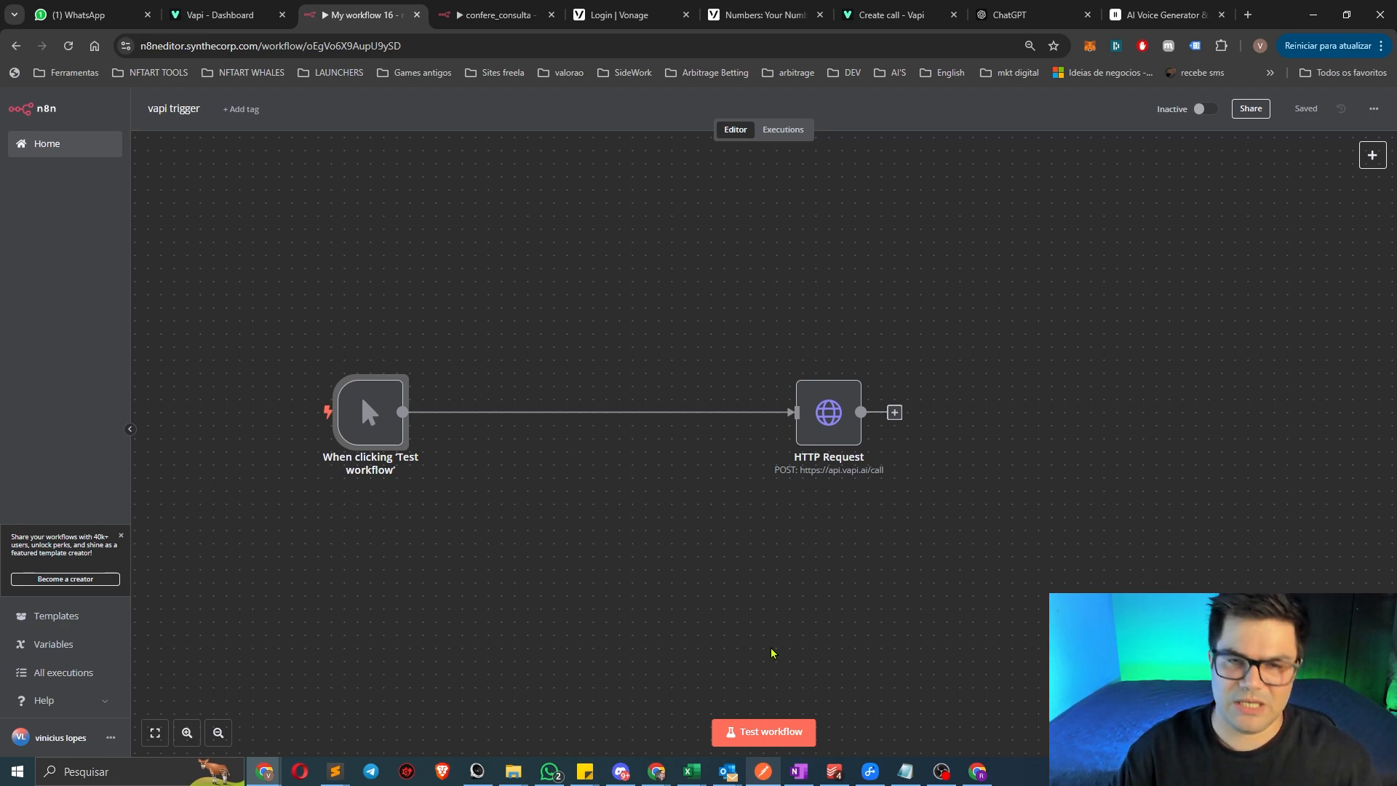
pyautogui.click(803, 612)
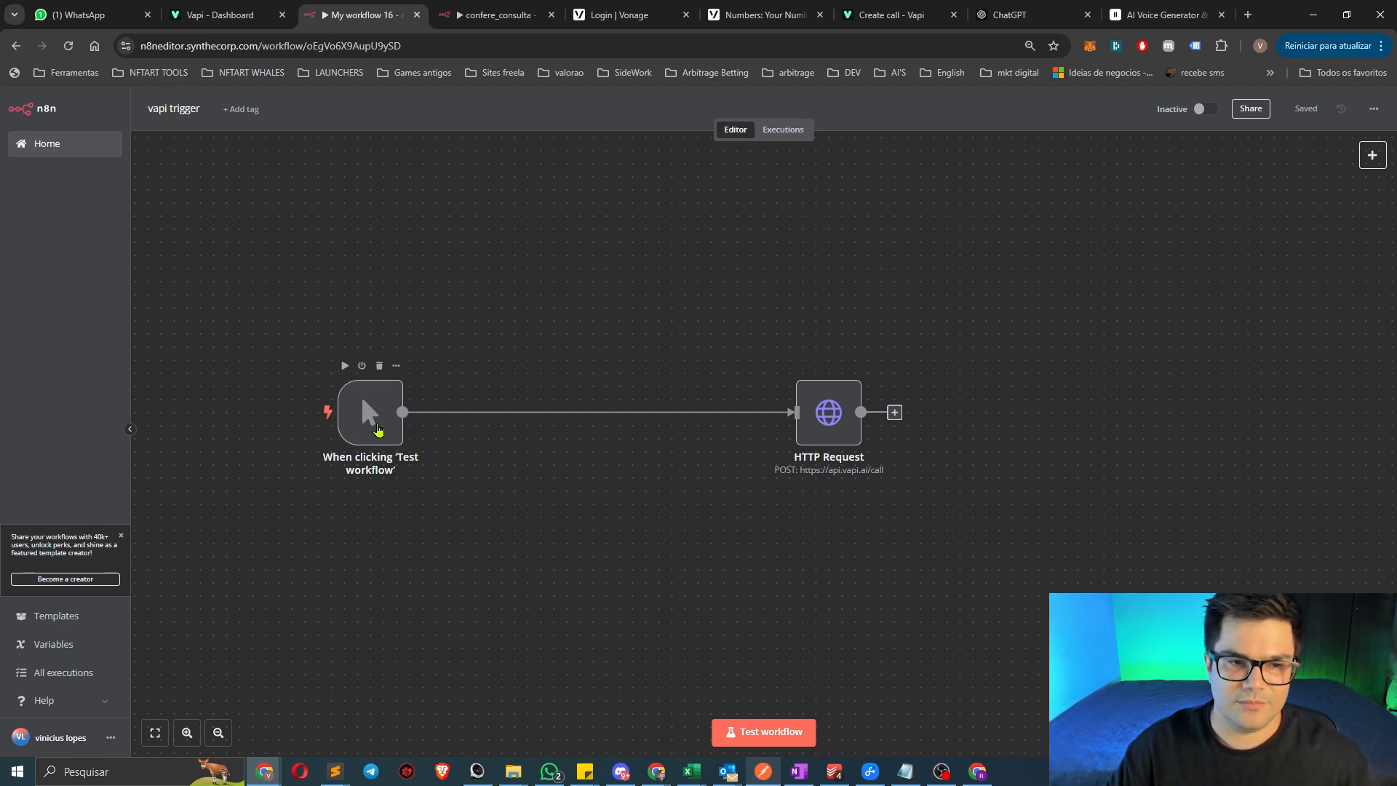
# Delete the manual trigger and add a Schedule Trigger that runs every 1 day at 11am
pyautogui.click(379, 366)
pyautogui.click(802, 440)
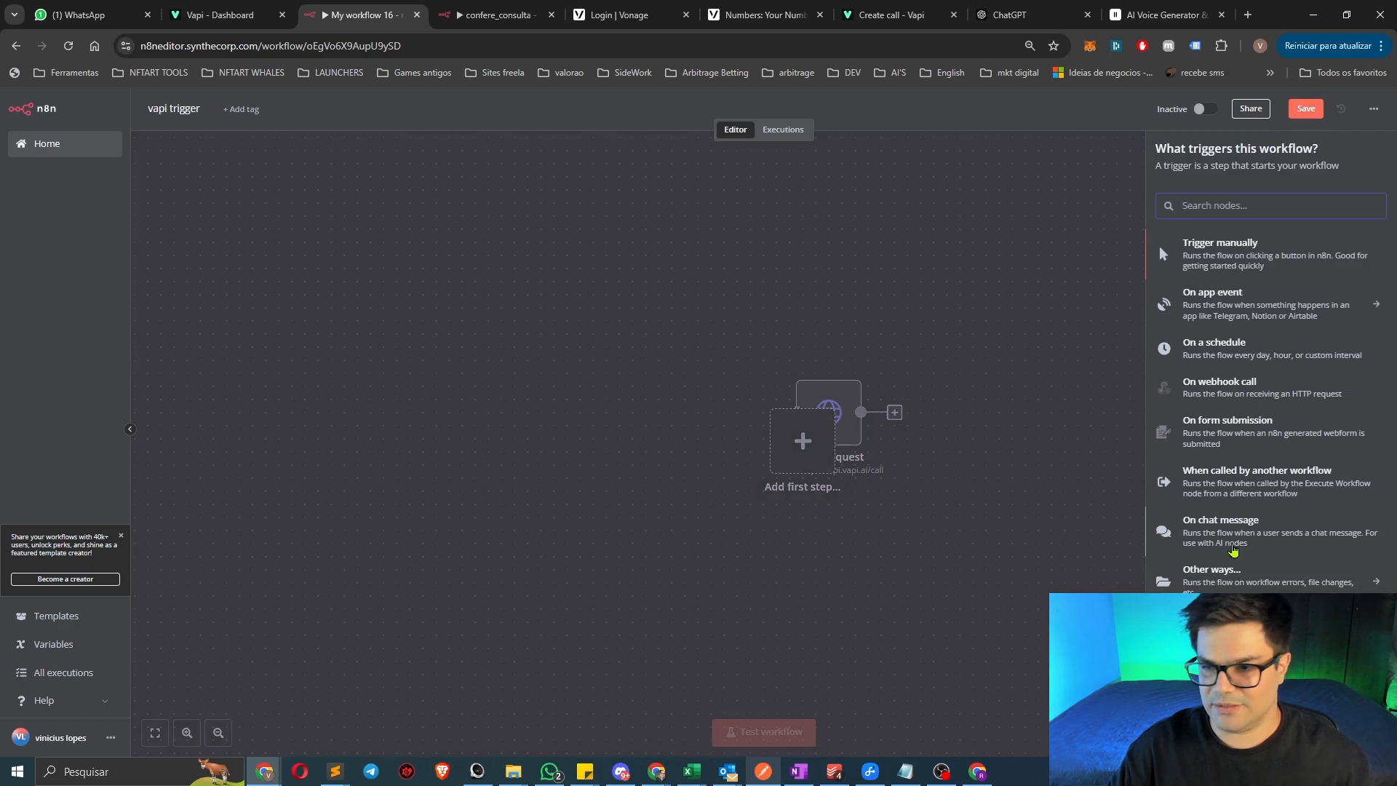
pyautogui.click(1244, 353)
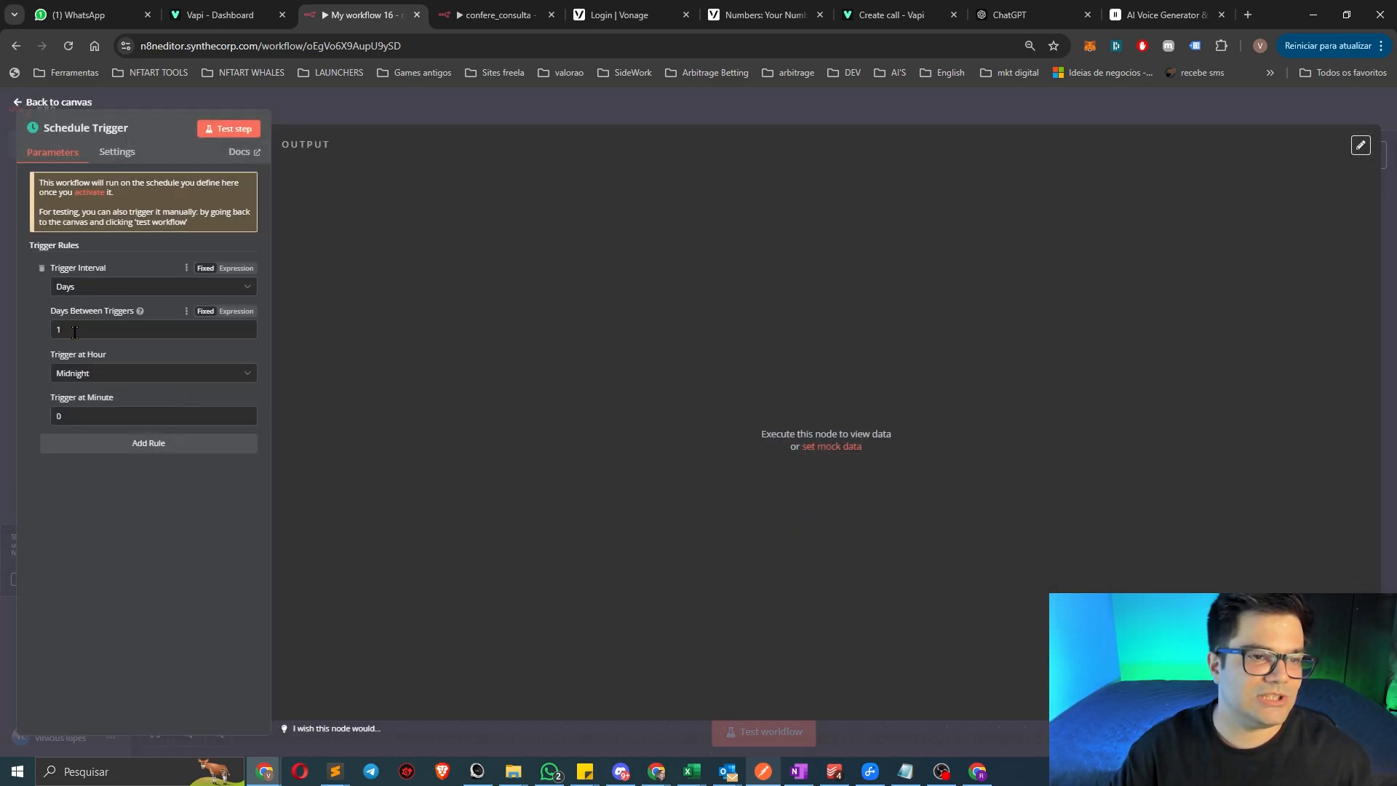
pyautogui.click(128, 374)
pyautogui.scroll(-1, 120, 498)
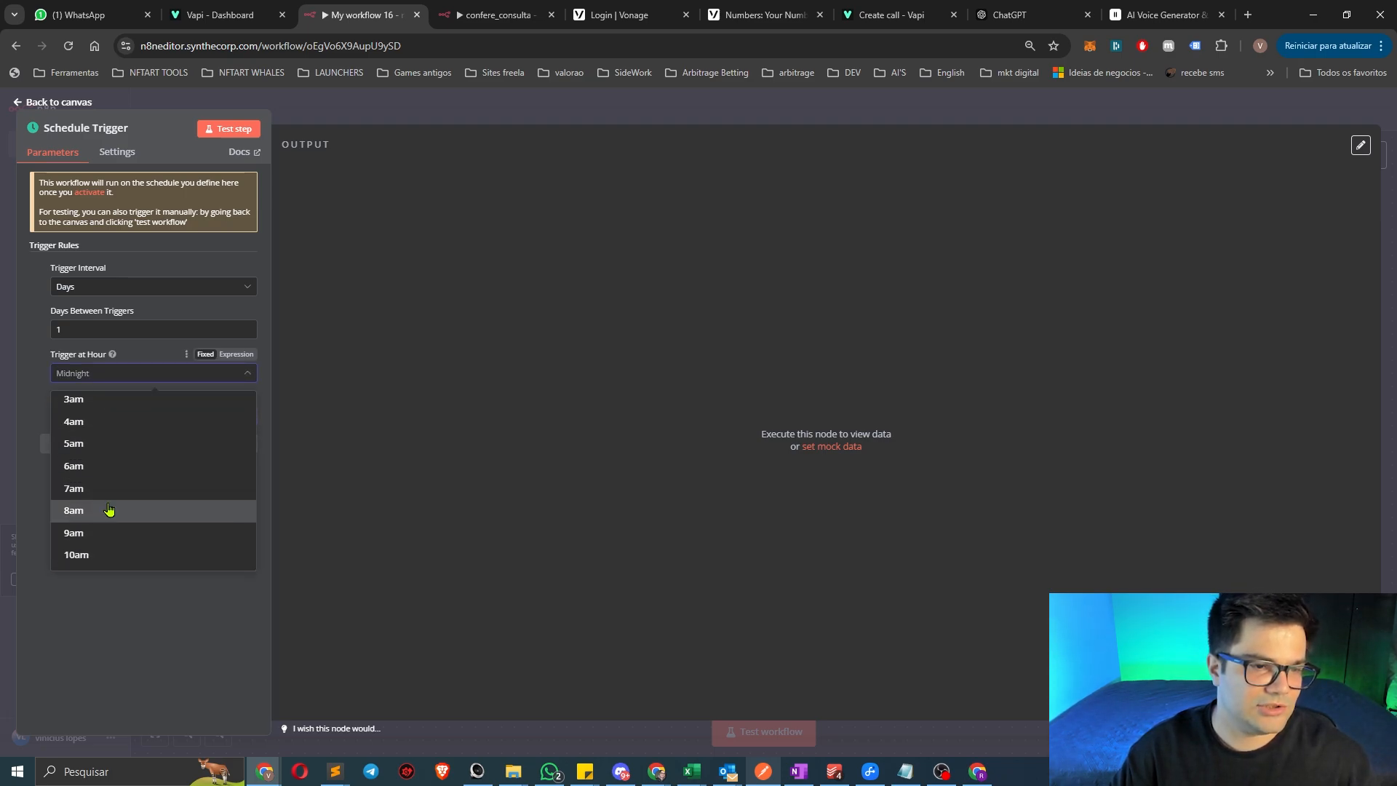
pyautogui.scroll(-3, 109, 513)
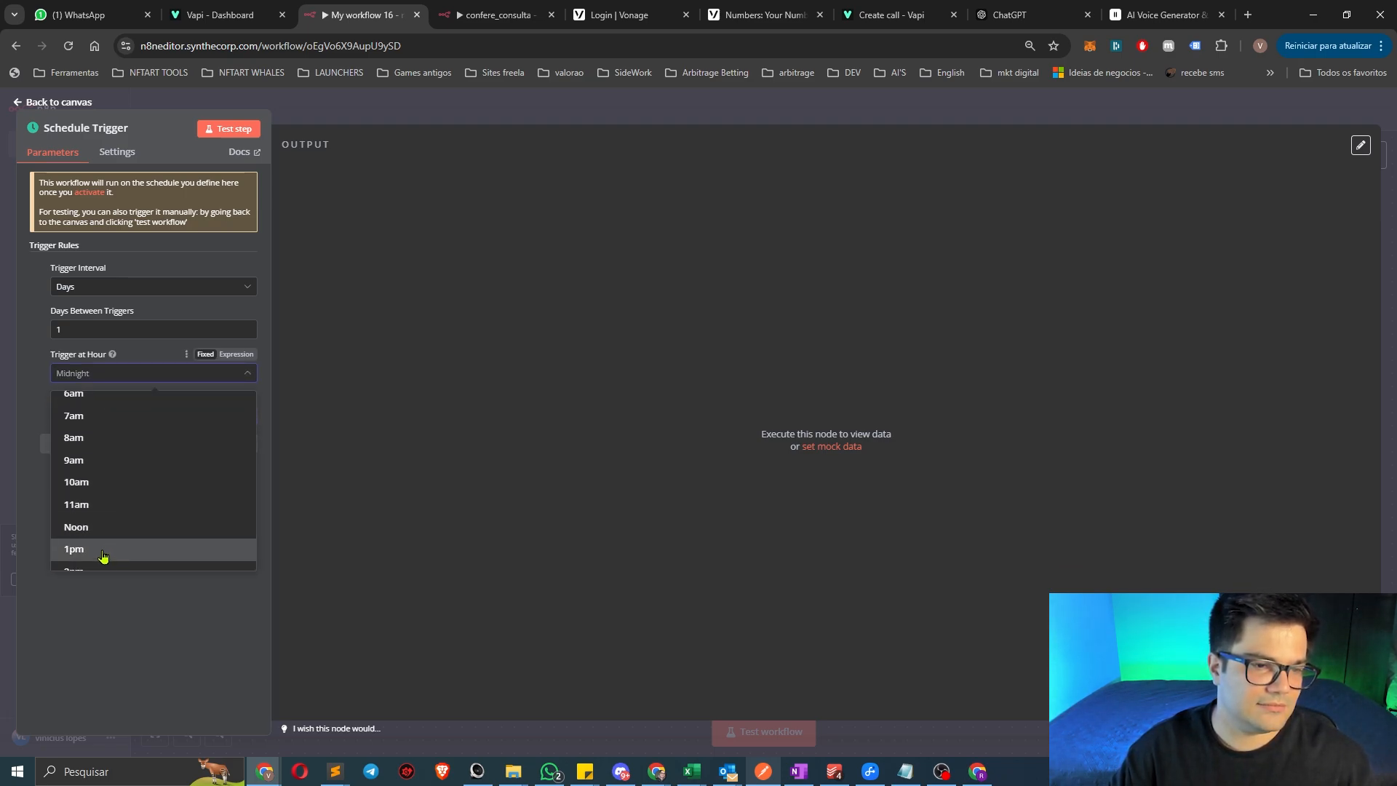
pyautogui.click(102, 507)
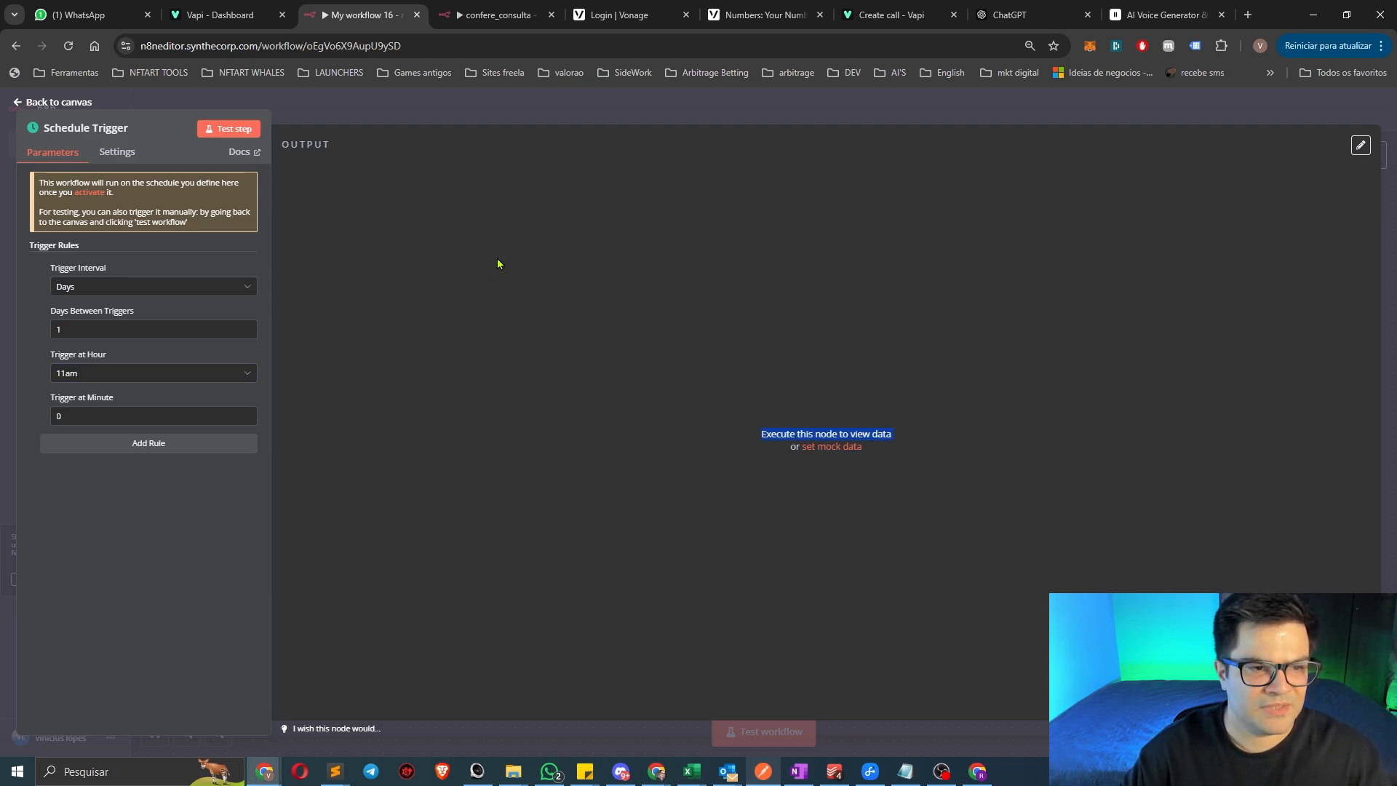
# Undo the Schedule Trigger replacement to restore the manual trigger connected to the HTTP Request node
pyautogui.click(529, 120)
pyautogui.hotkey('ctrl', 'z')
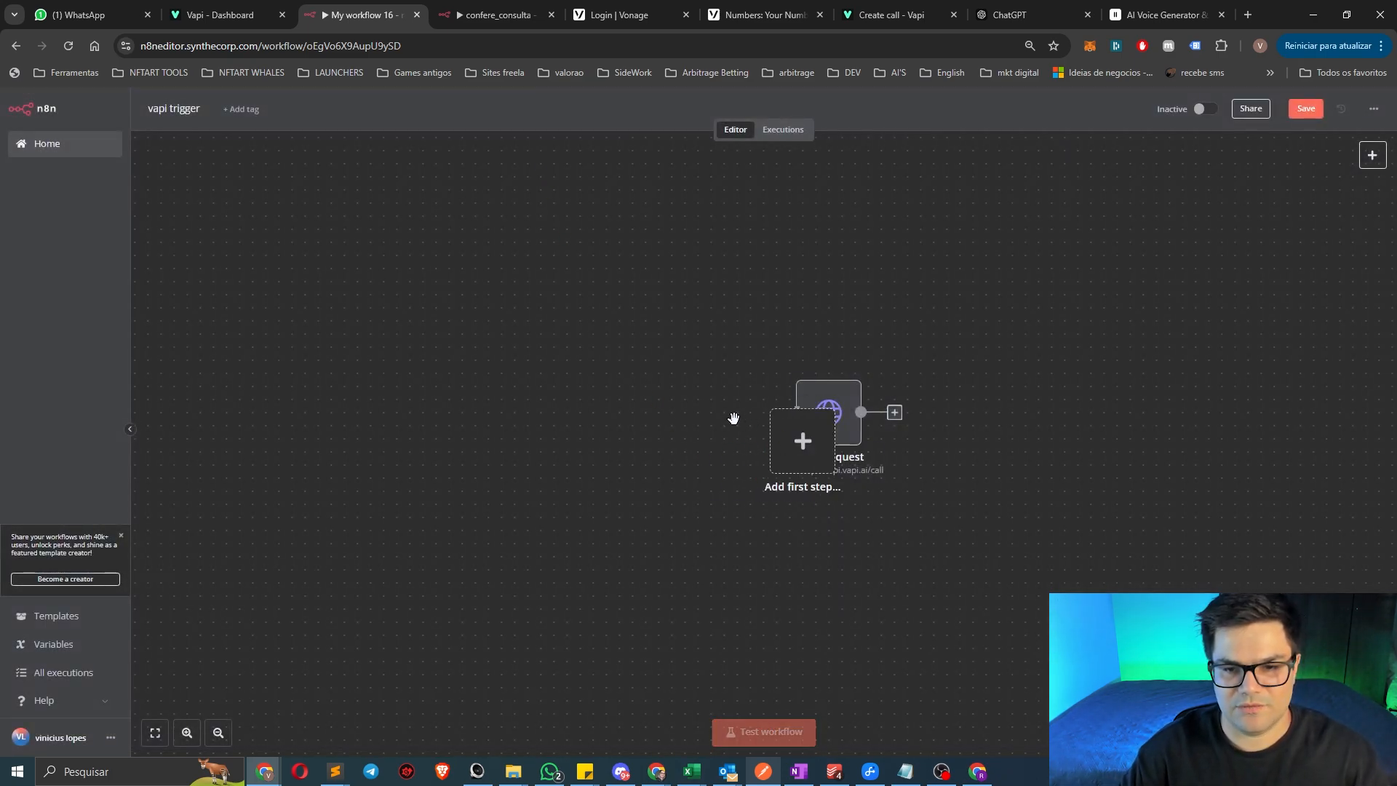
pyautogui.hotkey('ctrl', 'z')
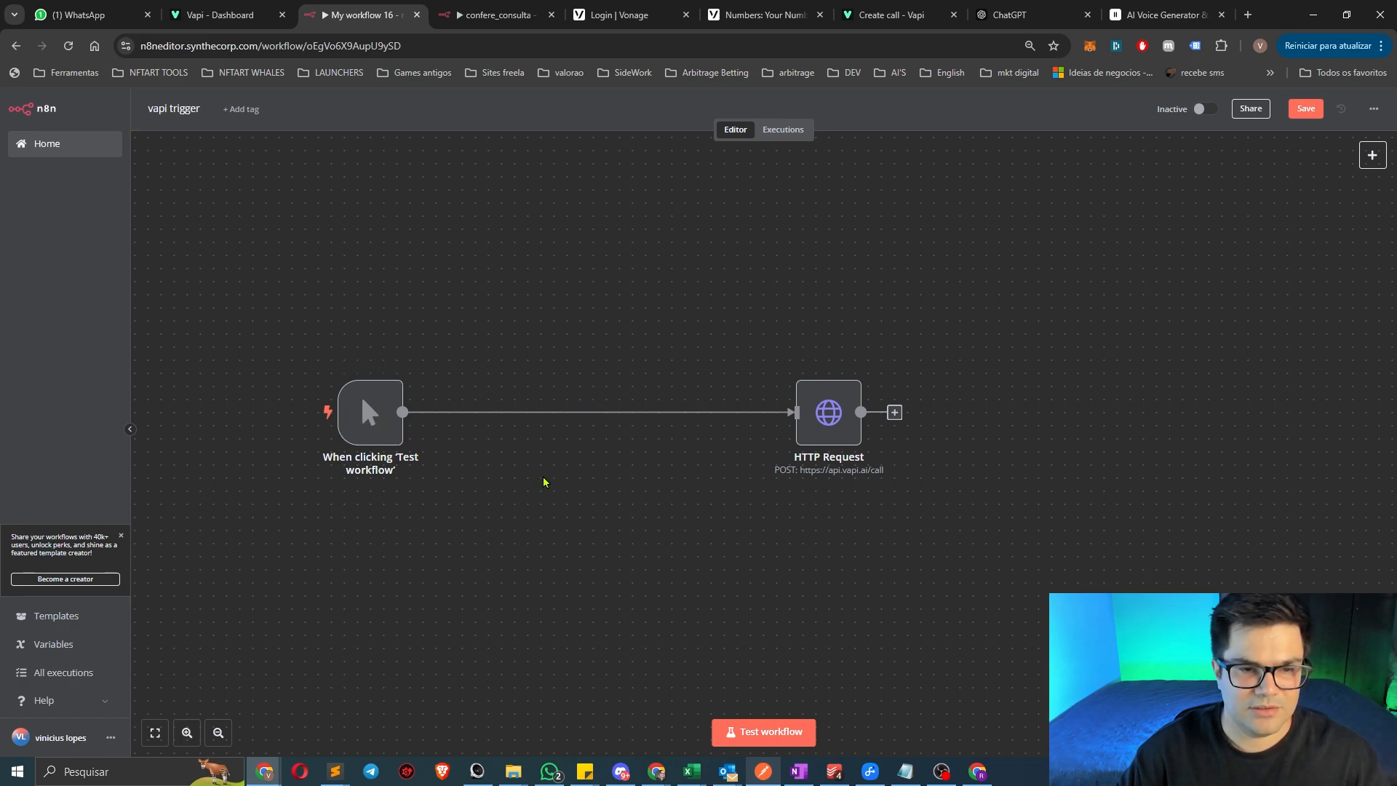
# Move the manual trigger closer to the HTTP Request node and review that node's Authorization header and JSON body
pyautogui.moveTo(367, 422); pyautogui.dragTo(567, 416)
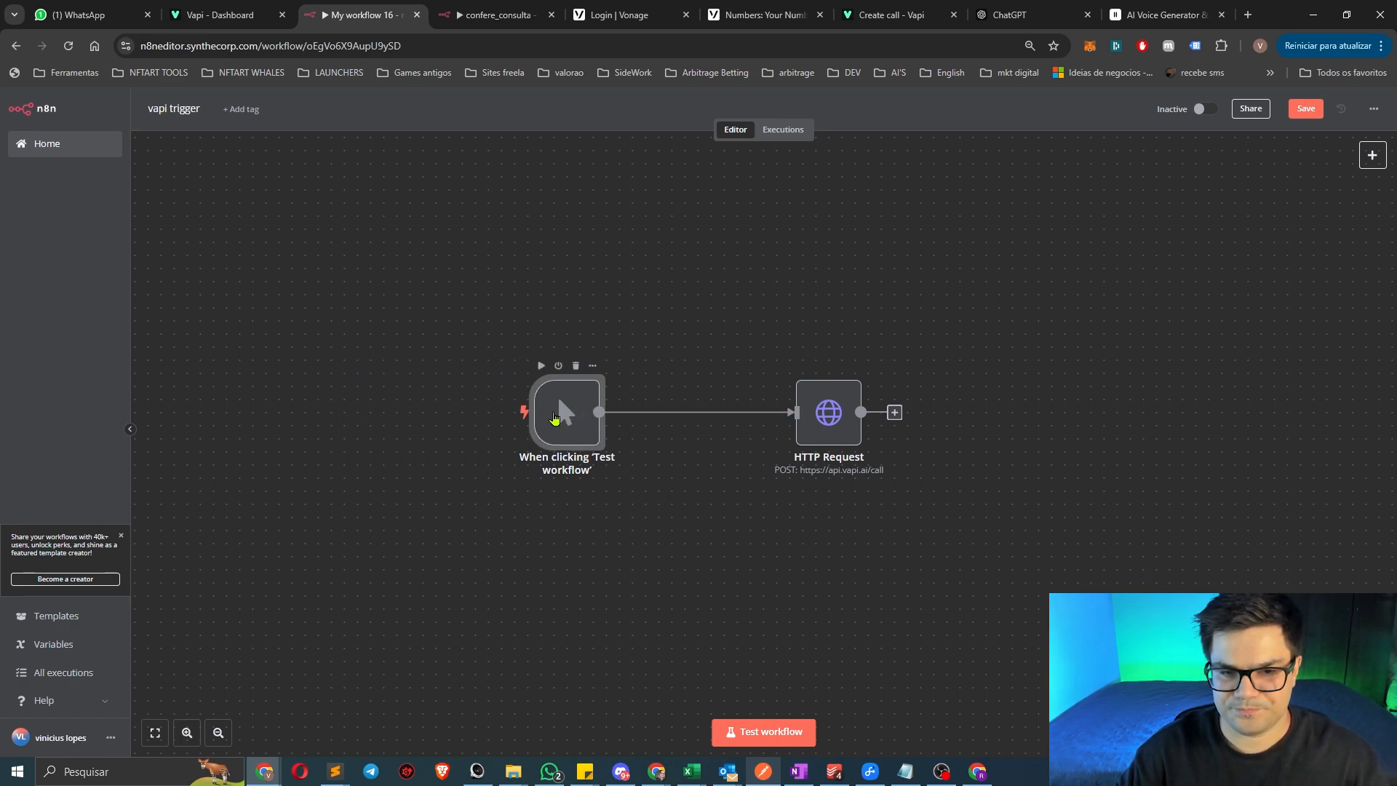
pyautogui.doubleClick(806, 431)
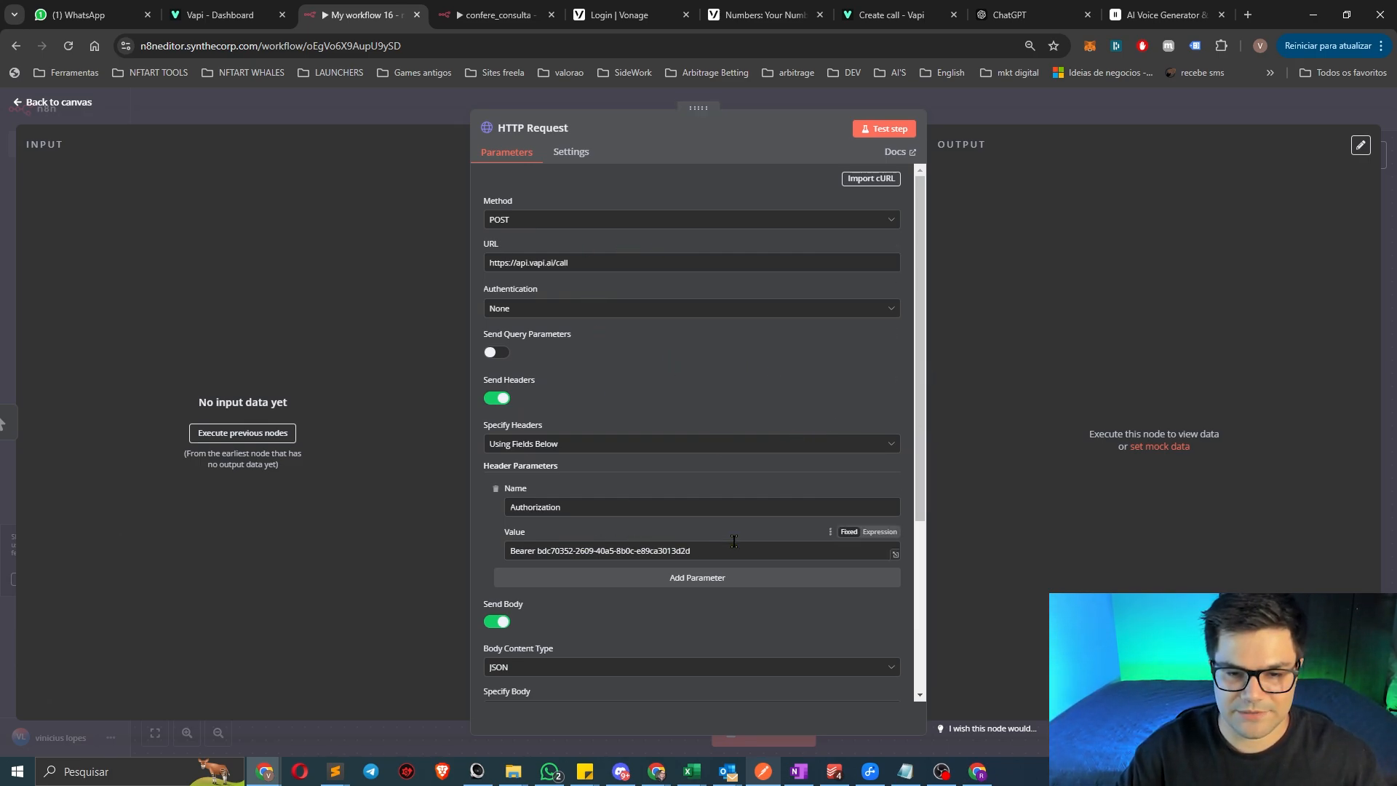
pyautogui.scroll(-3, 734, 540)
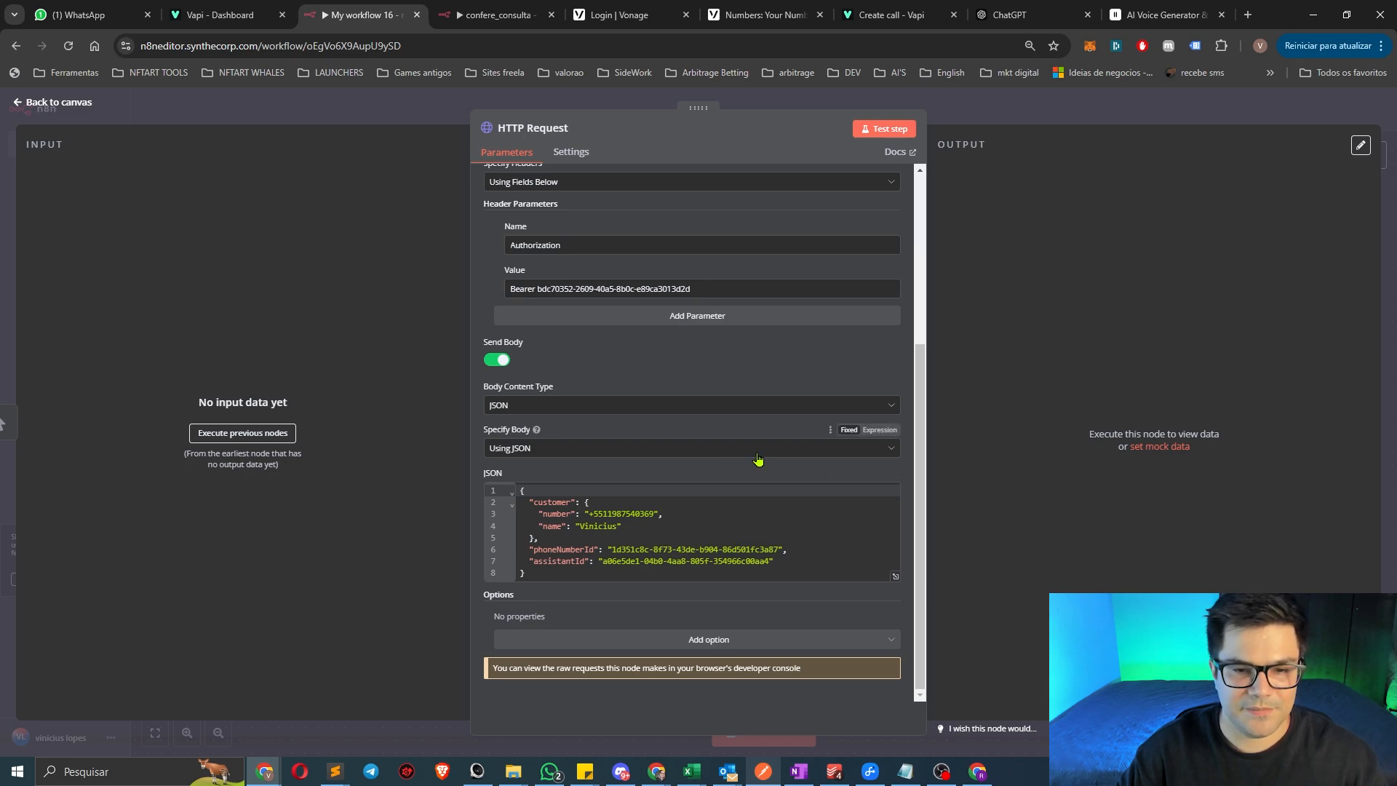
pyautogui.moveTo(606, 579); pyautogui.dragTo(502, 474)
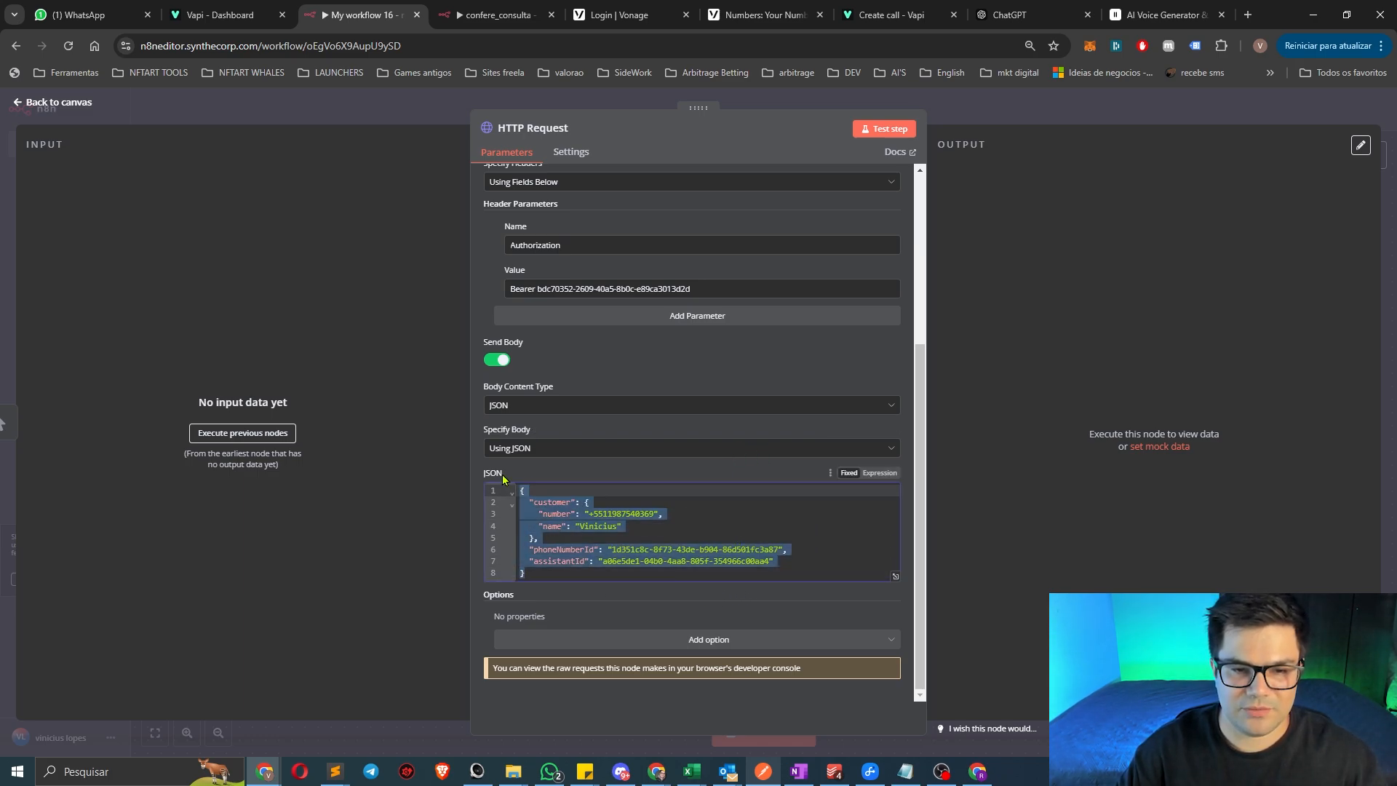
pyautogui.click(995, 203)
pyautogui.press('Escape')
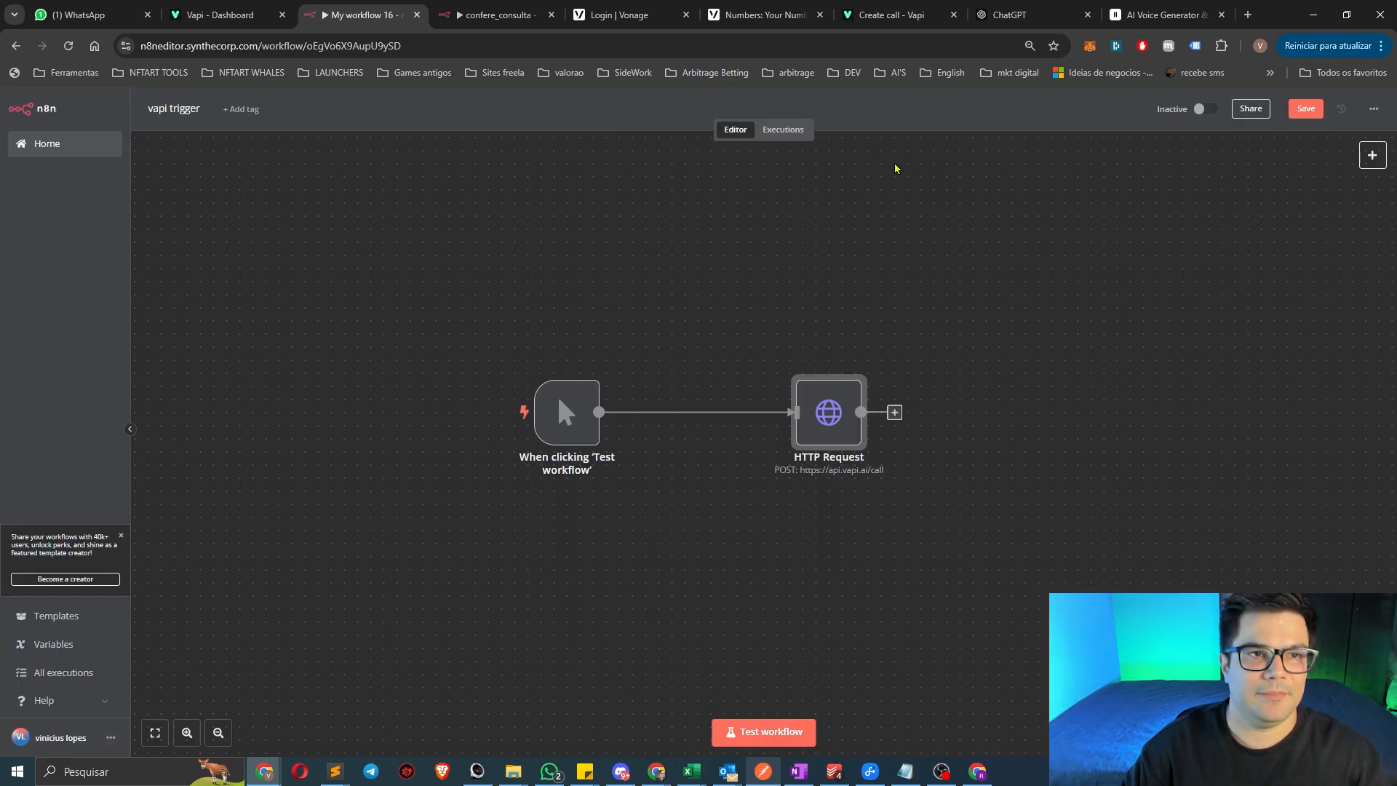
# Switch to the Vapi dashboard and examine the API Keys page and where the organization menu links to it
pyautogui.click(215, 15)
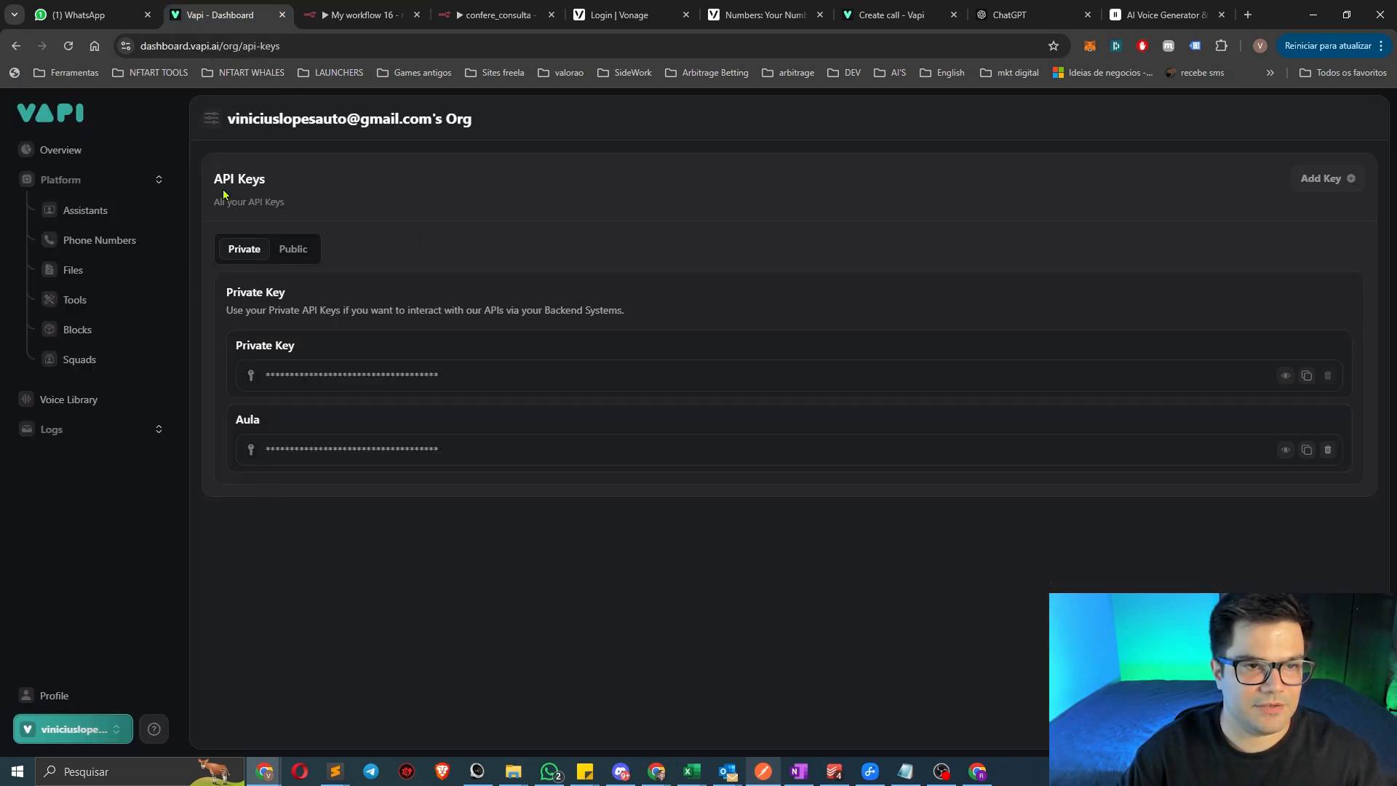
pyautogui.moveTo(215, 179); pyautogui.dragTo(266, 181)
pyautogui.click(291, 571)
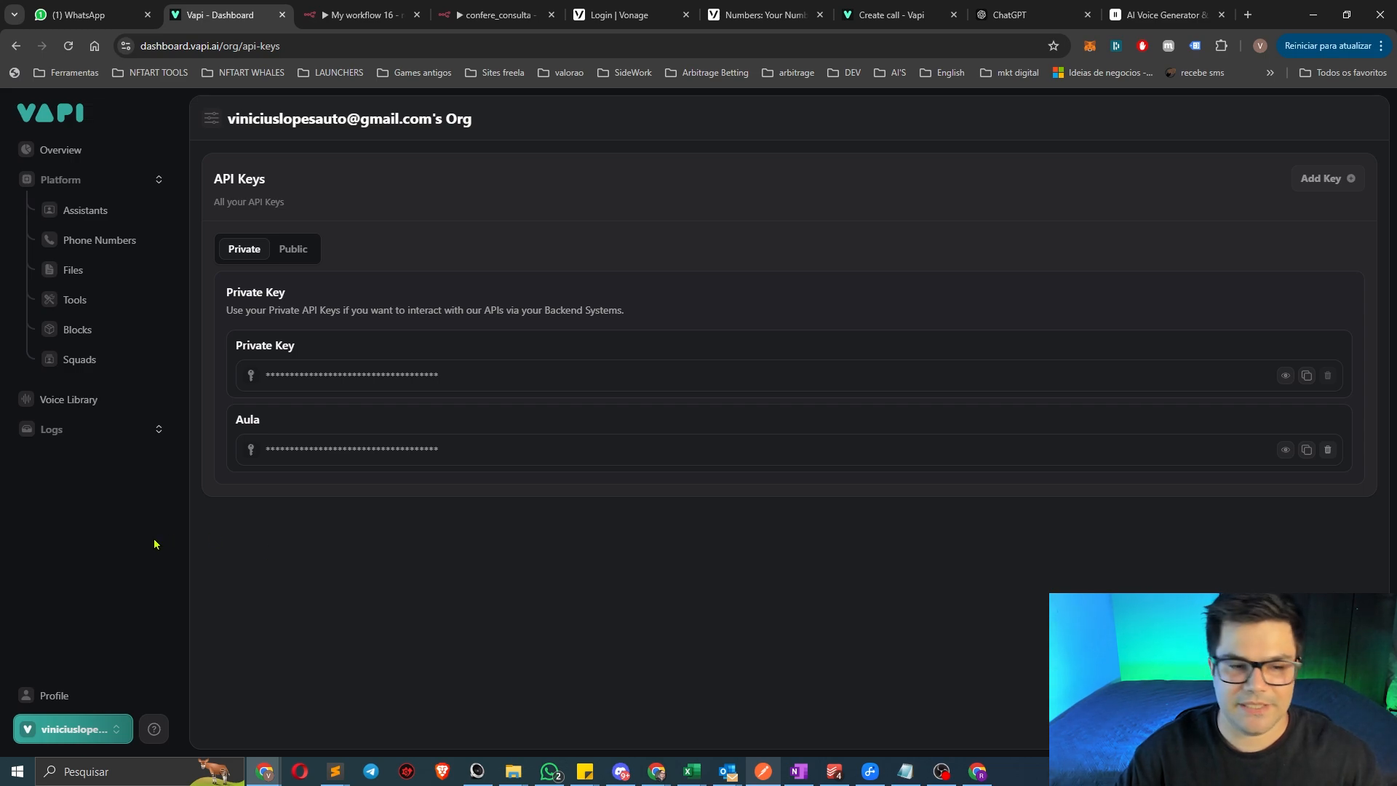
pyautogui.click(75, 729)
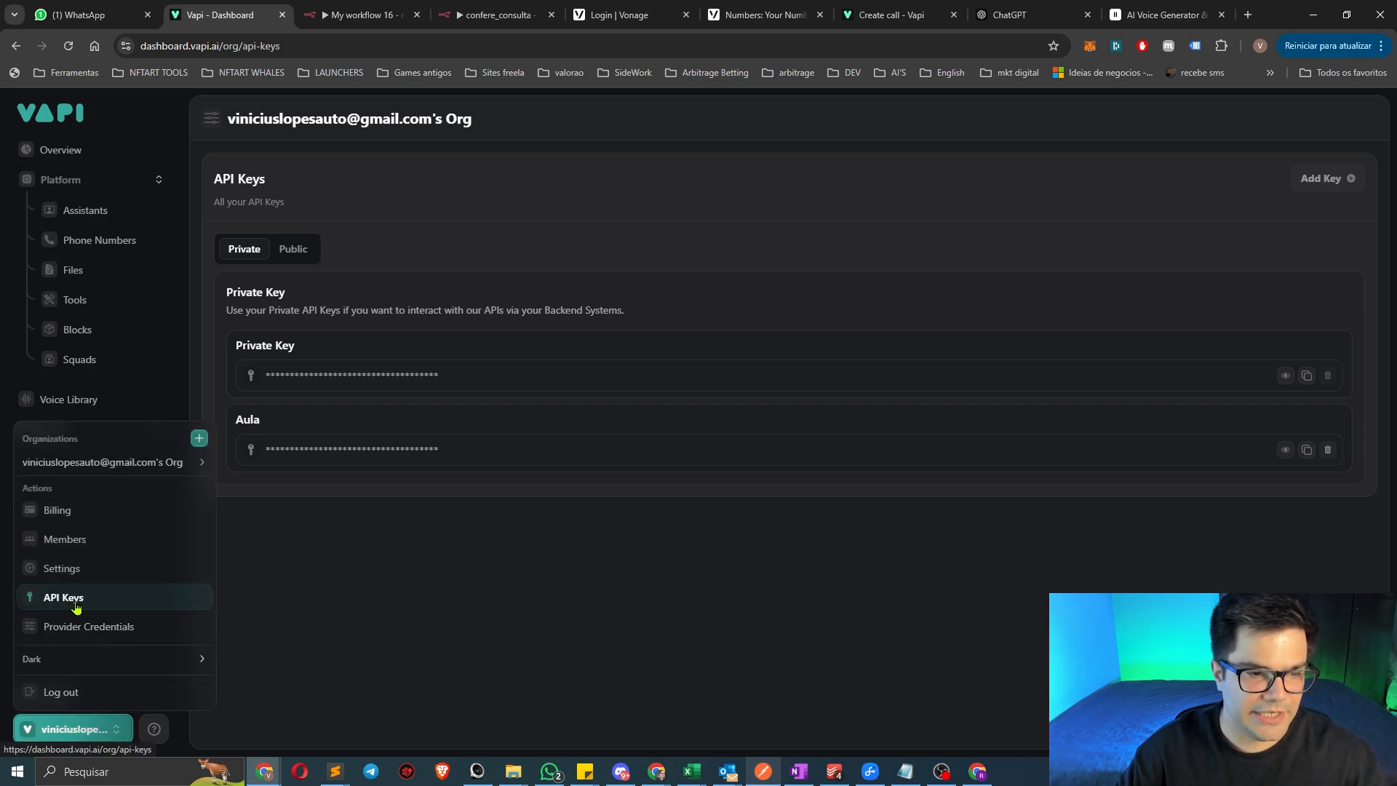
pyautogui.click(472, 590)
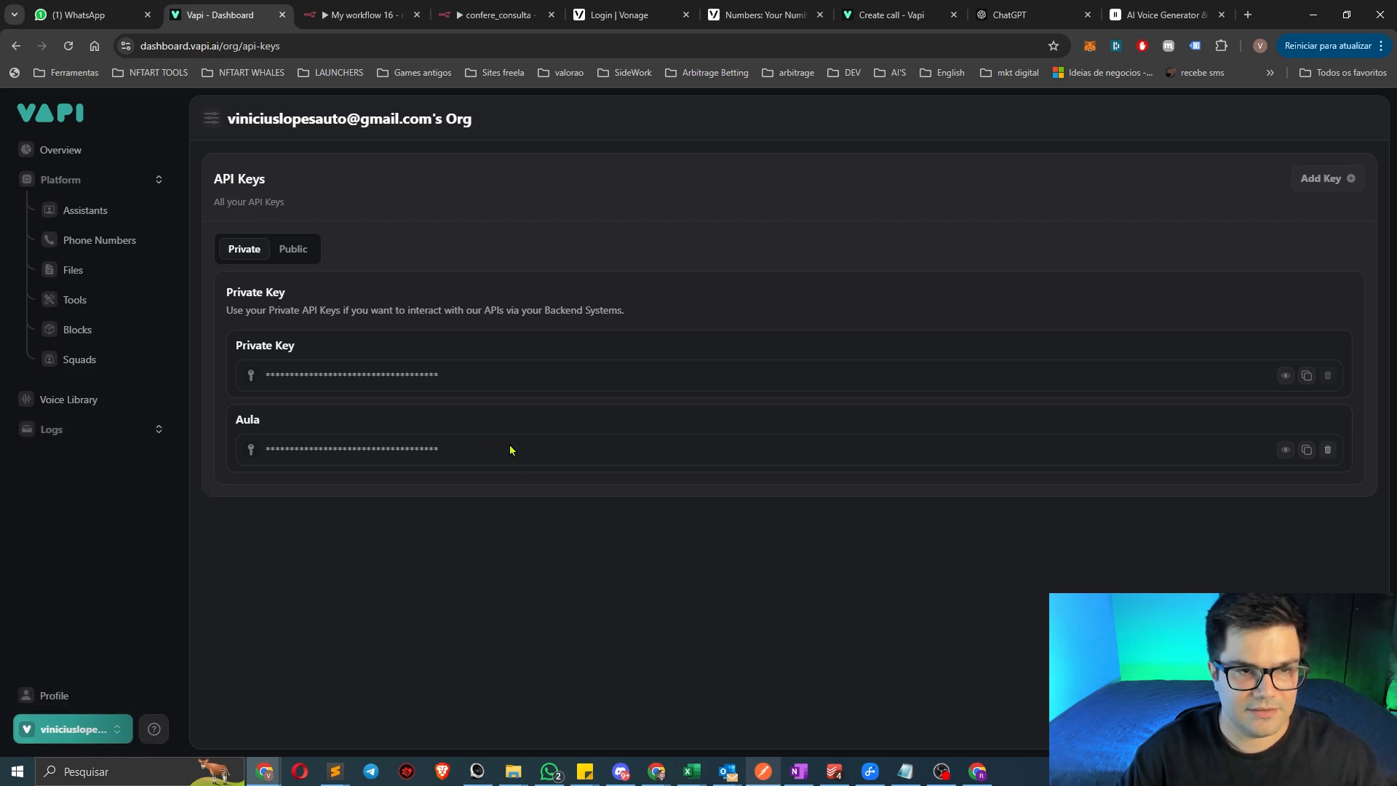
# Create a private API key named "a" with the existing assistant as its allowed assistant and Transient Assistant left enabled
pyautogui.click(1347, 179)
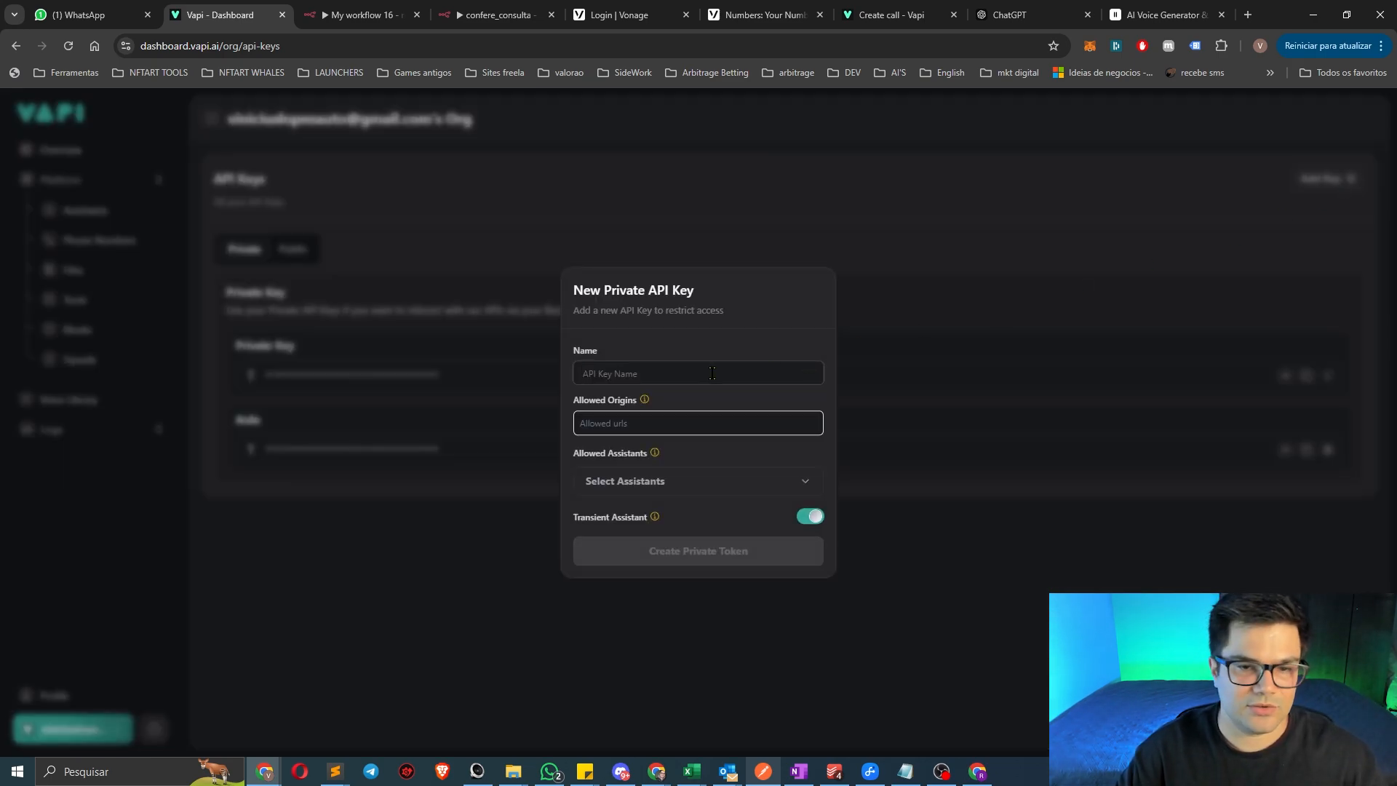
pyautogui.click(721, 477)
pyautogui.click(617, 580)
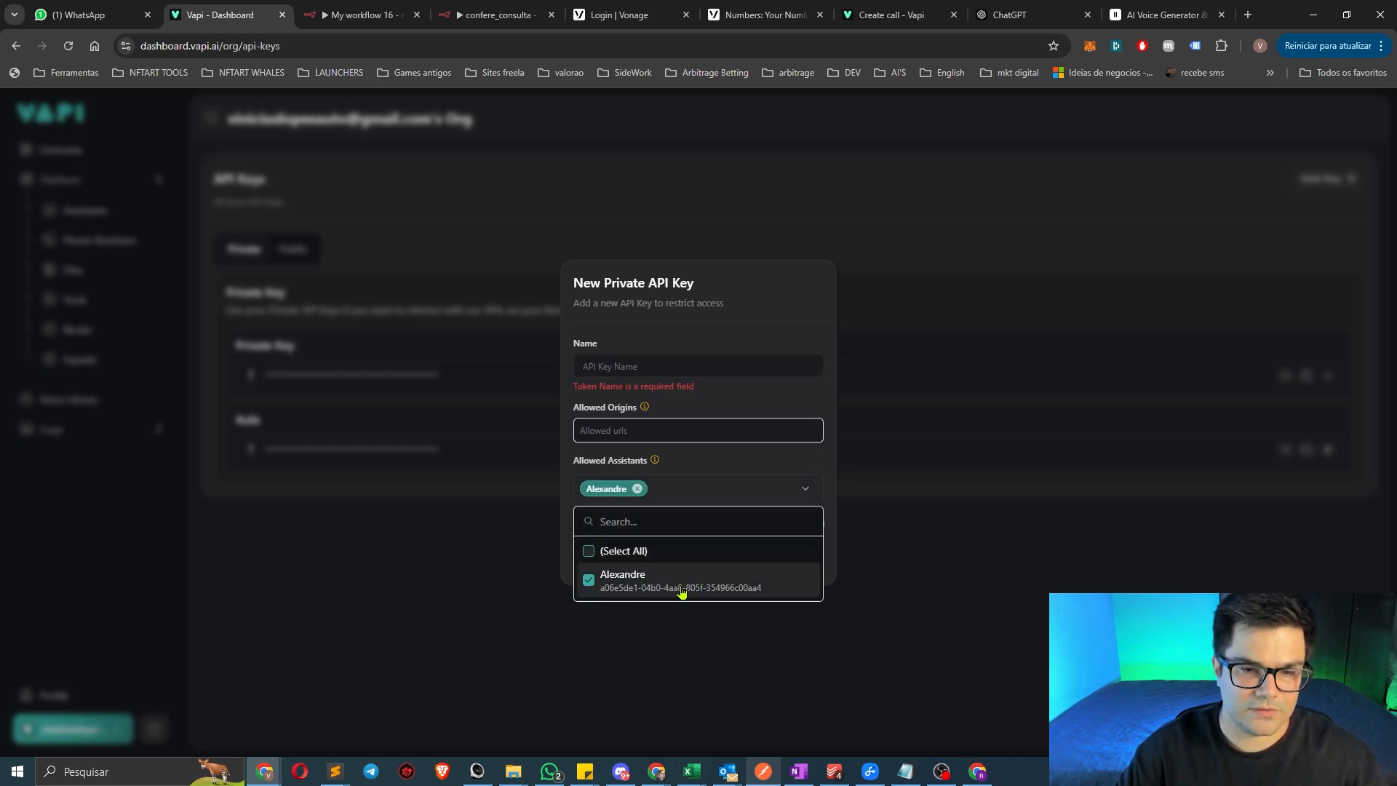
pyautogui.click(697, 489)
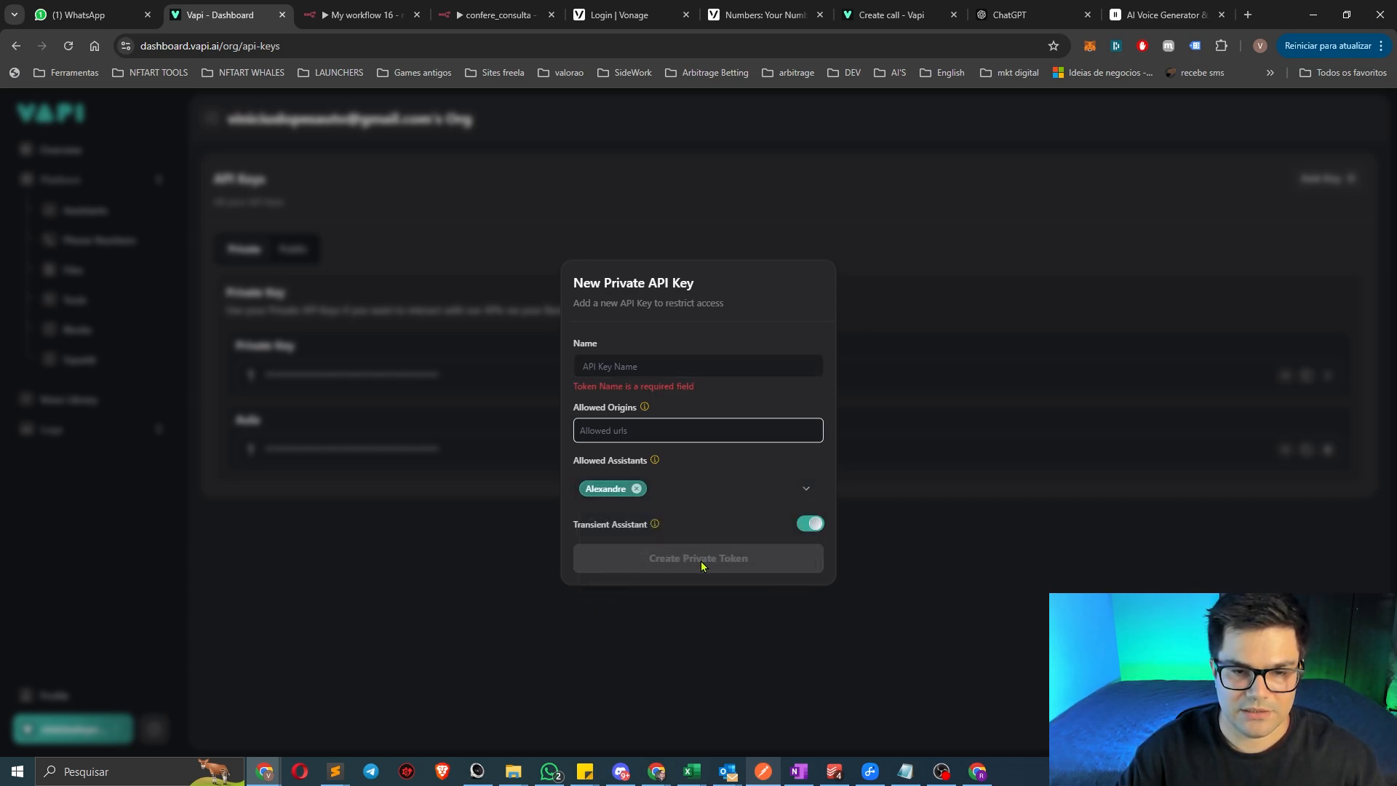
pyautogui.write('a')
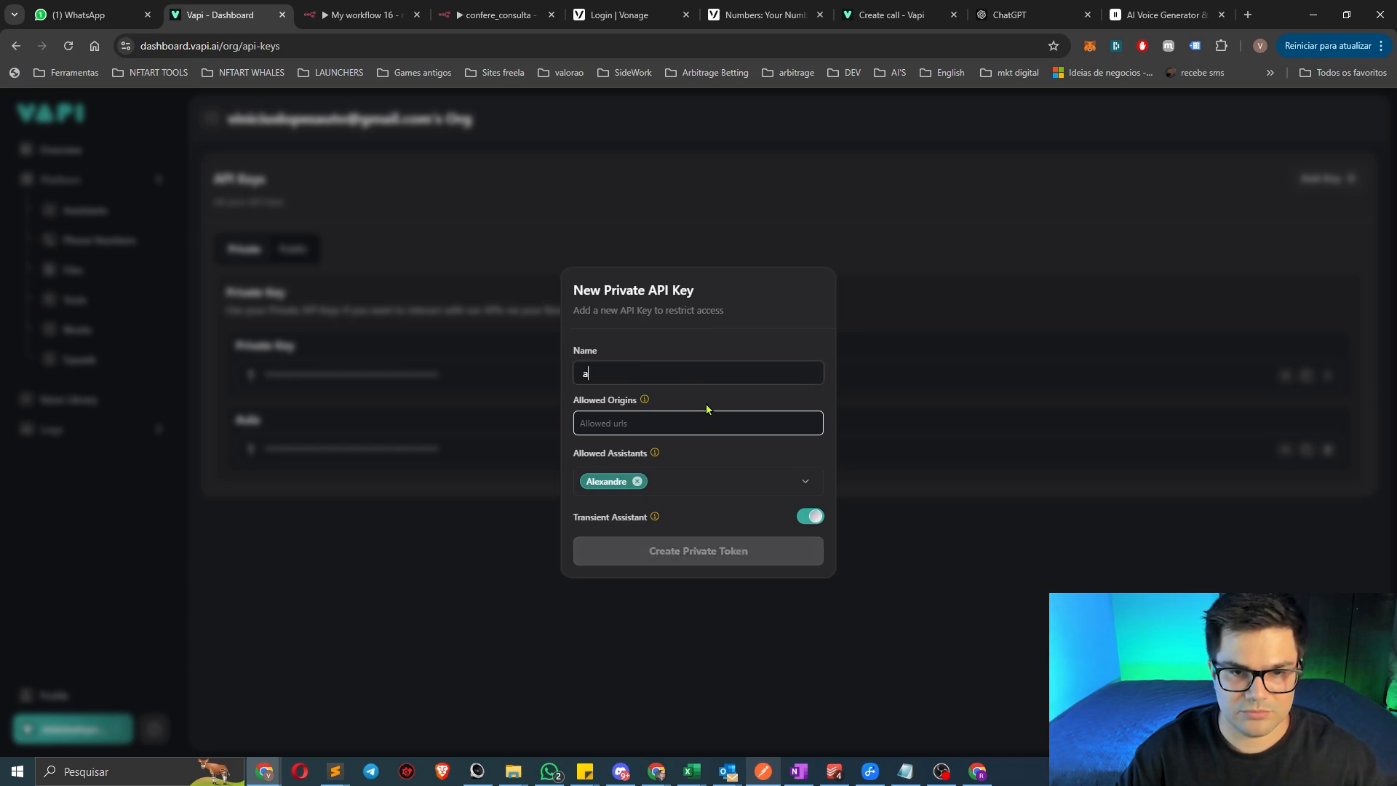
pyautogui.click(701, 553)
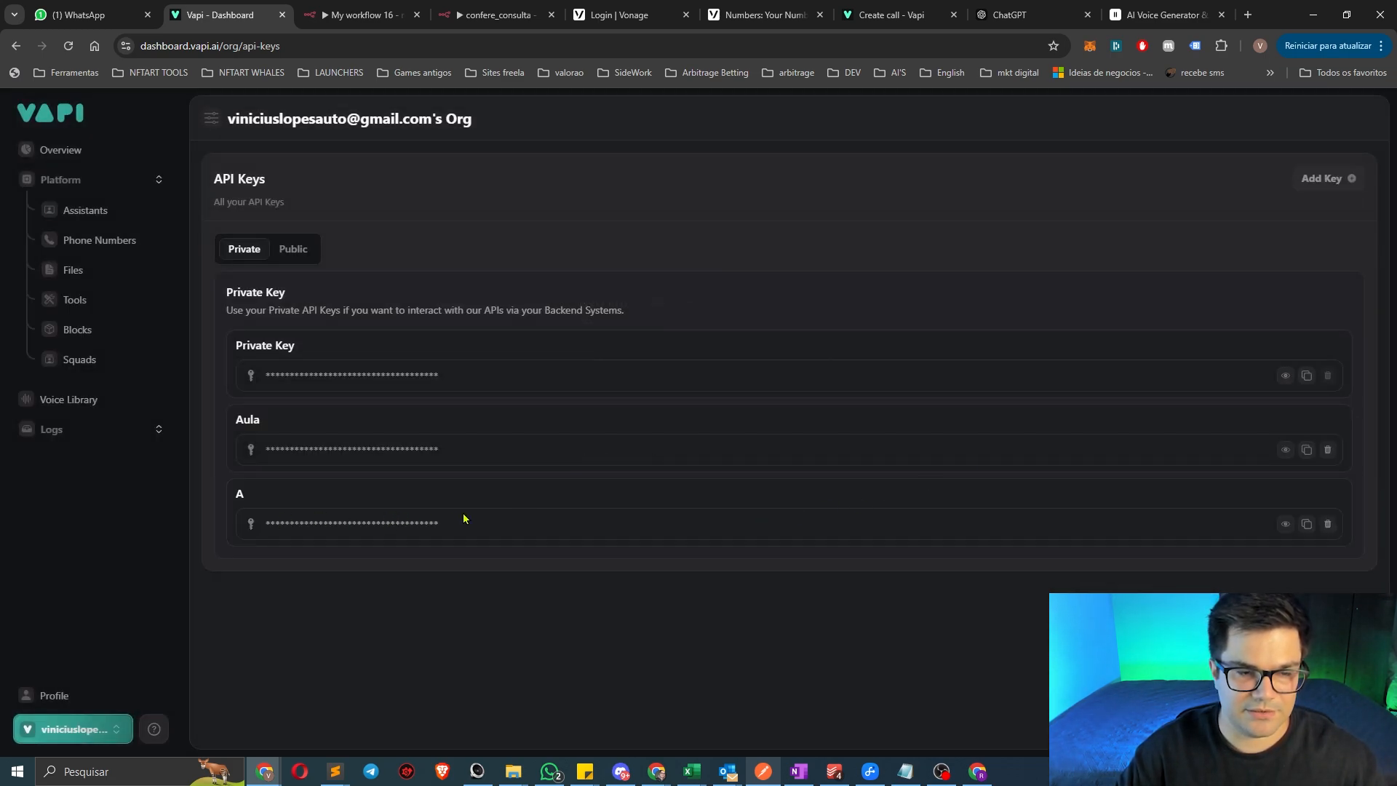
# Switch to the n8n workflow and review the customer number and name entries in the HTTP Request node's JSON body
pyautogui.doubleClick(325, 451)
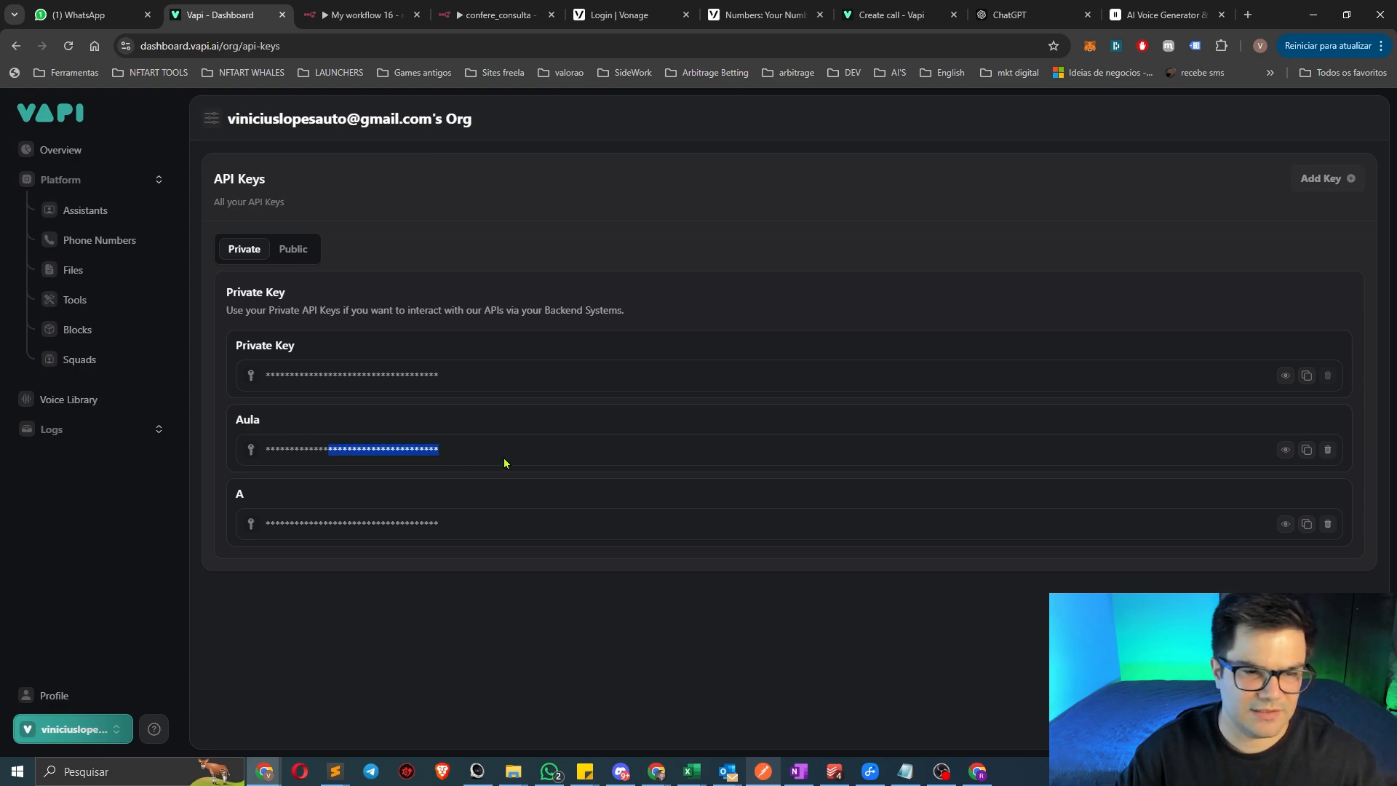
pyautogui.click(603, 613)
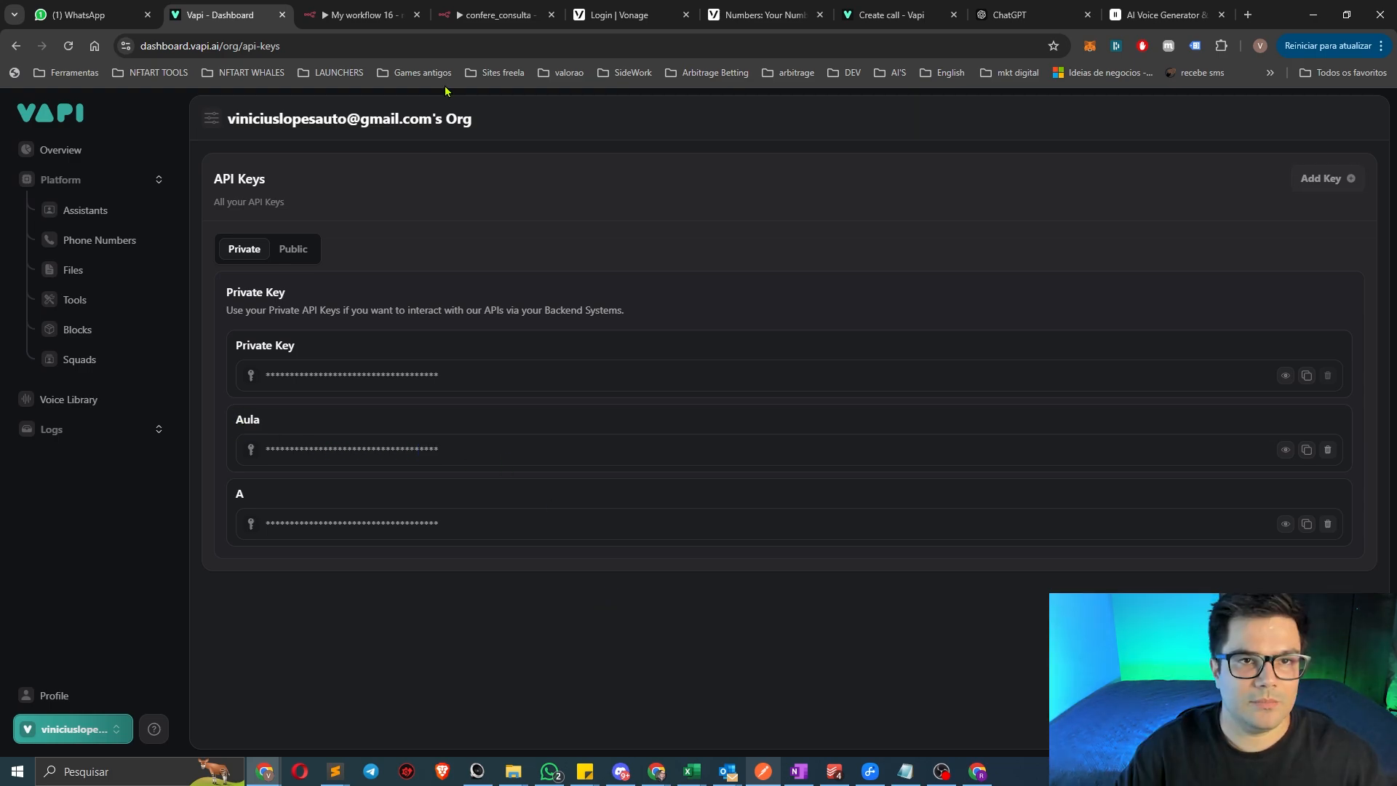
pyautogui.click(364, 15)
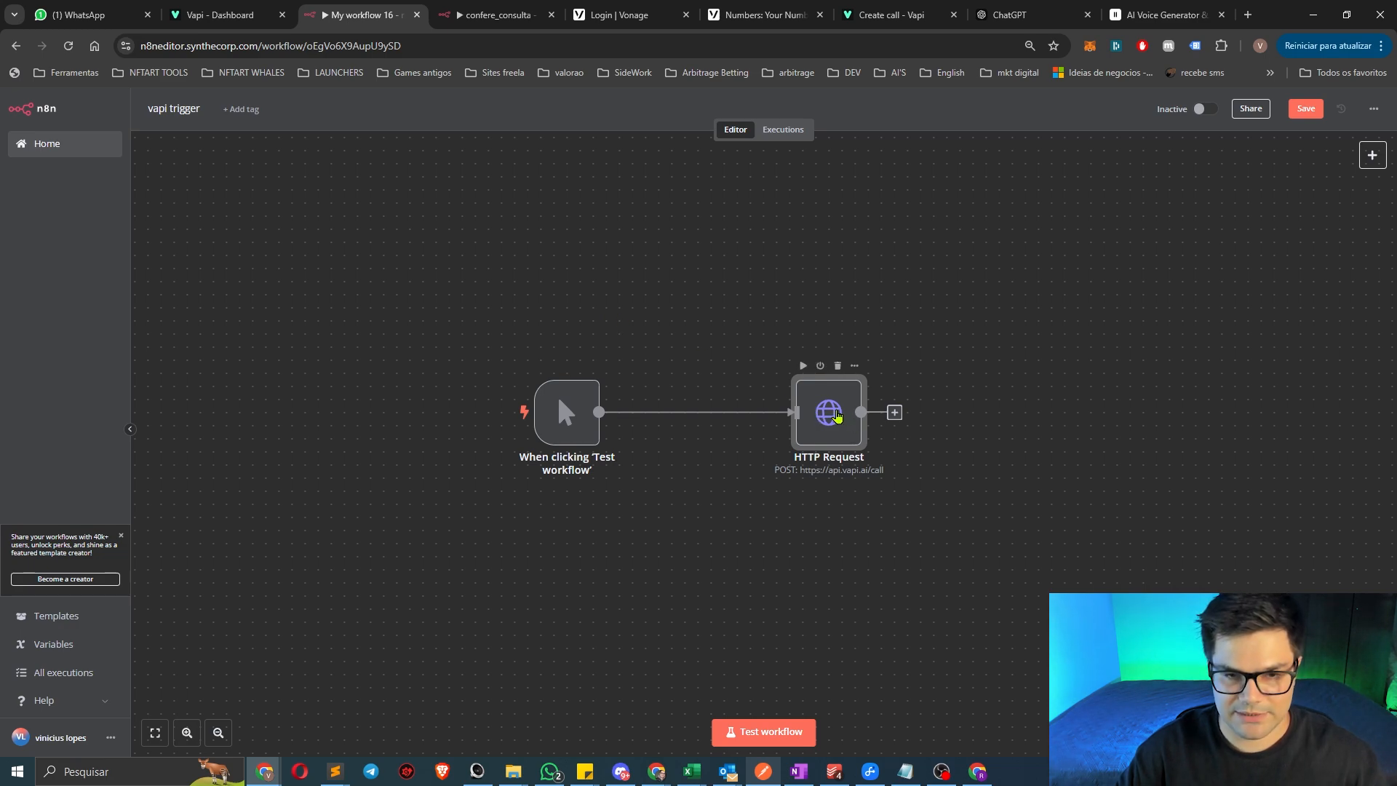
pyautogui.doubleClick(829, 413)
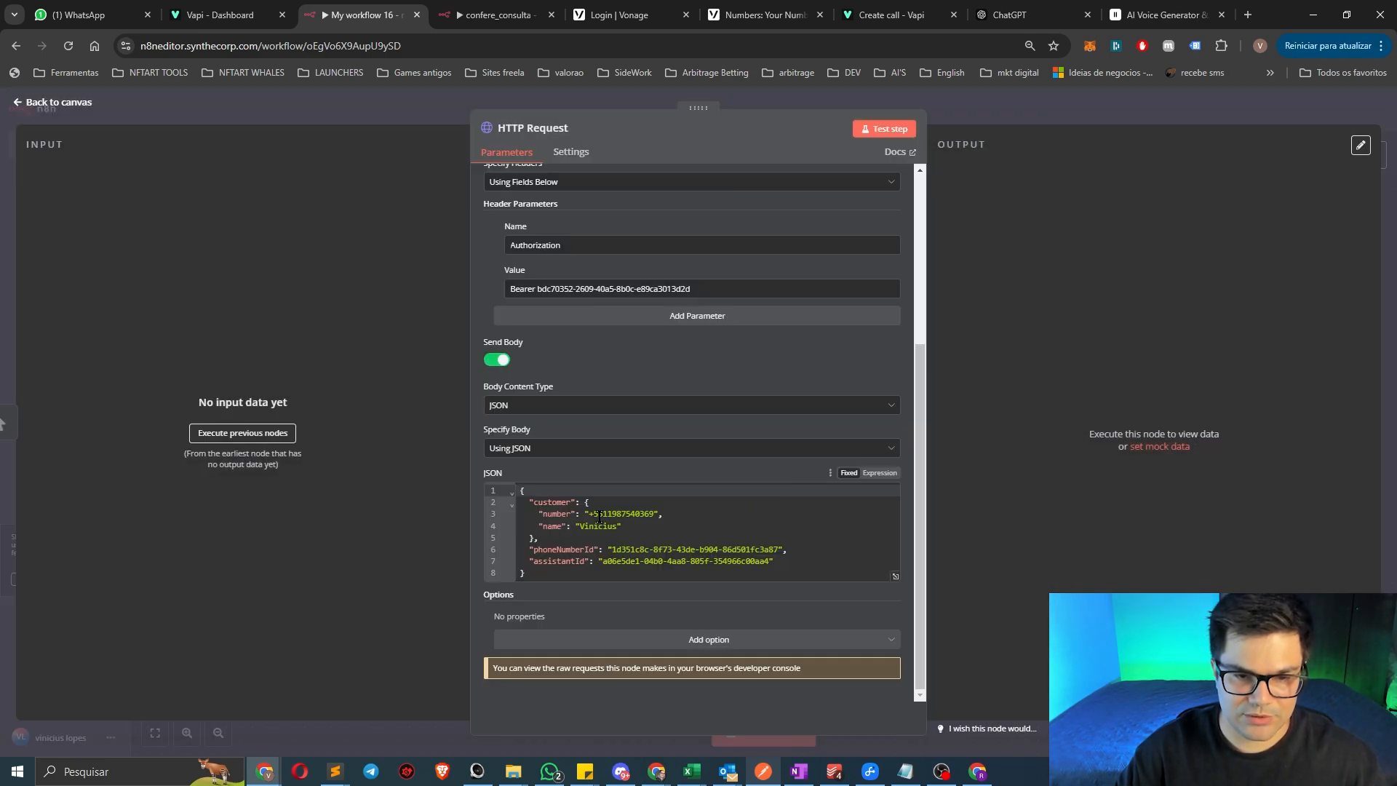
pyautogui.moveTo(539, 513); pyautogui.dragTo(685, 516)
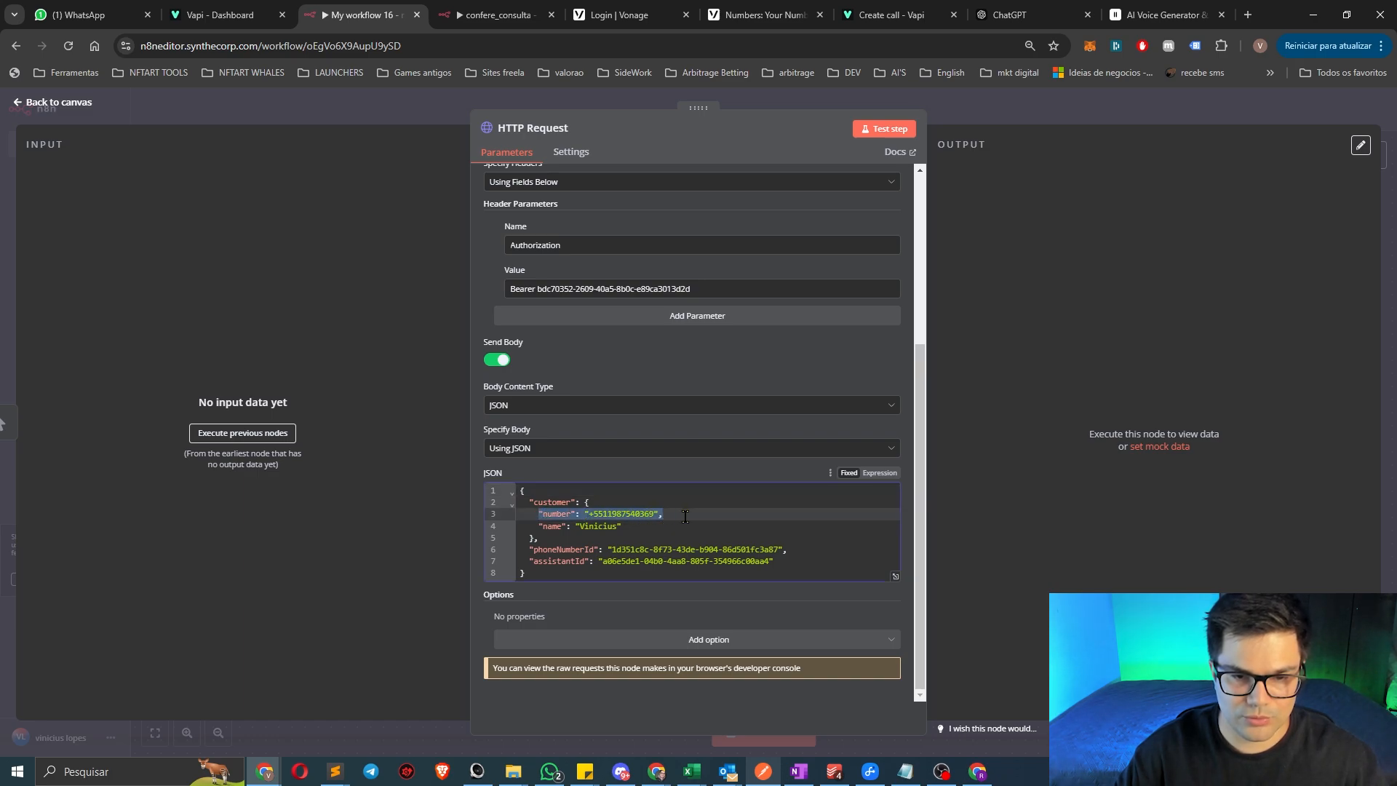
pyautogui.moveTo(529, 502); pyautogui.dragTo(624, 502)
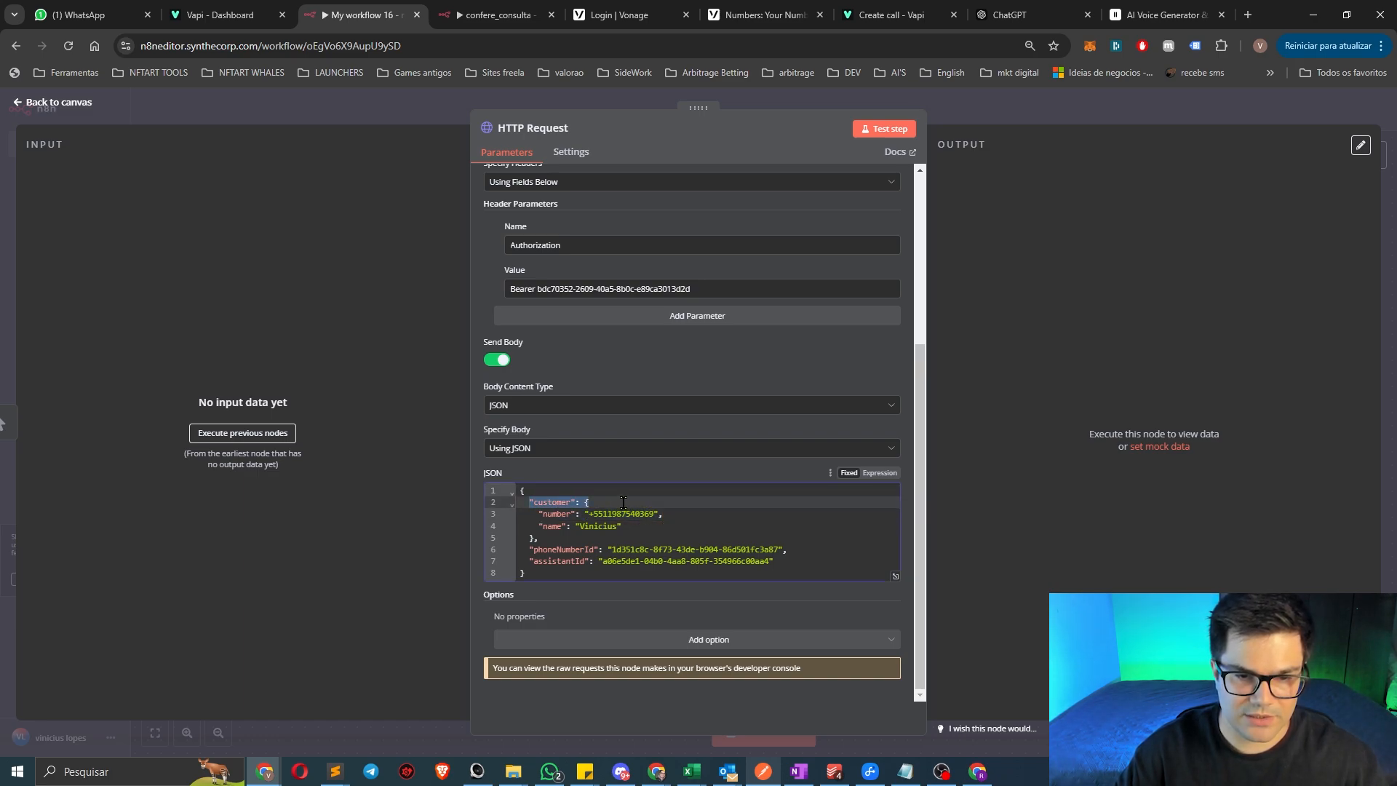
pyautogui.moveTo(533, 518); pyautogui.dragTo(697, 510)
pyautogui.moveTo(536, 525); pyautogui.dragTo(683, 528)
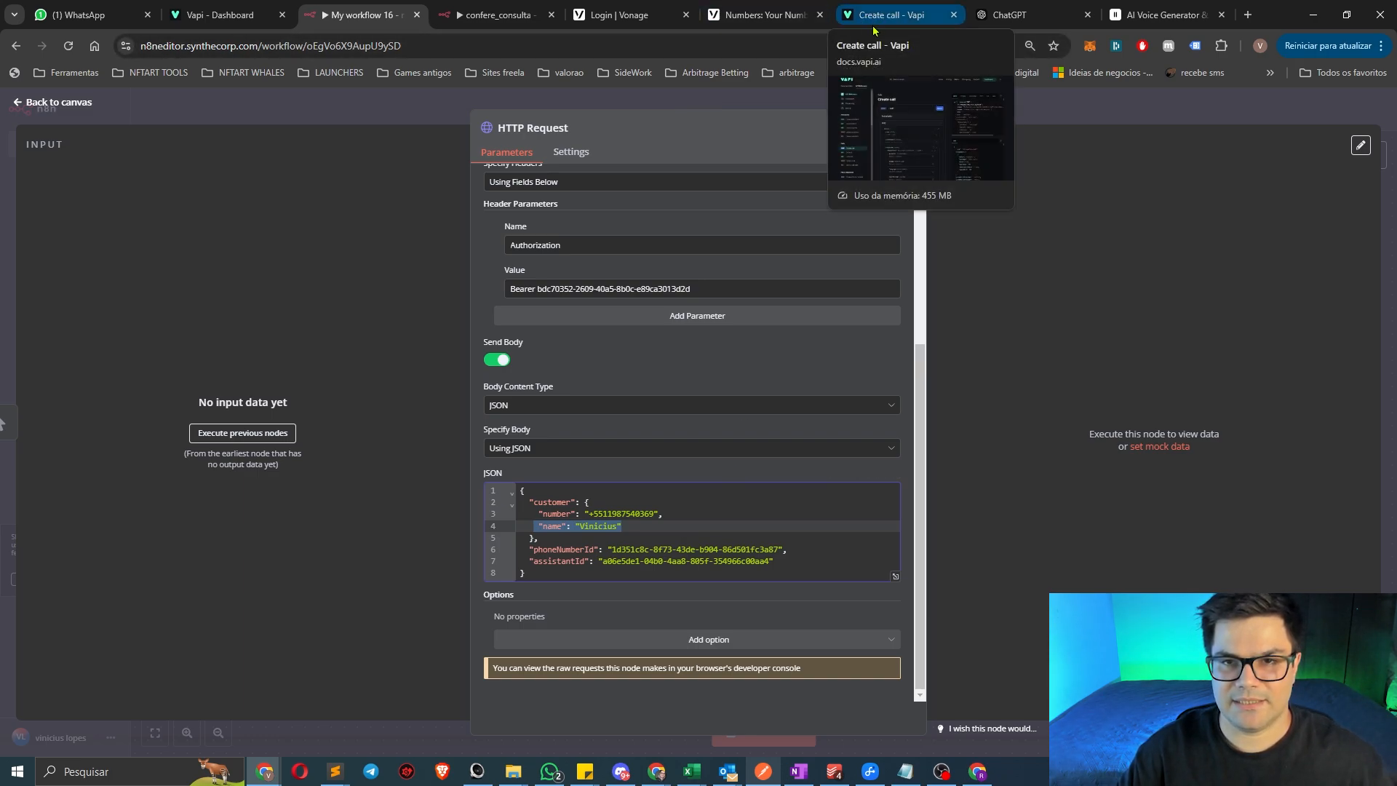
# Switch to Vapi's Create call API reference, reload the page and check its Authorization section
pyautogui.click(896, 18)
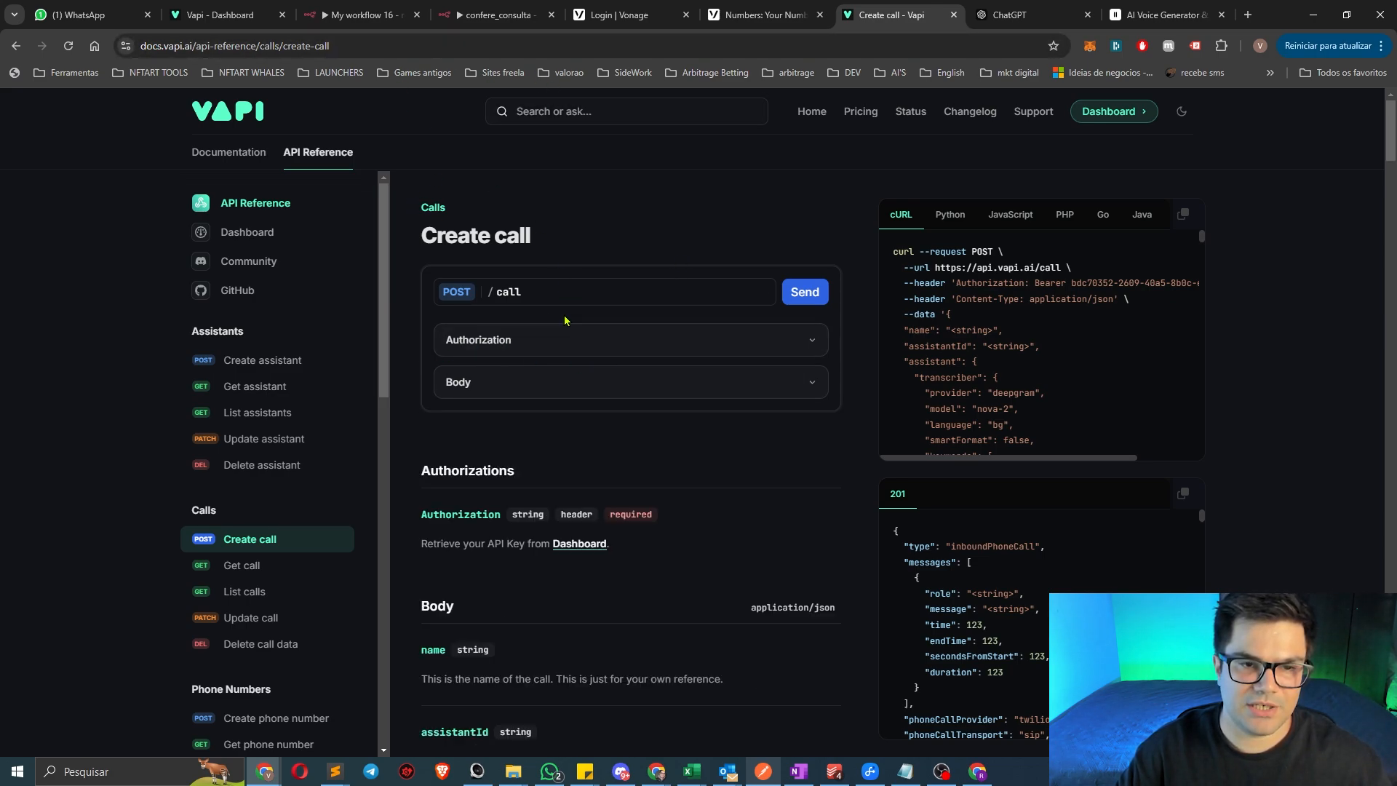
pyautogui.click(69, 47)
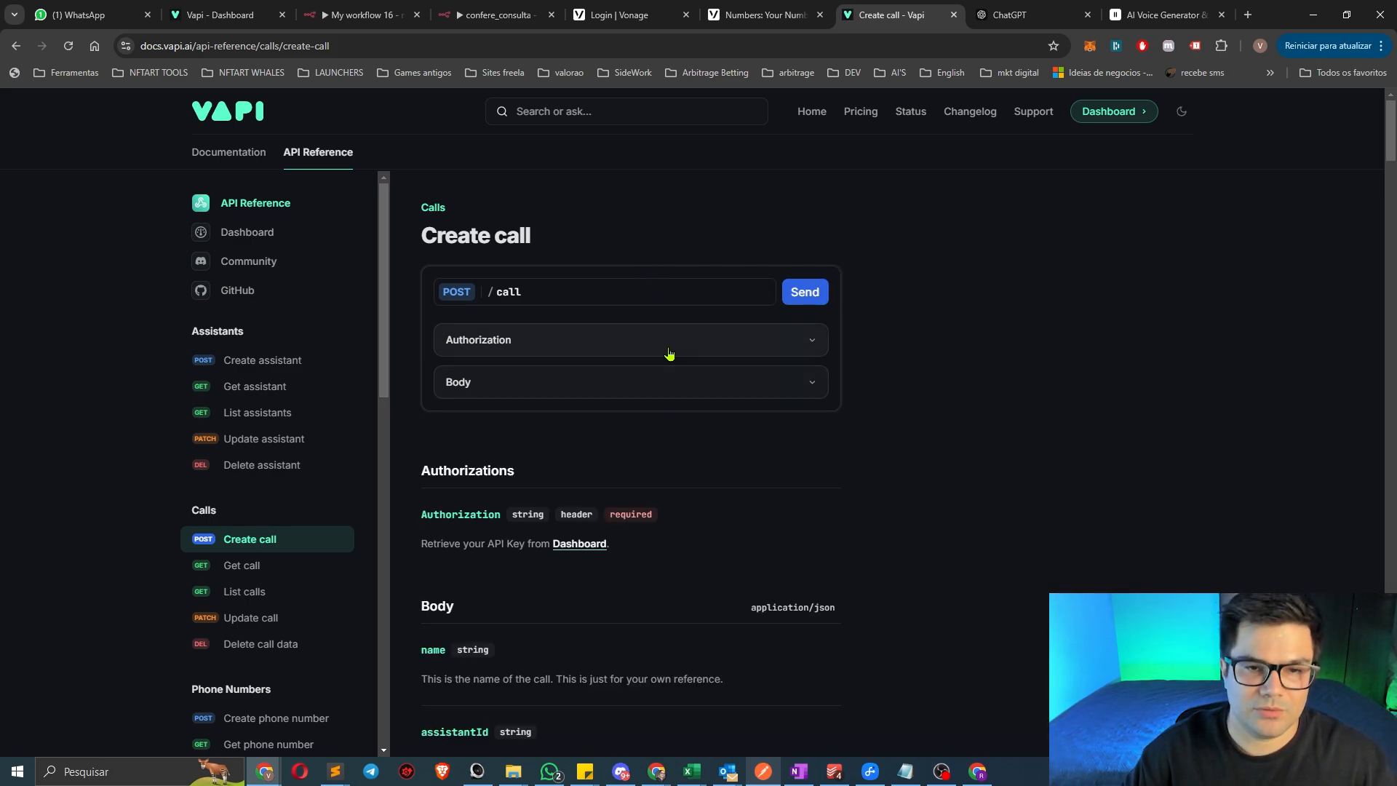
pyautogui.click(808, 353)
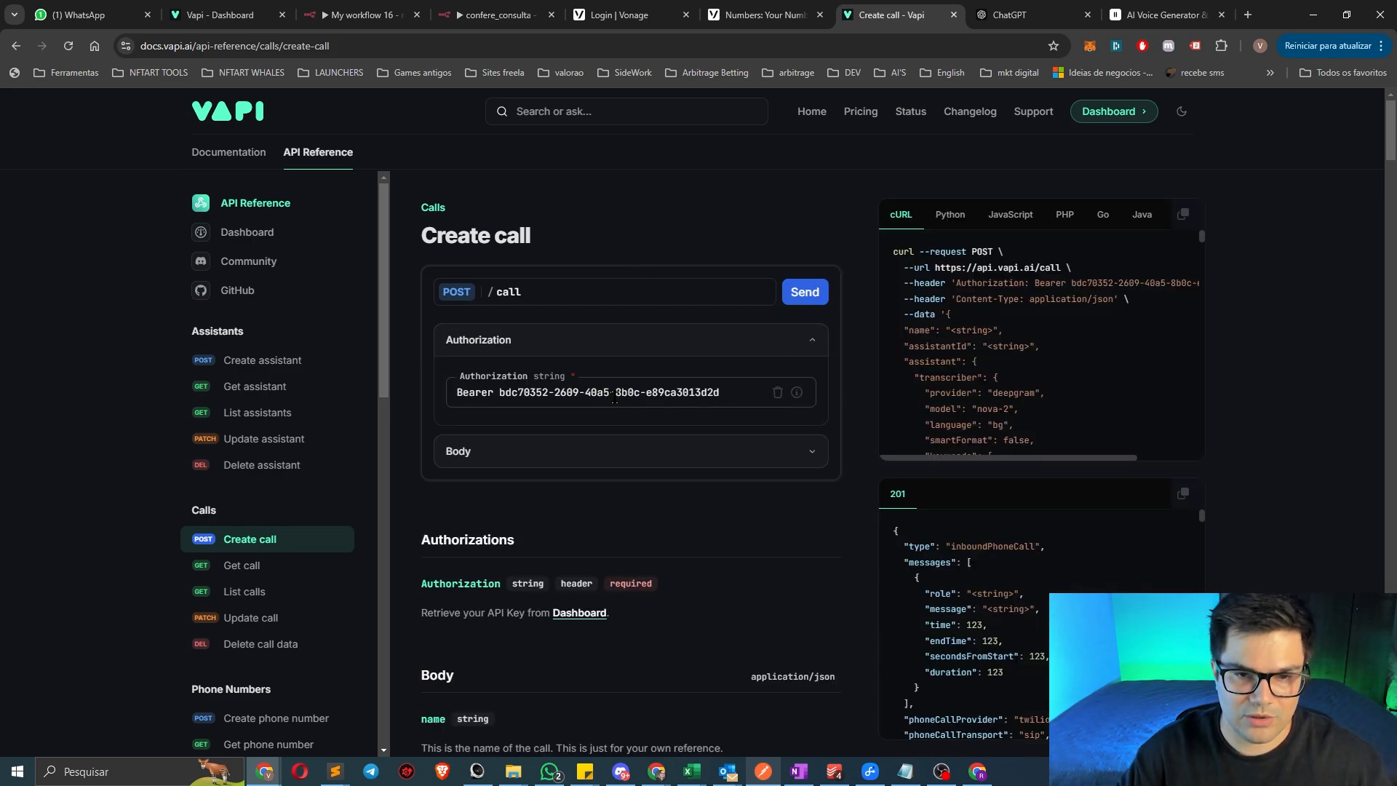
pyautogui.click(695, 348)
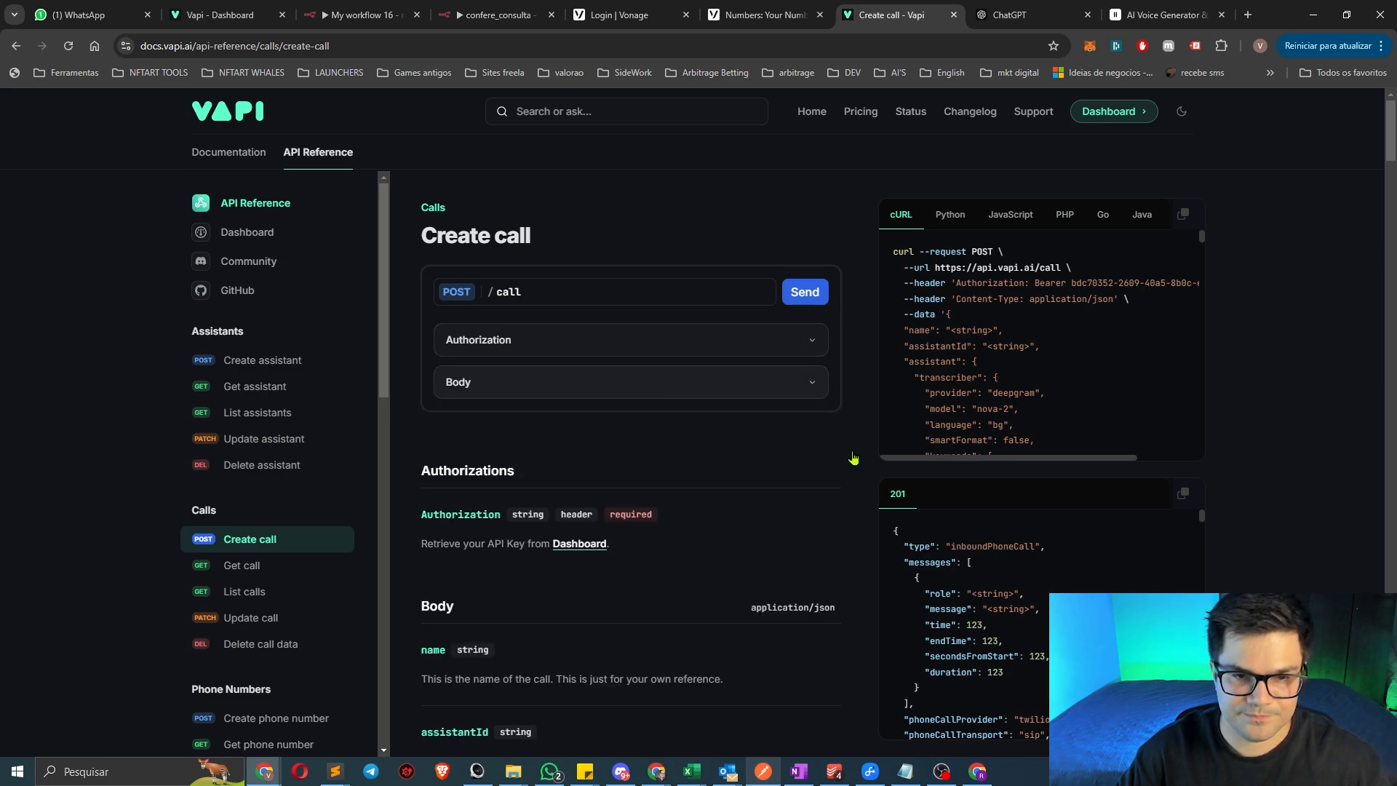
# Expand the Create call request Body and read the description of the assistantId field
pyautogui.scroll(-2, 859, 460)
pyautogui.scroll(2, 859, 459)
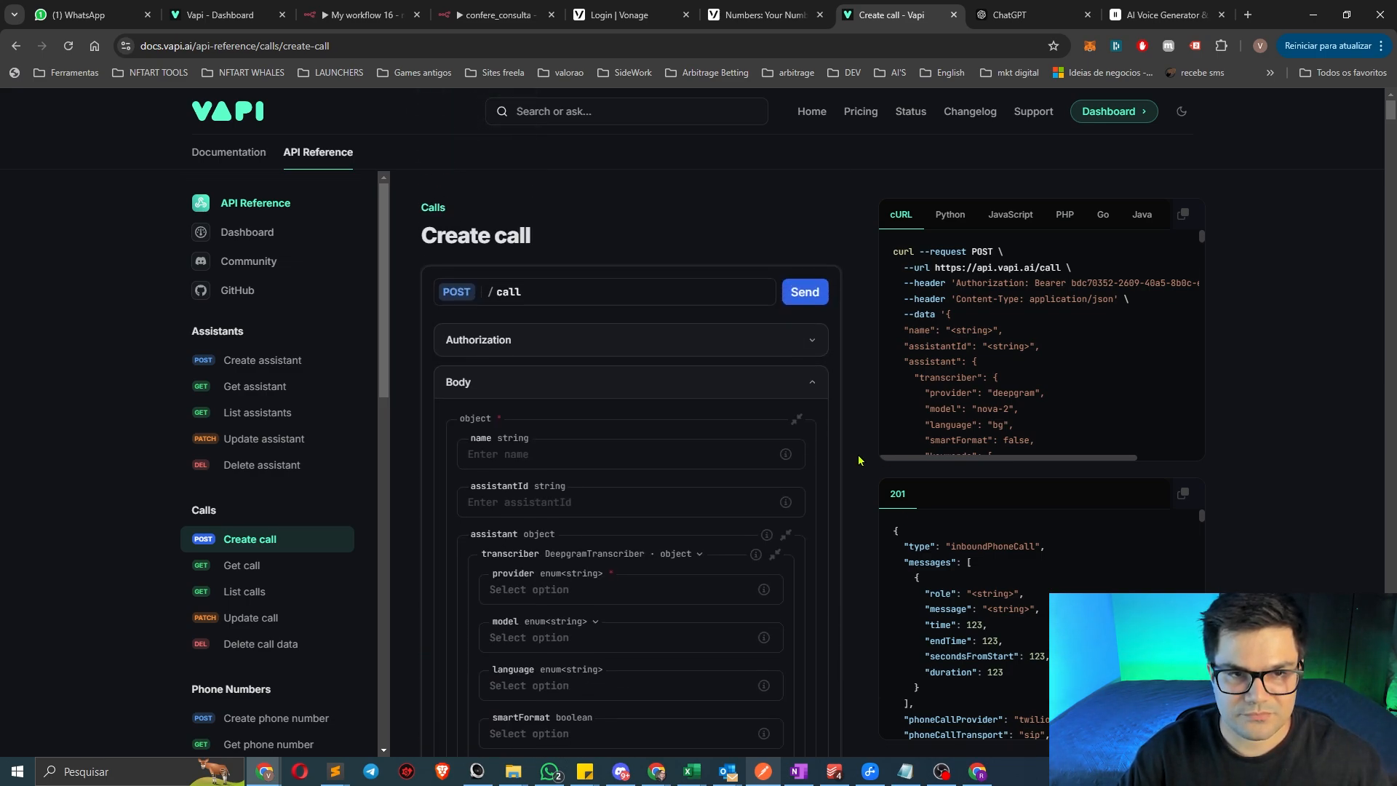
pyautogui.scroll(-1, 859, 460)
pyautogui.scroll(-1, 859, 460)
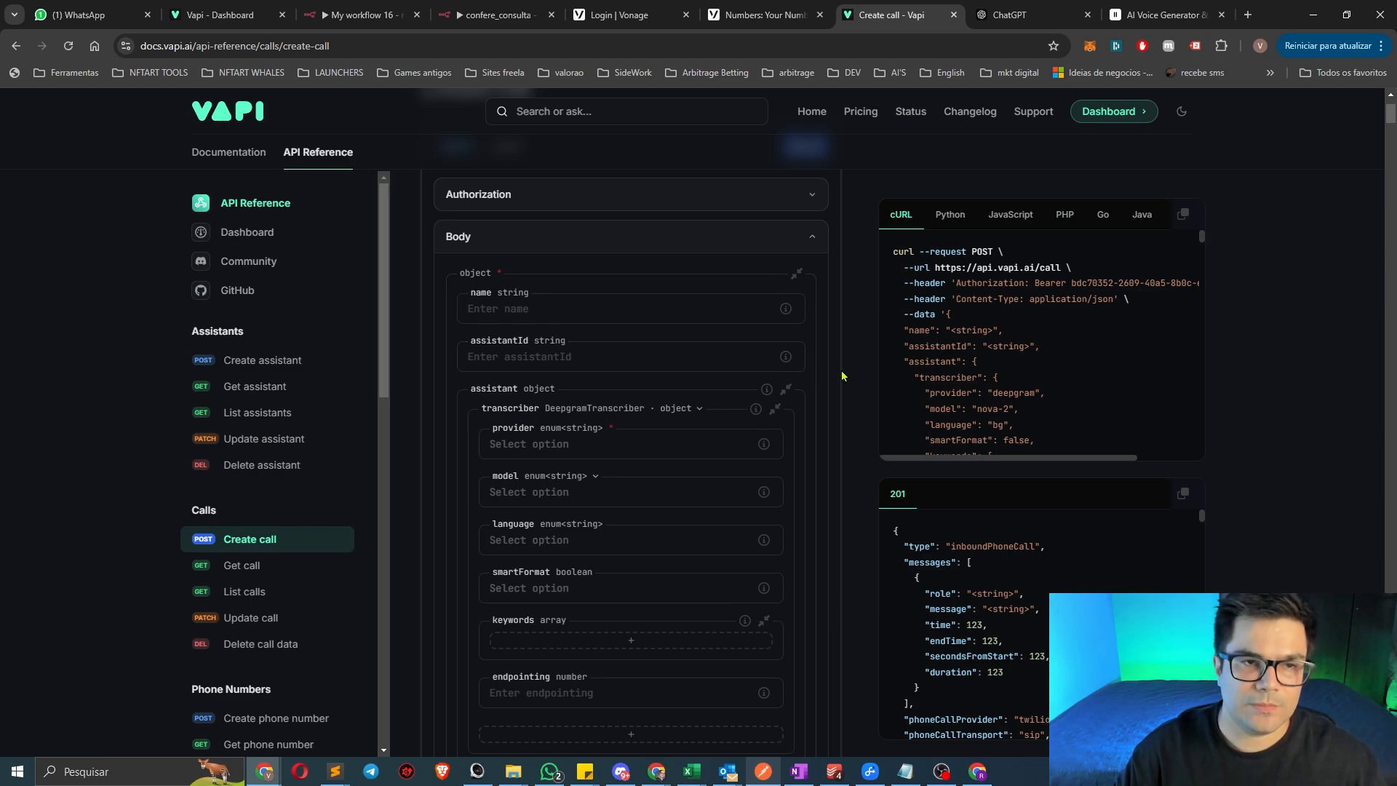
pyautogui.scroll(-1, 842, 376)
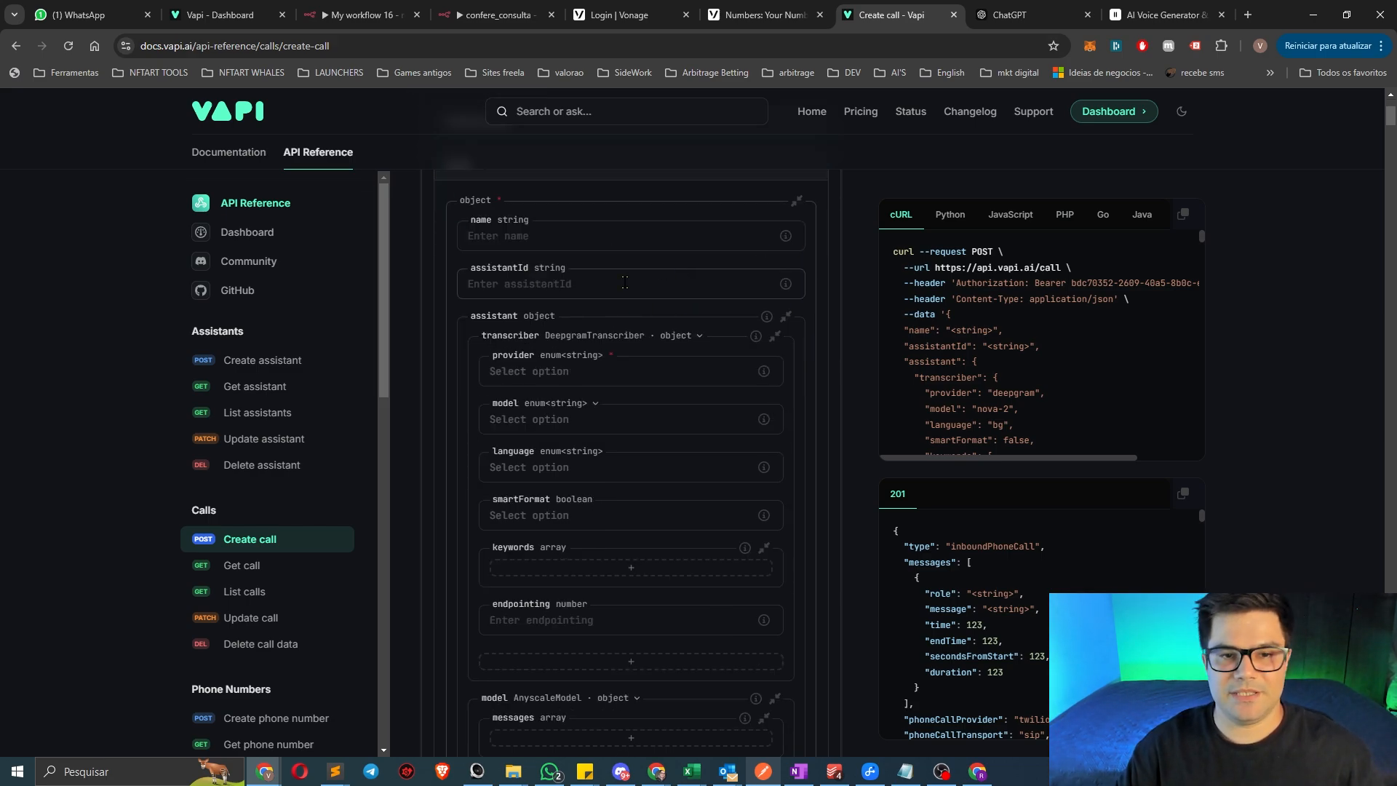
pyautogui.click(596, 284)
pyautogui.moveTo(786, 284)
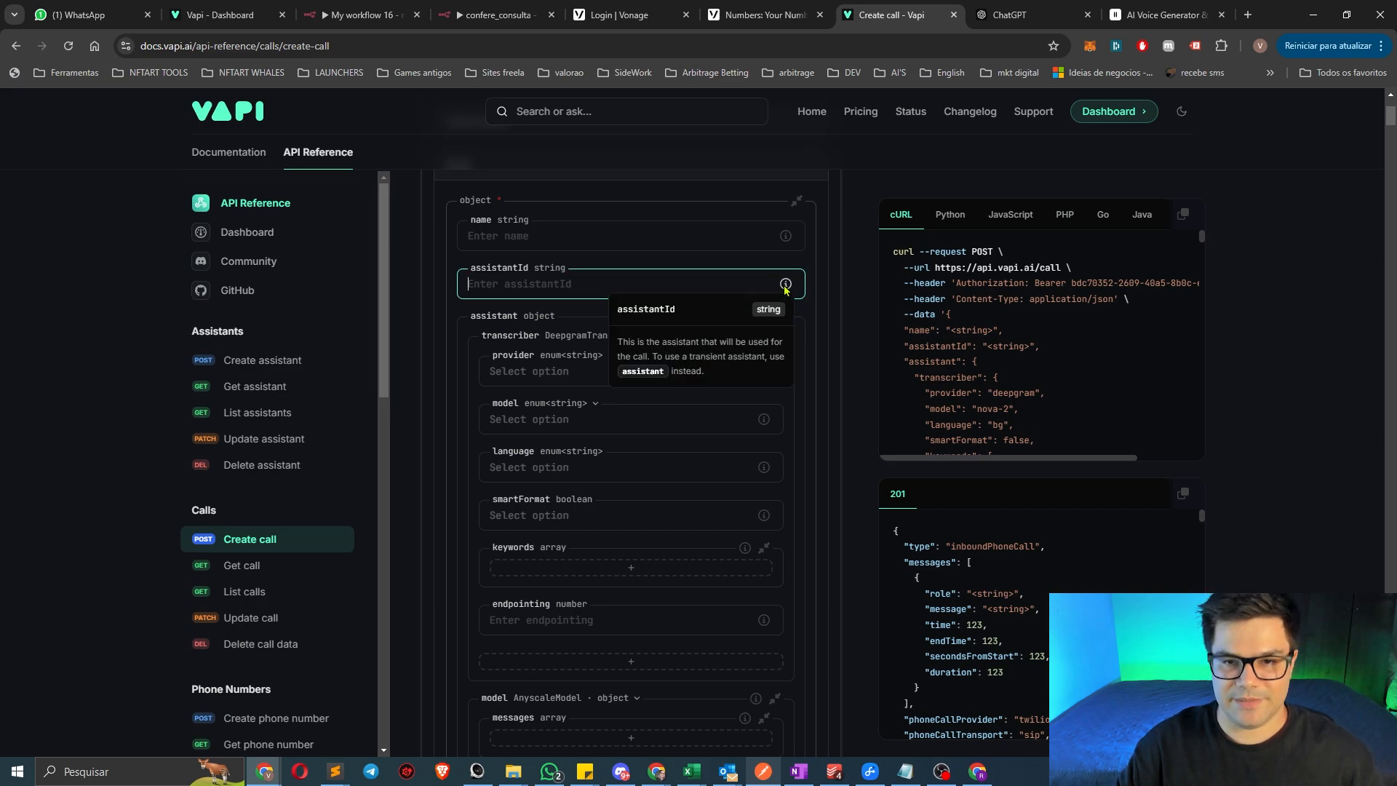
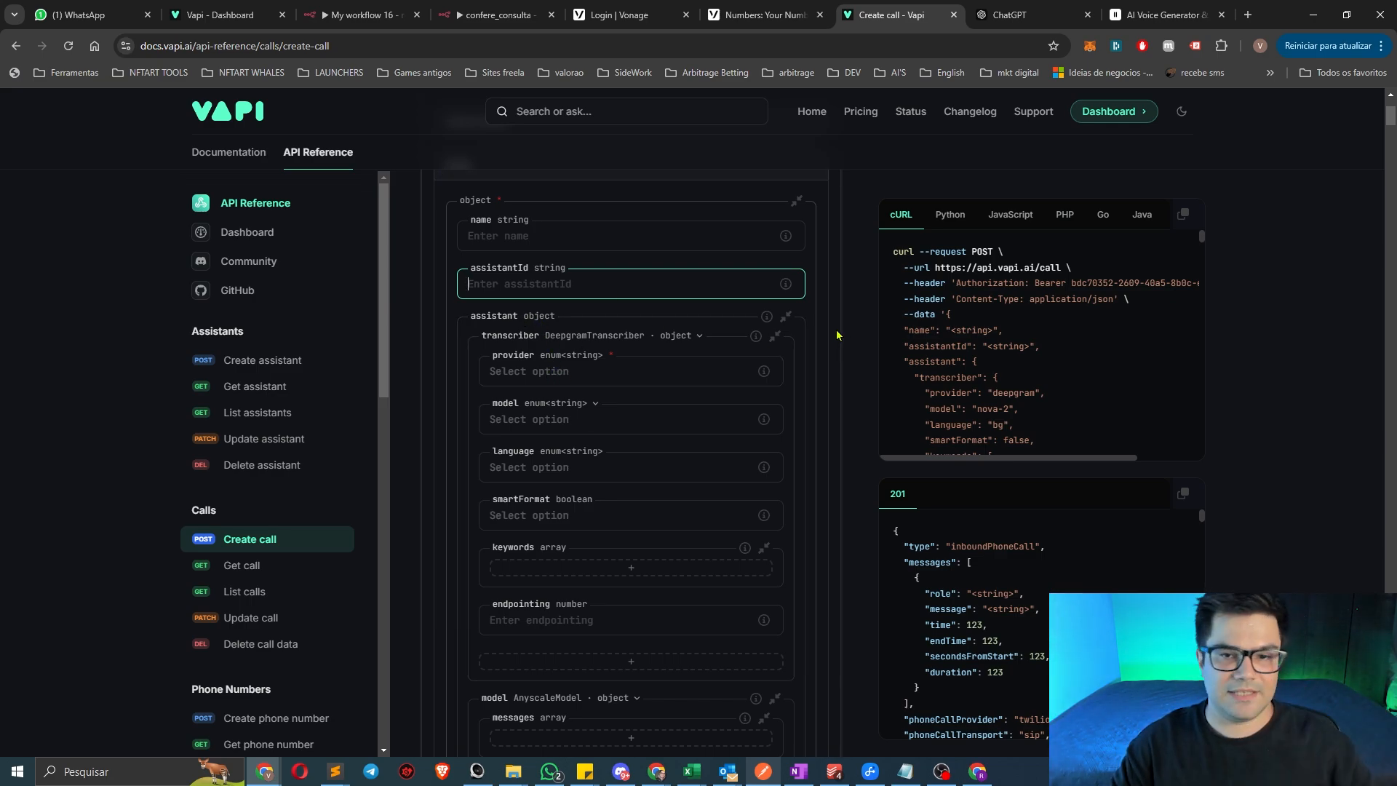
# Collapse the assistant, assistantOverrides, squad and phoneNumber objects in the request Body
pyautogui.click(786, 317)
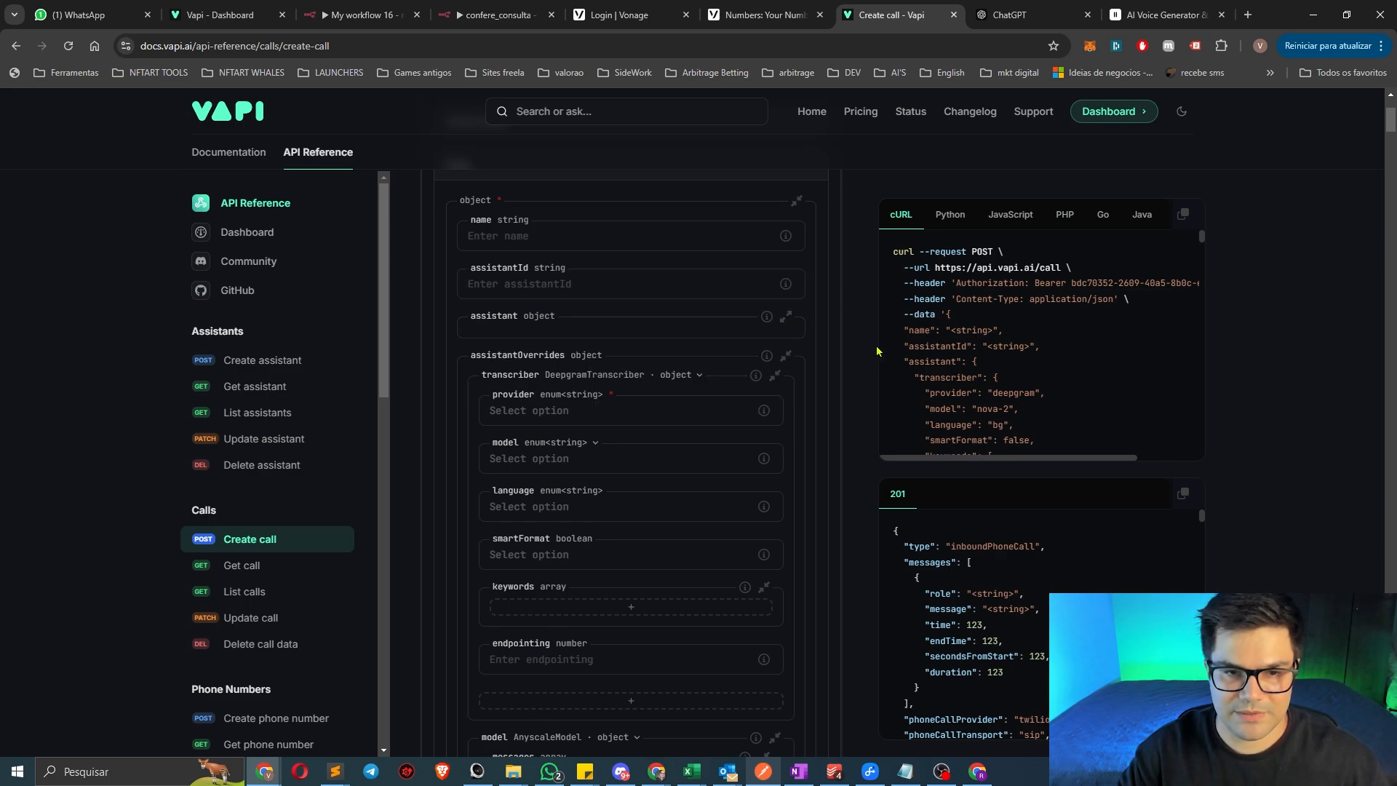
pyautogui.click(786, 356)
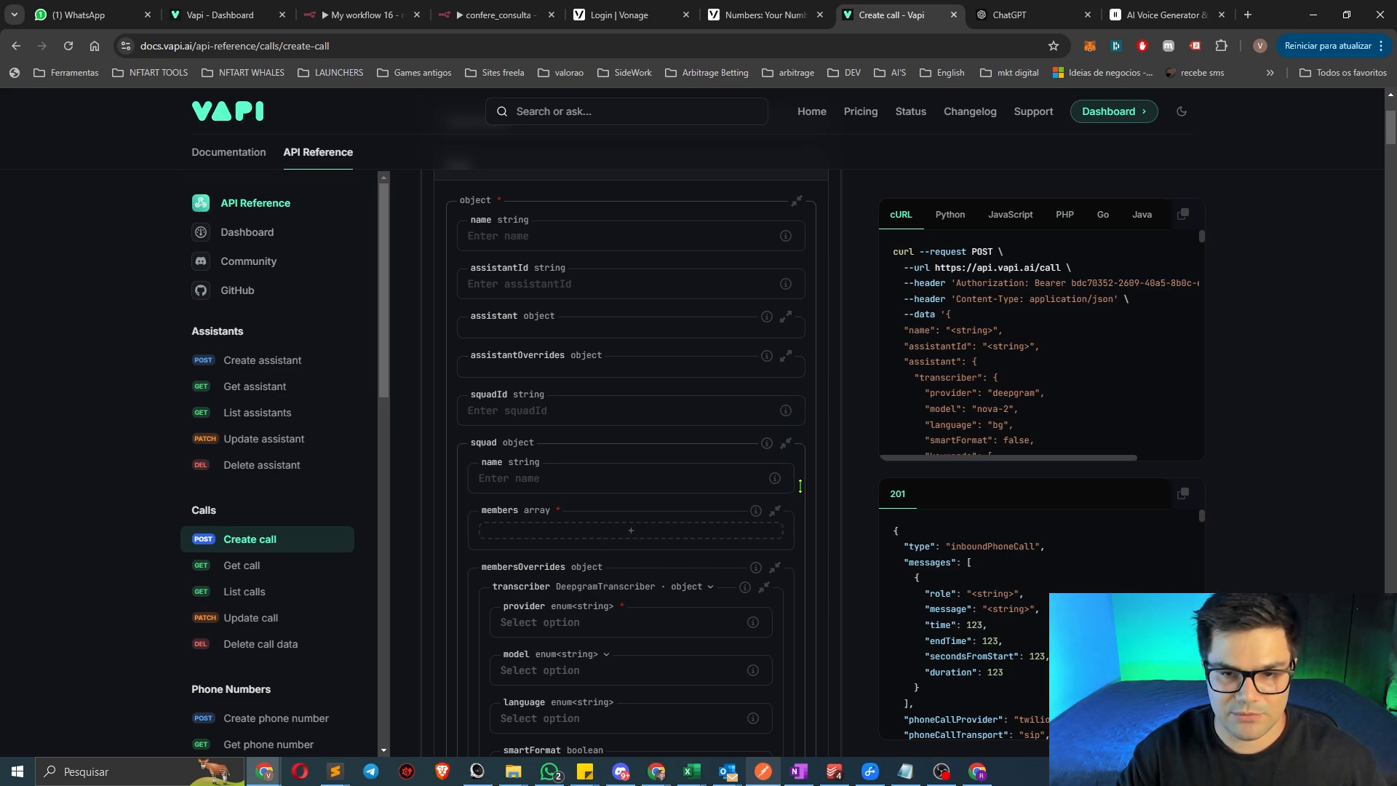
pyautogui.click(786, 445)
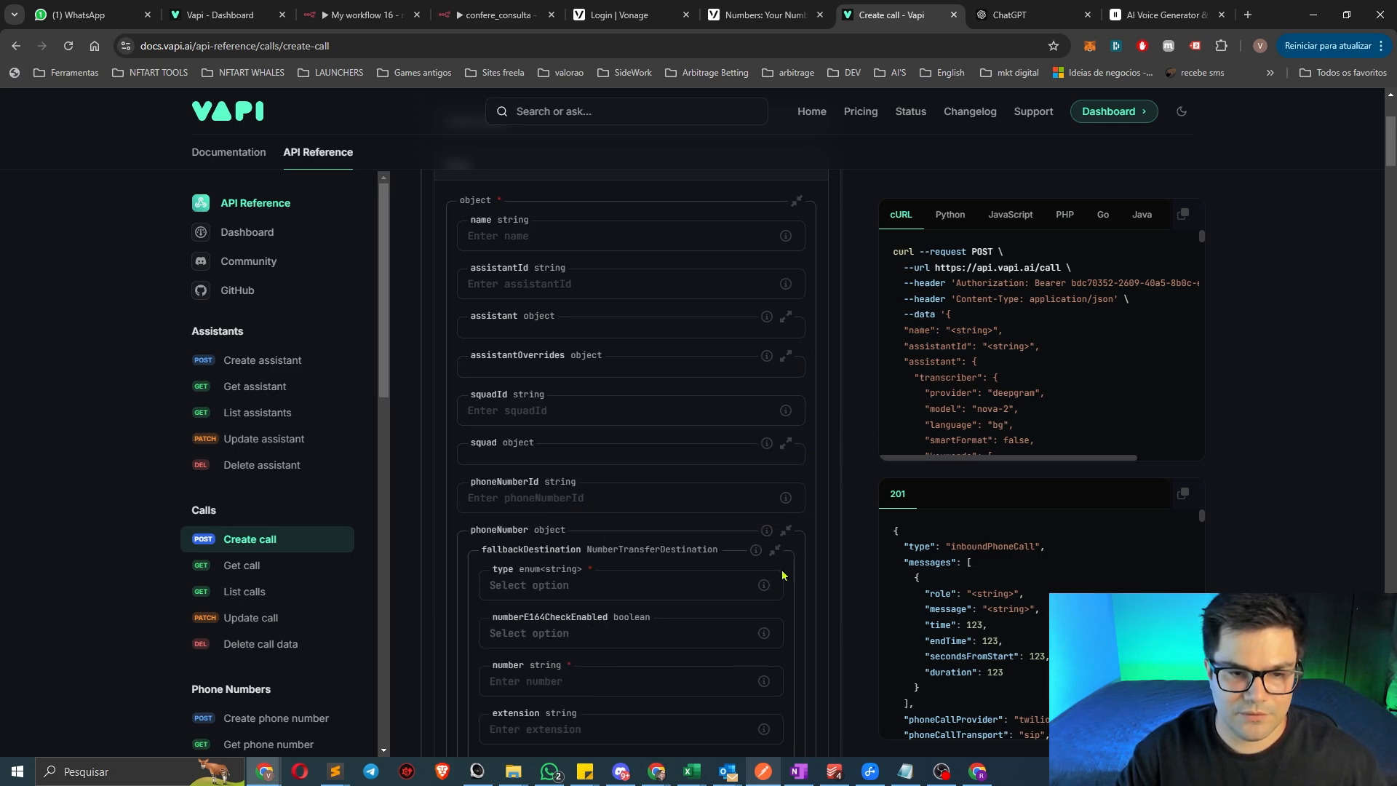
pyautogui.scroll(-3, 783, 575)
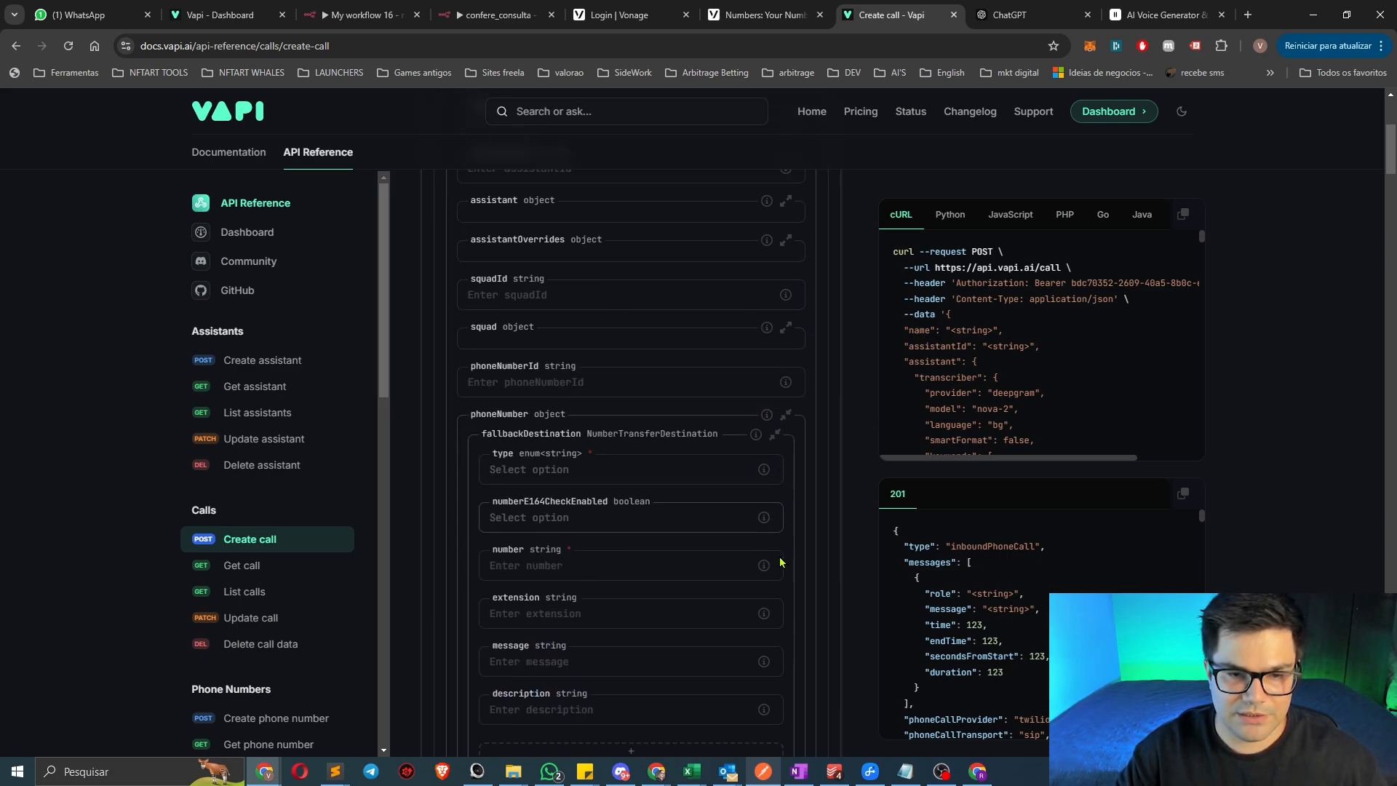
pyautogui.click(785, 315)
pyautogui.scroll(4, 827, 482)
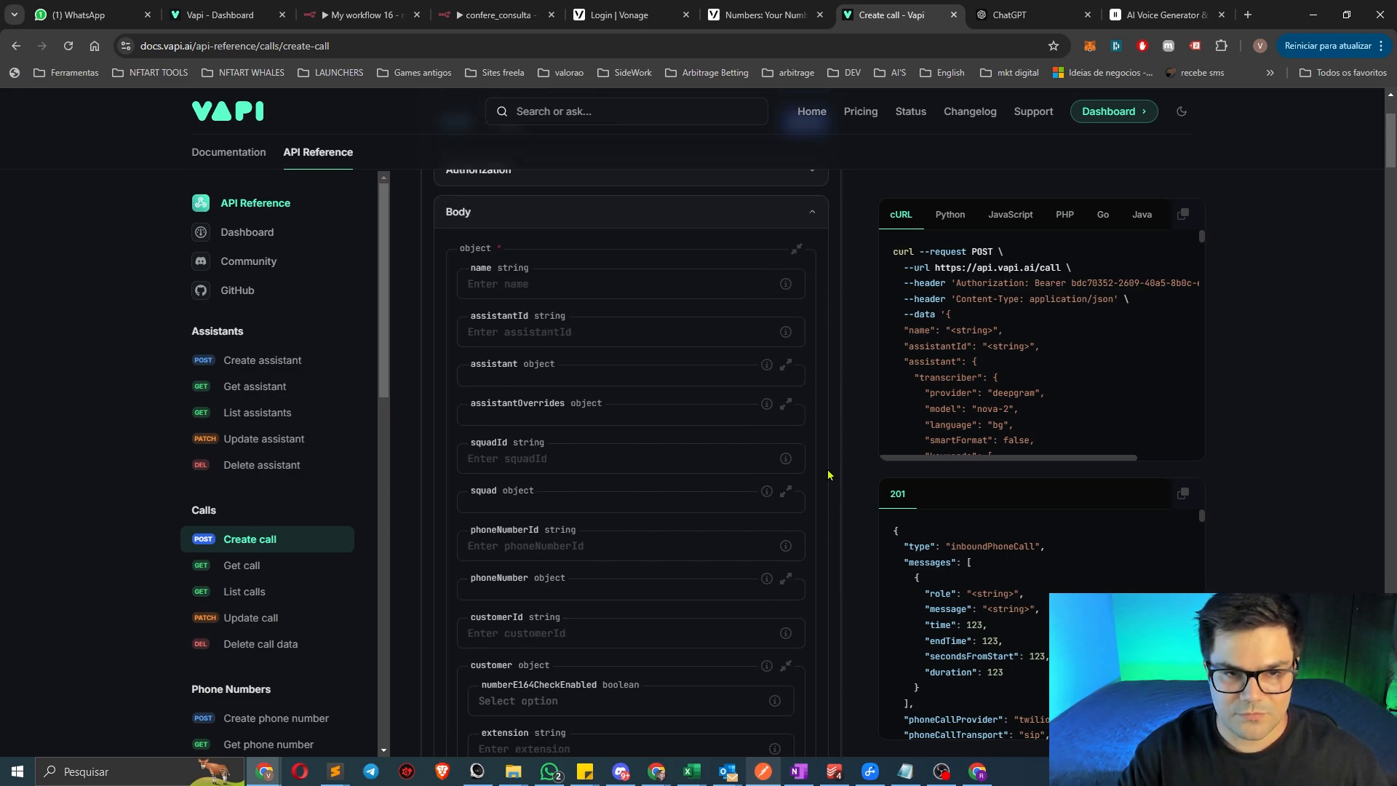
pyautogui.scroll(-1, 642, 400)
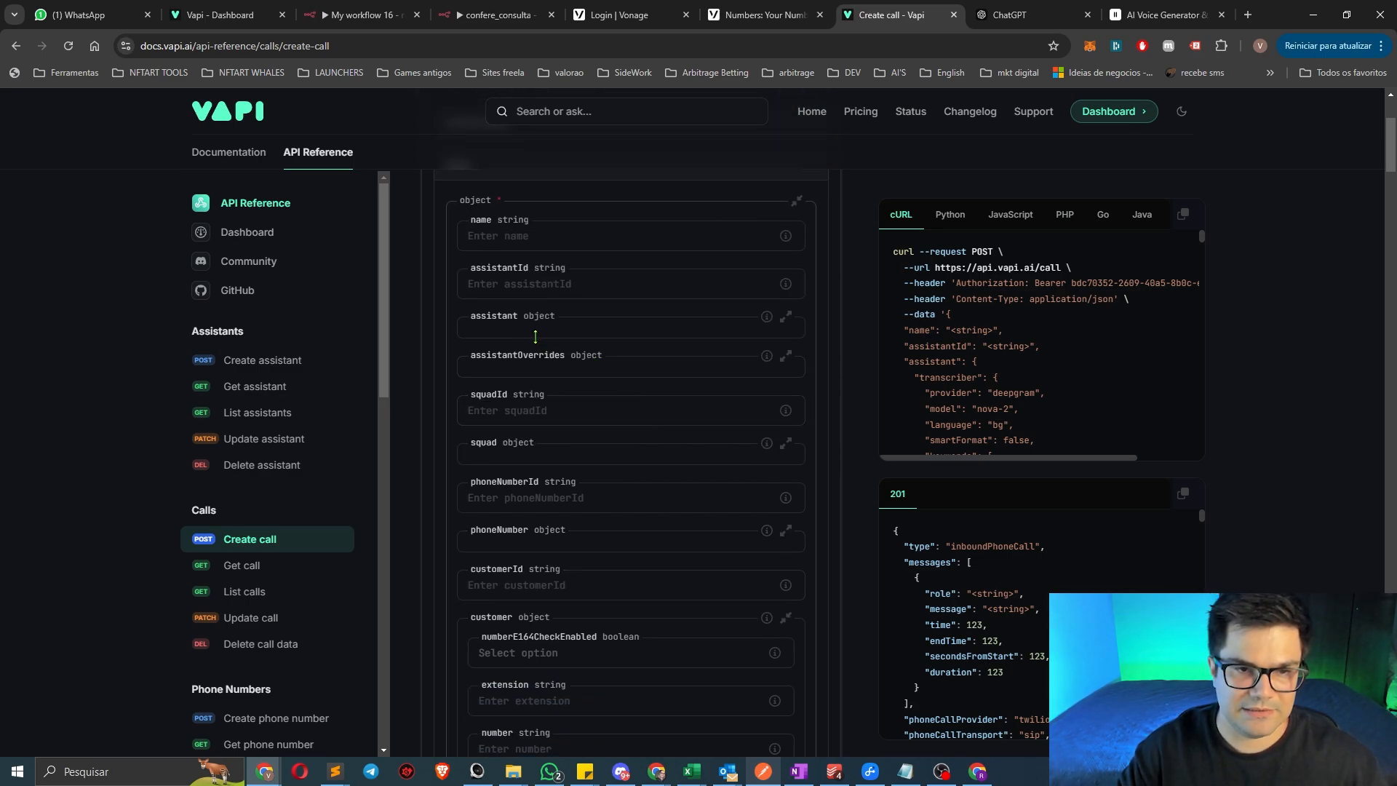
# Fill the assistantId and phoneNumberId fields of the request Body with the placeholder "aa"
pyautogui.click(557, 284)
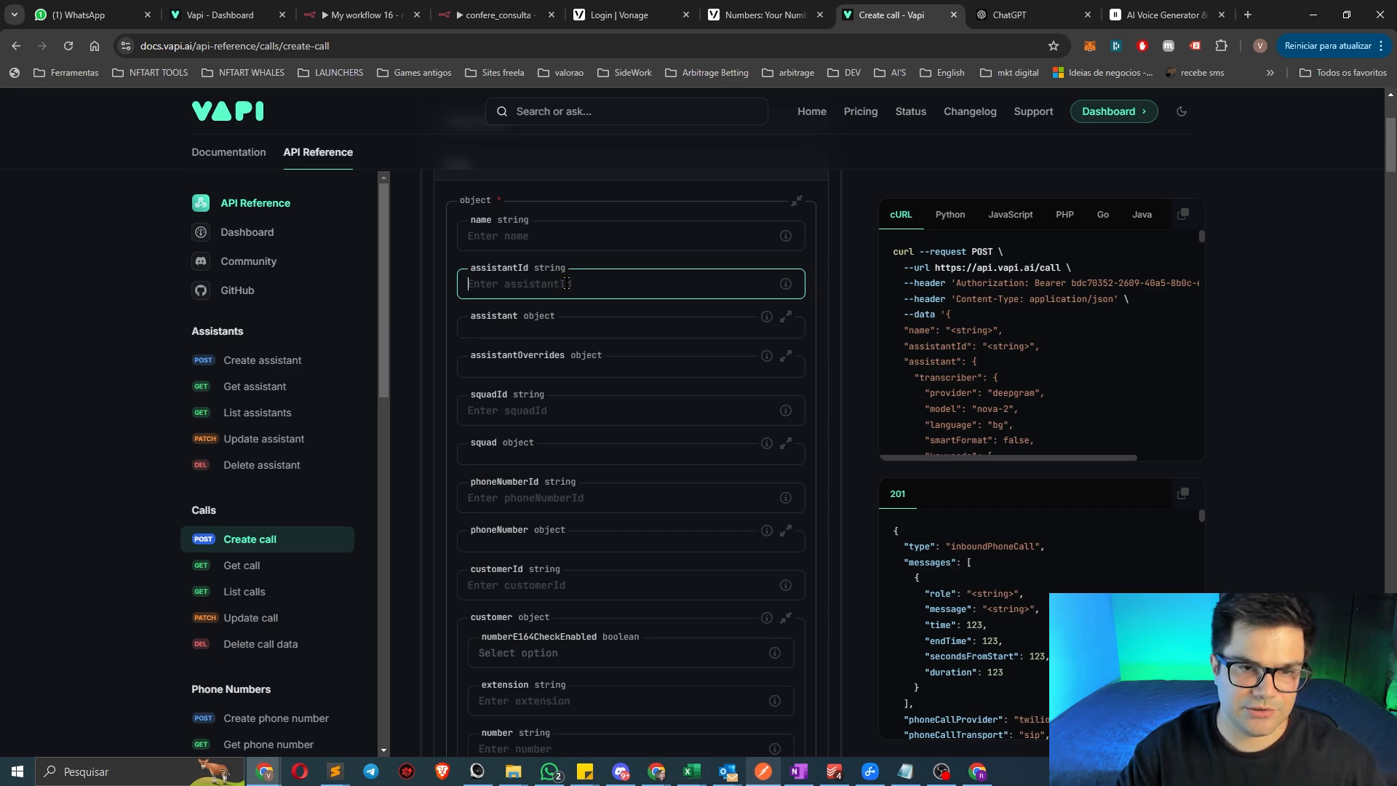
pyautogui.write('aa')
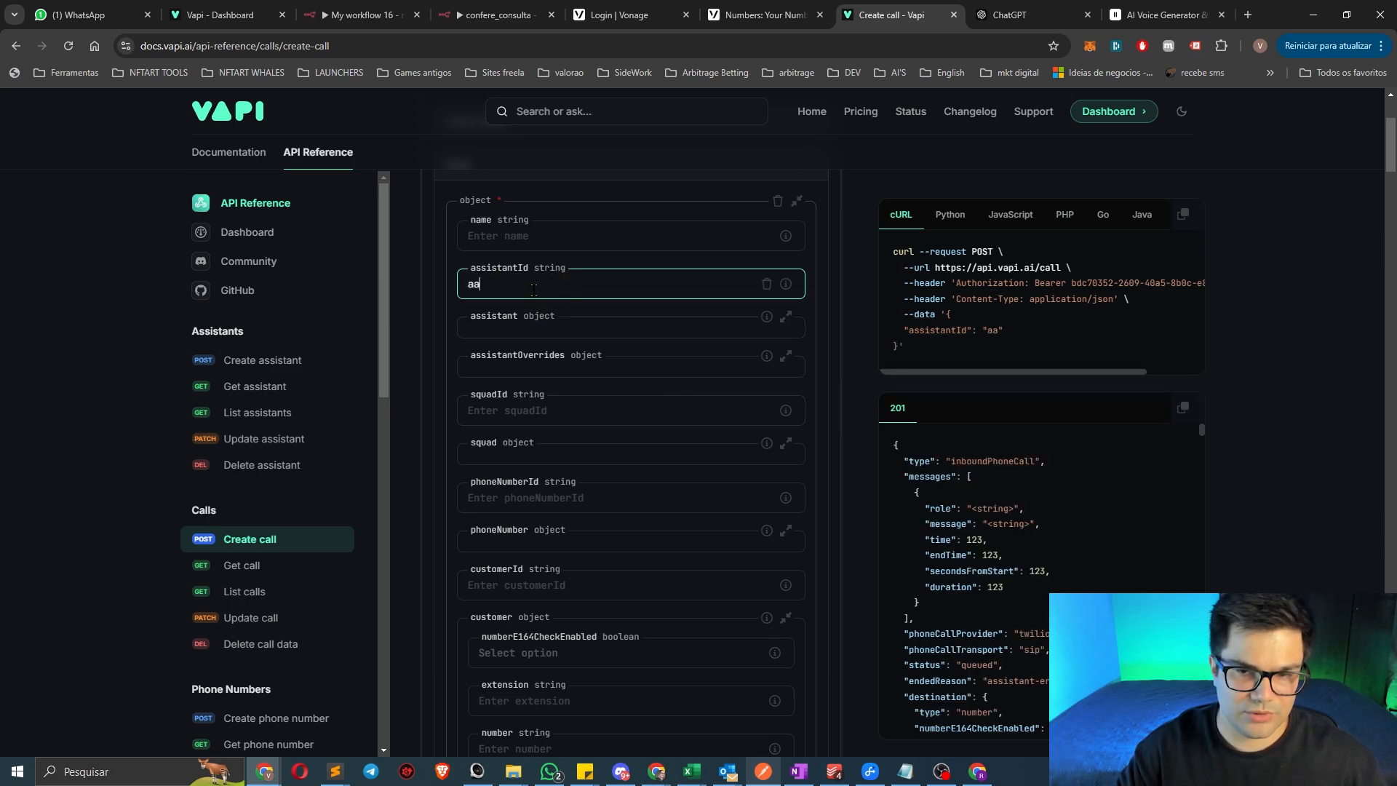
pyautogui.moveTo(908, 330); pyautogui.dragTo(1000, 330)
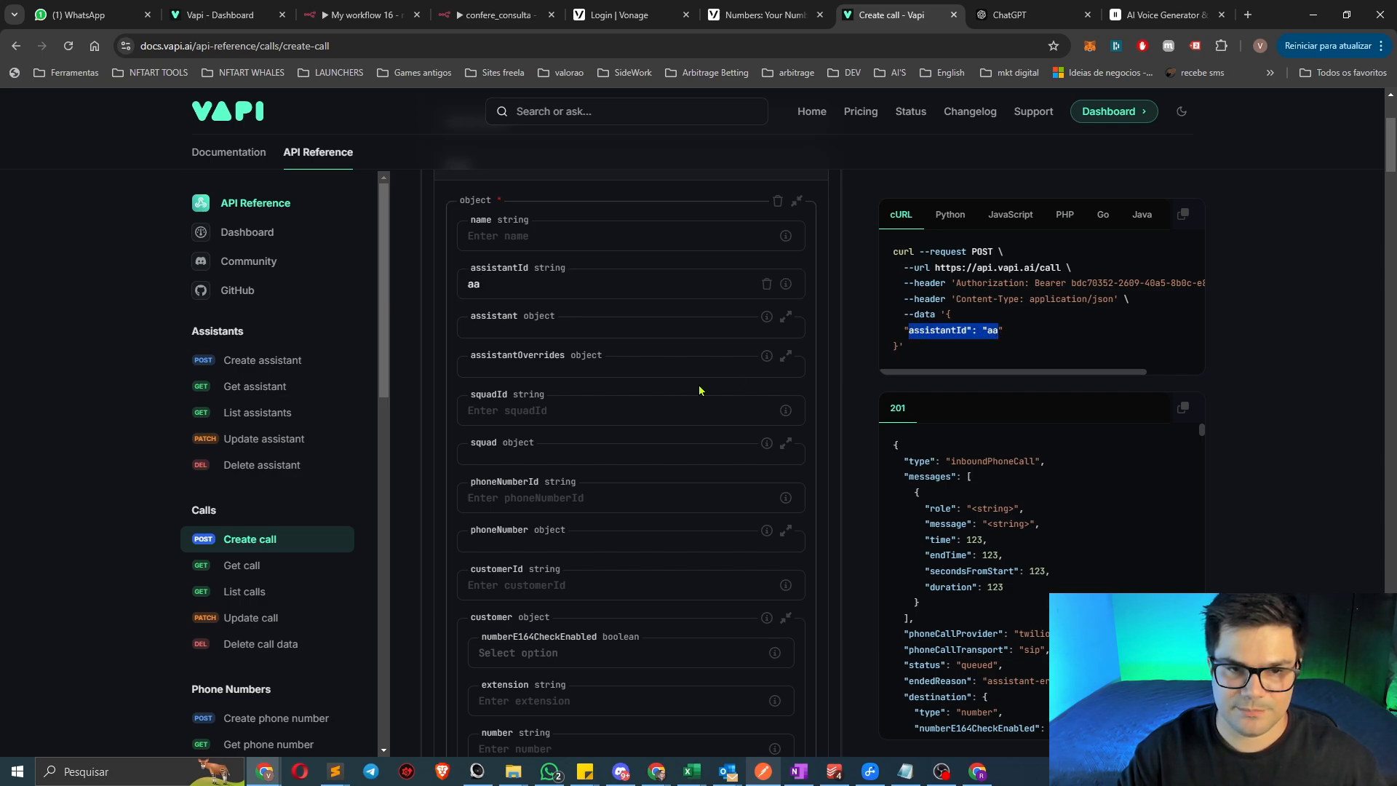
pyautogui.scroll(-2, 628, 421)
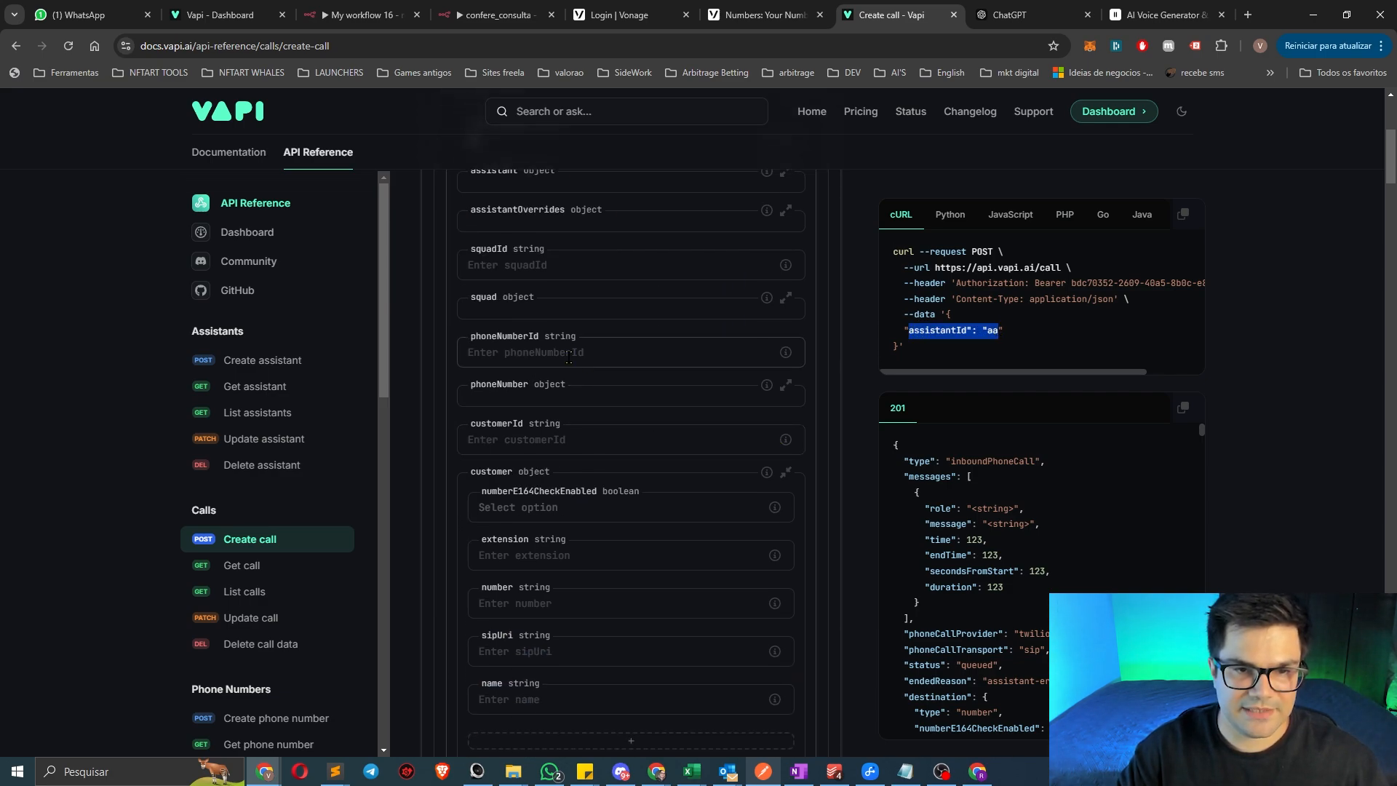
pyautogui.click(573, 354)
pyautogui.write('aa')
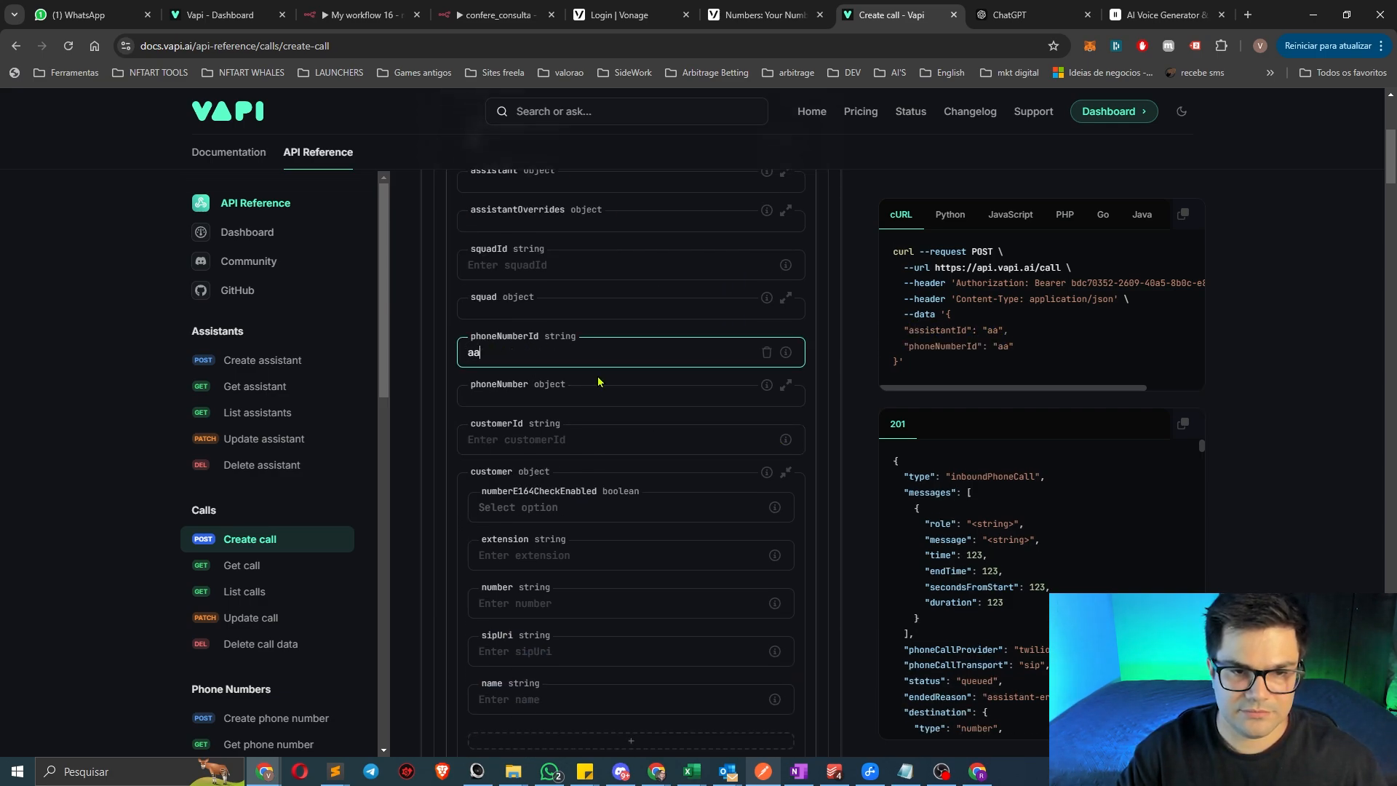
# Fill the number and name fields of the customer object with the placeholder "aa"
pyautogui.scroll(-2, 638, 397)
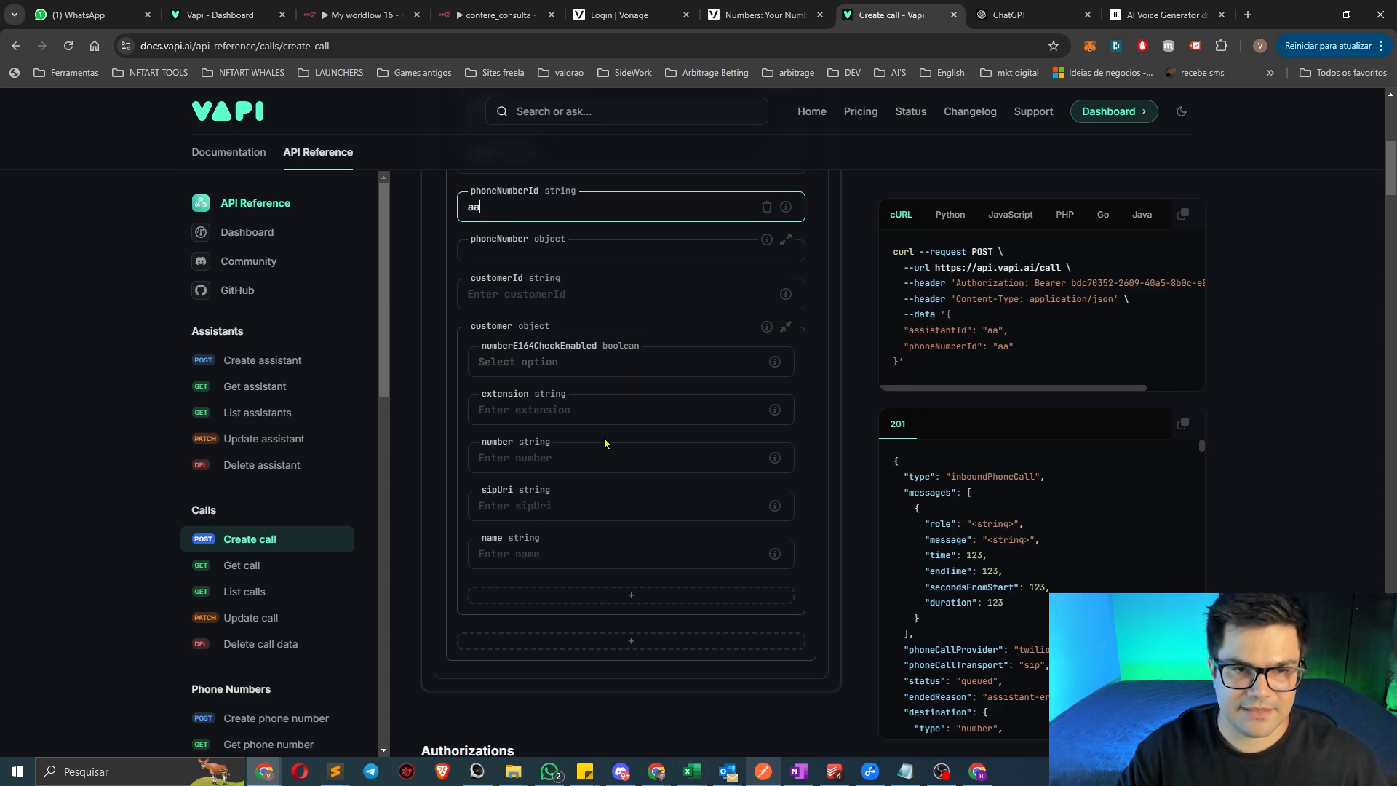
pyautogui.scroll(4, 605, 444)
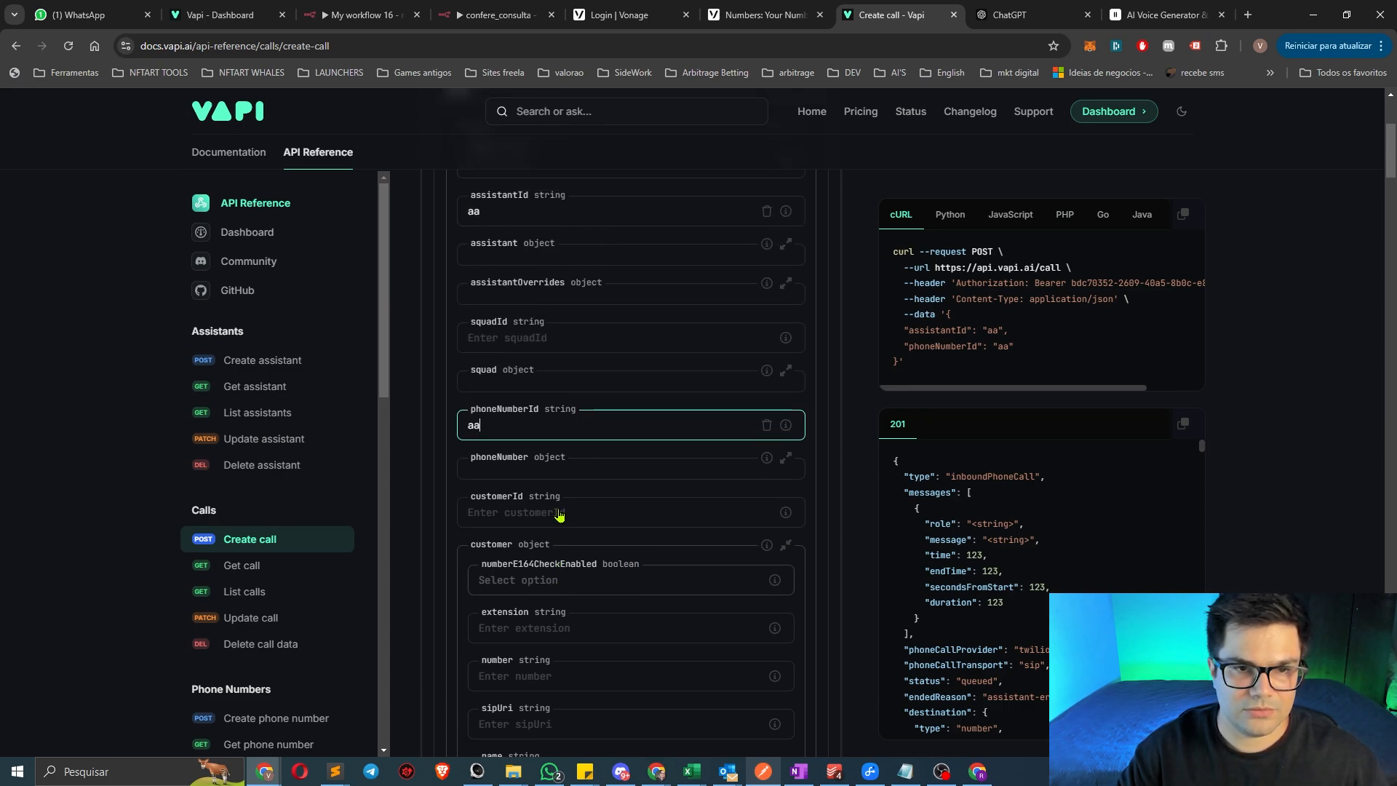
pyautogui.scroll(-4, 561, 520)
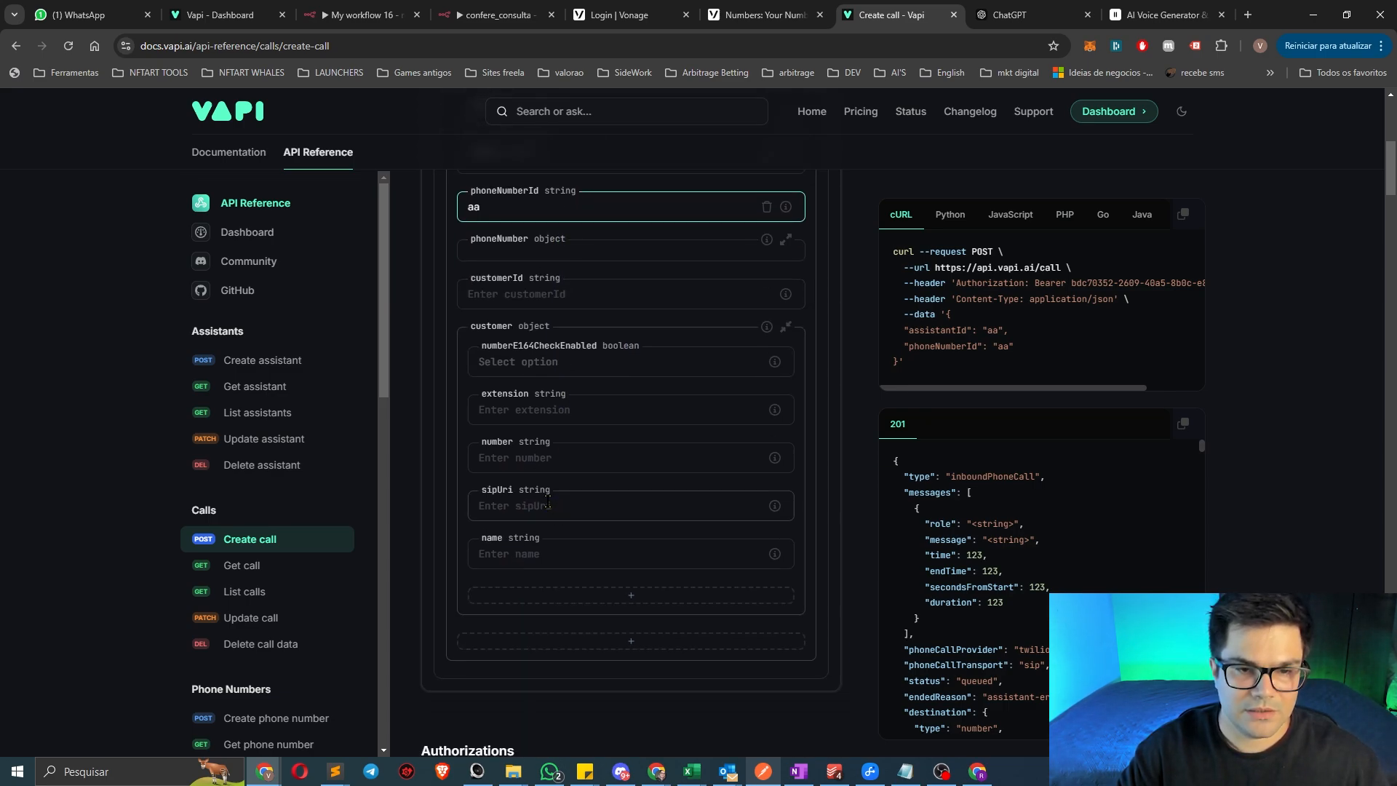
pyautogui.click(583, 457)
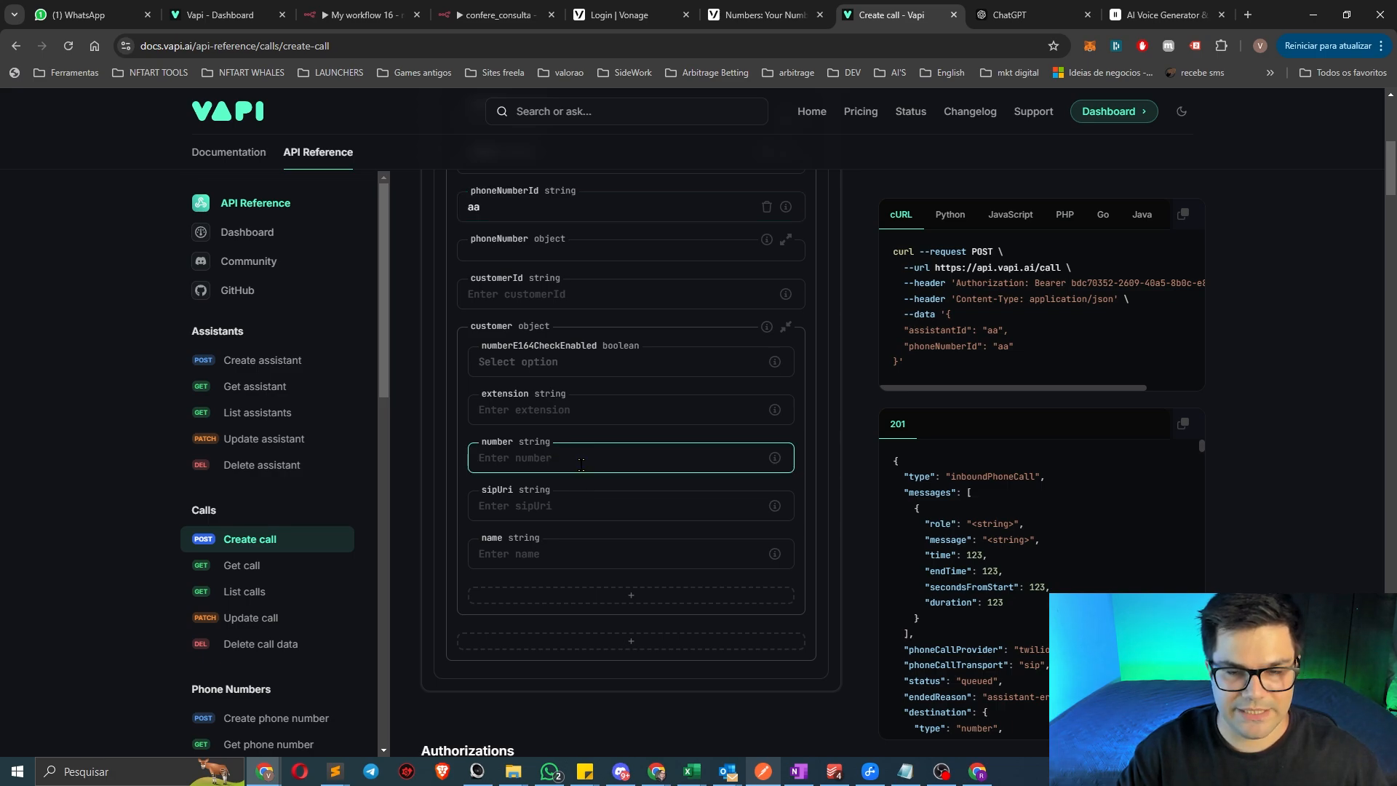
pyautogui.write('aa')
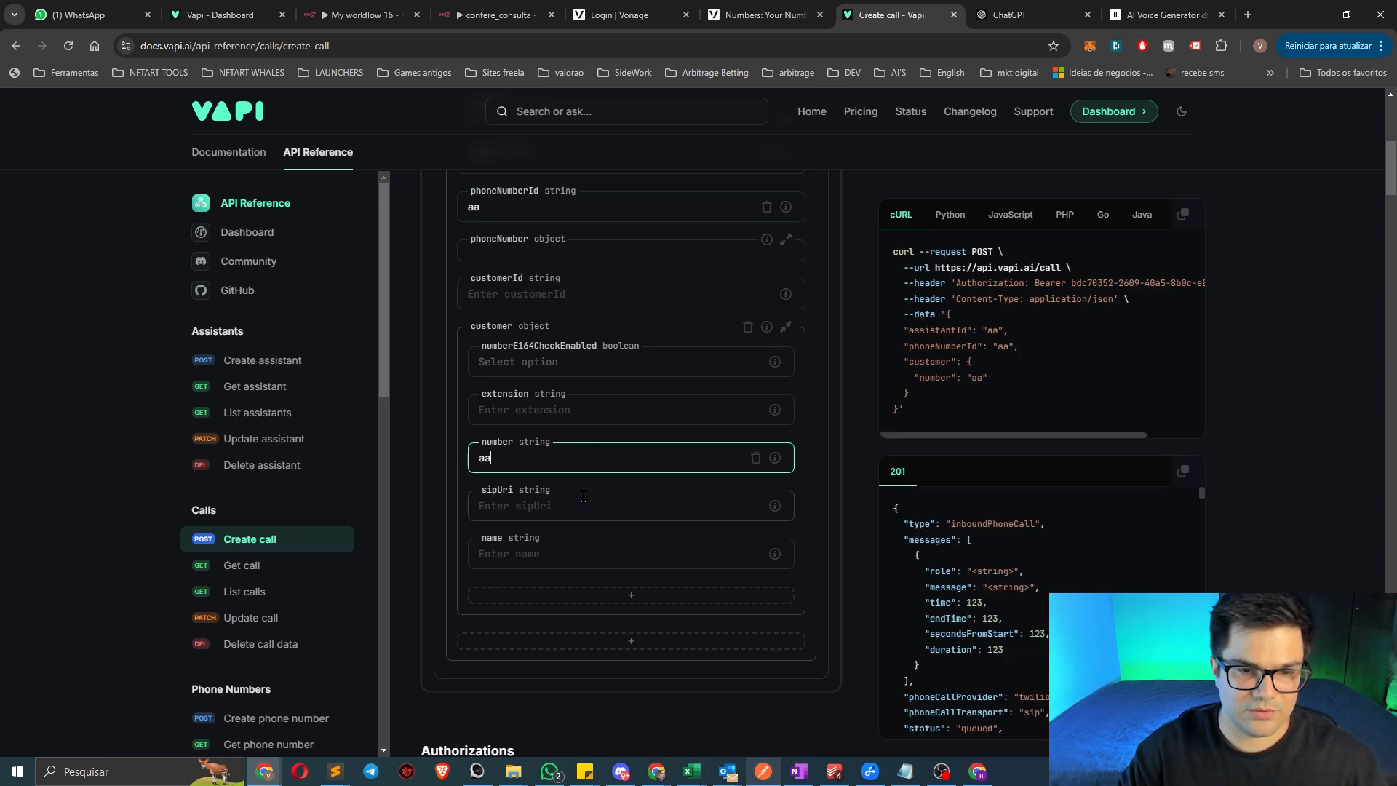
pyautogui.click(575, 552)
pyautogui.write('aa')
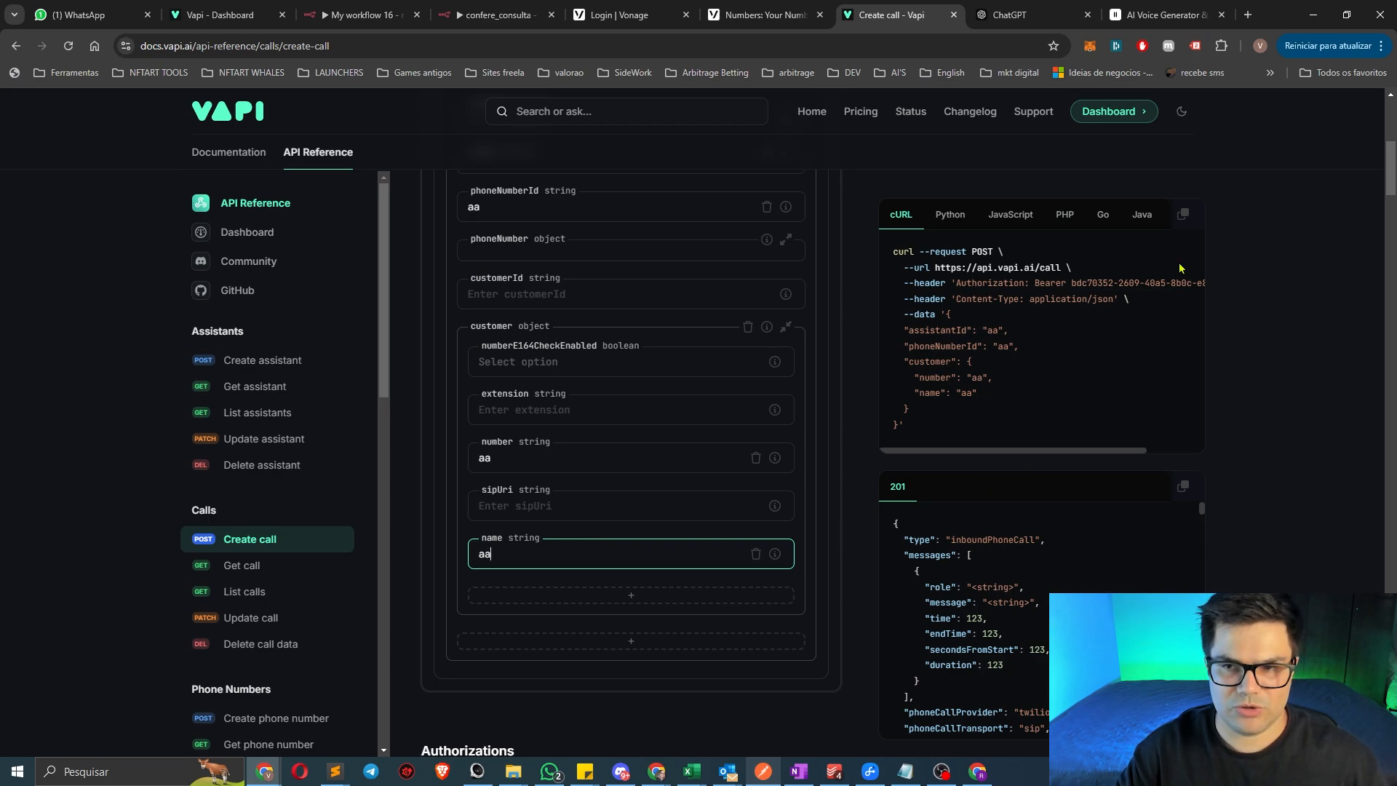
# Import the Create call cURL command with its authorization token into an additional HTTP Request node in the vapi trigger workflow, and delete that node
pyautogui.click(1182, 214)
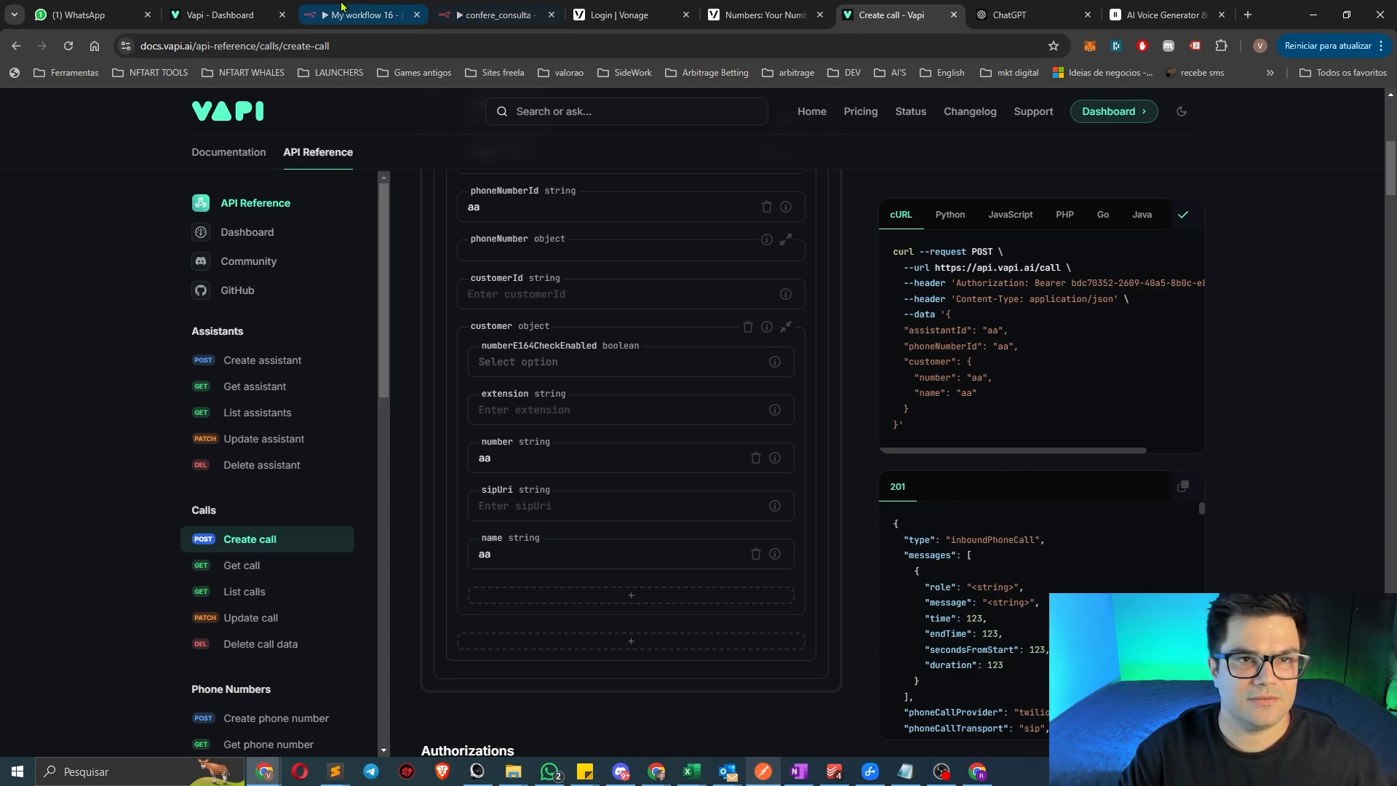
pyautogui.click(361, 15)
pyautogui.press('Escape')
pyautogui.click(895, 413)
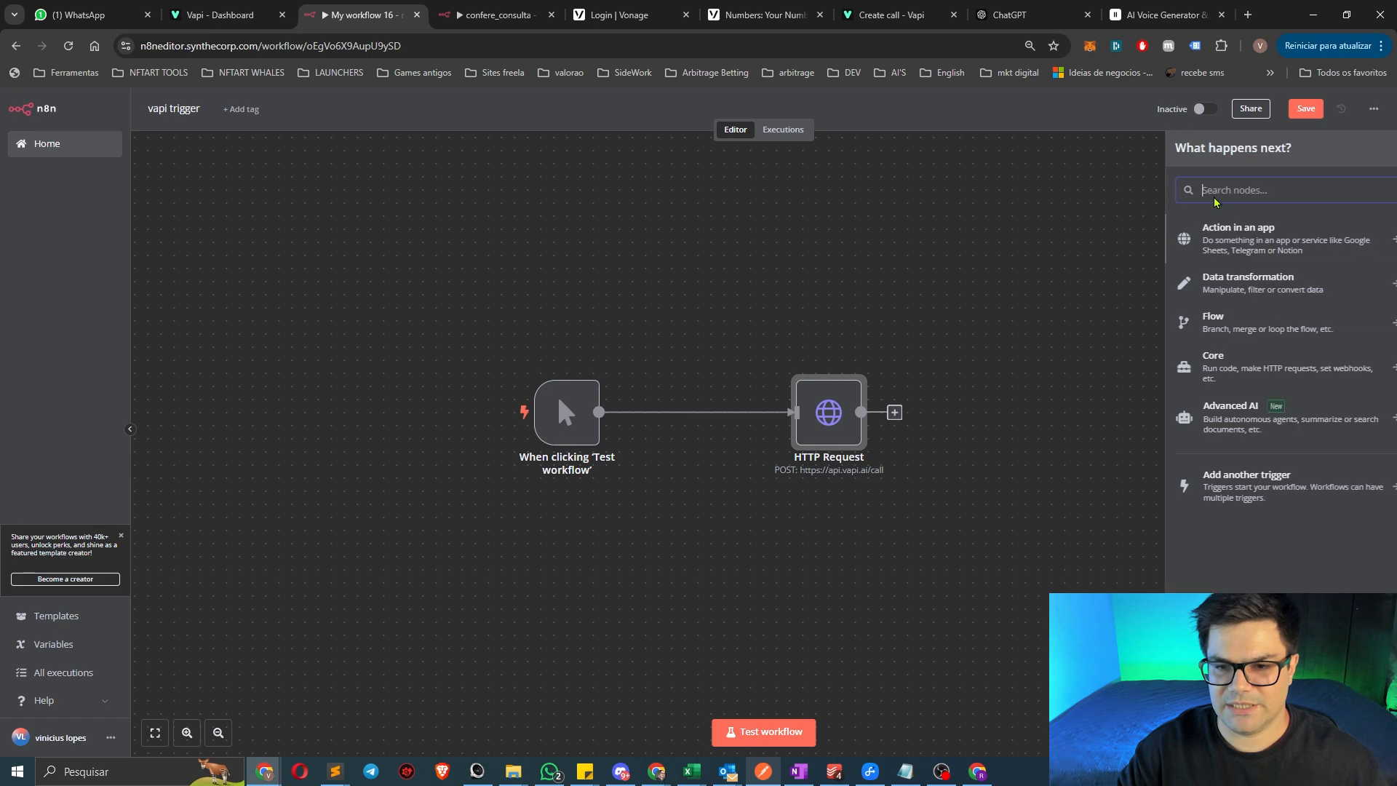
pyautogui.write('http')
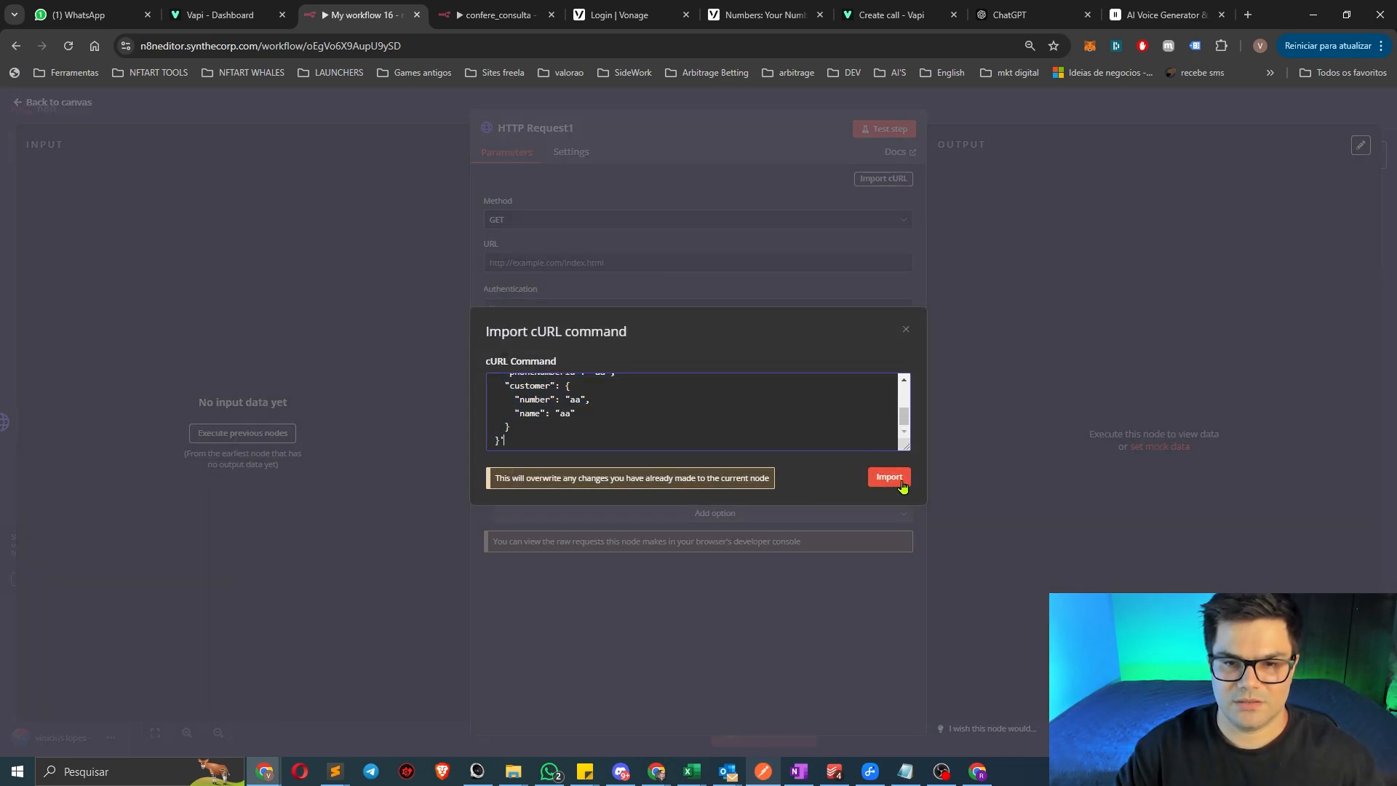
pyautogui.click(902, 483)
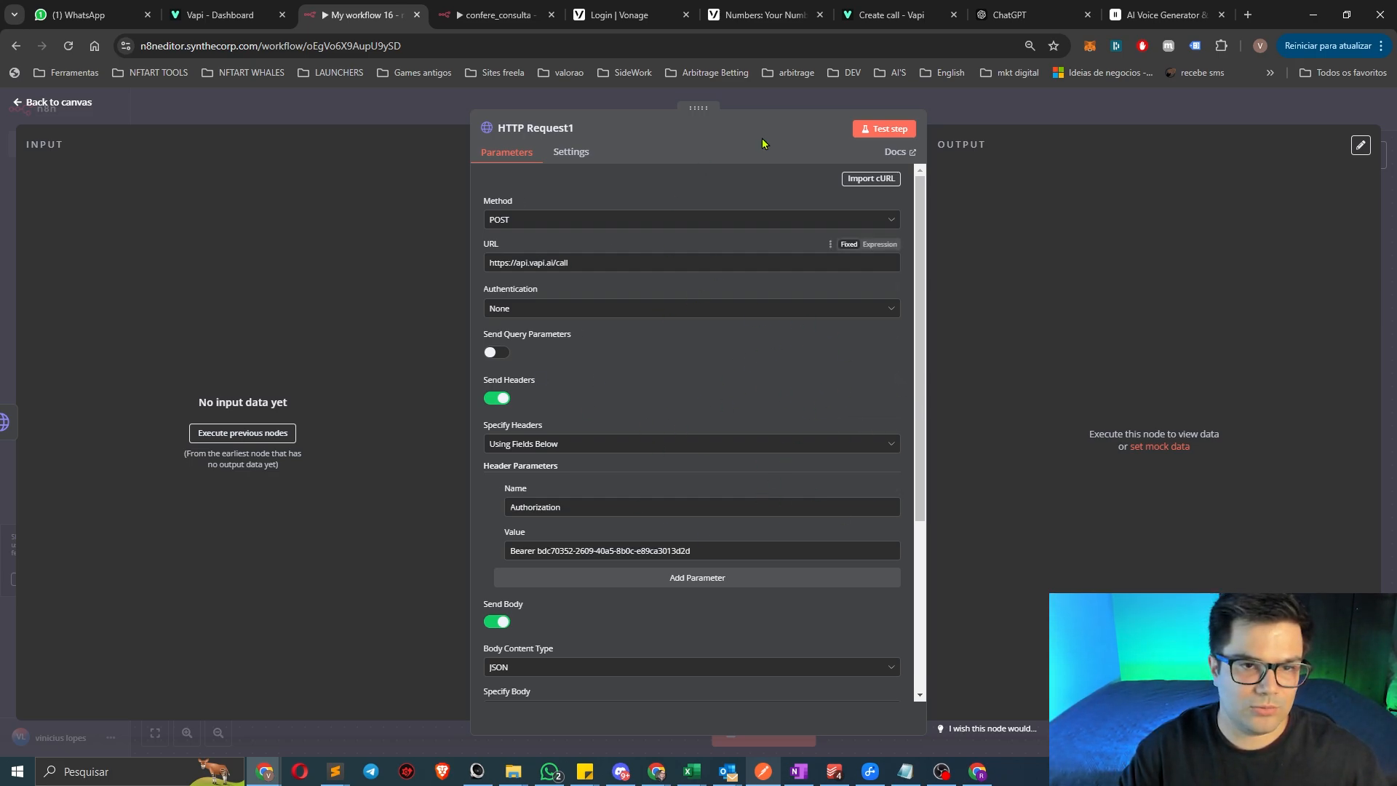
pyautogui.click(934, 116)
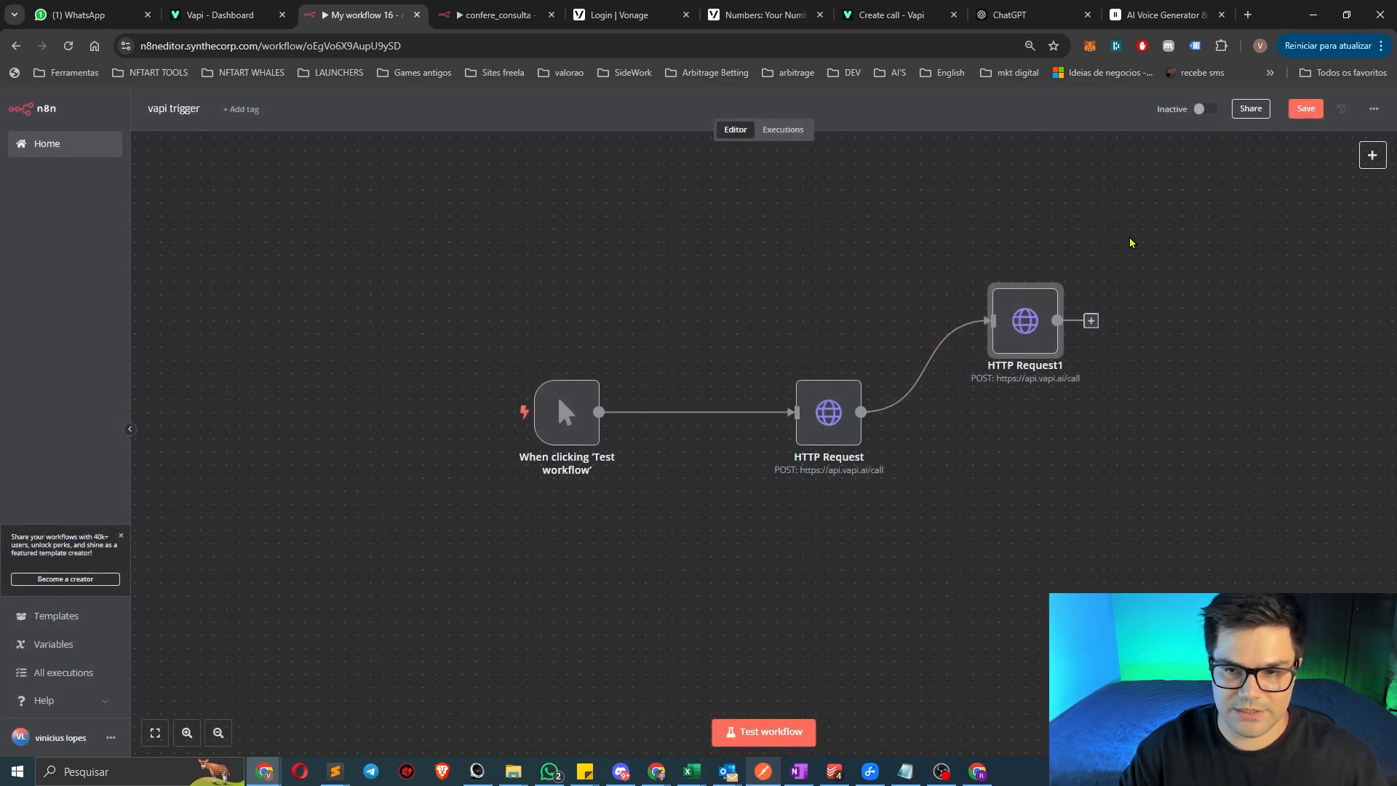
pyautogui.press('Delete')
# Open the HTTP Request node and examine the customer number, customer name, phoneNumberId and assistantId in its JSON body
pyautogui.doubleClick(822, 429)
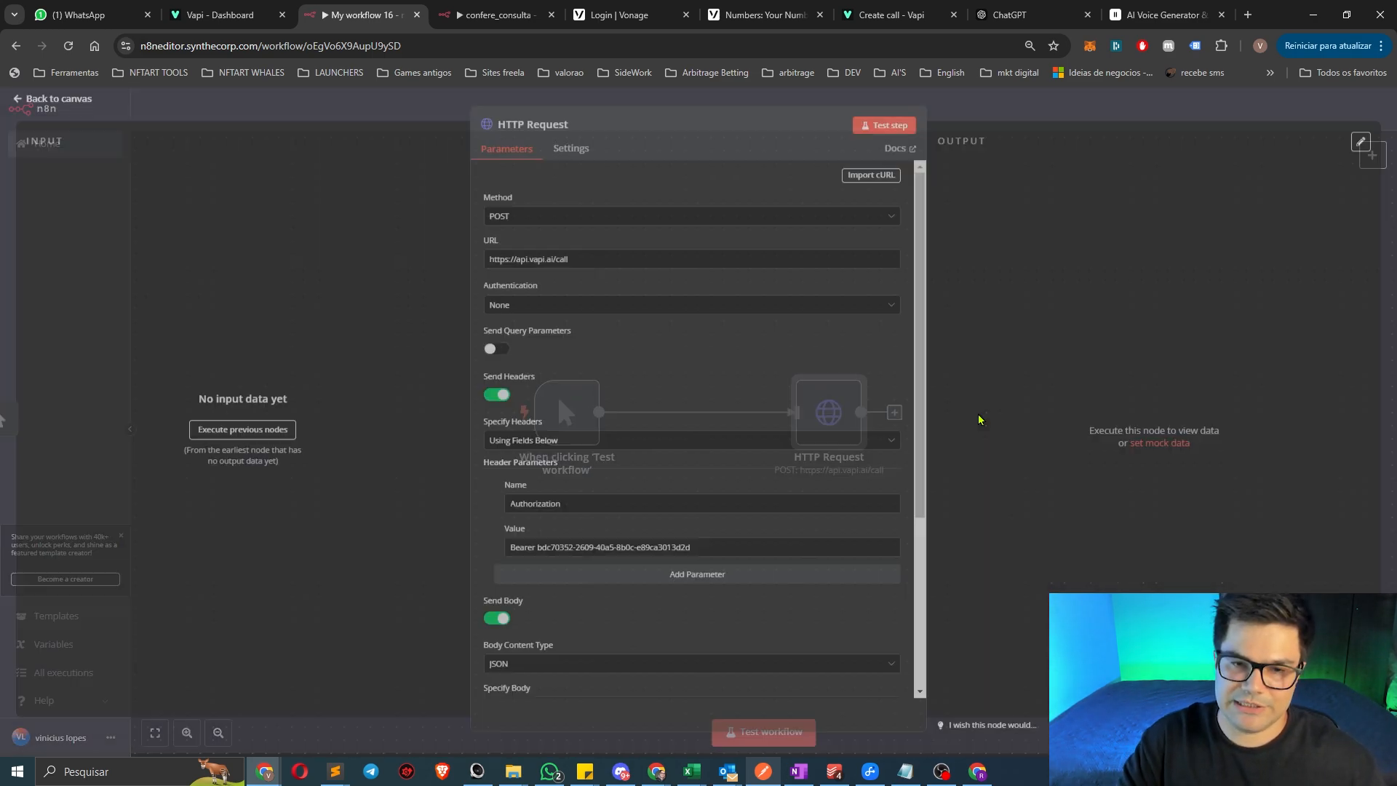
pyautogui.scroll(-4, 777, 437)
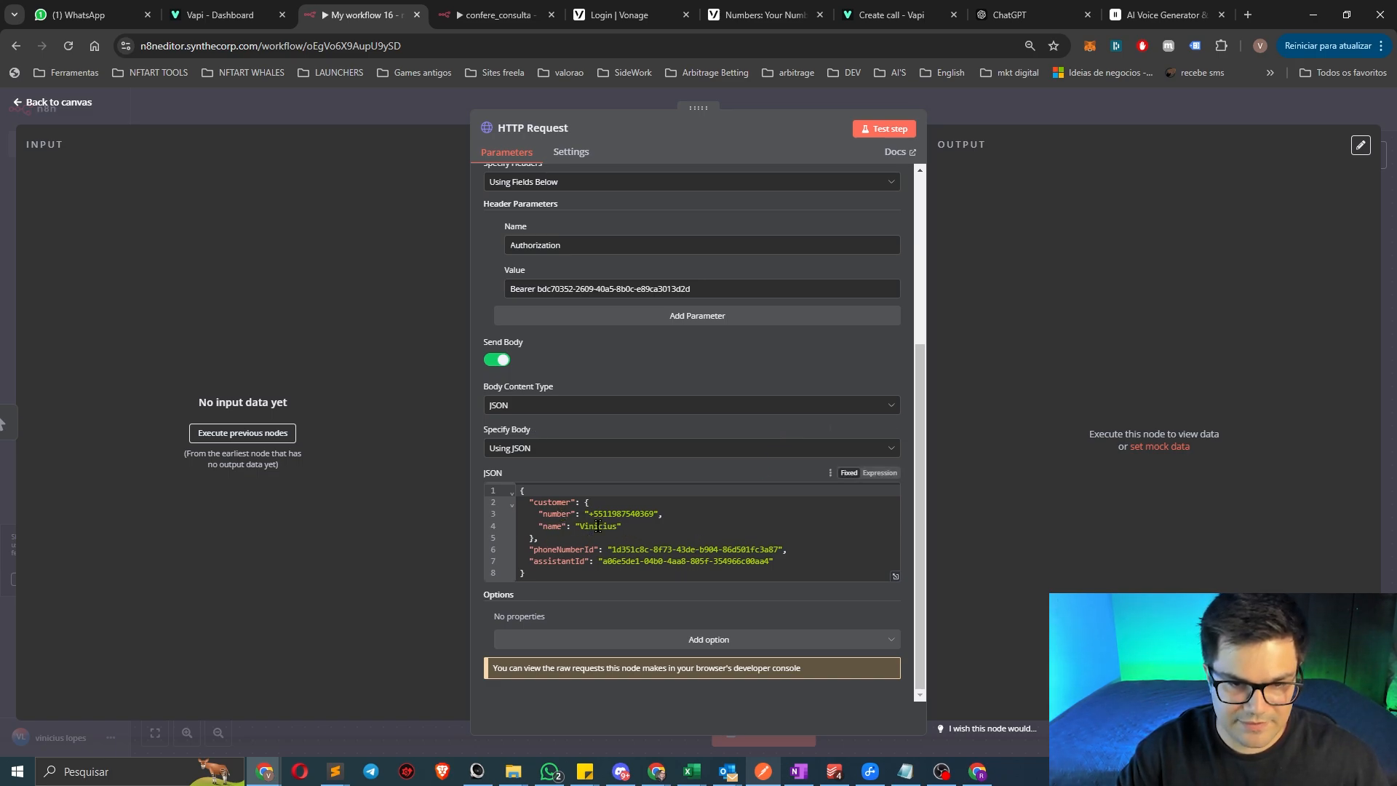
pyautogui.moveTo(539, 513); pyautogui.dragTo(597, 513)
pyautogui.click(651, 517)
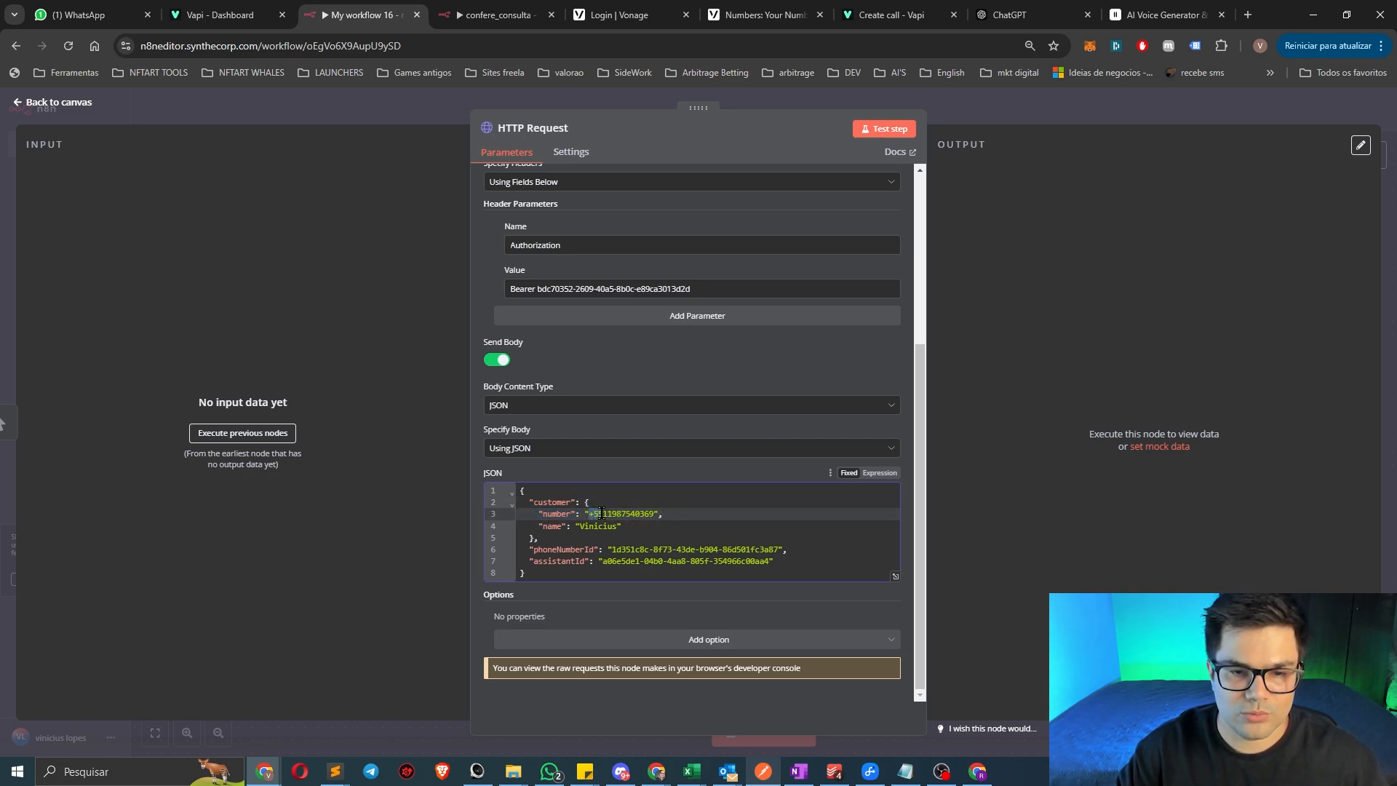
pyautogui.click(593, 513)
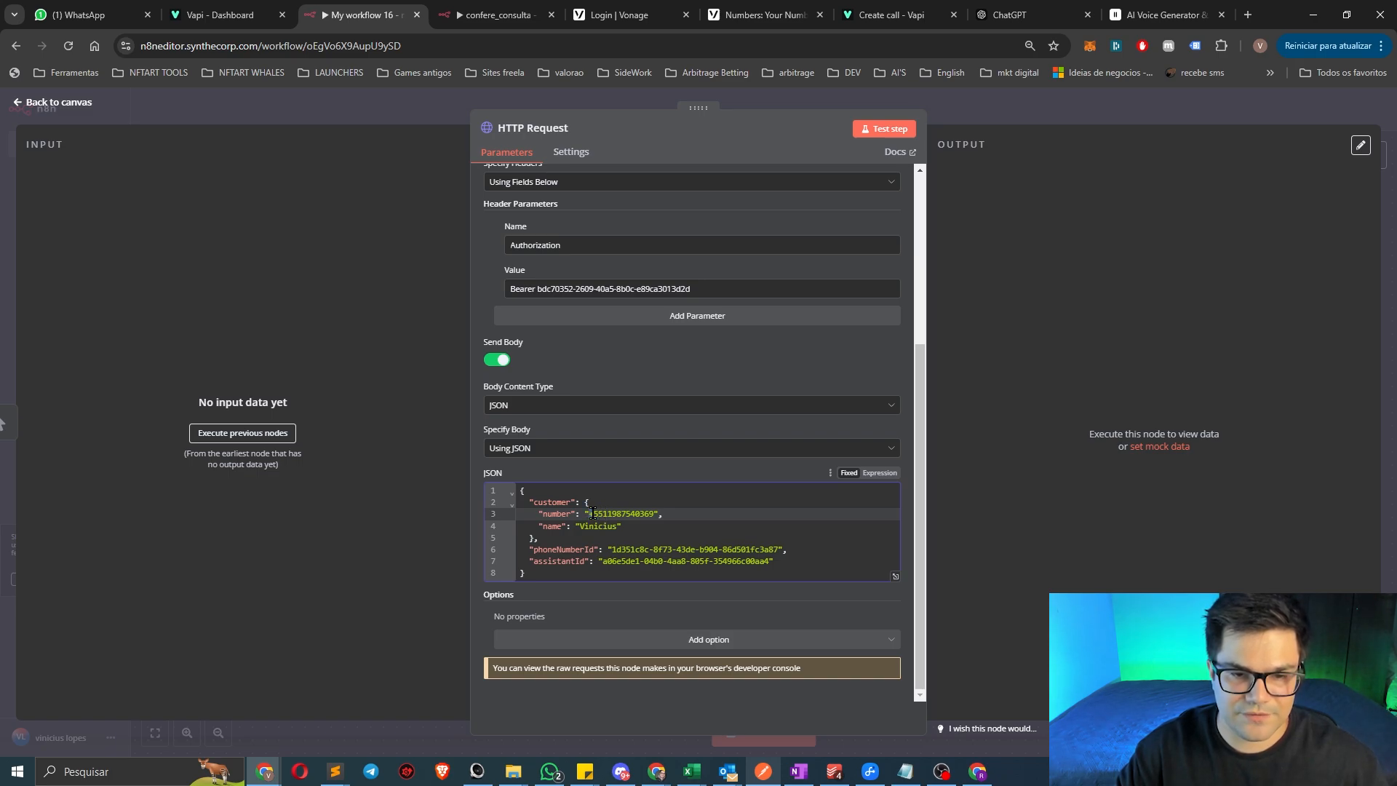
pyautogui.click(653, 531)
pyautogui.moveTo(586, 514); pyautogui.dragTo(653, 509)
pyautogui.click(629, 532)
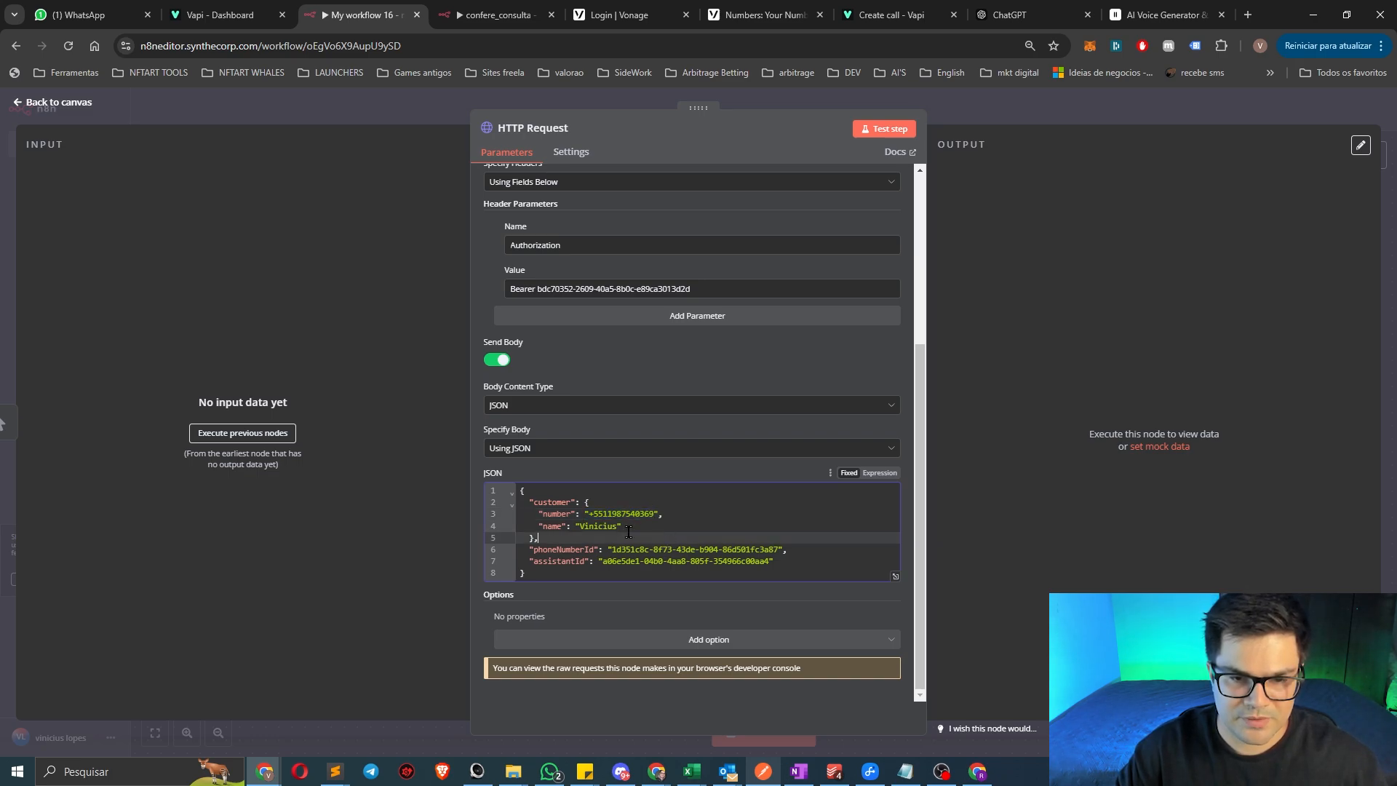
pyautogui.click(595, 525)
pyautogui.click(644, 561)
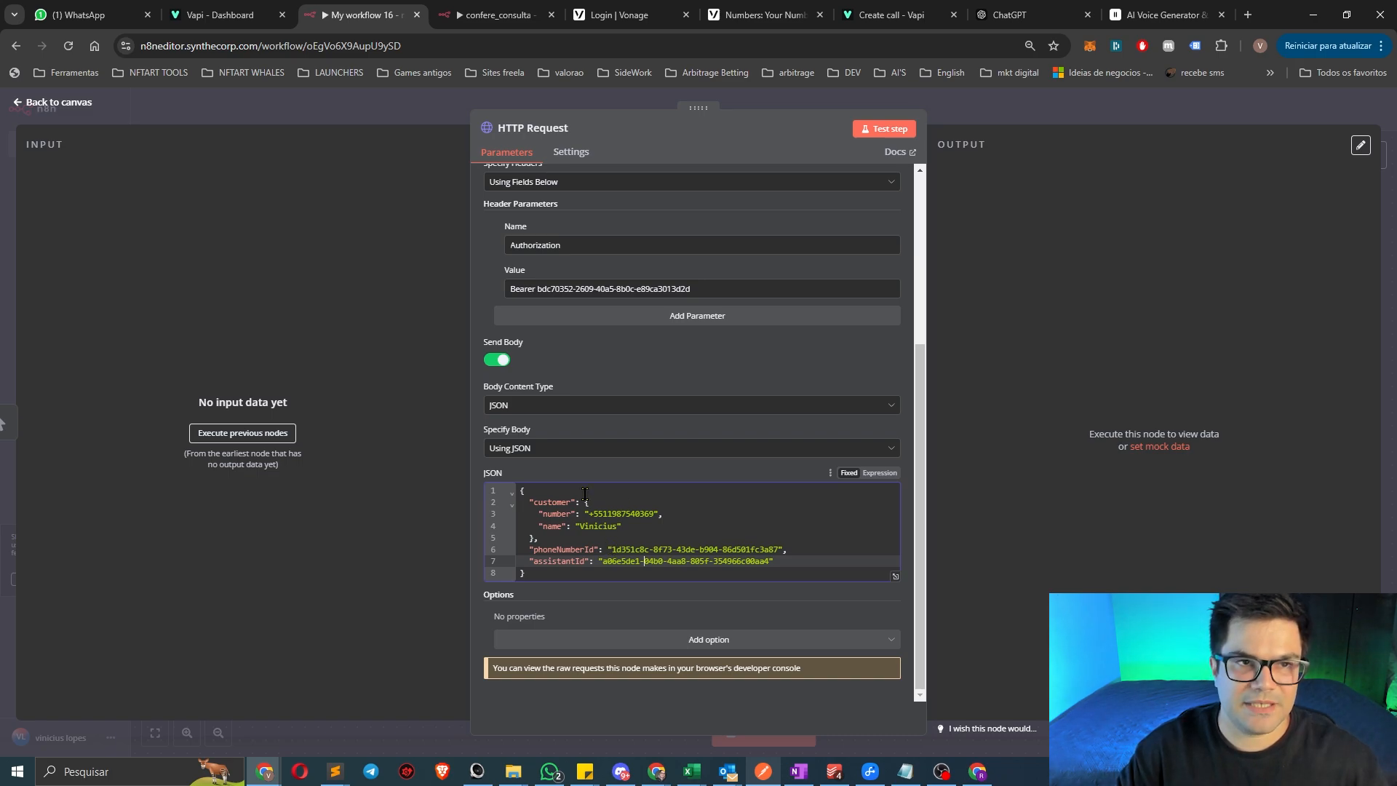
# Look up the imported phone number's ID and the assistant's ID in the Vapi dashboard, comparing the phone ID with the n8n JSON body
pyautogui.click(232, 16)
pyautogui.click(100, 241)
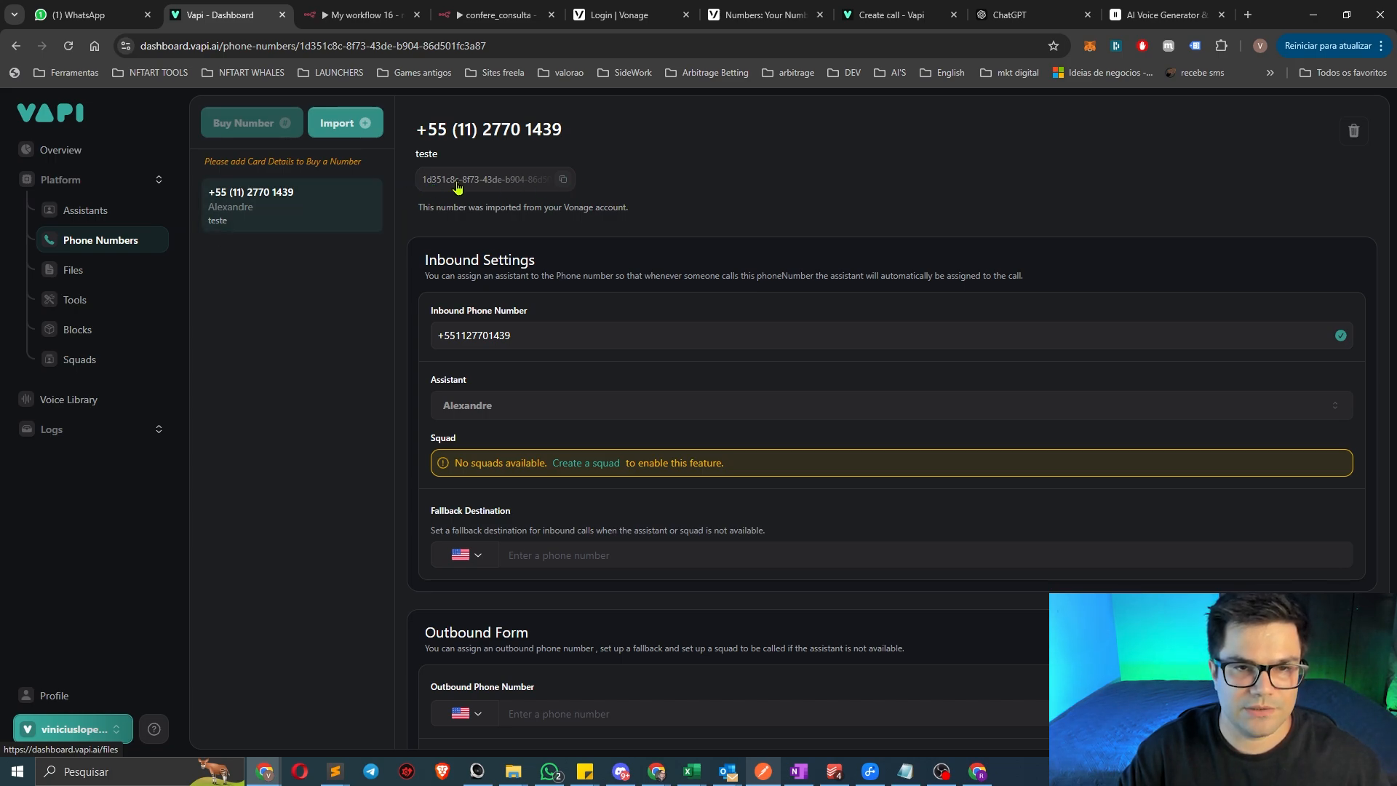
pyautogui.click(360, 15)
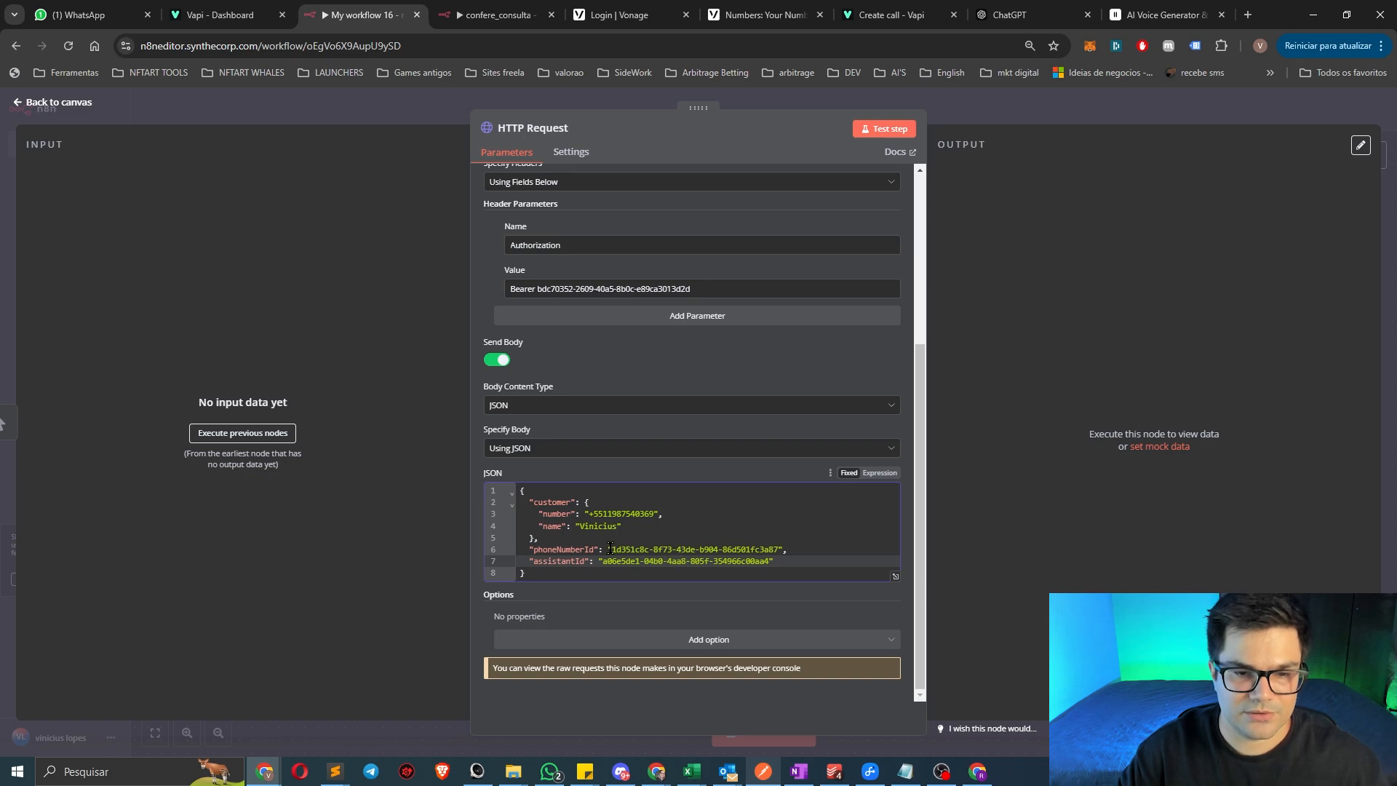
pyautogui.click(222, 14)
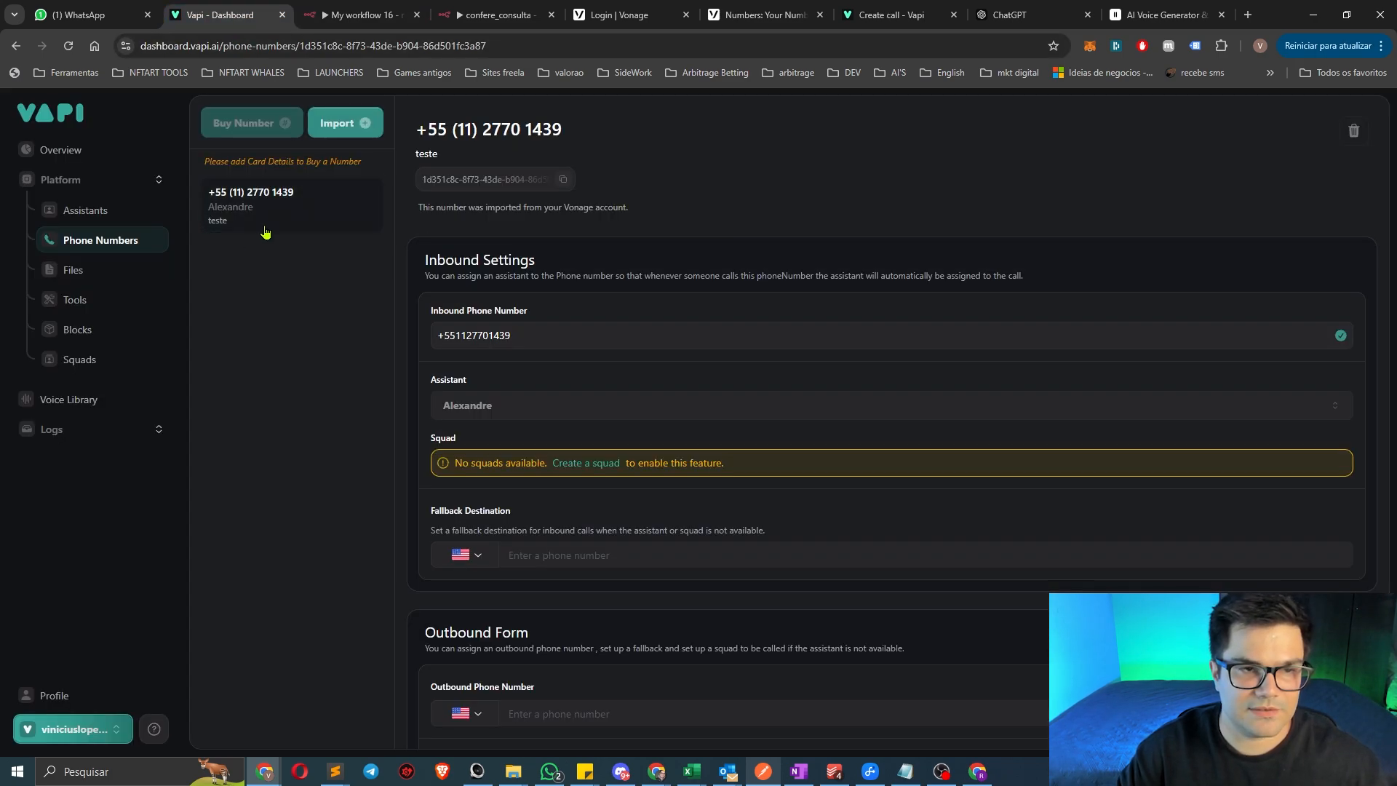
pyautogui.click(85, 211)
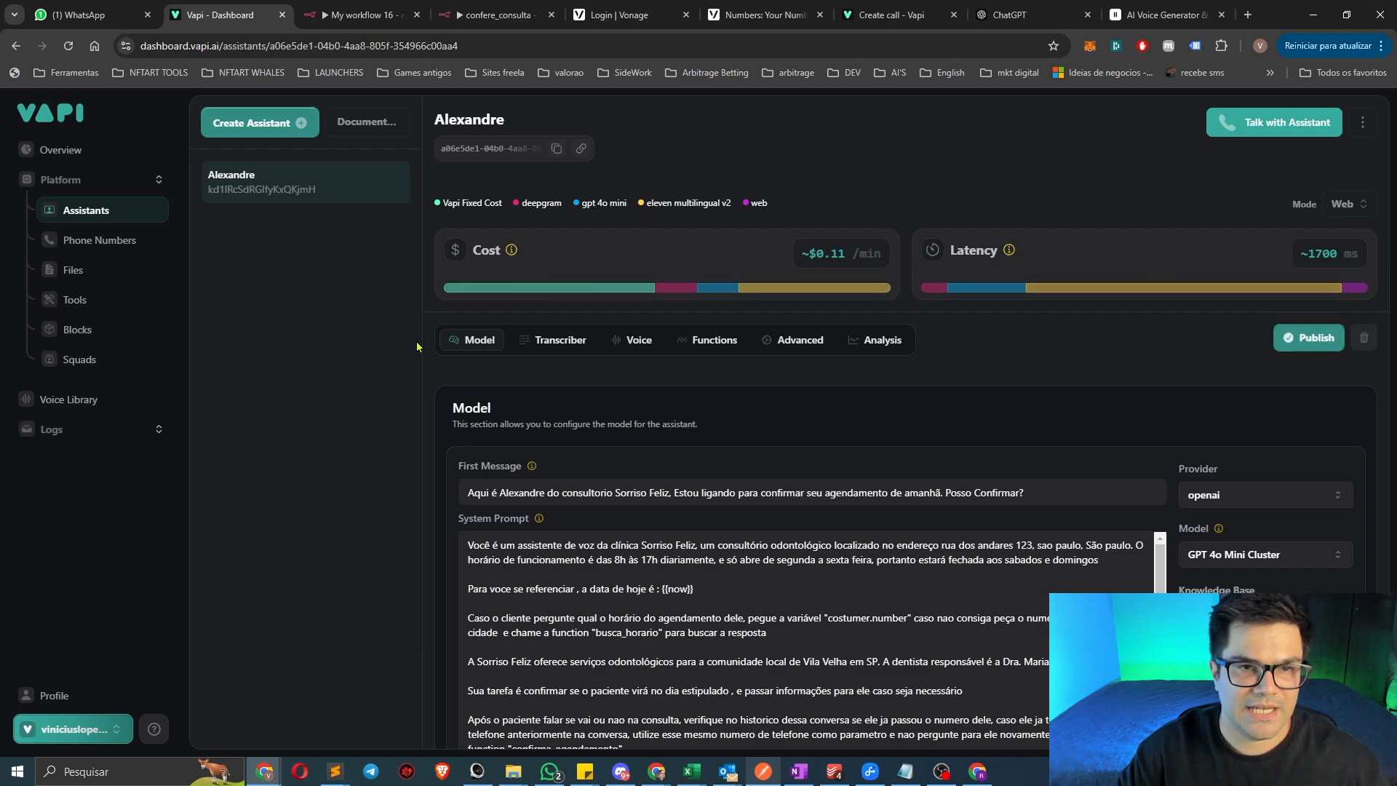
# Return to the n8n HTTP Request node and review its method, URL, authorization header and JSON body
pyautogui.hotkey('ctrl', 'Tab')
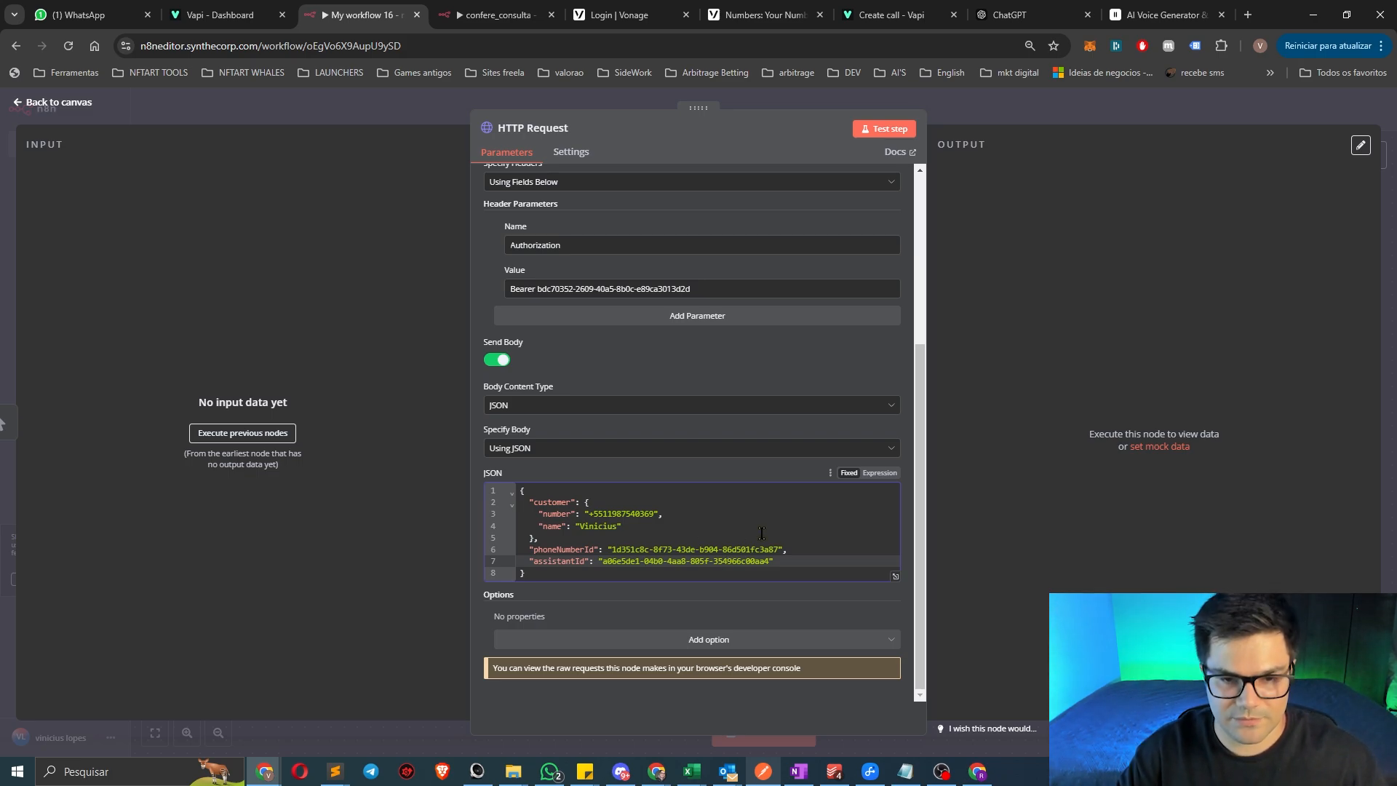
pyautogui.scroll(3, 728, 560)
pyautogui.scroll(-3, 763, 590)
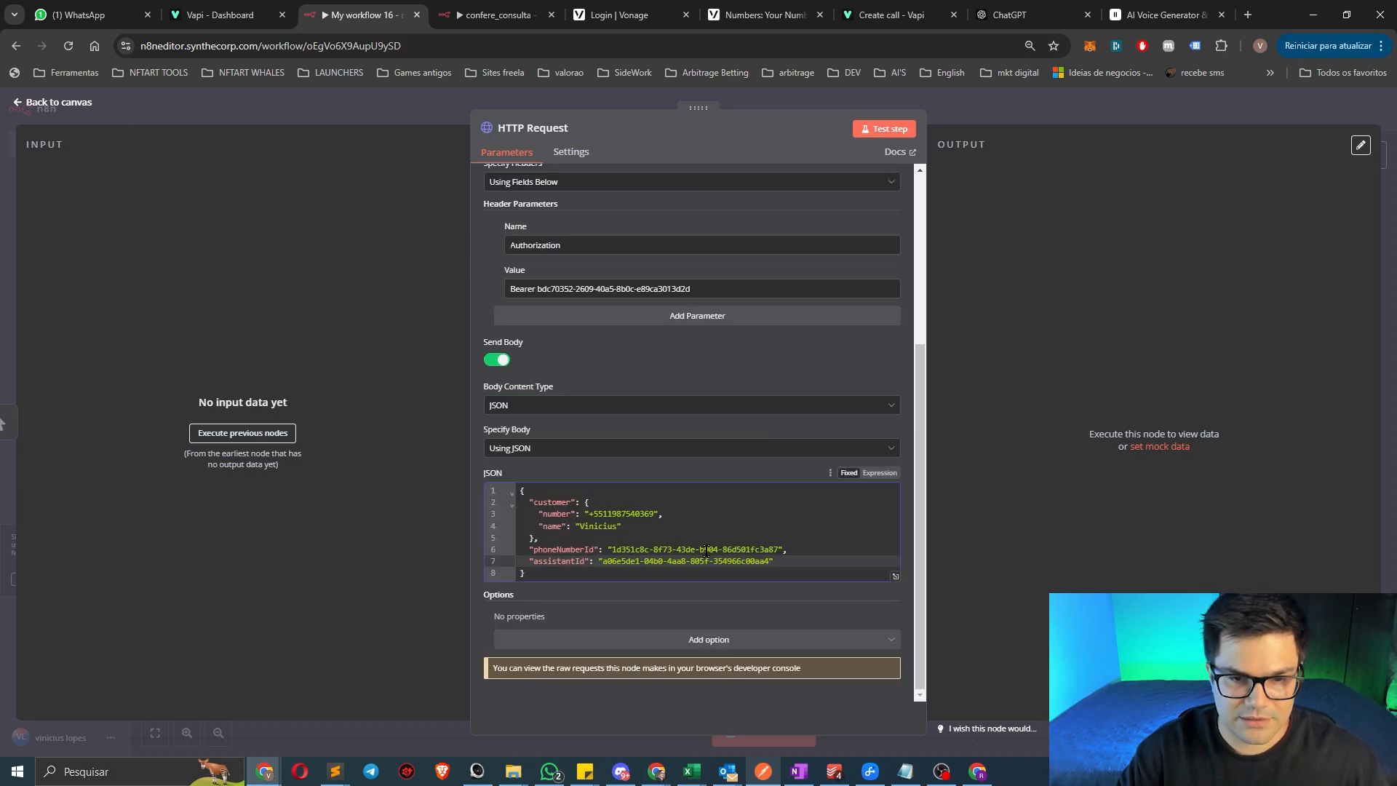
pyautogui.scroll(4, 764, 582)
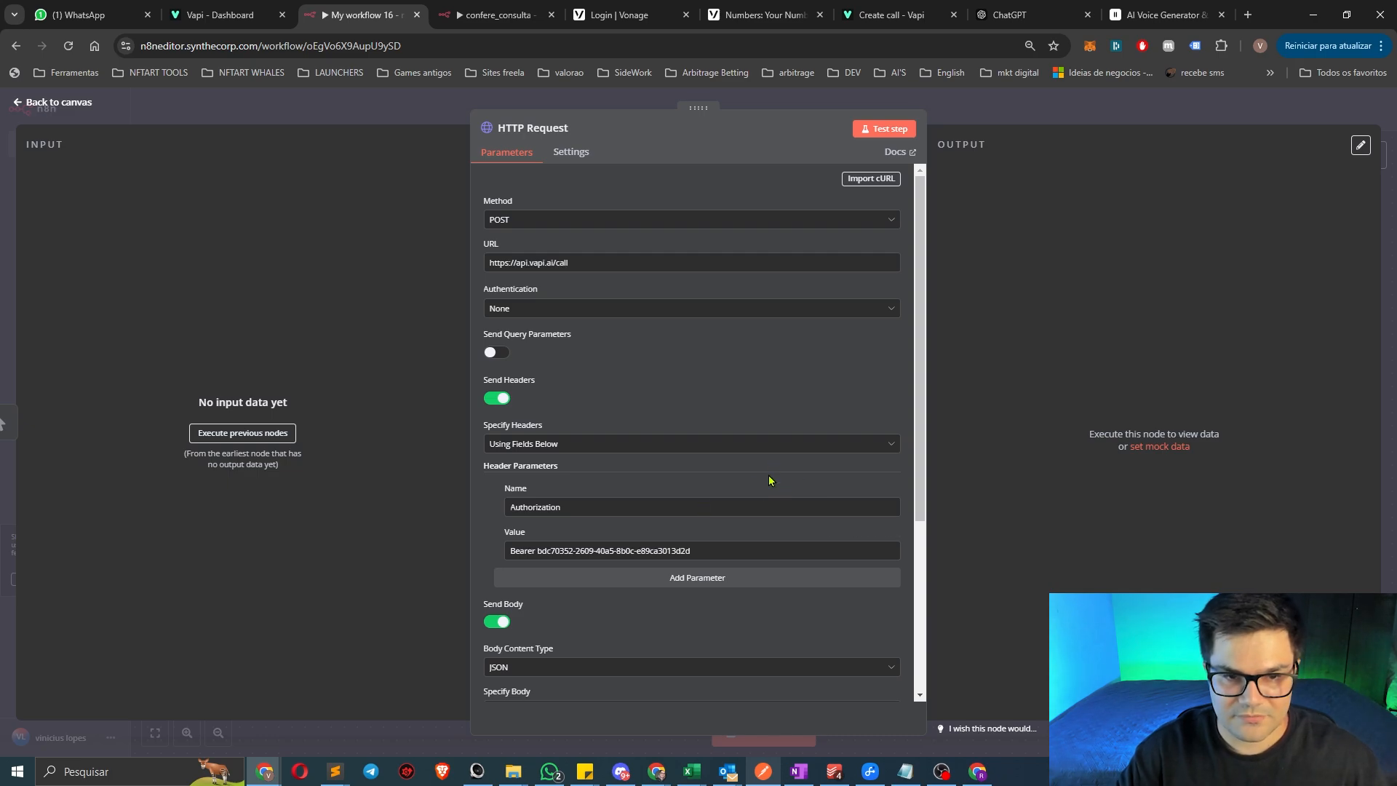
# Check the confere_consulta workflow and run a test of the vapi trigger workflow to start the call
pyautogui.click(490, 12)
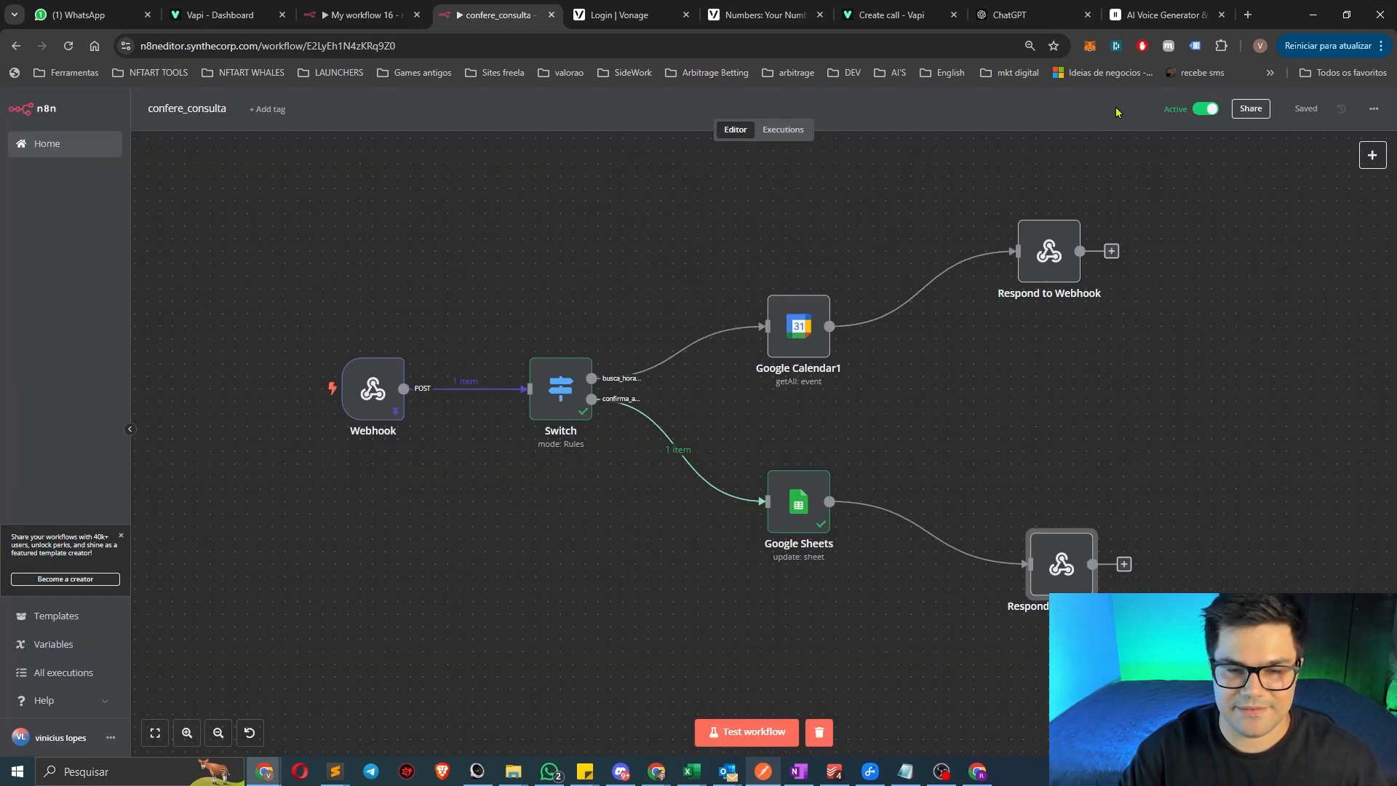
pyautogui.hotkey('ctrl', 'shift', 'Tab')
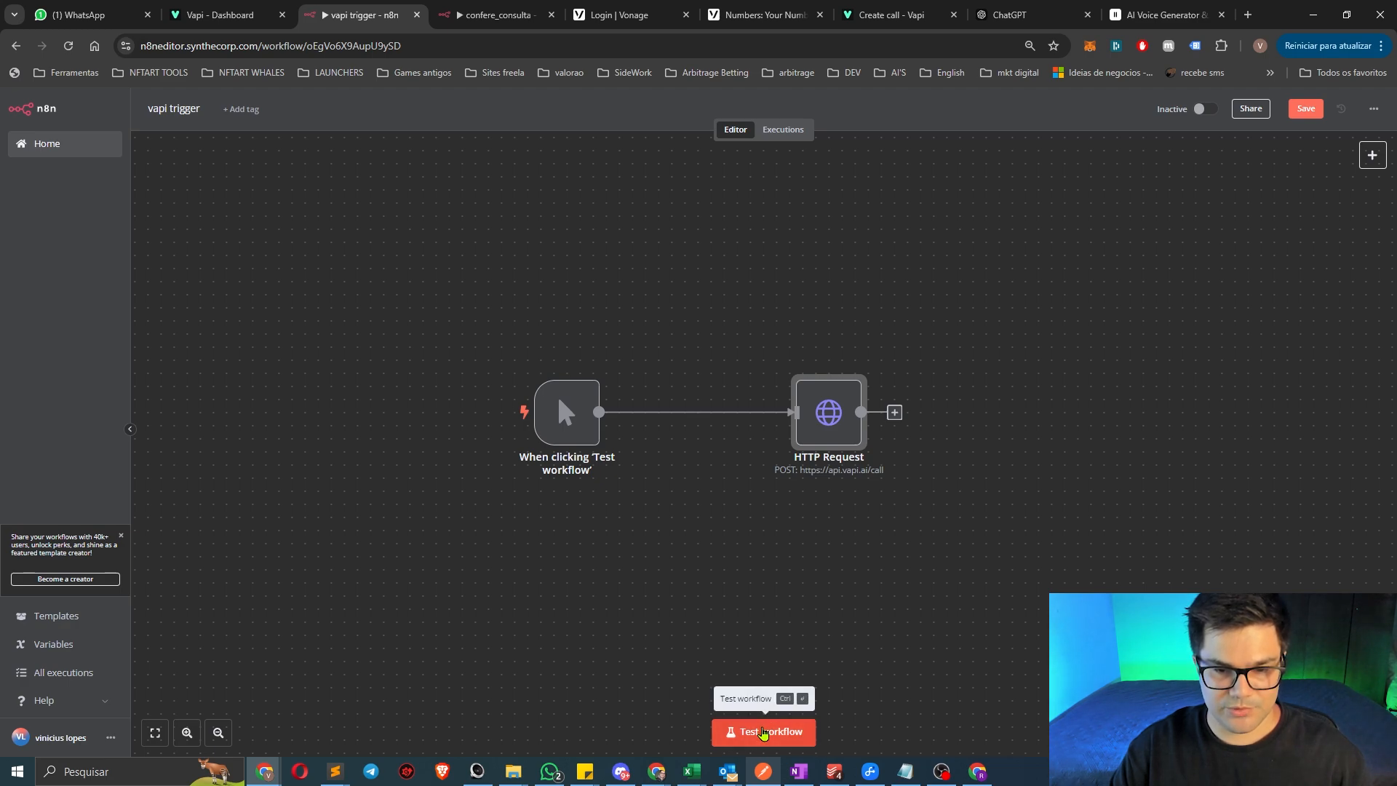
pyautogui.click(763, 731)
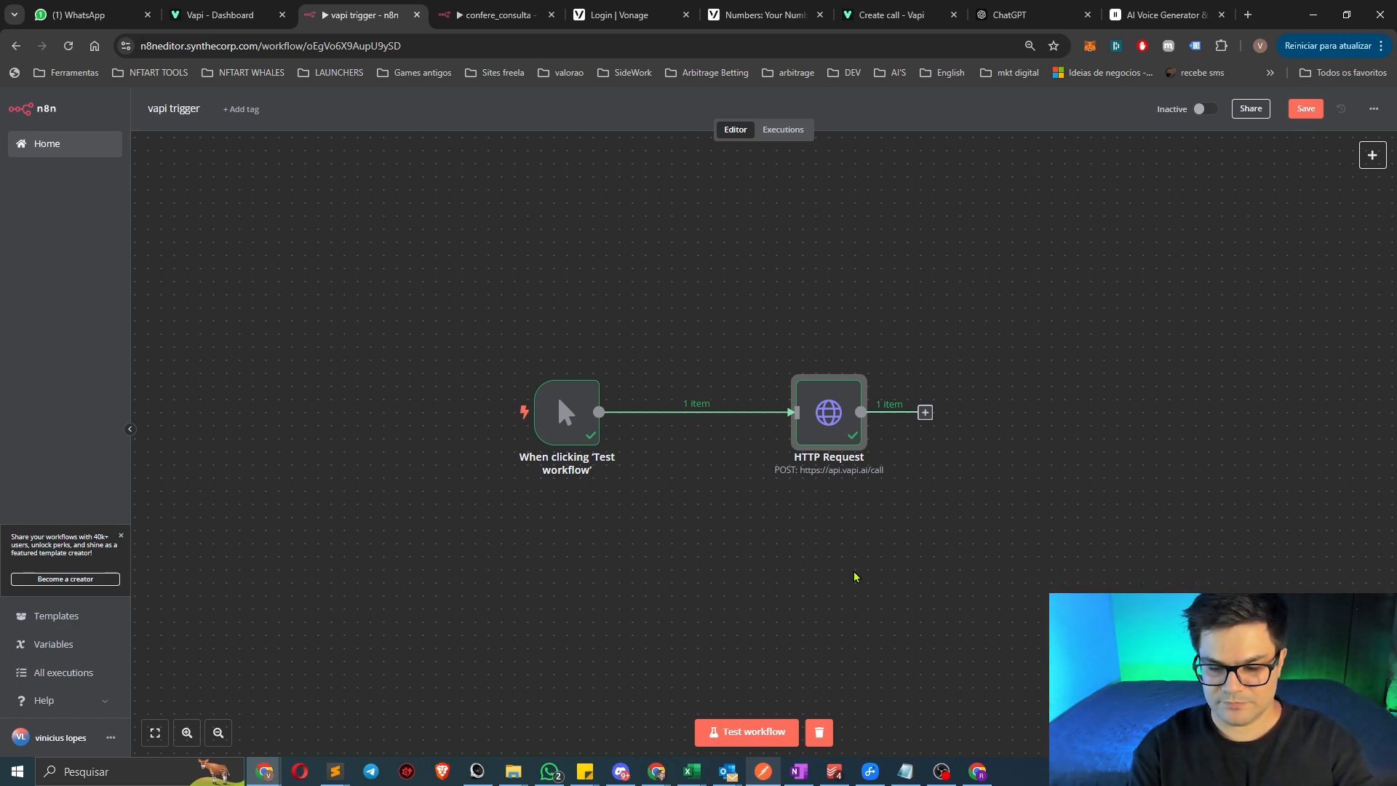
# Check the CONFIRMAÇÃO value in cell E2 of the AGENDAMENTOS spreadsheet in Google Sheets and return to the n8n workflow
pyautogui.hscroll(-2, 861, 523)
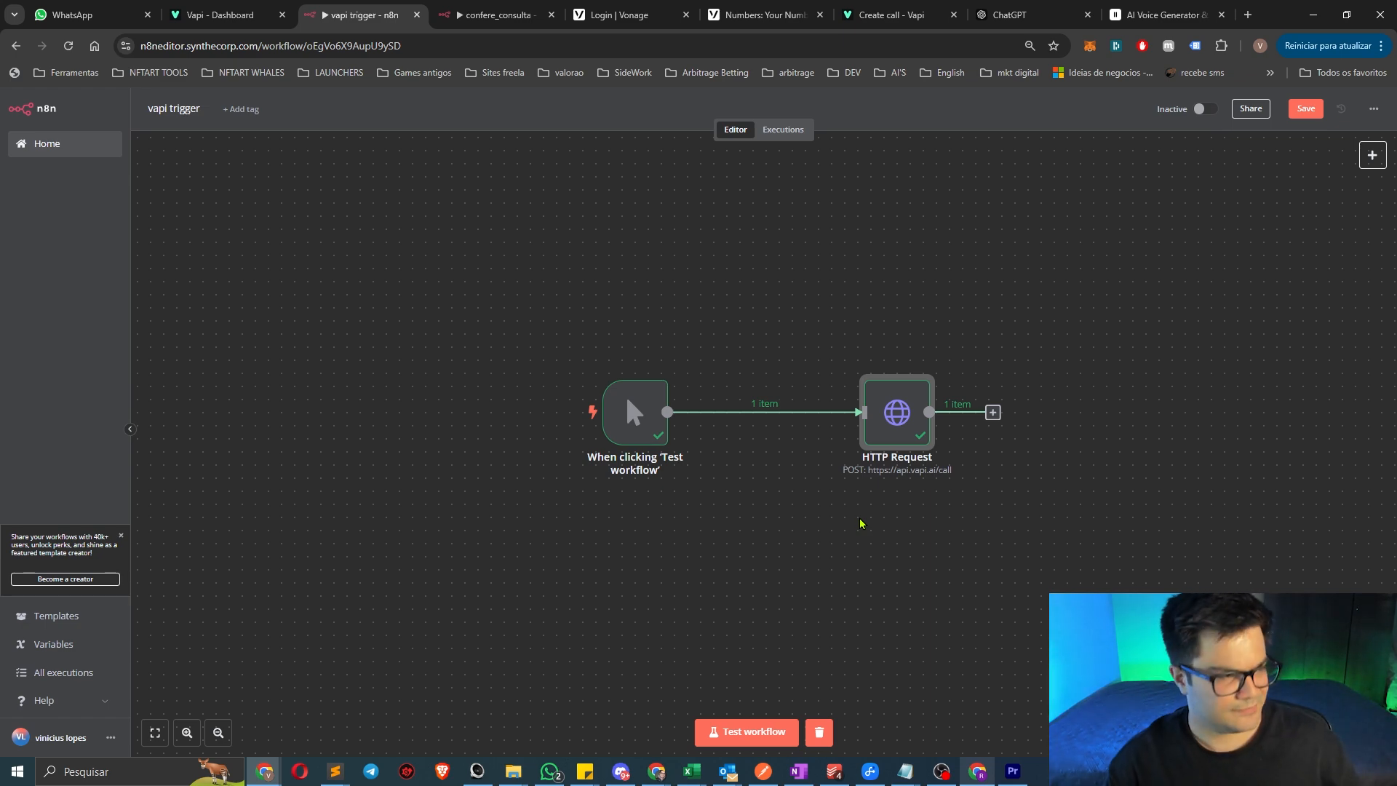
pyautogui.hscroll(2, 860, 523)
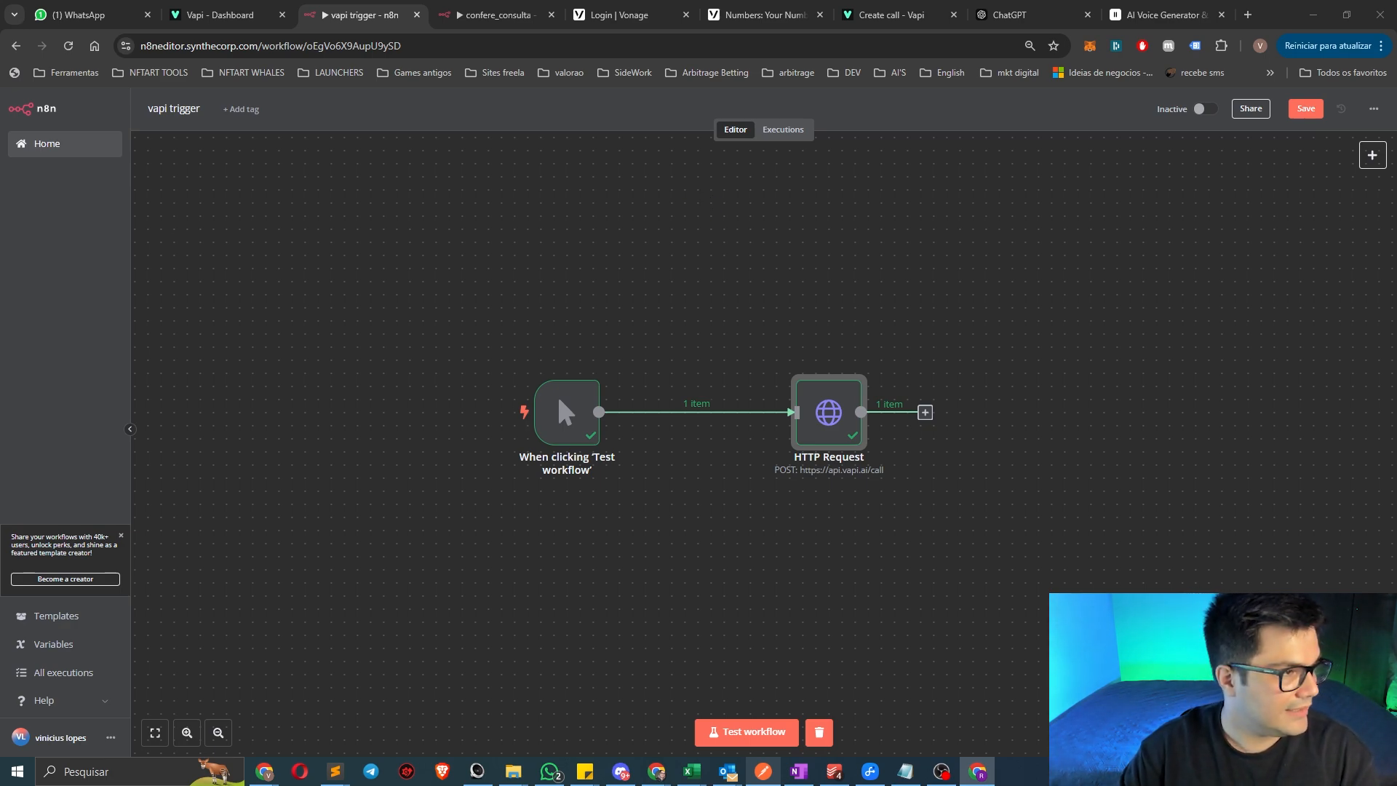
pyautogui.hotkey('alt', 'Tab')
pyautogui.click(365, 209)
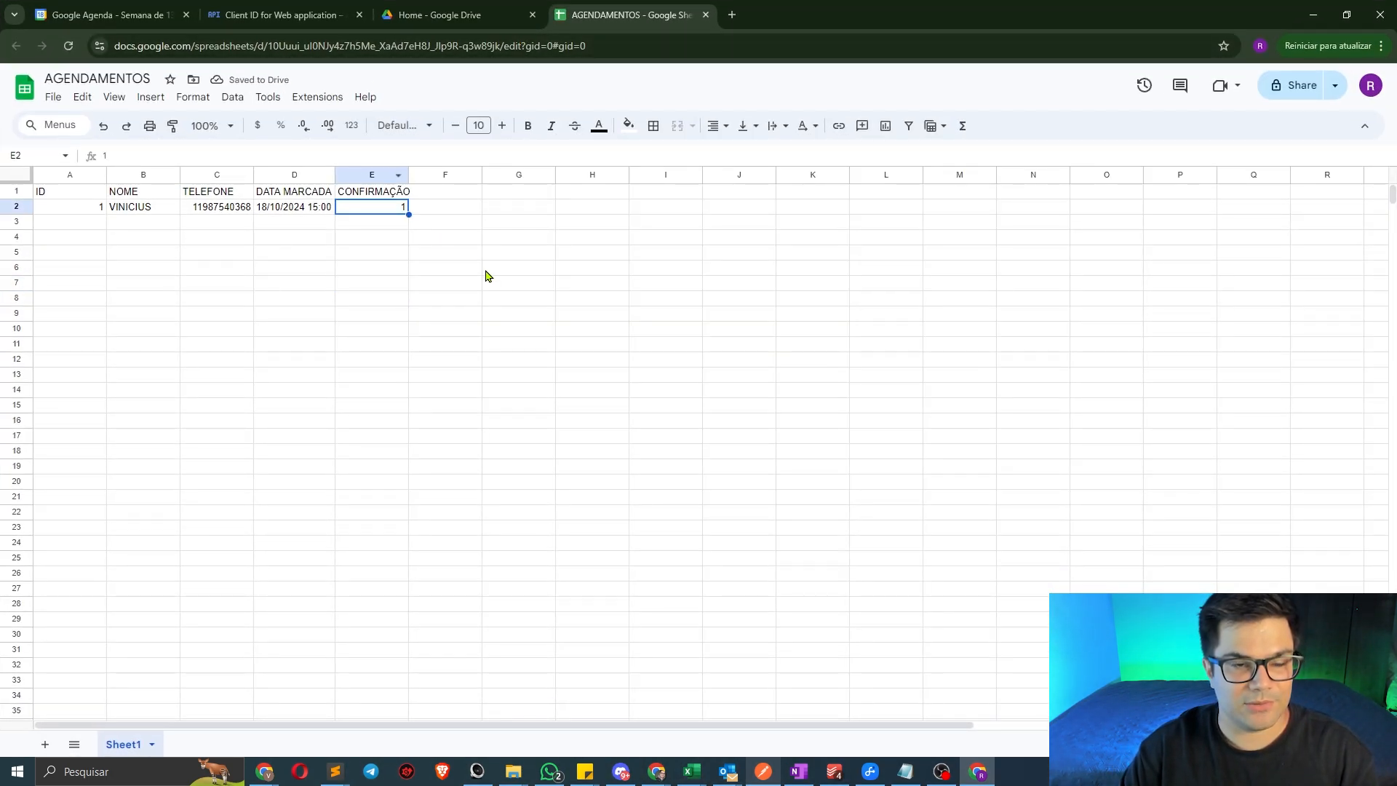
pyautogui.hotkey('alt', 'Tab')
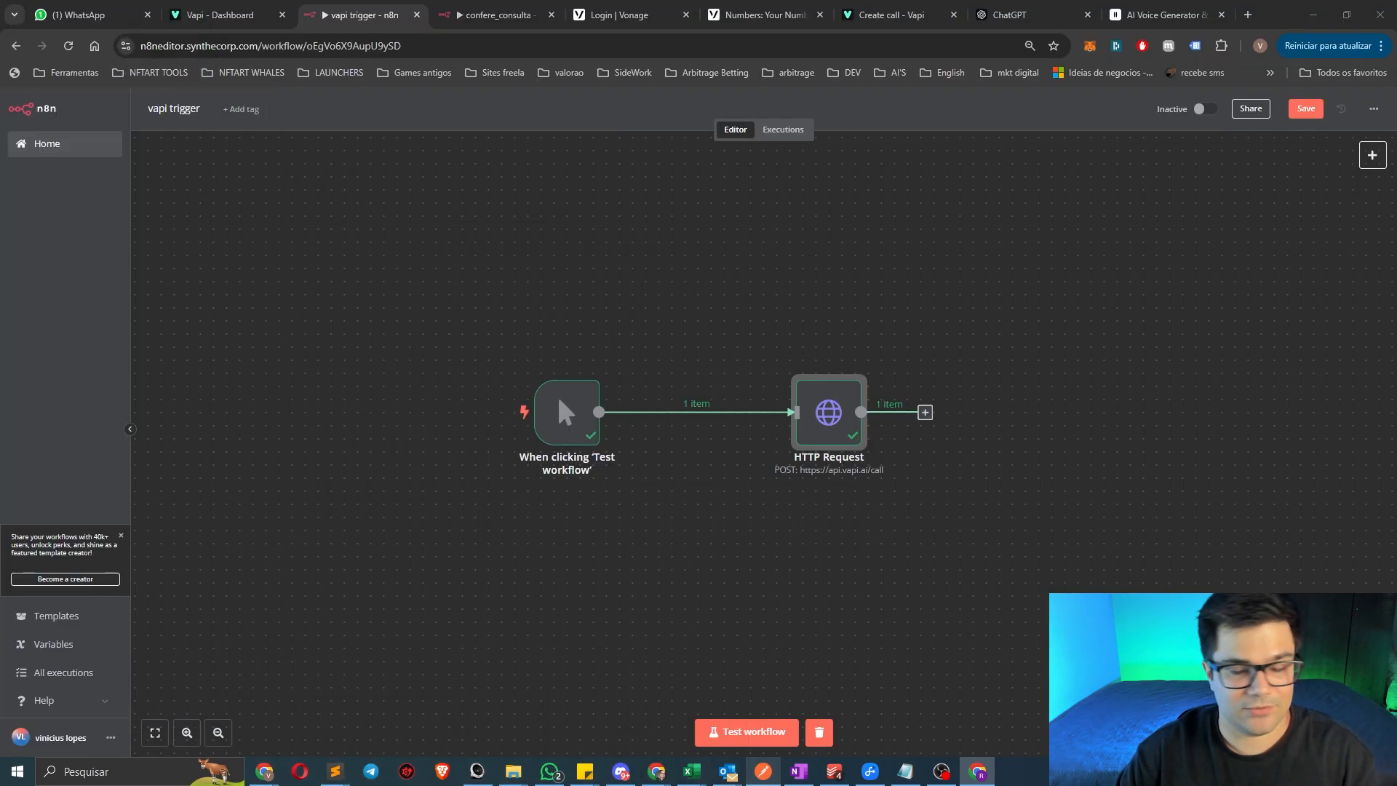